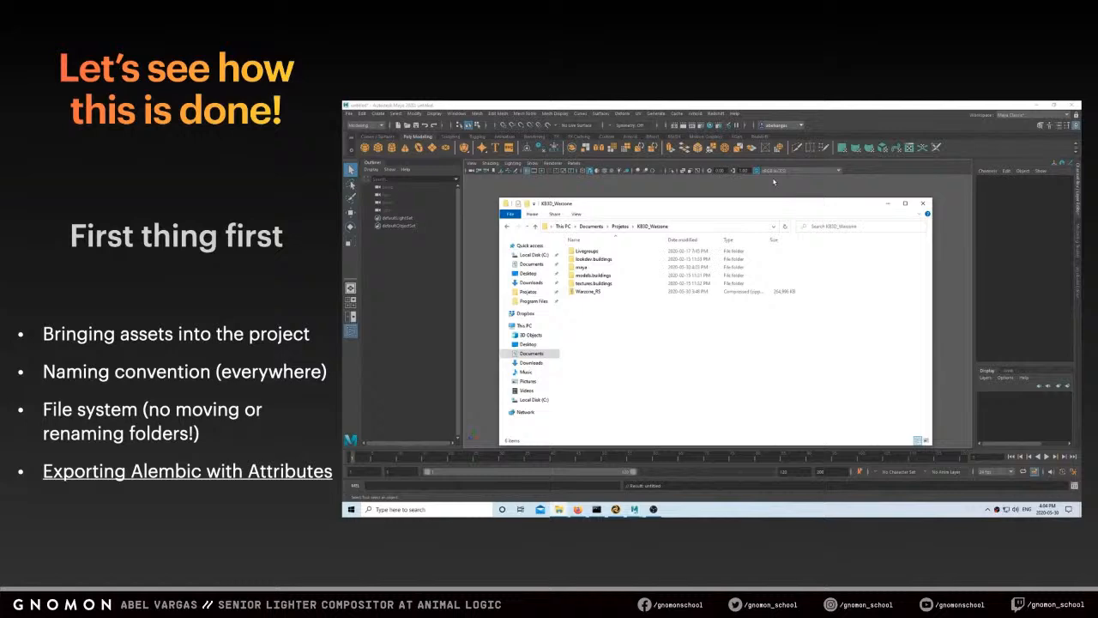
# Open the Kitbash3d Warzone Redshift scene file in Maya
pyautogui.click(348, 113)
pyautogui.click(368, 145)
pyautogui.doubleClick(755, 232)
pyautogui.click(711, 306)
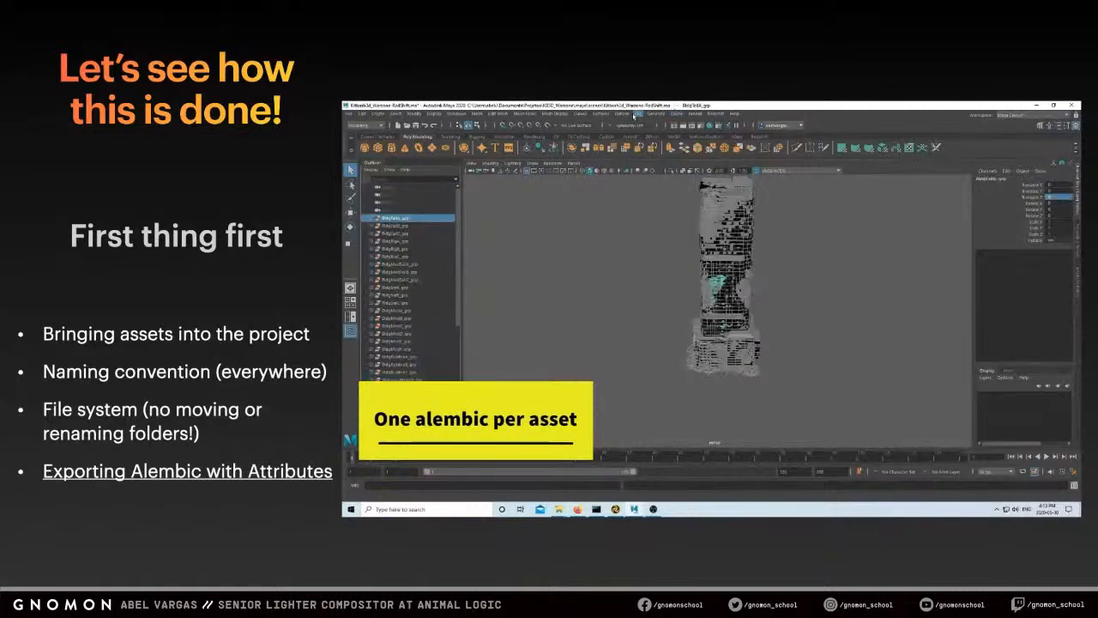
# Export the selected BldgTallA_grp to an Alembic file, basing its name on an existing file in the models.buildings folder
pyautogui.click(677, 114)
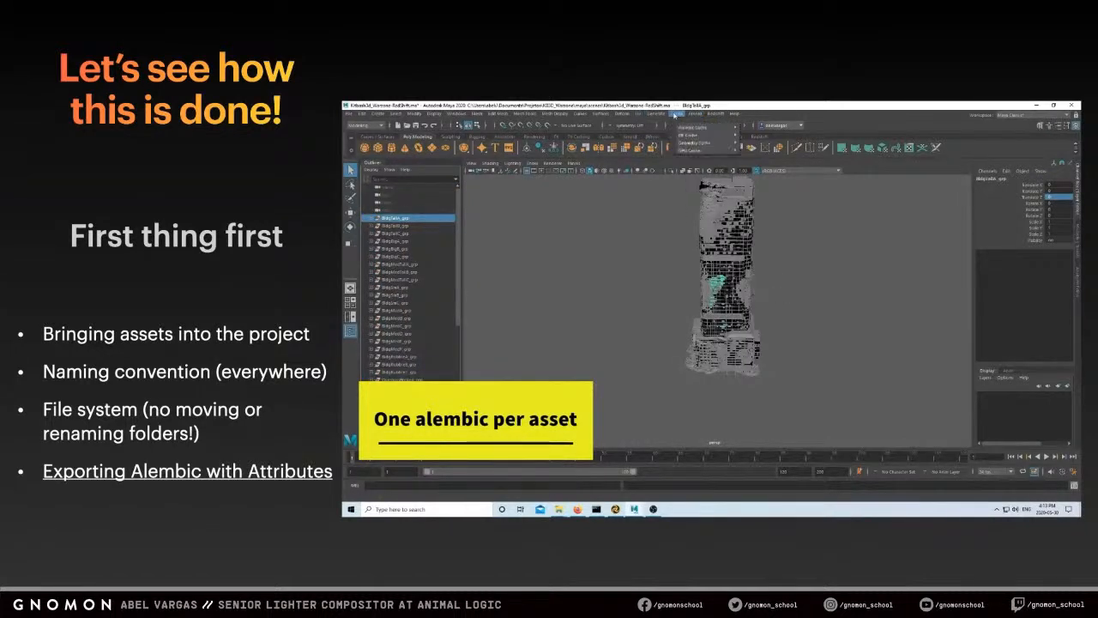
pyautogui.moveTo(699, 127)
pyautogui.click(772, 166)
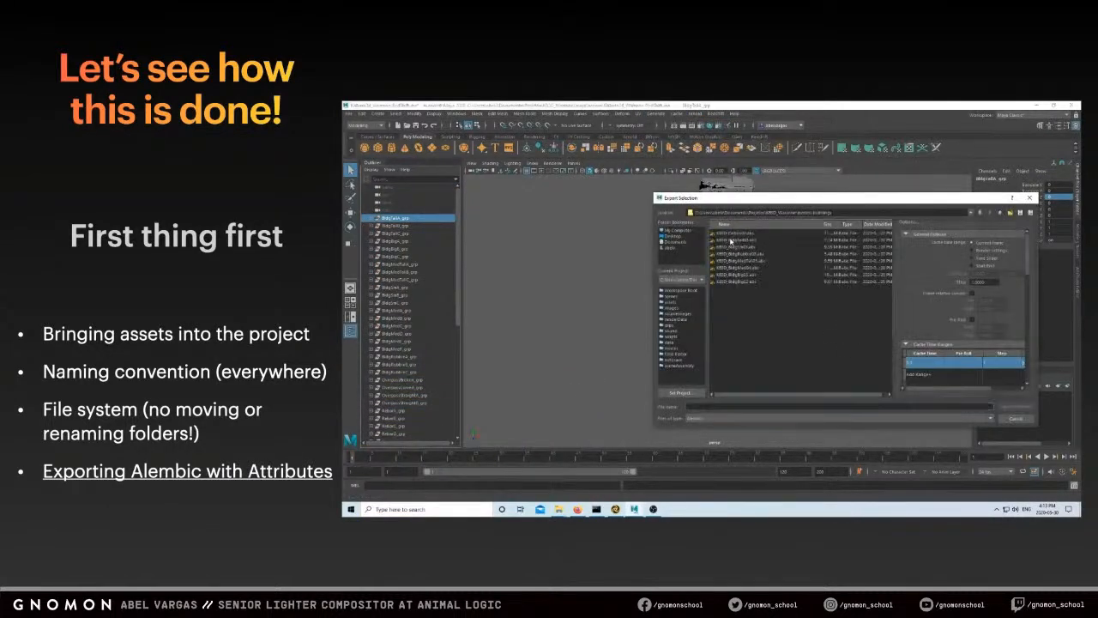
pyautogui.click(726, 282)
pyautogui.click(727, 407)
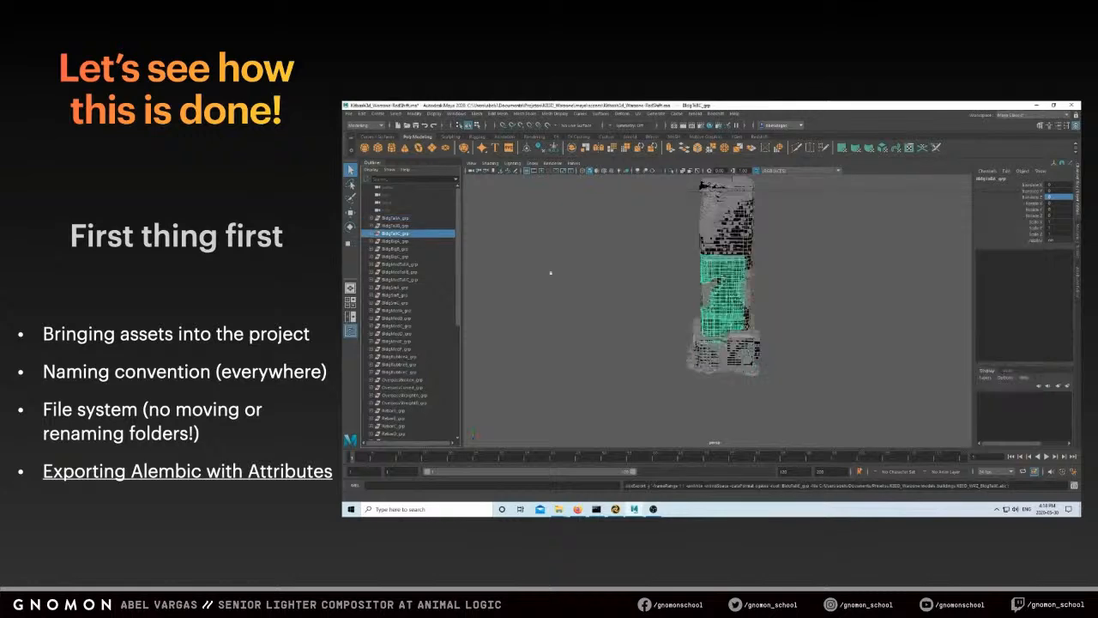
# Export the BldgBigA group to its own Alembic file, KB3D_WRZ_BldgBigA.abc
pyautogui.click(387, 241)
pyautogui.click(677, 114)
pyautogui.moveTo(701, 153)
pyautogui.click(764, 166)
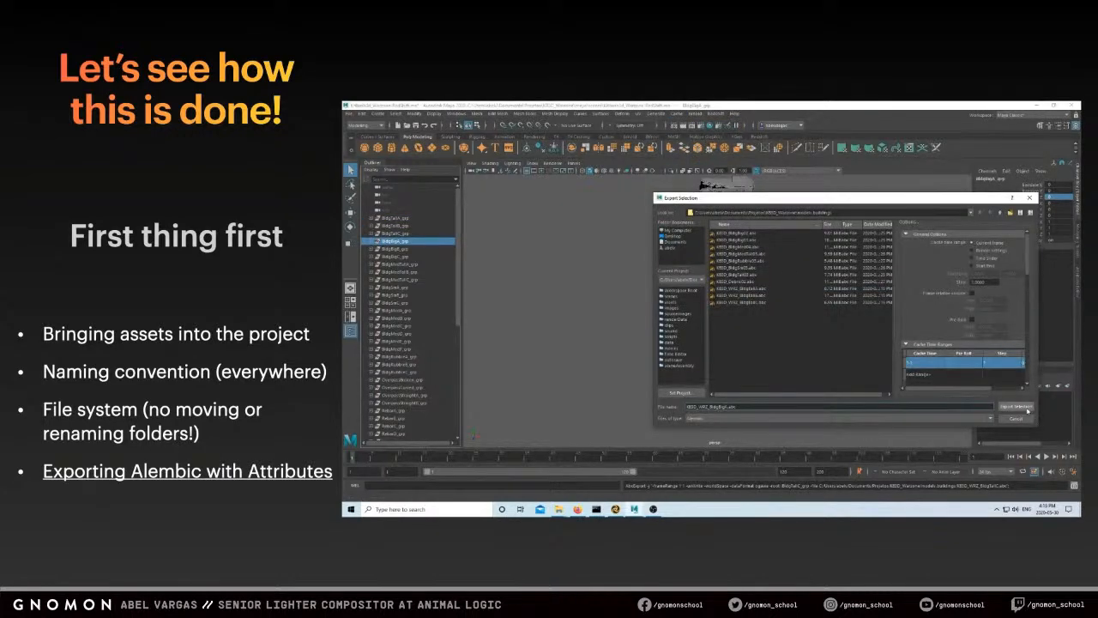
pyautogui.click(1016, 406)
# Export the BldgBigB group as its own Alembic, reusing the previous file's name with the suffix B
pyautogui.click(395, 249)
pyautogui.click(663, 114)
pyautogui.moveTo(701, 152)
pyautogui.click(764, 165)
pyautogui.click(743, 289)
pyautogui.click(726, 408)
pyautogui.press('BackSpace')
pyautogui.write('B')
pyautogui.click(1015, 407)
# Export the BldgBigC group as its own Alembic, reusing the previous file's name with the suffix C
pyautogui.click(392, 257)
pyautogui.click(676, 114)
pyautogui.click(772, 166)
pyautogui.click(747, 296)
pyautogui.click(726, 407)
pyautogui.press('BackSpace')
pyautogui.write('C')
pyautogui.click(1015, 407)
# Export the last straight overpass group as its own prop Alembic and start exporting another group
pyautogui.click(393, 266)
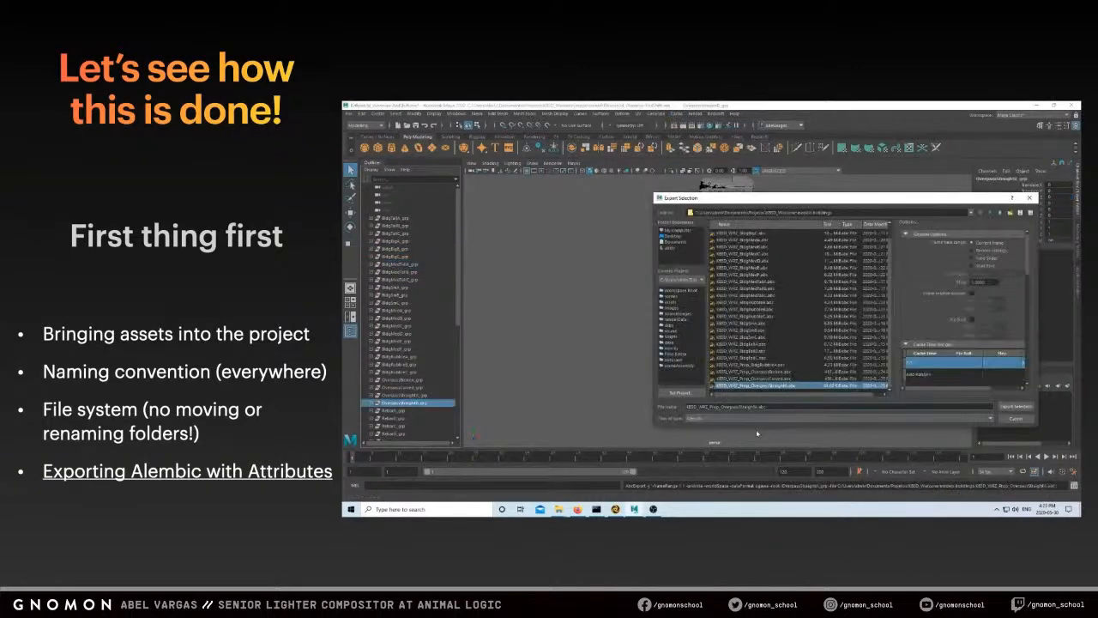
pyautogui.click(1016, 407)
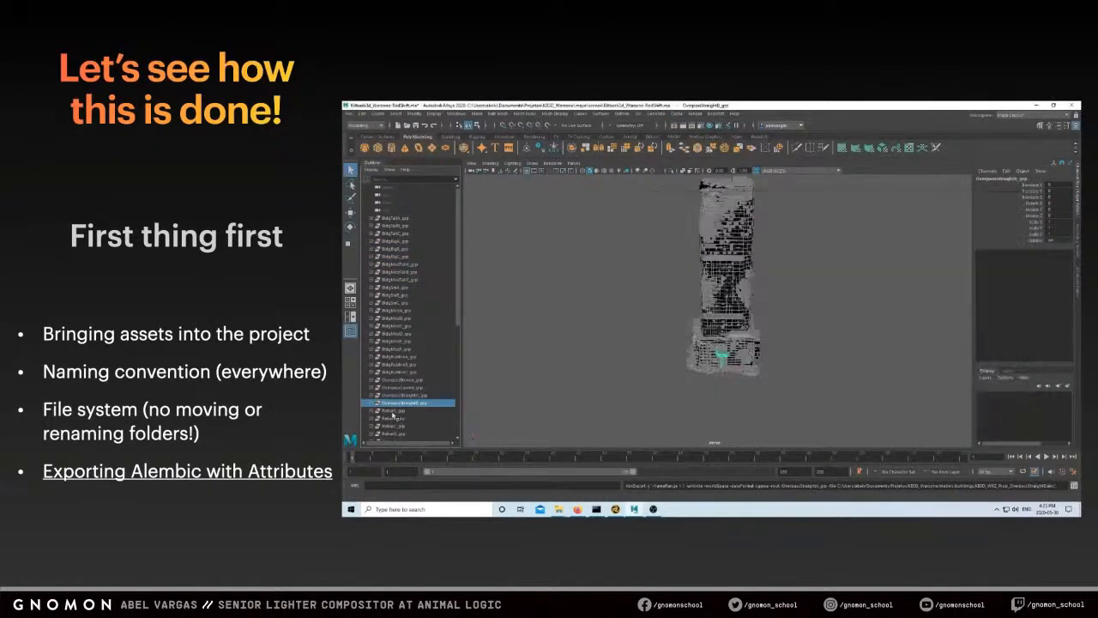
pyautogui.click(392, 210)
pyautogui.click(677, 114)
pyautogui.click(772, 167)
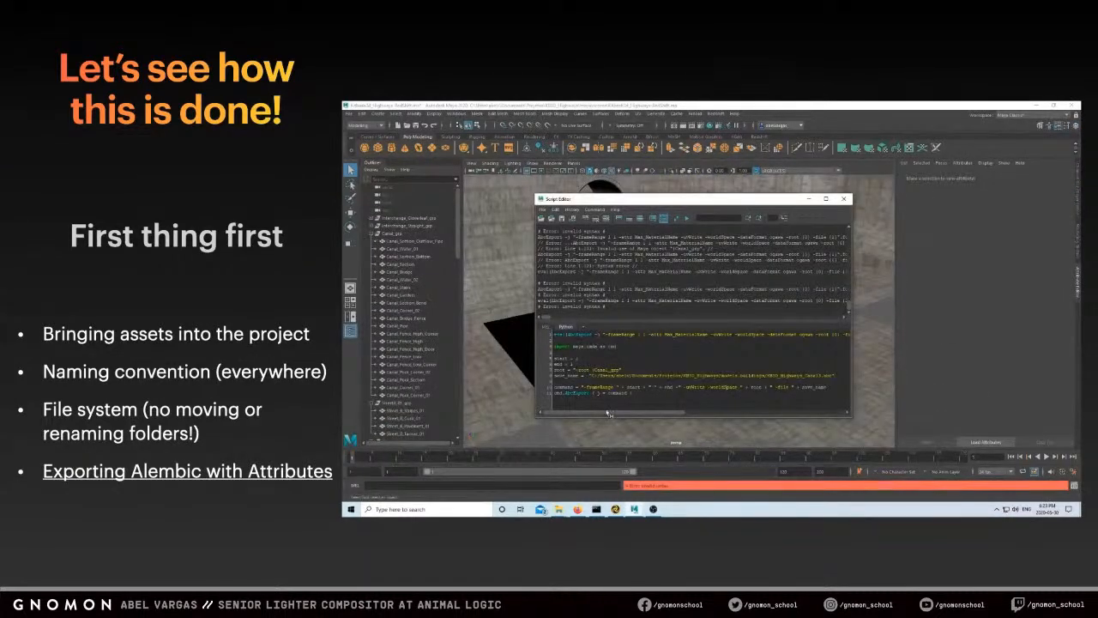
# Run the Python Alembic export script for the canal group and edit the start of its save path string
pyautogui.moveTo(633, 393); pyautogui.dragTo(553, 347)
pyautogui.hotkey('ctrl', 'Return')
pyautogui.click(588, 375)
pyautogui.press('BackSpace')
pyautogui.press('BackSpace')
pyautogui.moveTo(633, 393); pyautogui.dragTo(552, 346)
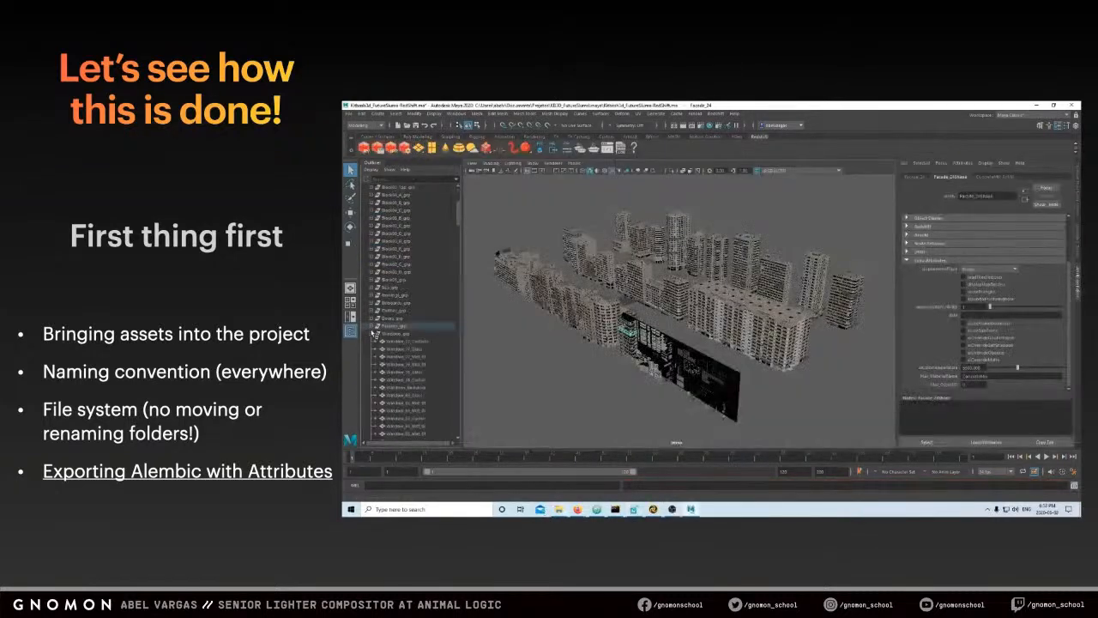
# Examine the meshes inside the facade, window and other asset groups of the FutureSlums scene in the Outliner
pyautogui.click(372, 327)
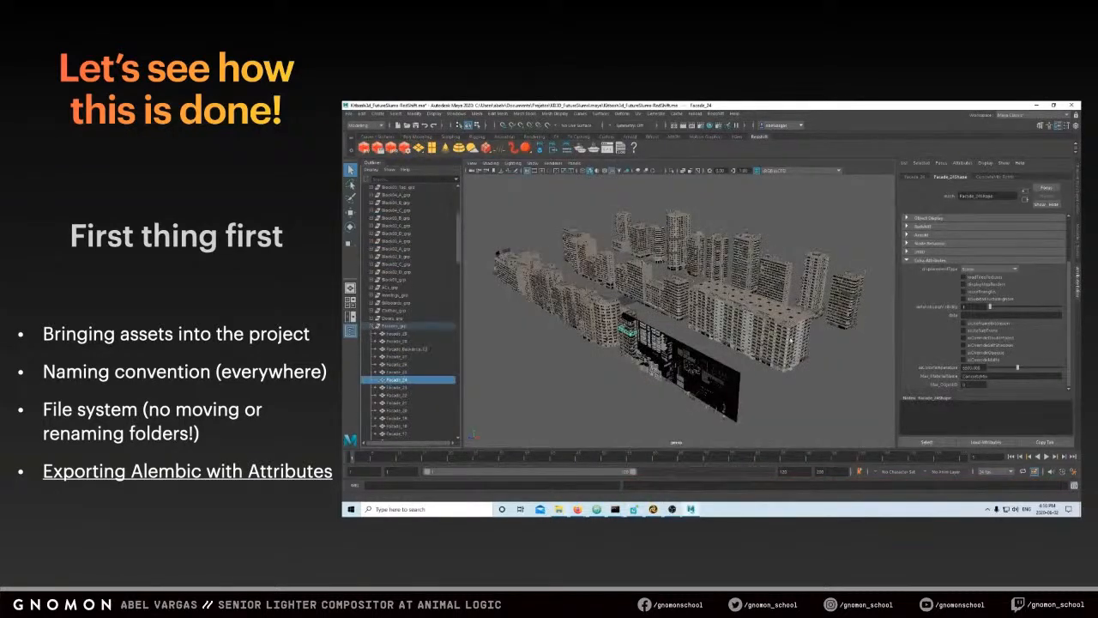
pyautogui.scroll(-10, 372, 331)
pyautogui.click(371, 334)
pyautogui.click(371, 372)
pyautogui.moveTo(459, 252); pyautogui.dragTo(457, 192)
pyautogui.click(371, 233)
pyautogui.click(372, 303)
pyautogui.click(371, 272)
pyautogui.click(372, 234)
pyautogui.click(431, 340)
pyautogui.click(410, 380)
pyautogui.click(372, 218)
pyautogui.click(371, 195)
pyautogui.click(375, 187)
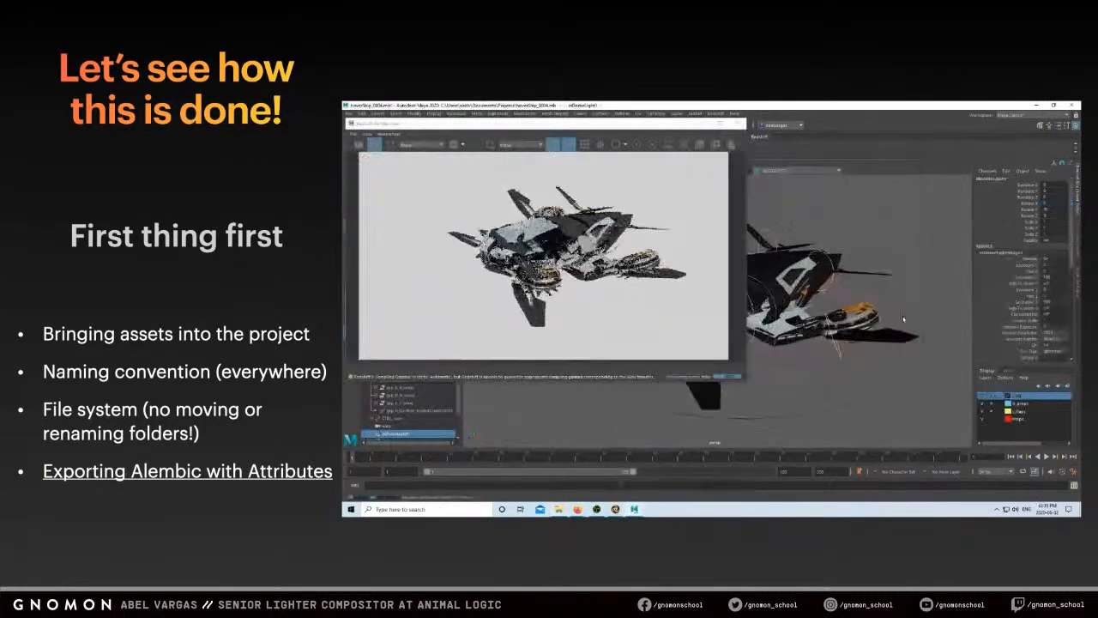
# Orbit the hover ship and inspect its updated render in the Redshift Render View
pyautogui.keyDown('alt'); pyautogui.moveTo(903, 317); pyautogui.dragTo(882, 384); pyautogui.keyUp('alt')
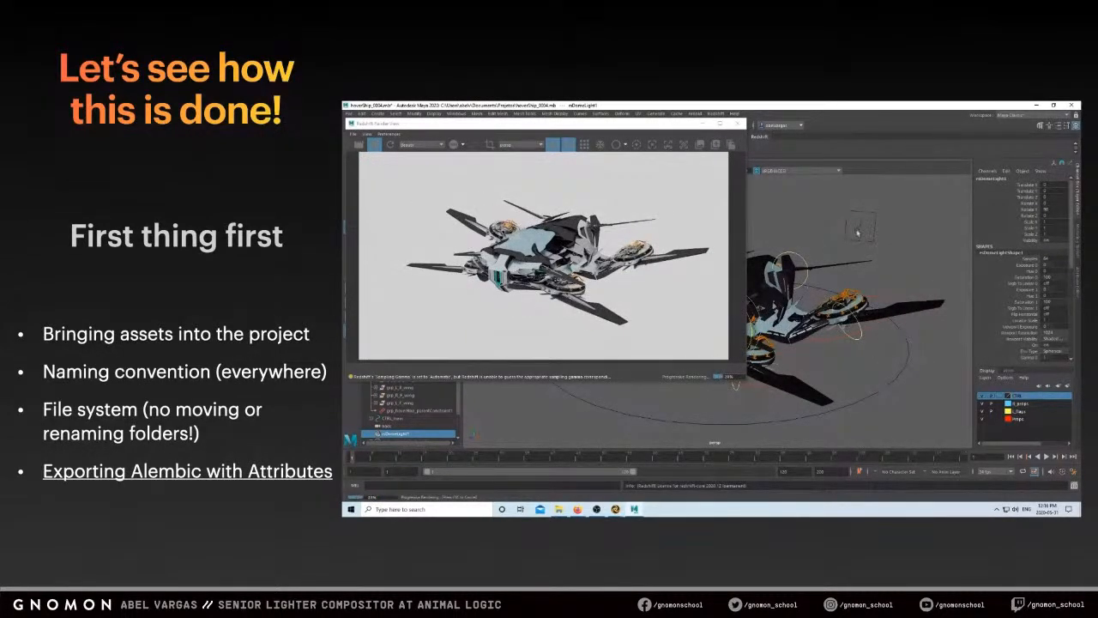
pyautogui.click(715, 144)
pyautogui.click(703, 123)
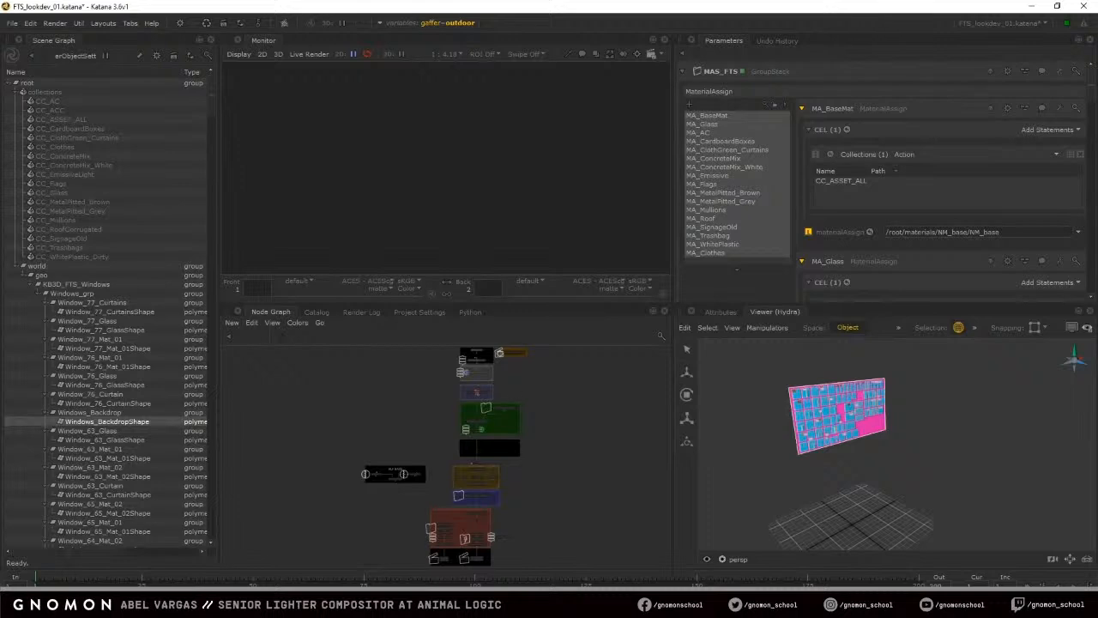
# Switch to Katana and show the parameters of the CC_ASSET_STACK node in the DATA IN section
pyautogui.moveTo(510, 386); pyautogui.dragTo(509, 403, button='middle')
pyautogui.moveTo(385, 356); pyautogui.dragTo(572, 565)
pyautogui.click(582, 530)
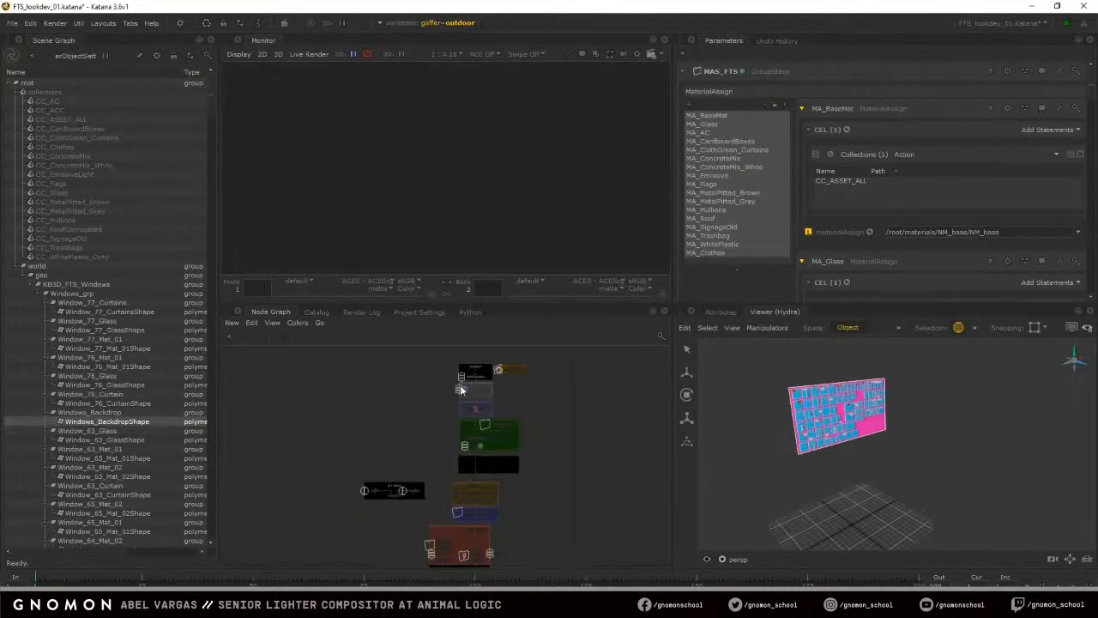
pyautogui.scroll(6, 487, 394)
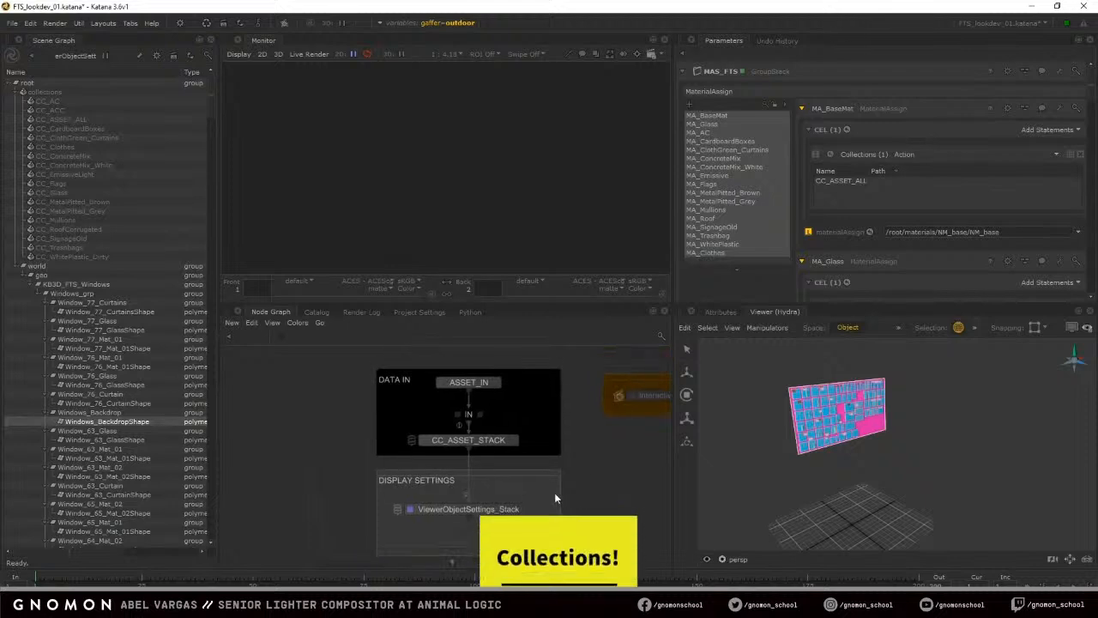
pyautogui.scroll(3, 481, 441)
pyautogui.moveTo(567, 436); pyautogui.dragTo(563, 476, button='middle')
pyautogui.moveTo(467, 371); pyautogui.dragTo(470, 382)
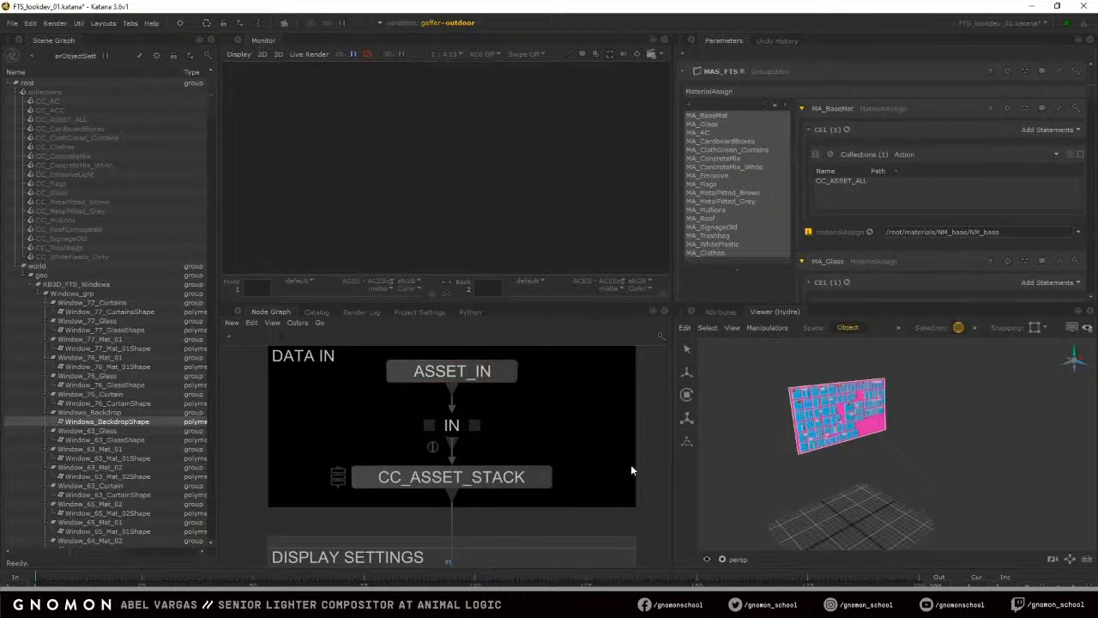
pyautogui.click(541, 480)
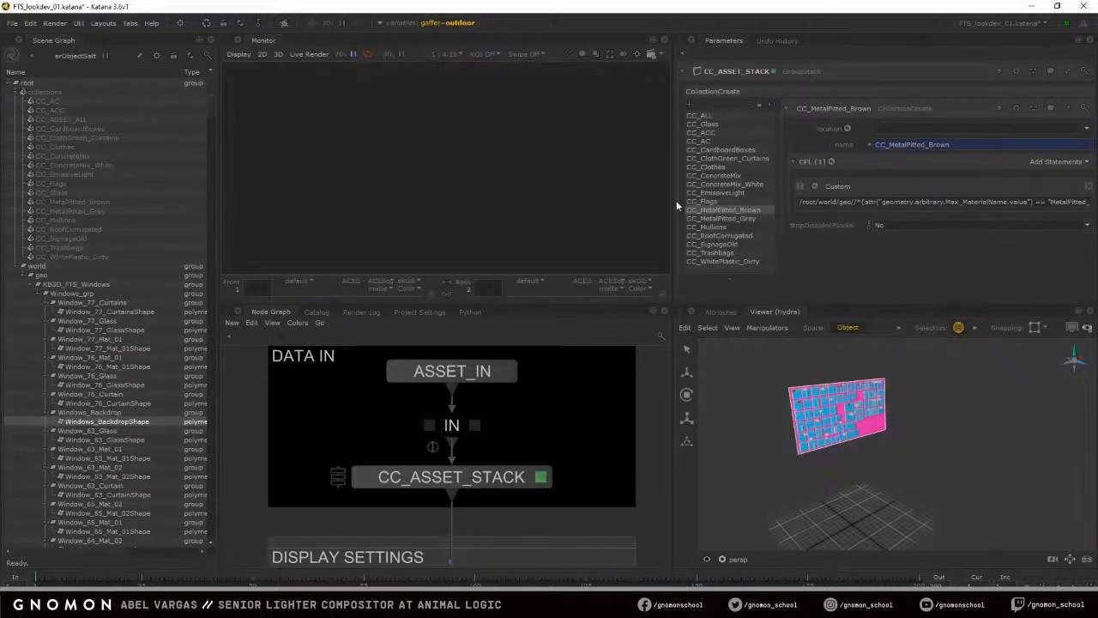
# Examine the CEL expressions of the individual collections in CC_ASSET_STACK, from CC_Glass down to CC_Clothes
pyautogui.click(706, 149)
pyautogui.click(717, 123)
pyautogui.click(719, 133)
pyautogui.click(717, 141)
pyautogui.click(715, 151)
pyautogui.click(716, 158)
pyautogui.click(717, 167)
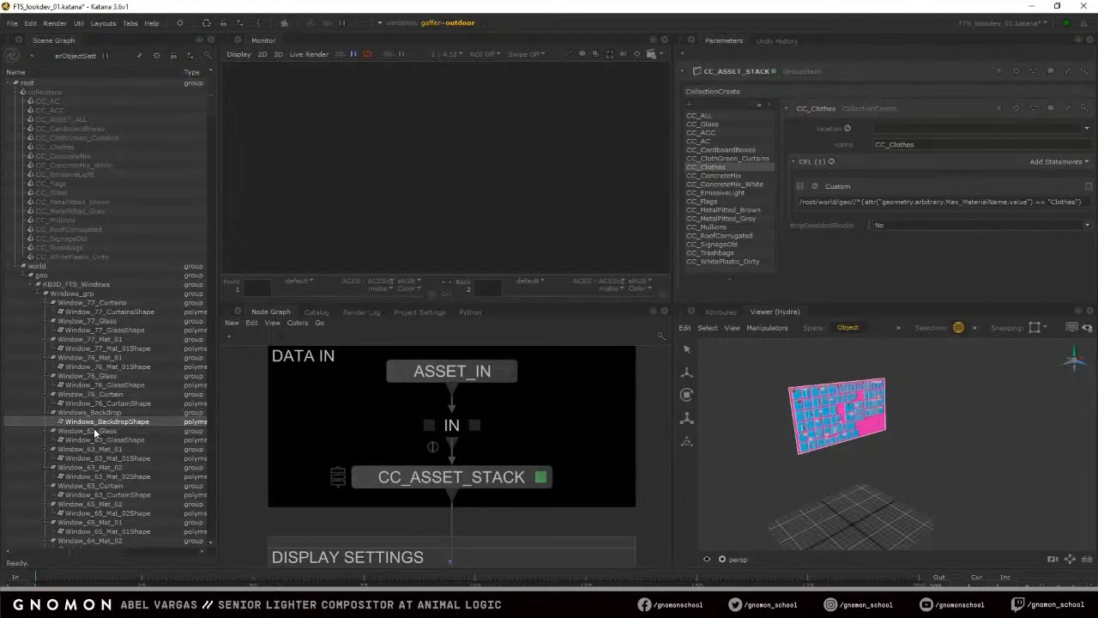
# Select the collections from CC_WhitePlastic_Dirty up to CC_Glass together and compare their CEL expressions
pyautogui.click(721, 260)
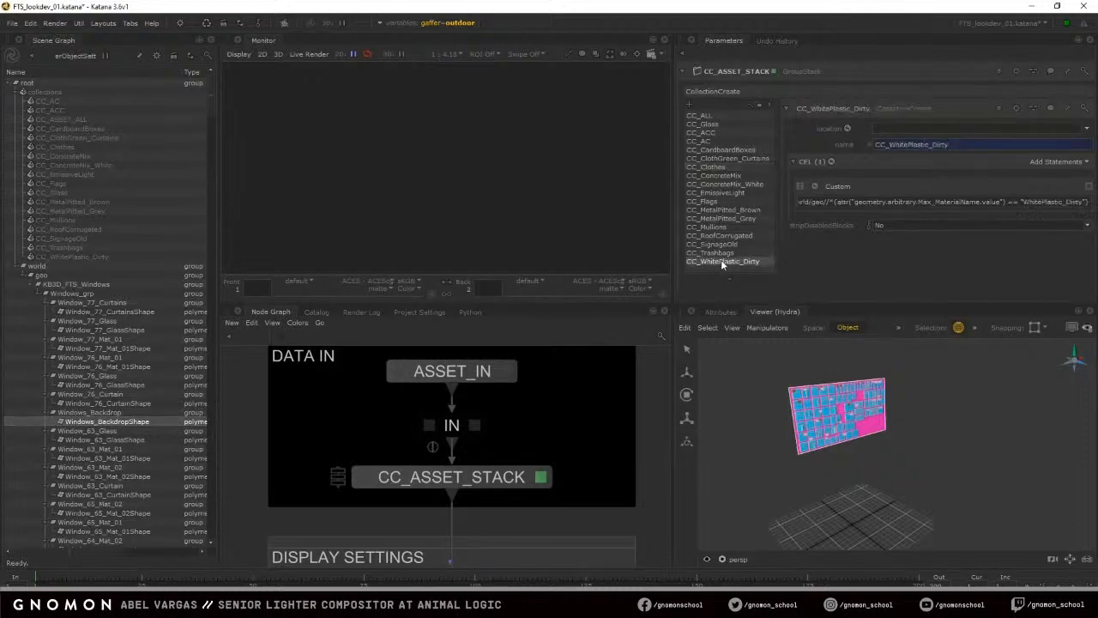
pyautogui.keyDown('ctrl'); pyautogui.click(720, 124); pyautogui.keyUp('ctrl')
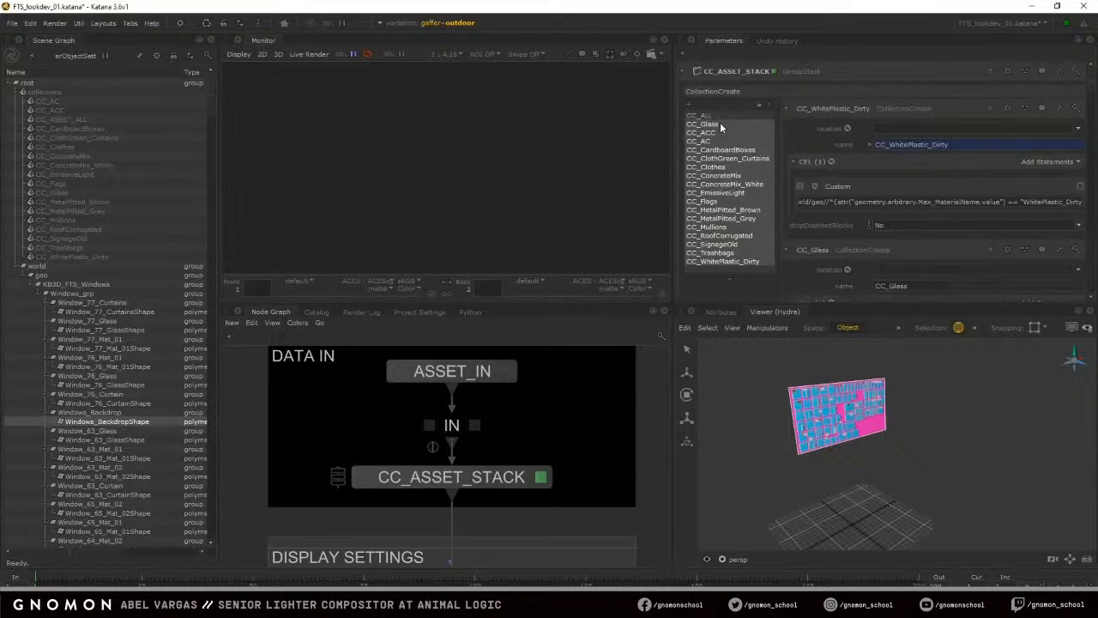
pyautogui.scroll(-2, 798, 257)
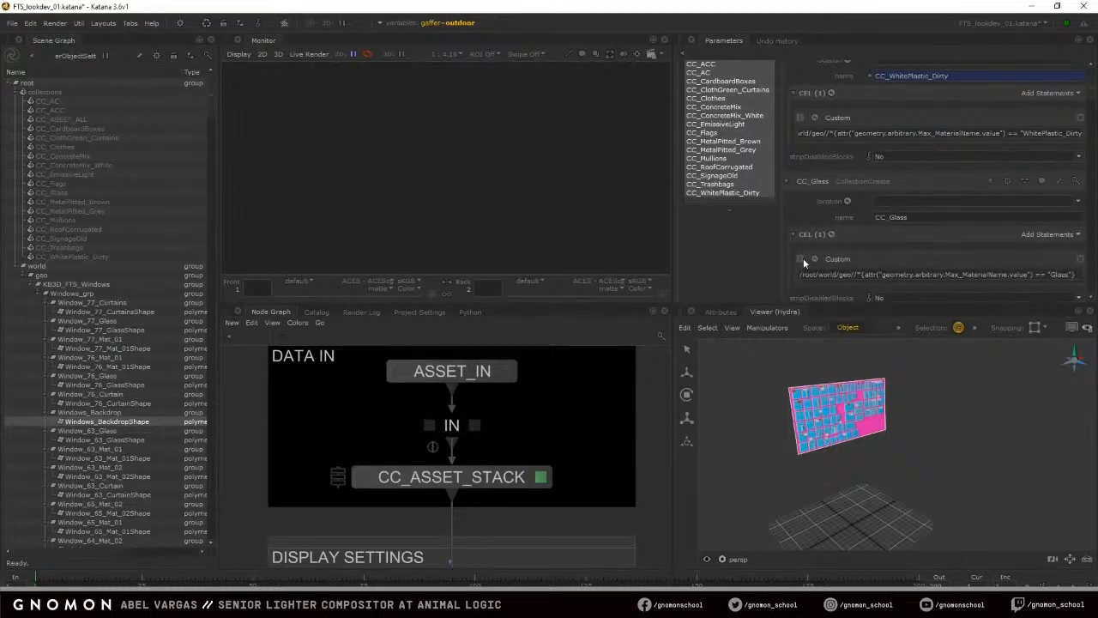
# Select the Window_77 and Window_64 glass shapes one after the other in the scene graph
pyautogui.click(80, 330)
pyautogui.scroll(-6, 91, 443)
pyautogui.click(91, 441)
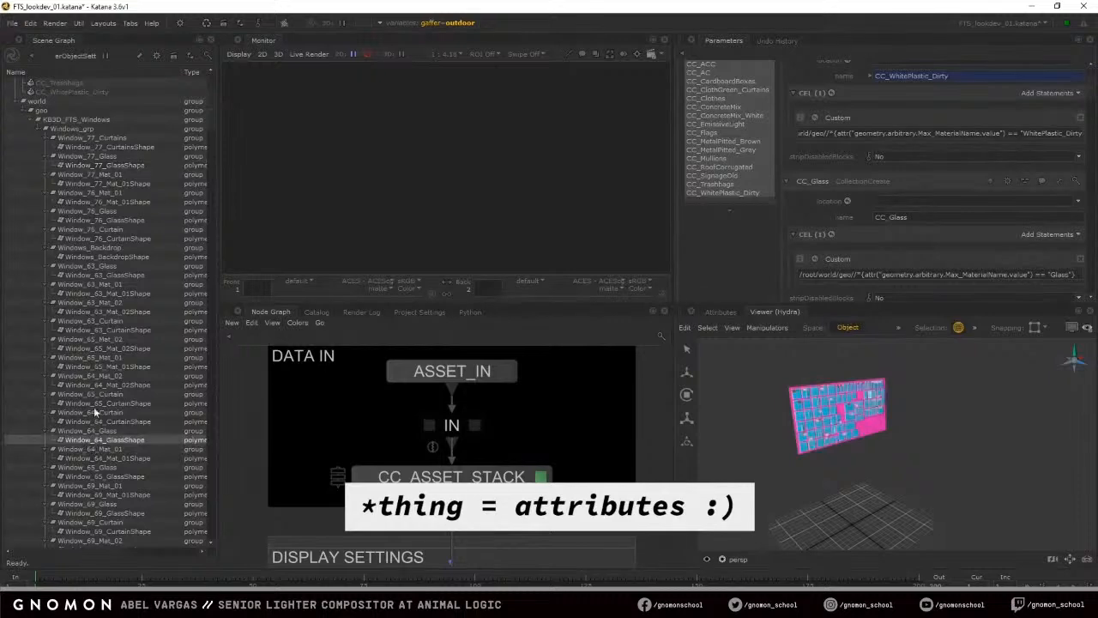
# Load KB3D_FTS_TOWER01.abc as the Alembic asset of the ASSET_IN node
pyautogui.click(506, 370)
pyautogui.click(1086, 107)
pyautogui.click(1032, 120)
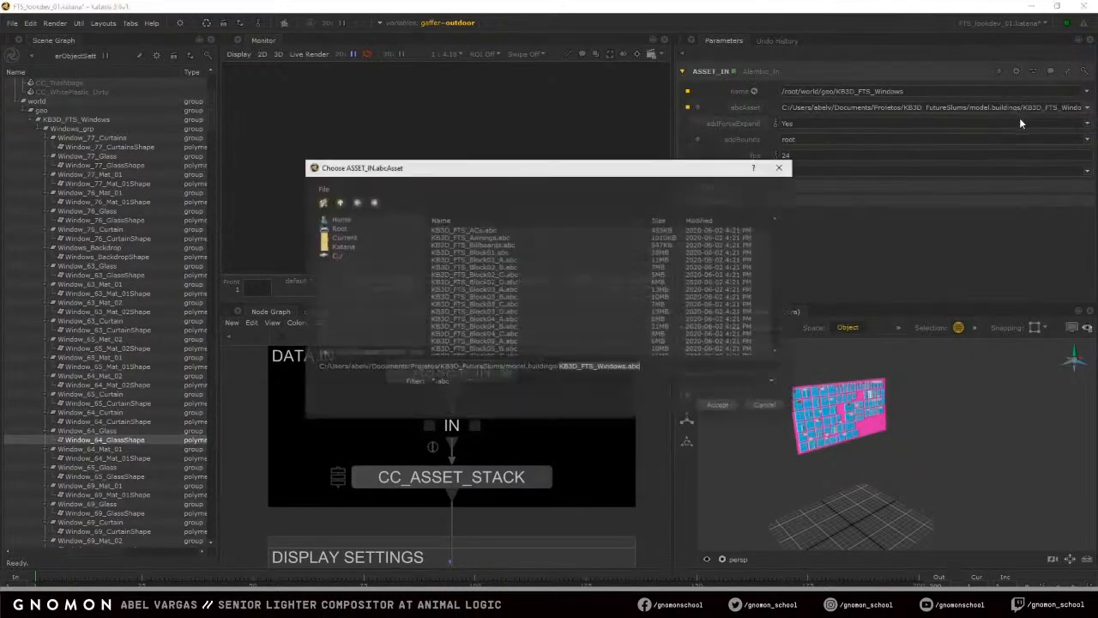
pyautogui.scroll(-1, 473, 298)
pyautogui.click(480, 297)
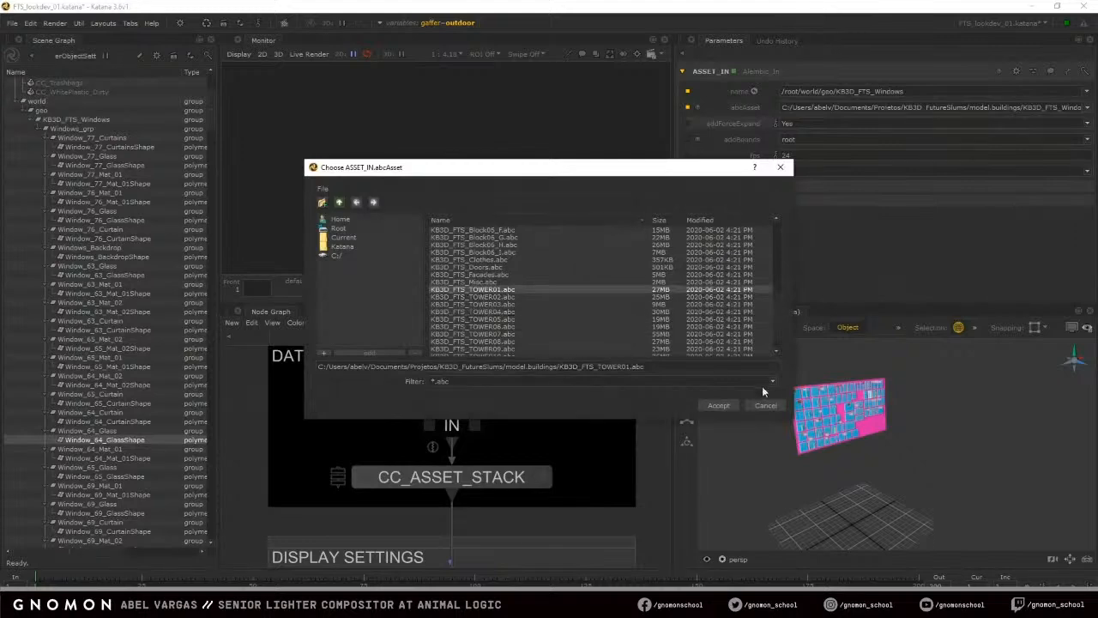
pyautogui.click(718, 405)
# View the scene from the ASSET_IN node and select the tower's Low_Shack_RoofShape in the viewer
pyautogui.scroll(-5, 826, 424)
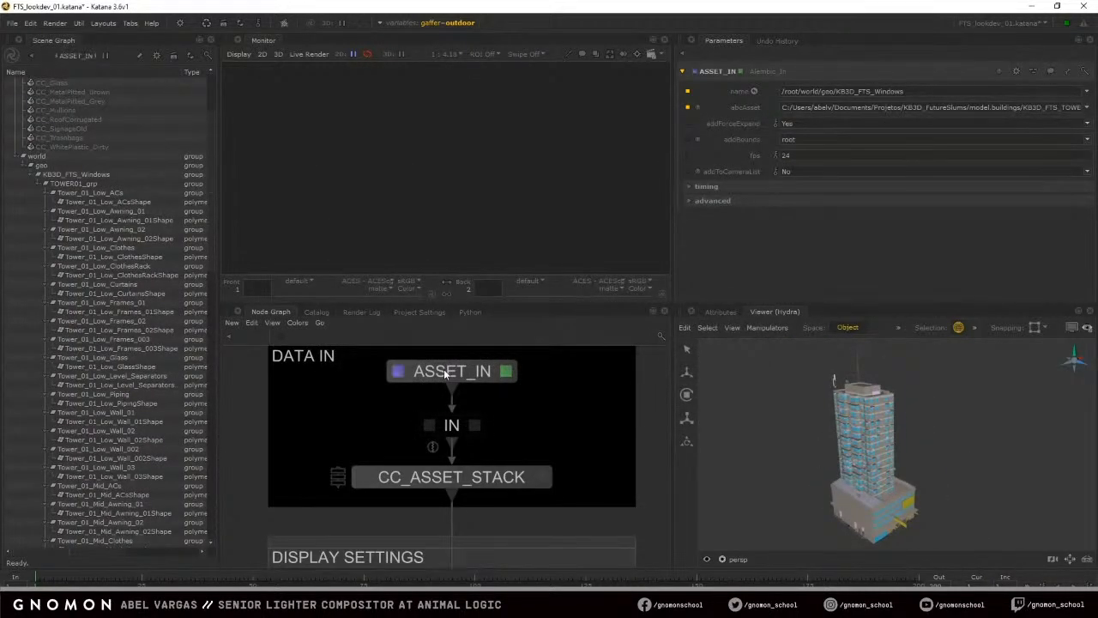
pyautogui.press('v')
pyautogui.moveTo(906, 491)
pyautogui.keyDown('alt'); pyautogui.mouseDown()
pyautogui.moveTo(802, 477)
pyautogui.moveTo(903, 481)
pyautogui.mouseUp(); pyautogui.keyUp('alt')
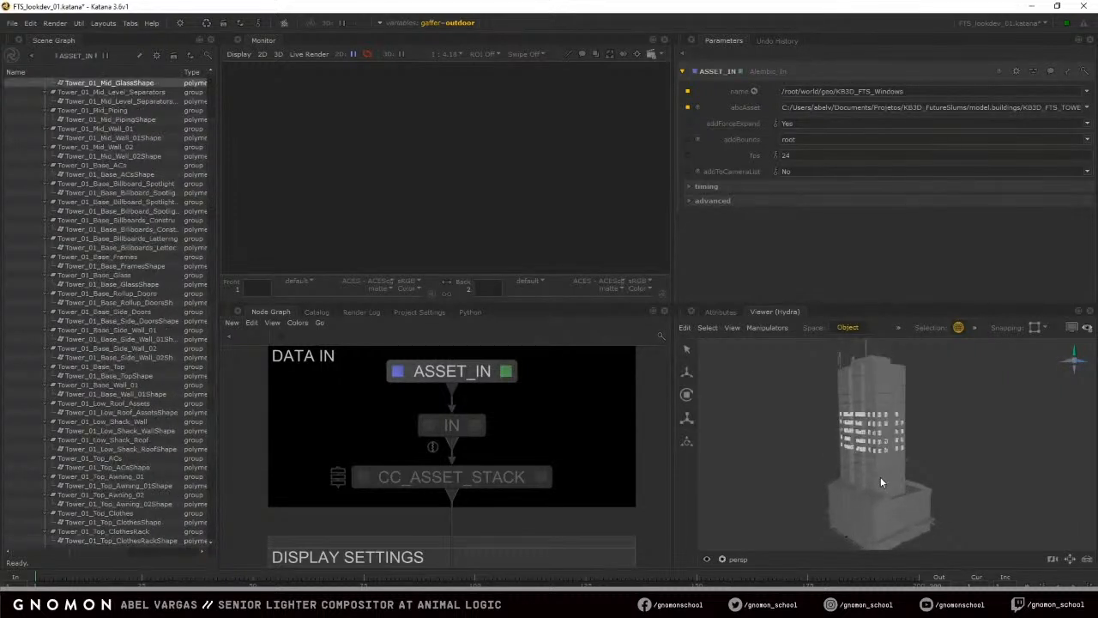
pyautogui.click(880, 502)
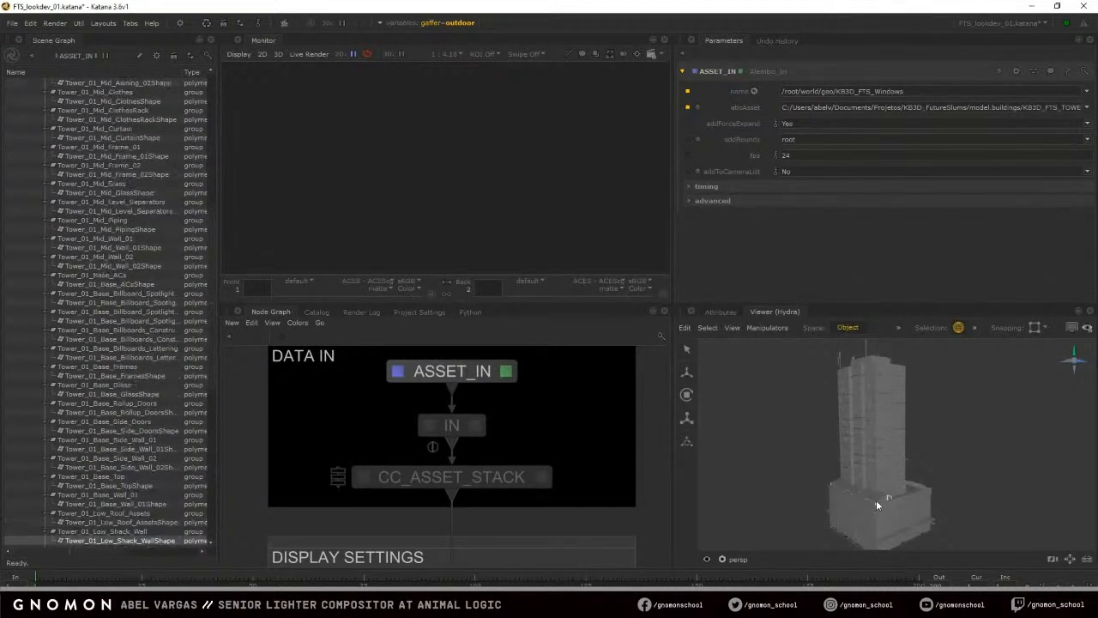
pyautogui.click(877, 501)
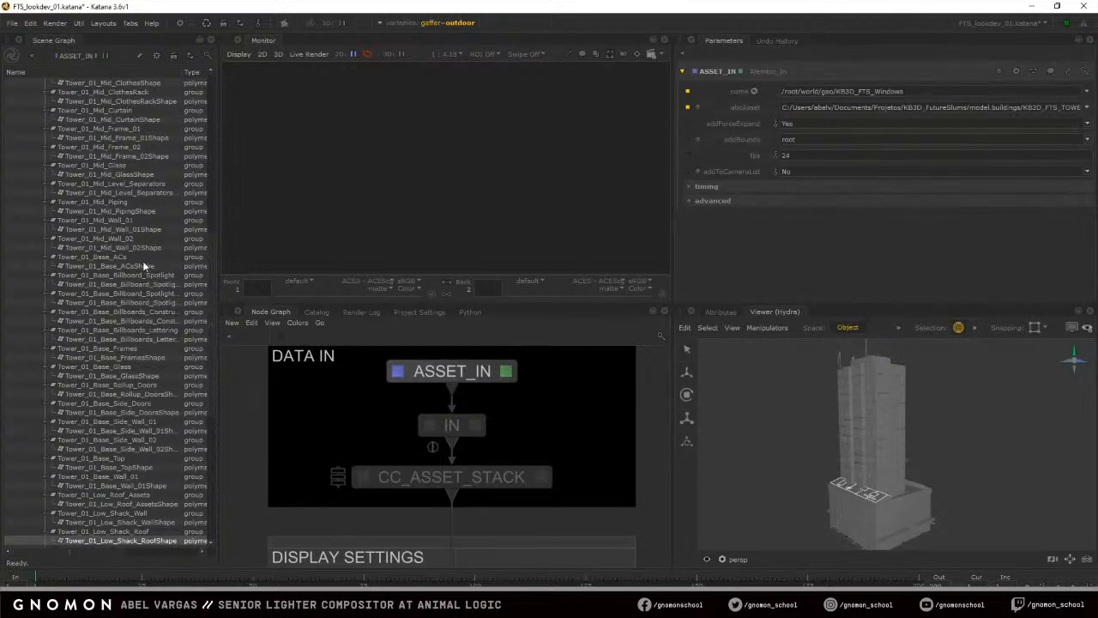
# Inspect the roof shape full-screen, then check its Max_MaterialName value under the arbitrary geometry attributes
pyautogui.press('space')
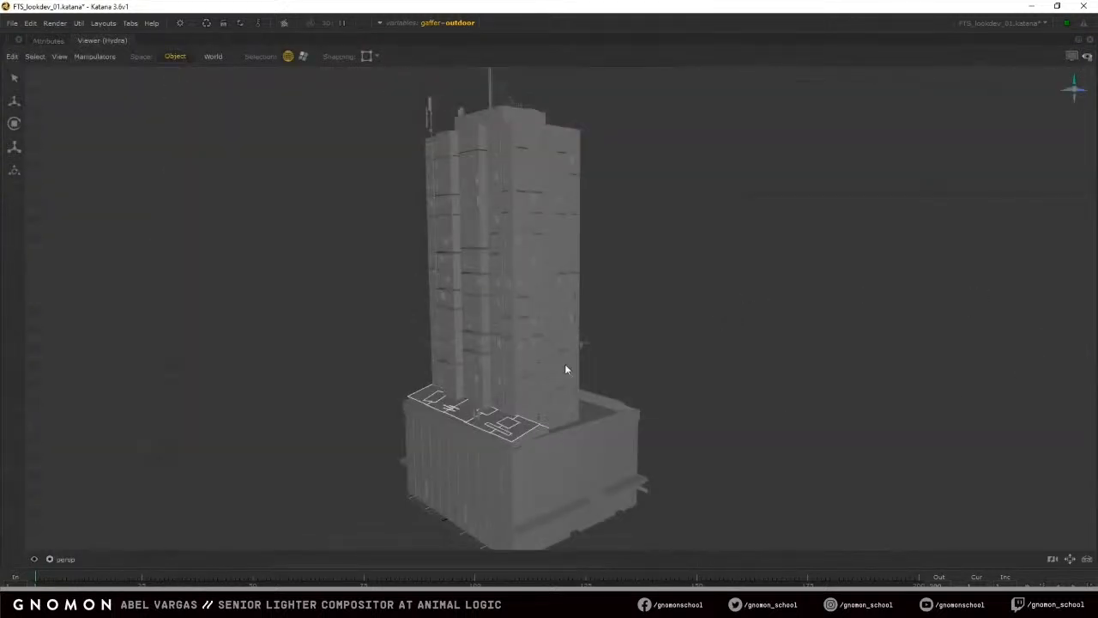
pyautogui.press('space')
pyautogui.click(721, 313)
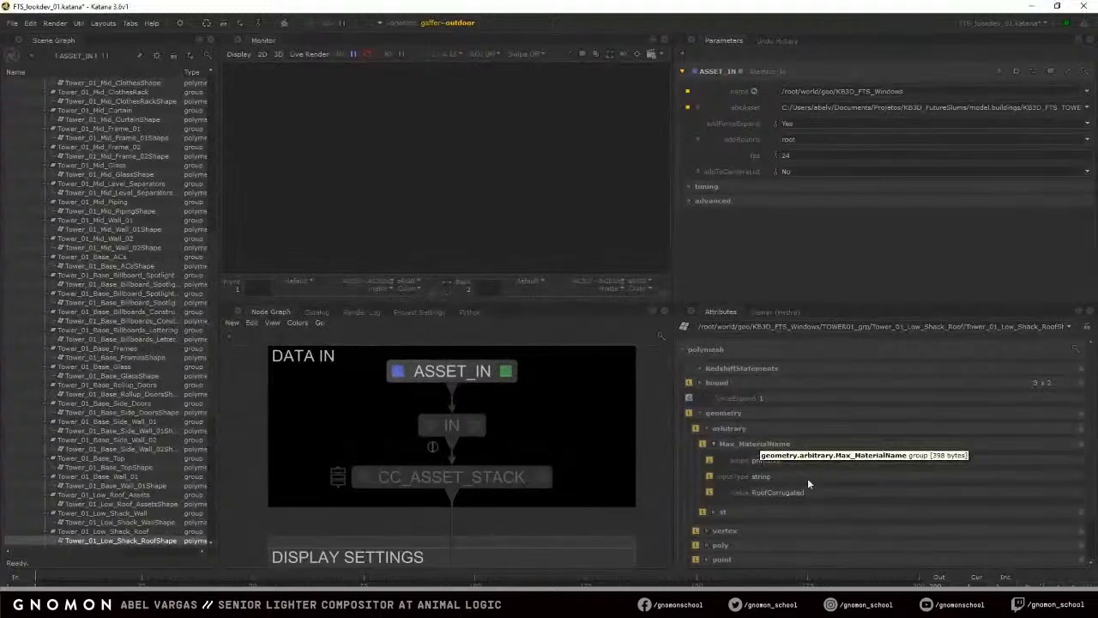
pyautogui.doubleClick(755, 493)
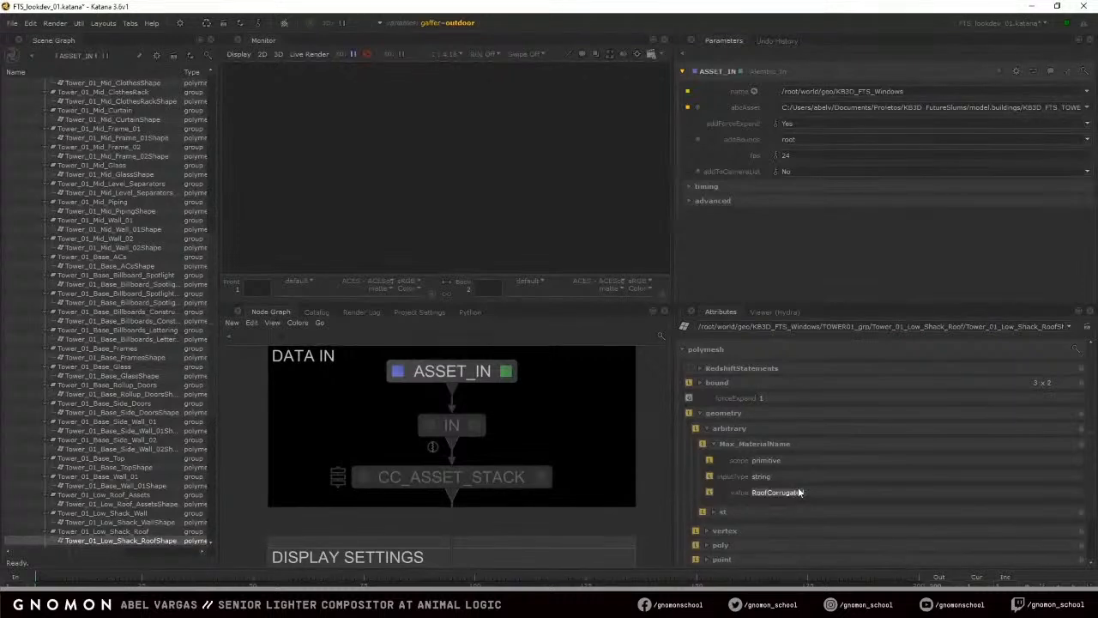
# Check the Max_MaterialName value of the tower base's billboard spotlight, construction, lettering and frames shapes
pyautogui.click(116, 284)
pyautogui.click(115, 301)
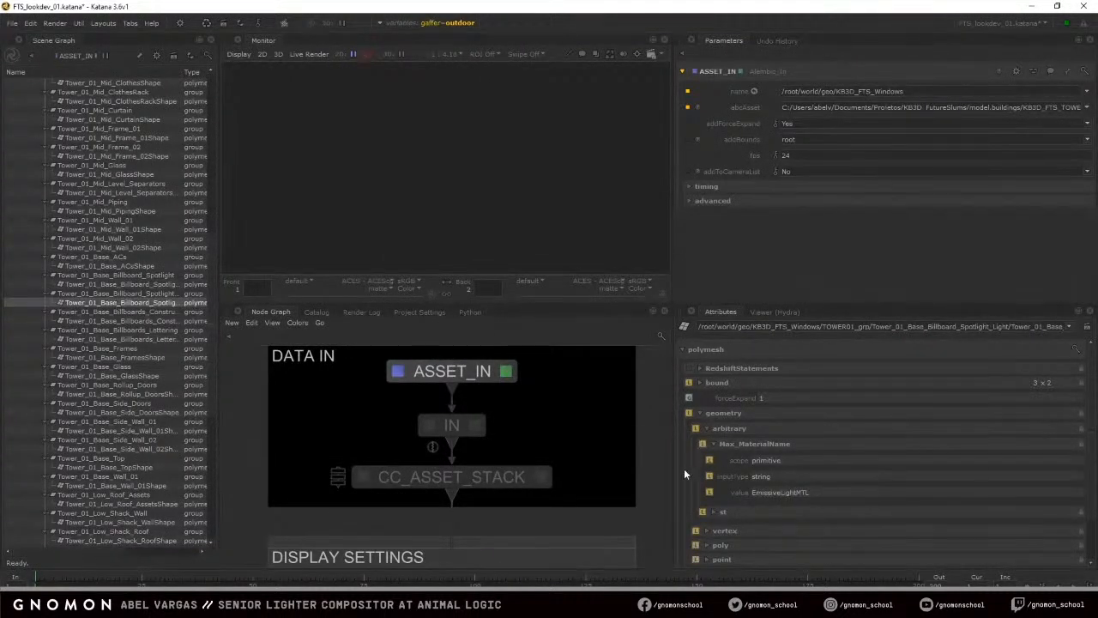
pyautogui.click(111, 320)
pyautogui.click(113, 337)
pyautogui.click(110, 357)
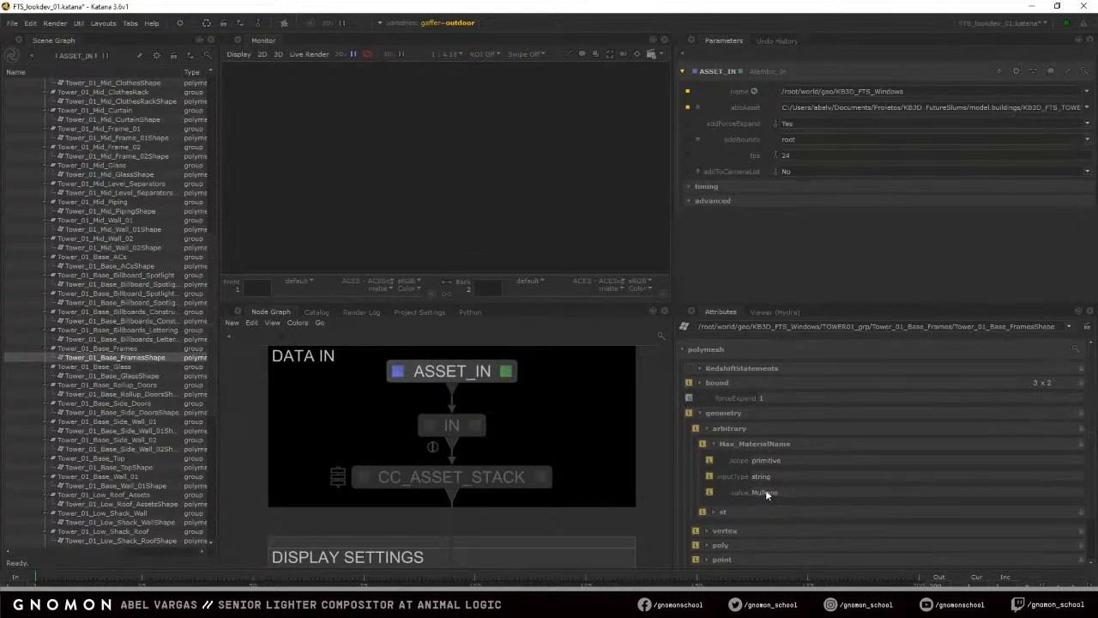
# View the scene from the CC_ASSET_STACK node and show the CC_ACC collection's CEL expression
pyautogui.click(540, 482)
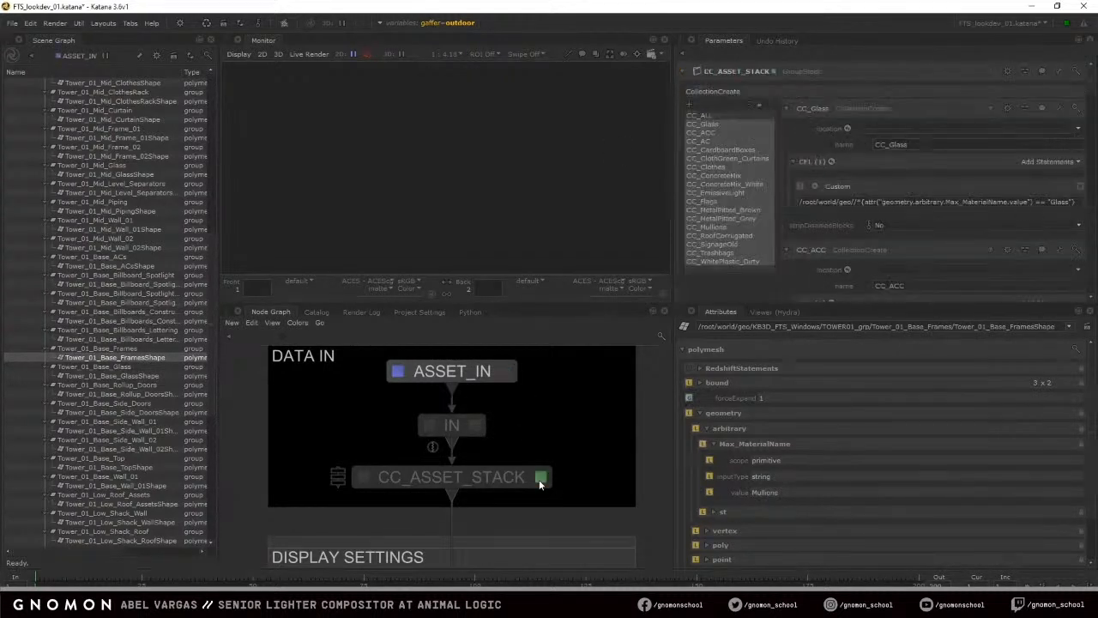
pyautogui.press('v')
pyautogui.click(710, 133)
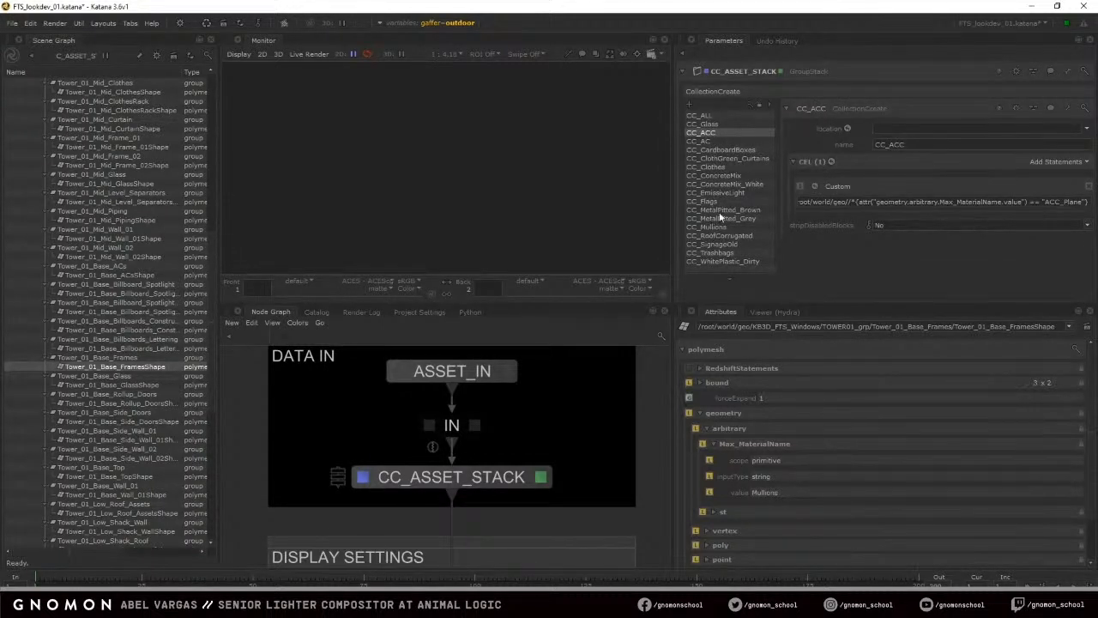
# Show the CC_ConcreteMix collection's CEL expression, highlight its /root/world/geo//* path and select the matching geo location in the scene graph
pyautogui.click(715, 175)
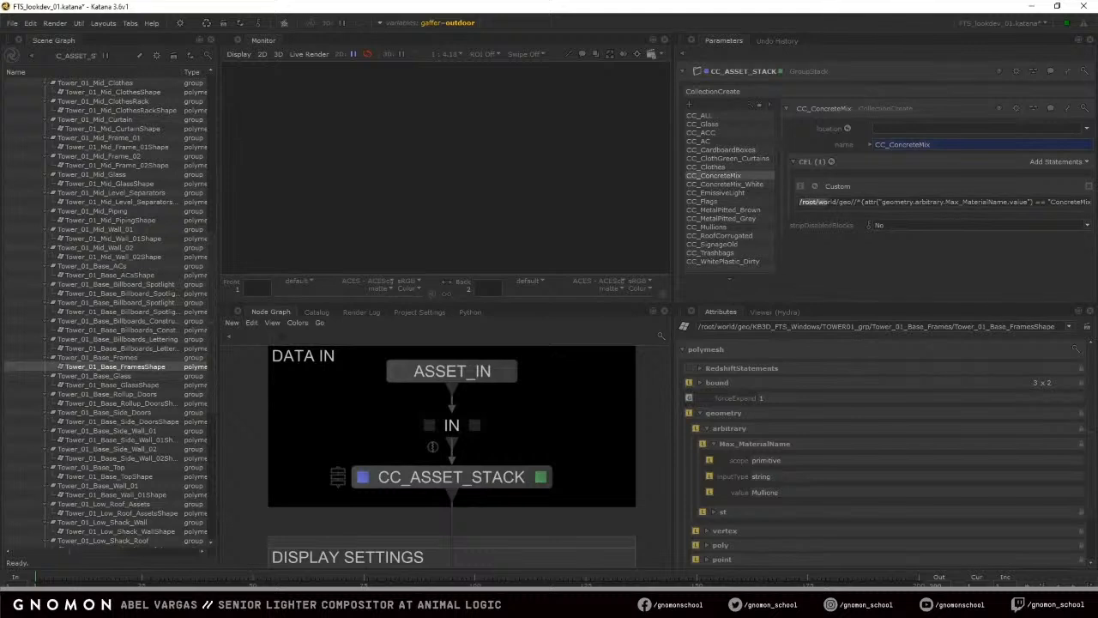
pyautogui.click(807, 202)
pyautogui.moveTo(800, 202); pyautogui.dragTo(861, 203)
pyautogui.scroll(15, 43, 103)
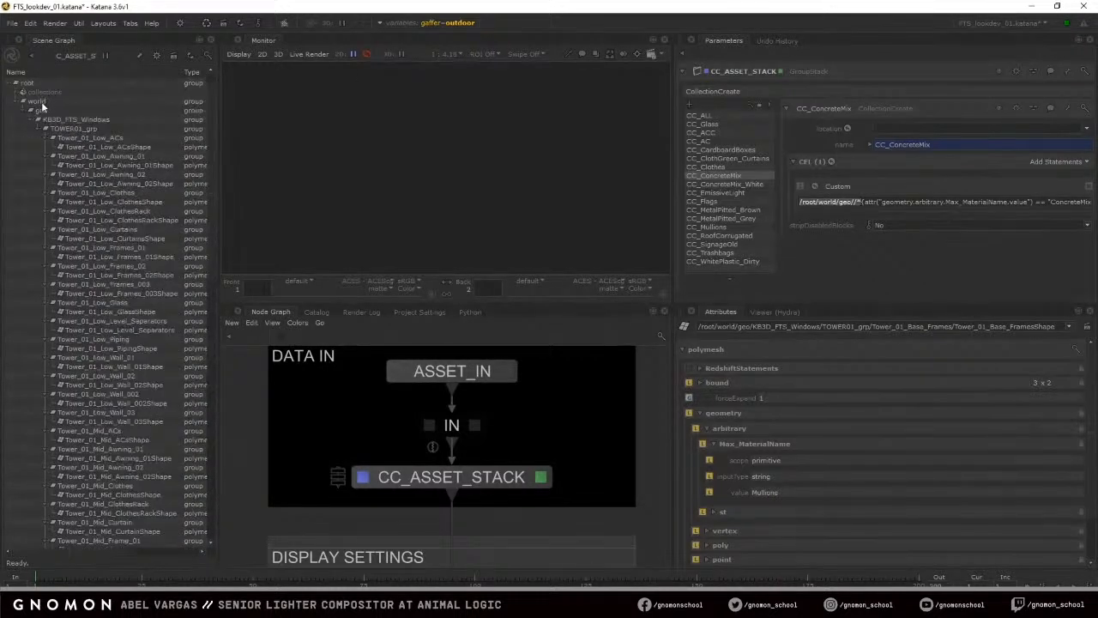
pyautogui.click(39, 111)
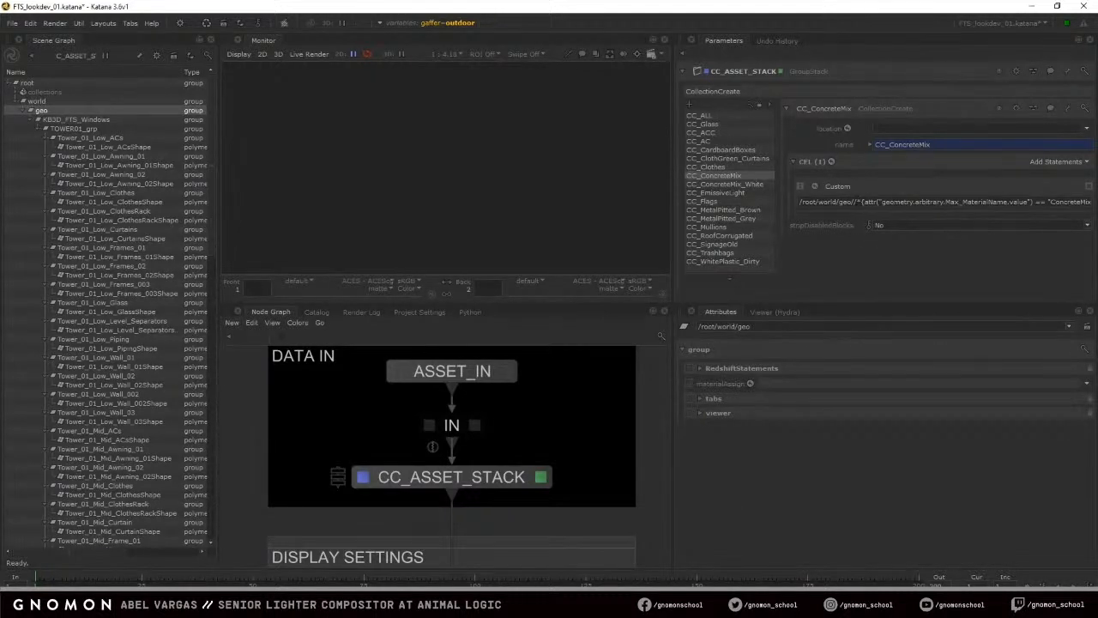
# Highlight the Max_MaterialName condition of CC_ConcreteMix, then select the locations its CEL statement matches in the scene graph and look through them
pyautogui.doubleClick(868, 201)
pyautogui.moveTo(862, 202); pyautogui.dragTo(1088, 201)
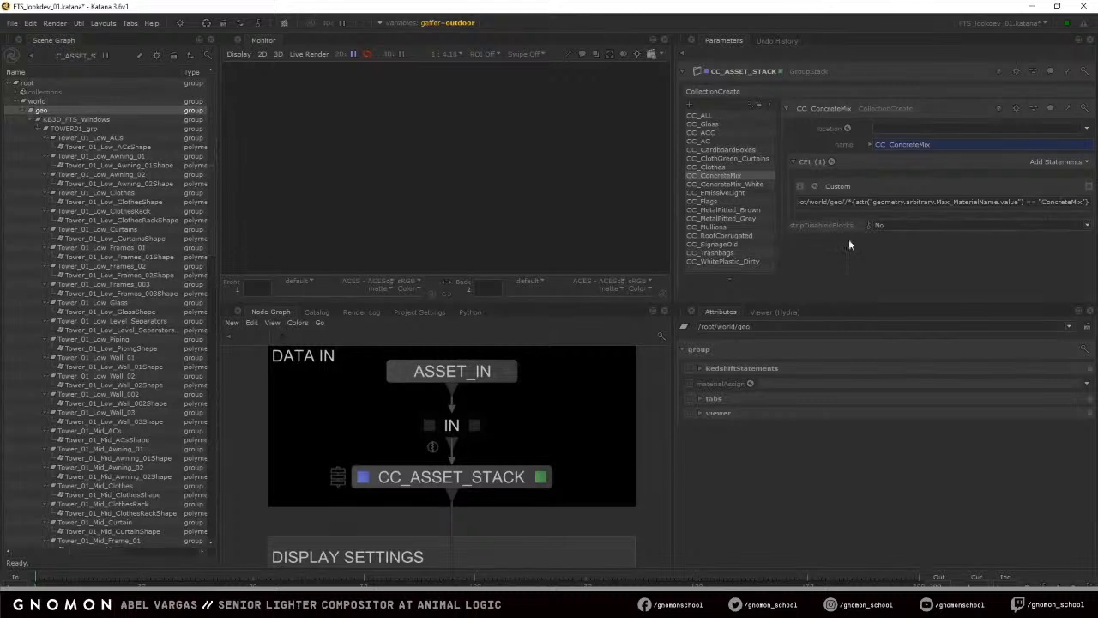
pyautogui.click(815, 185)
pyautogui.click(836, 199)
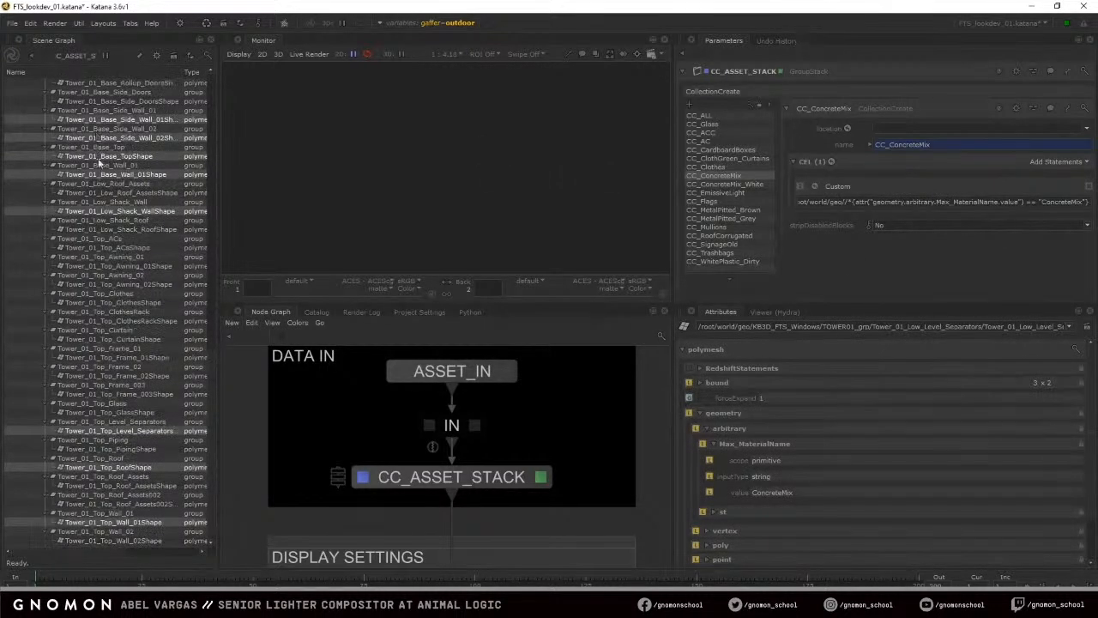
pyautogui.scroll(4, 92, 465)
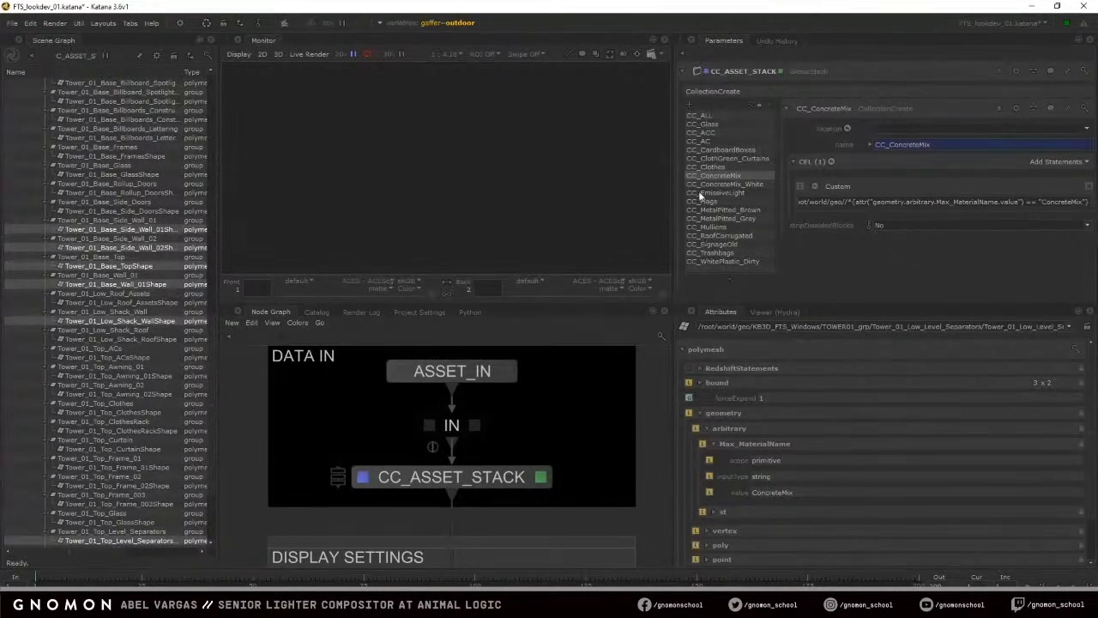
# Compare the material name in the CEL expressions of the CC_ConcreteMix_White and CC_ConcreteMix collections
pyautogui.click(711, 262)
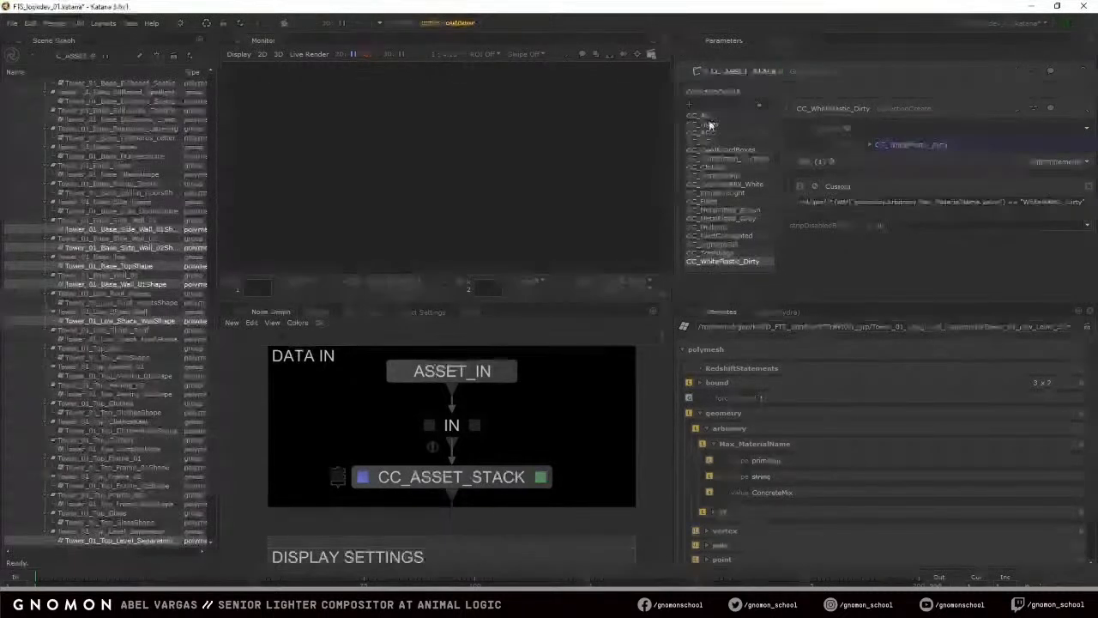
pyautogui.click(711, 168)
pyautogui.moveTo(714, 175)
pyautogui.mouseDown()
pyautogui.moveTo(713, 258)
pyautogui.moveTo(717, 183)
pyautogui.mouseUp()
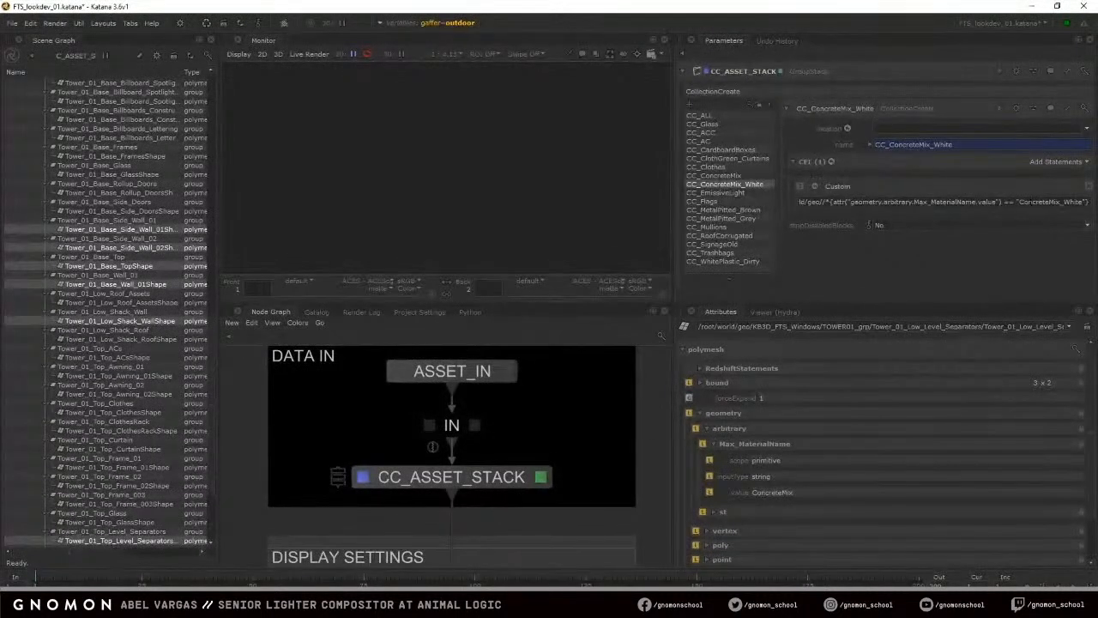
pyautogui.doubleClick(1053, 202)
pyautogui.click(720, 176)
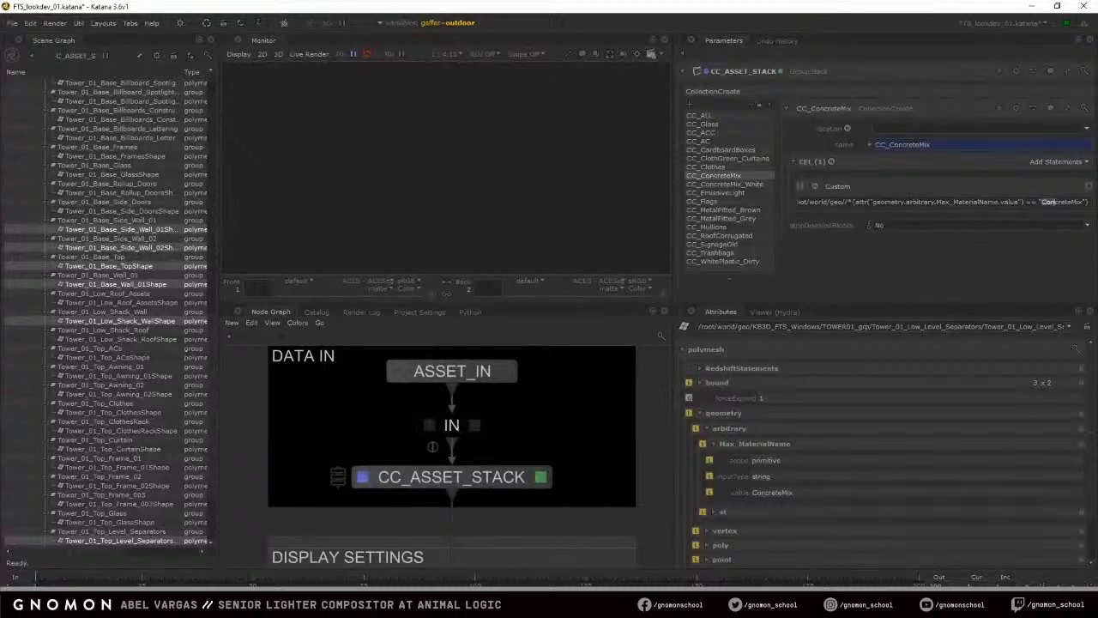
# Check the material name in the CEL expressions of the CC_Clothes and CC_ClothGreen_Curtains collections
pyautogui.click(713, 167)
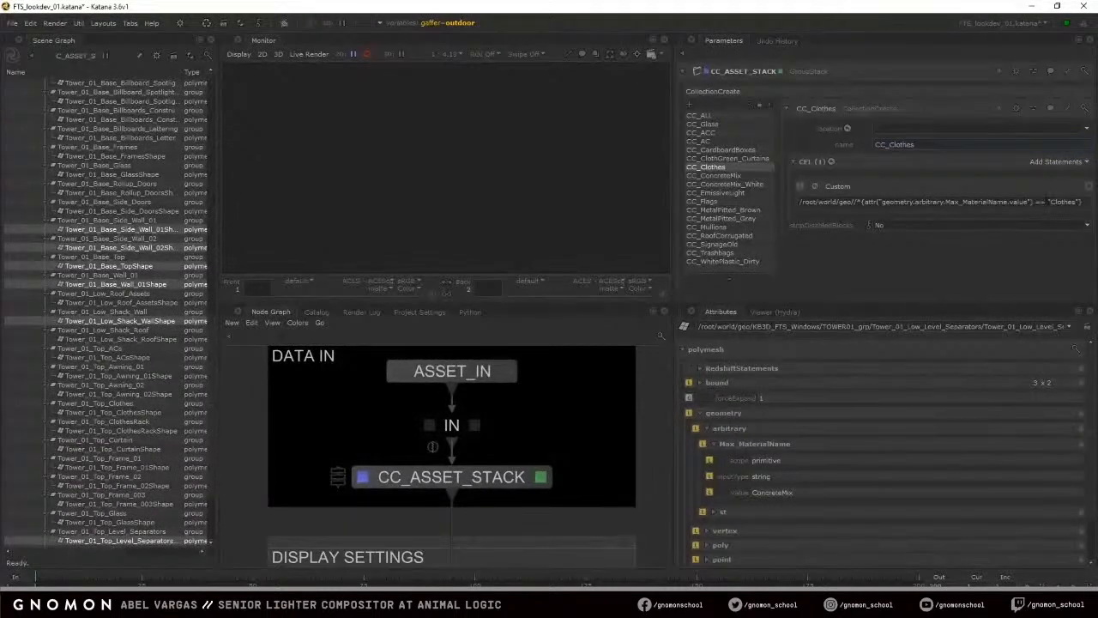
pyautogui.click(745, 159)
pyautogui.click(795, 161)
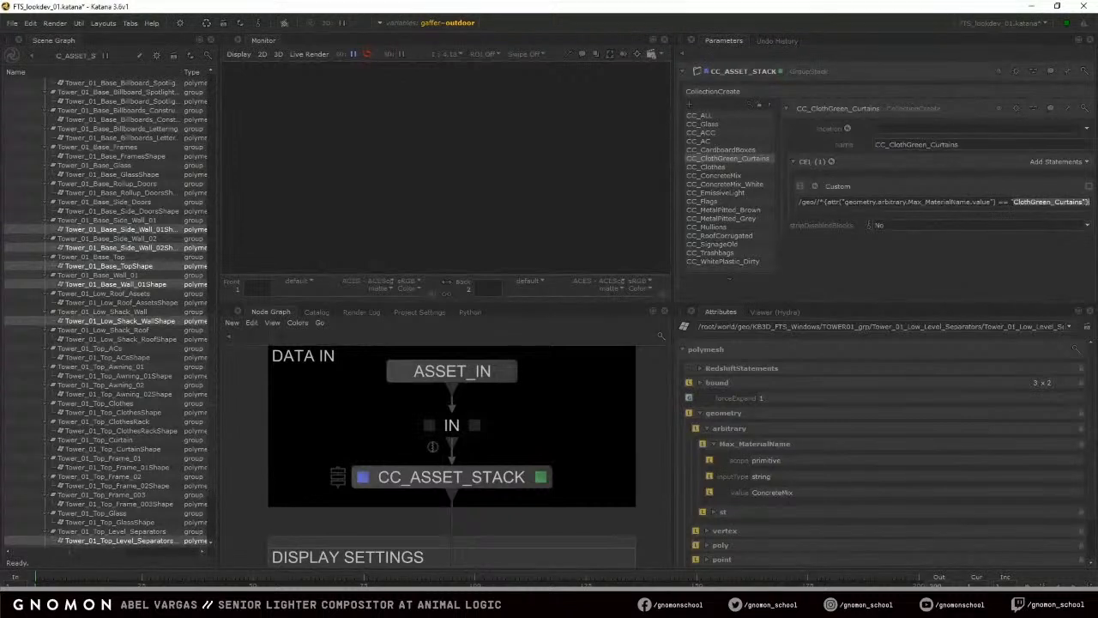
pyautogui.click(1024, 201)
# Select every collection from CC_ALL to CC_WhitePlastic_Dirty, check the ASSET_IN parameters and return to the CC_ASSET_STACK parameters
pyautogui.click(700, 115)
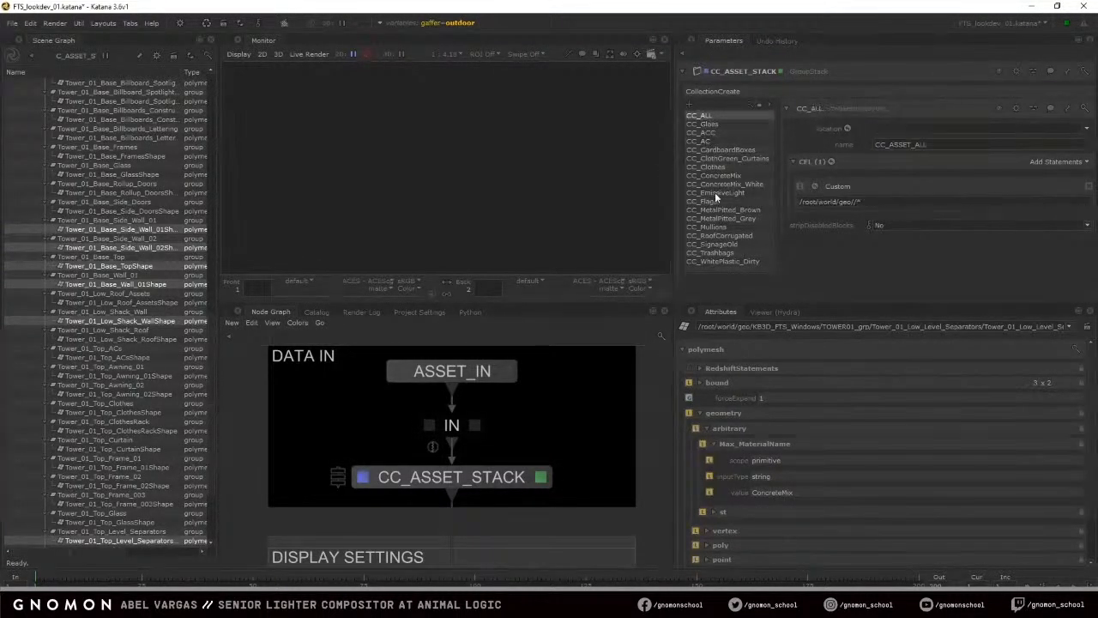
pyautogui.keyDown('shift'); pyautogui.click(718, 261); pyautogui.keyUp('shift')
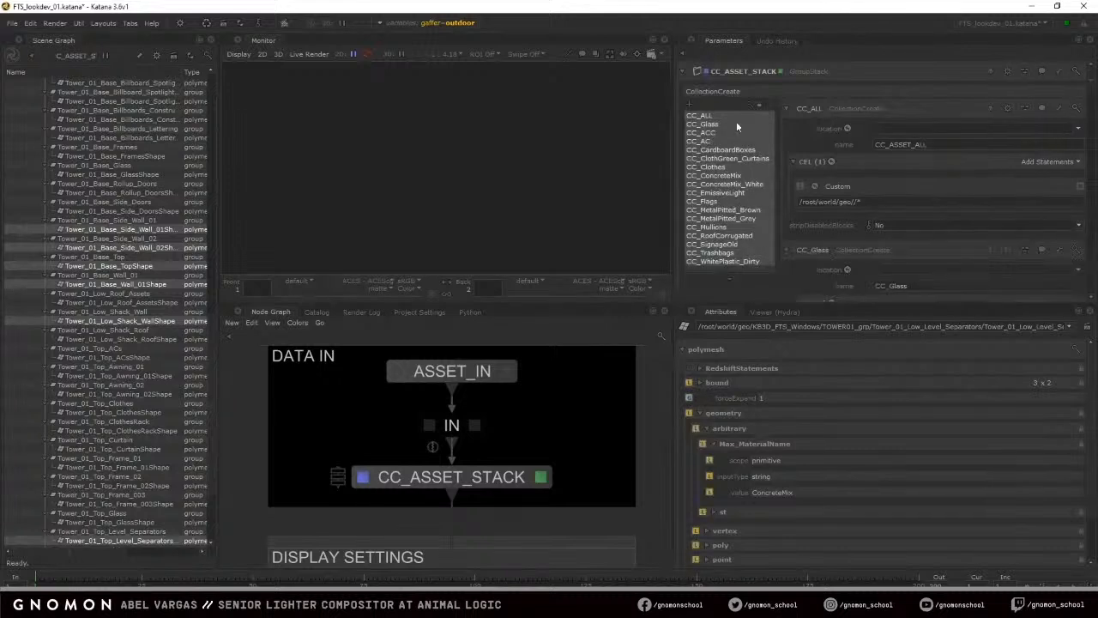
pyautogui.doubleClick(460, 370)
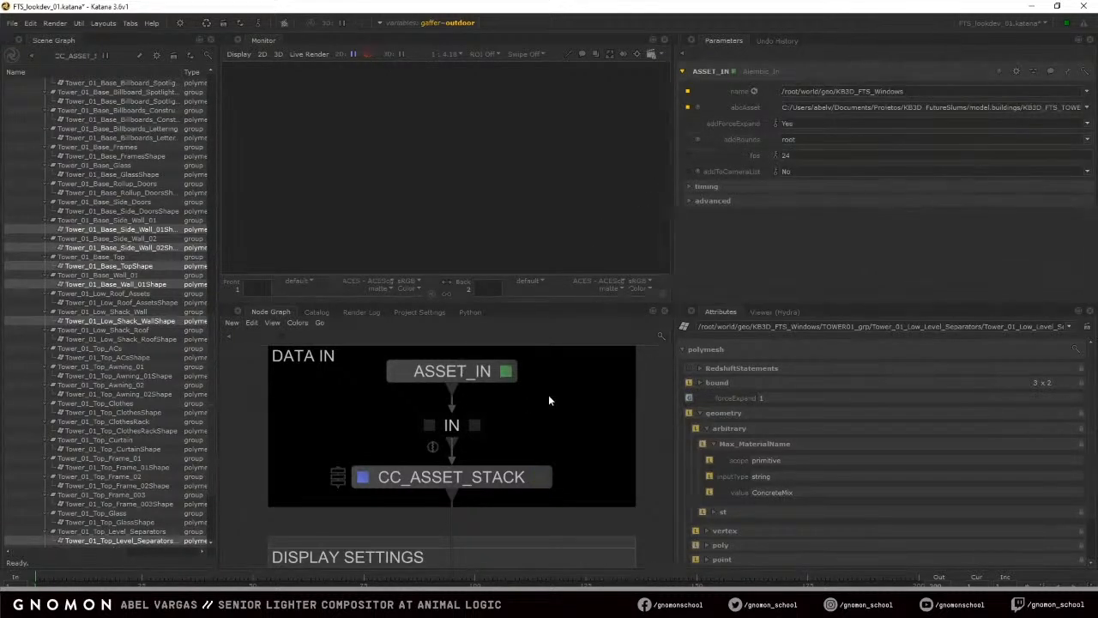
pyautogui.click(540, 480)
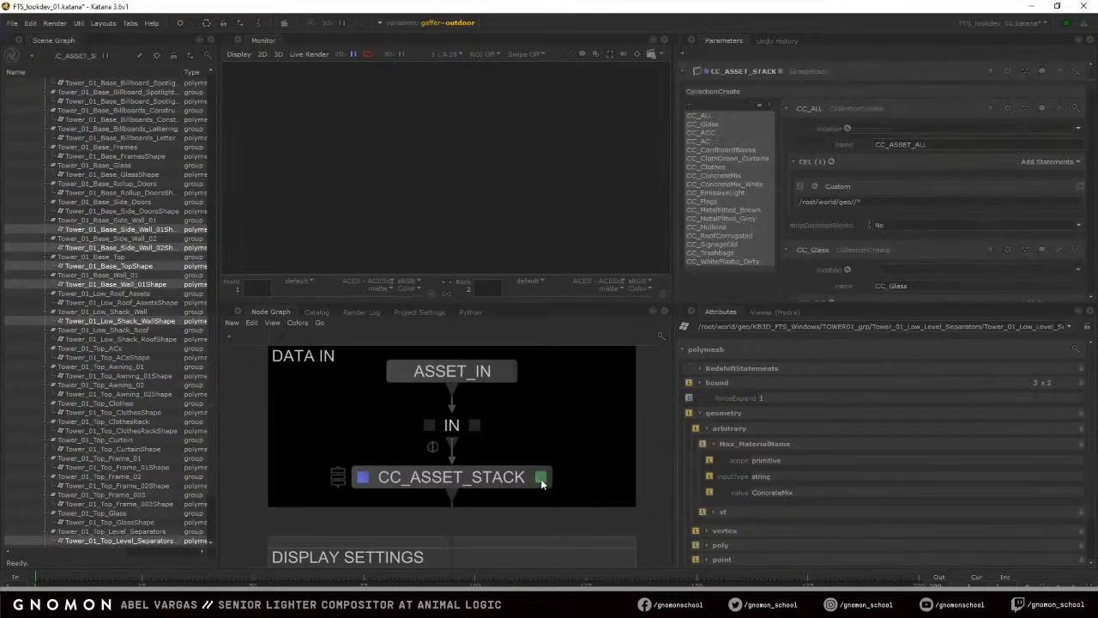
# Expand the CC_Trashbags collection's CEL statement and highlight the material name in its expression
pyautogui.click(726, 185)
pyautogui.click(718, 226)
pyautogui.click(709, 253)
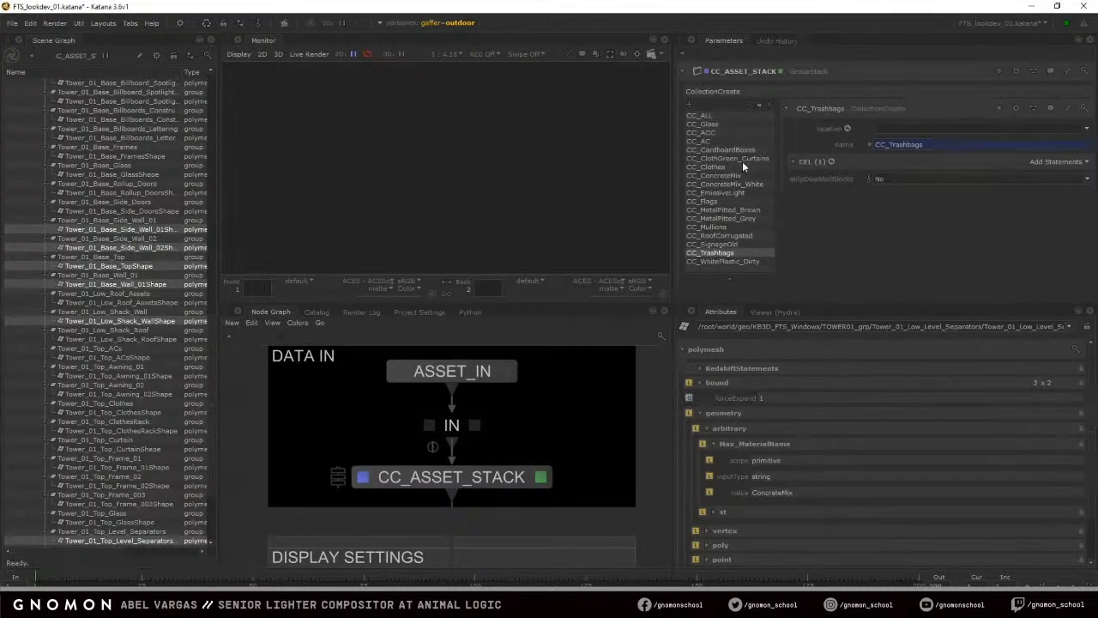
pyautogui.click(792, 162)
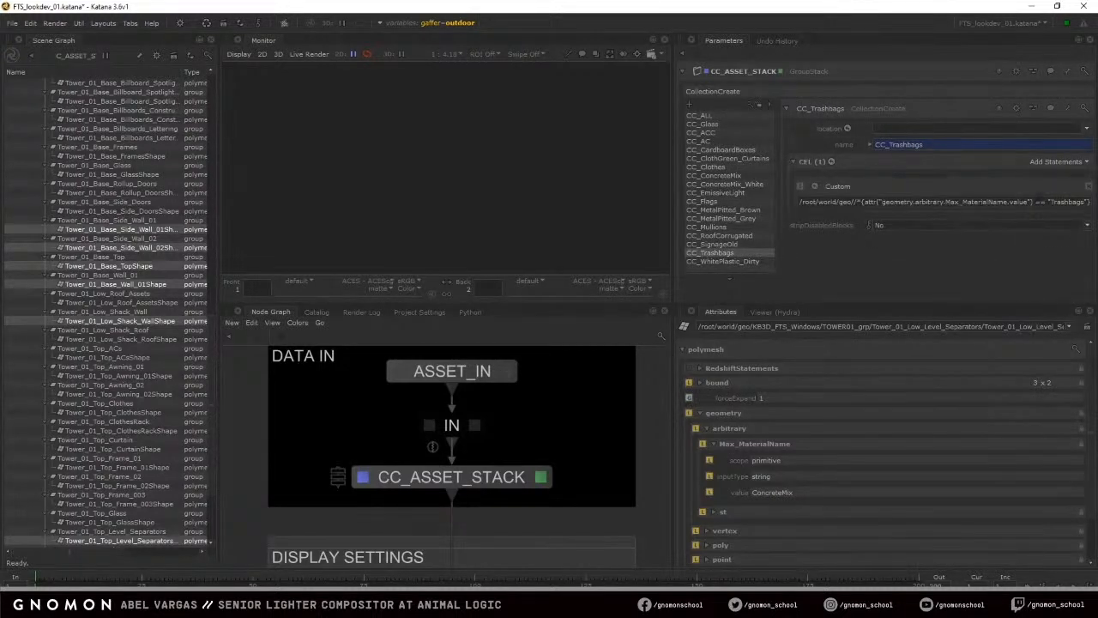
pyautogui.doubleClick(1066, 202)
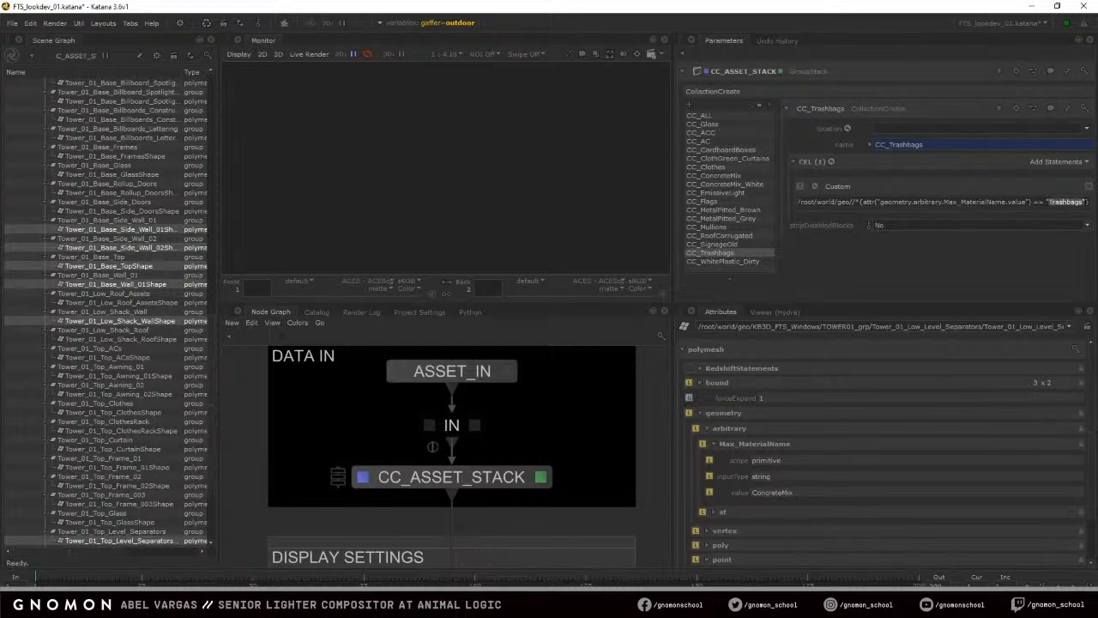
pyautogui.click(706, 253)
# Show the ViewerObjectSettings_Stack parameters from the DISPLAY SETTINGS group and inspect the tower in the Hydra viewer
pyautogui.scroll(-3, 464, 455)
pyautogui.moveTo(473, 542); pyautogui.dragTo(470, 481, button='middle')
pyautogui.scroll(3, 470, 481)
pyautogui.scroll(3, 468, 479)
pyautogui.scroll(-3, 461, 478)
pyautogui.click(545, 458)
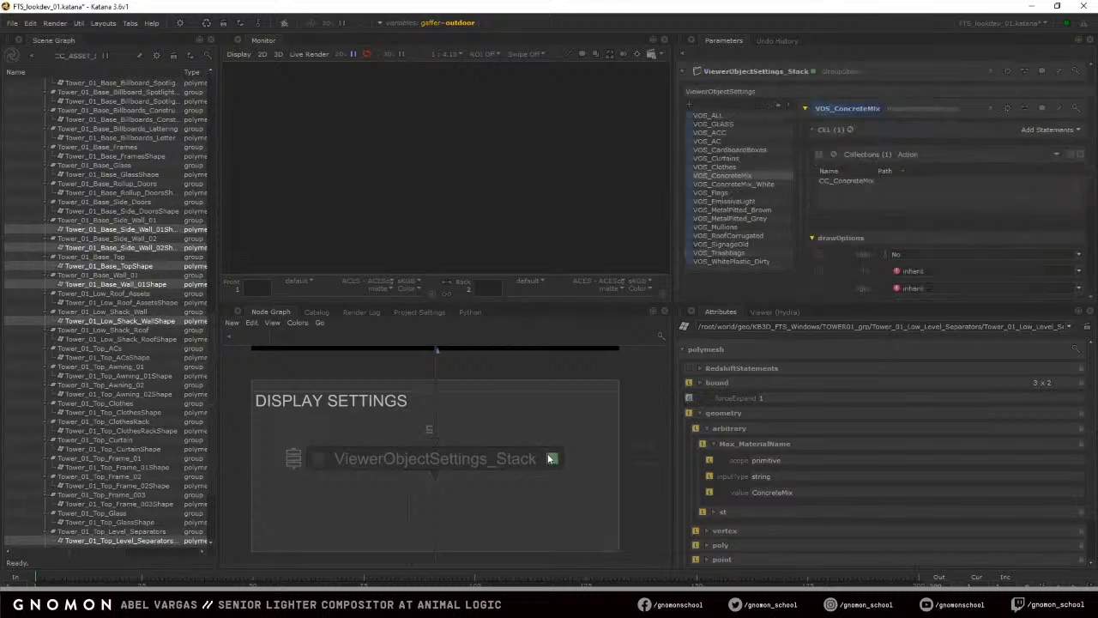
pyautogui.click(773, 311)
pyautogui.click(825, 391)
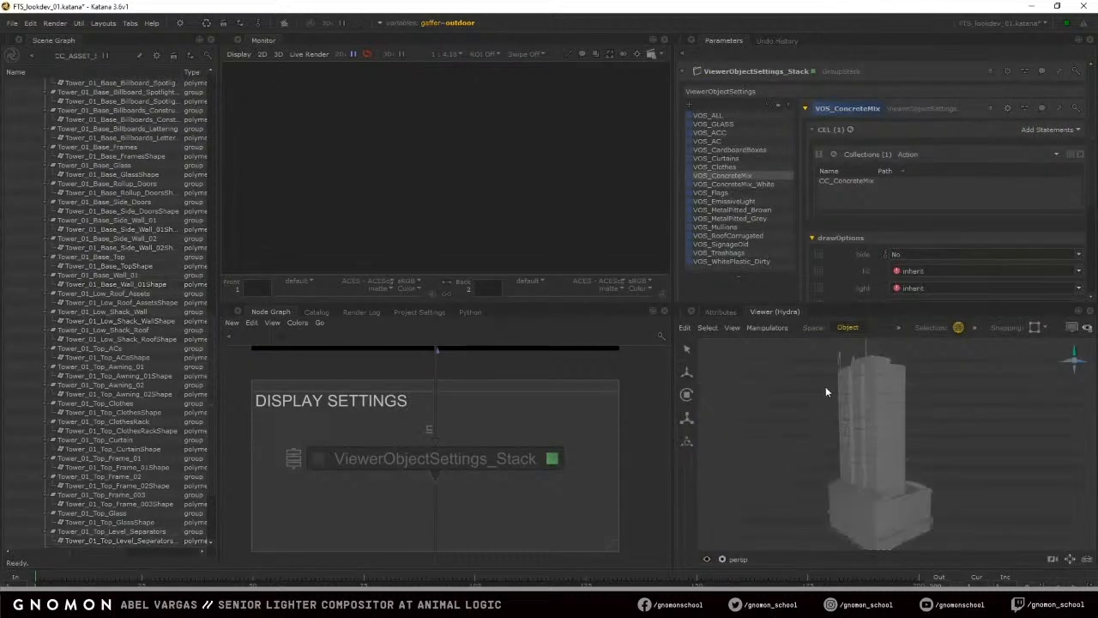
pyautogui.keyDown('alt'); pyautogui.moveTo(895, 498); pyautogui.dragTo(932, 508); pyautogui.keyUp('alt')
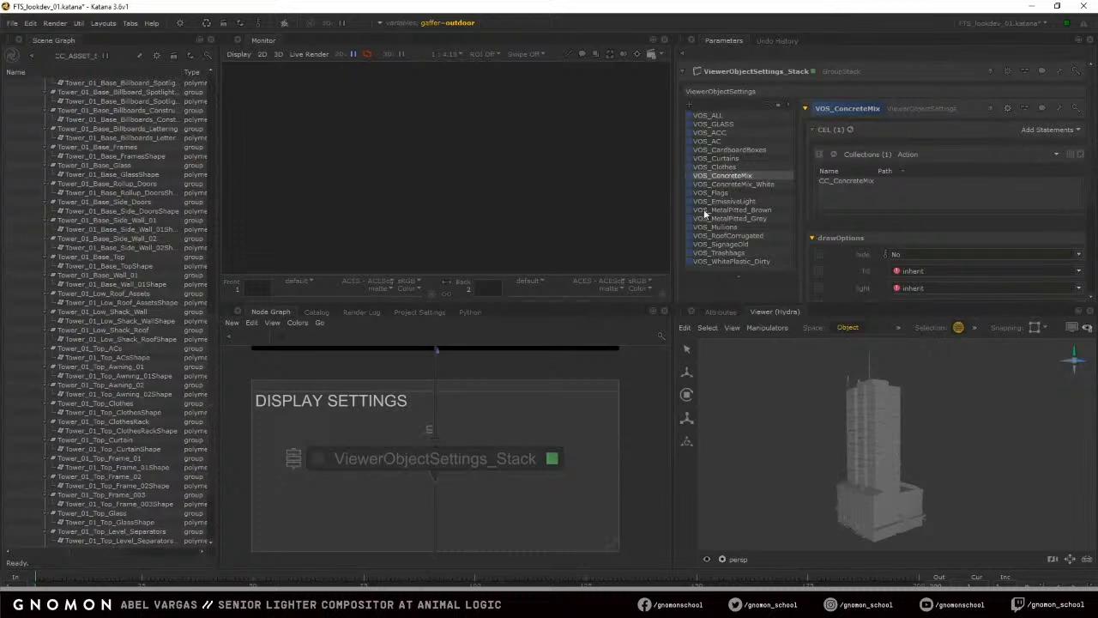
# Check the drawOptions color assigned in VOS_ConcreteMix and VOS_EmissiveLight
pyautogui.scroll(-3, 856, 238)
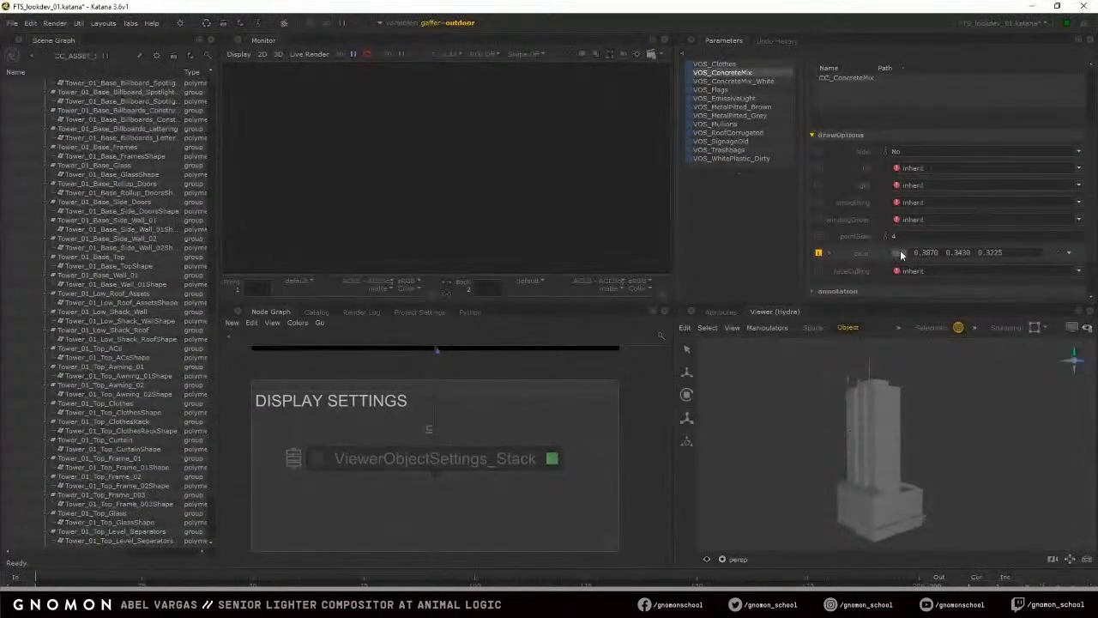
pyautogui.click(722, 89)
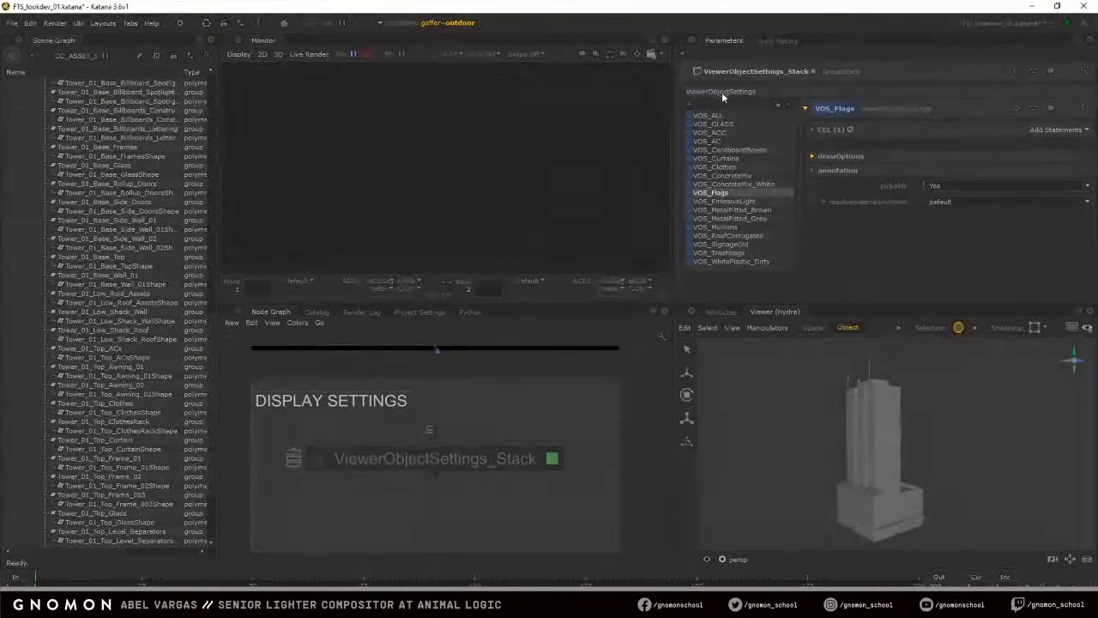
pyautogui.click(811, 156)
pyautogui.click(734, 210)
pyautogui.click(733, 202)
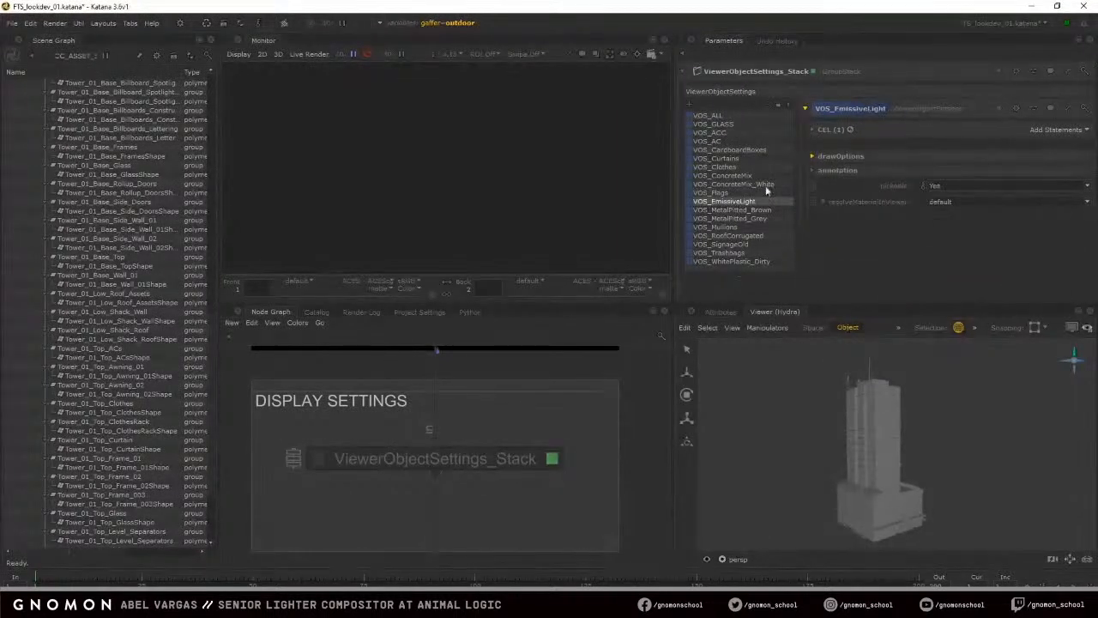
pyautogui.click(811, 156)
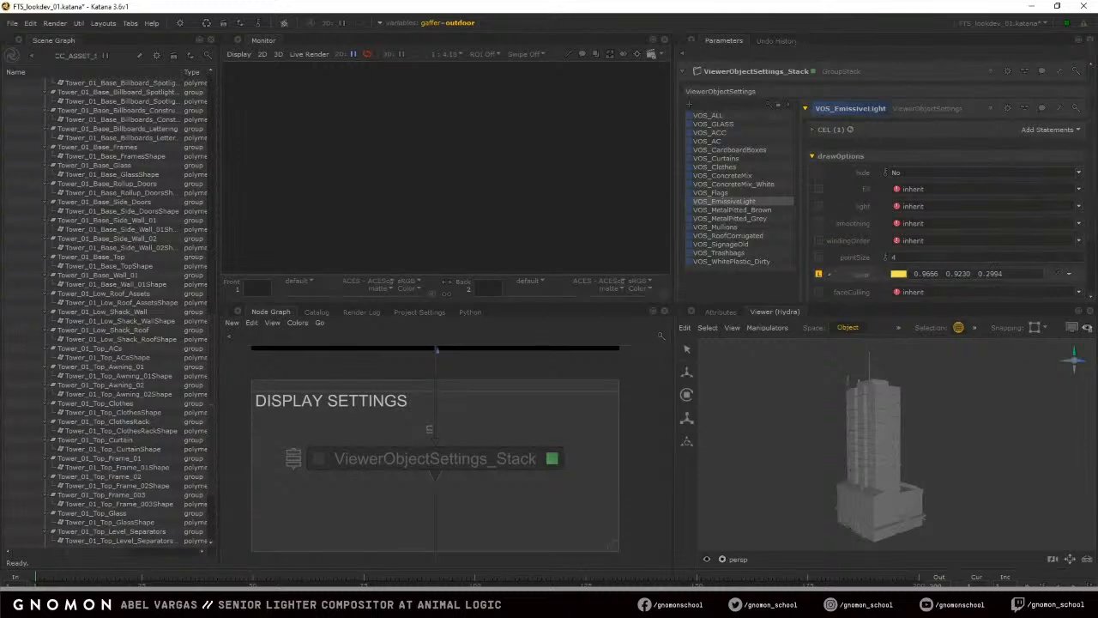
# Expand the drawOptions of VOS_MetalPitted_Grey and check its assigned color
pyautogui.click(741, 236)
pyautogui.click(731, 219)
pyautogui.click(813, 156)
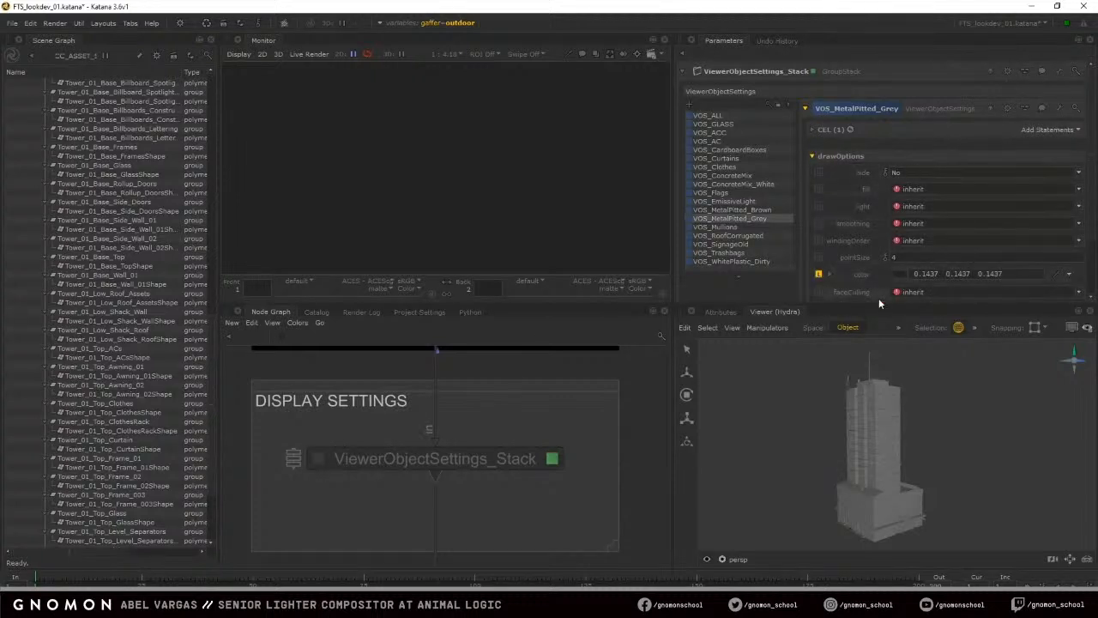
pyautogui.scroll(-3, 855, 210)
pyautogui.scroll(2, 849, 213)
# View the scene from the ViewerObjectSettings_Stack node and inspect the coloured tower in the viewer
pyautogui.click(434, 462)
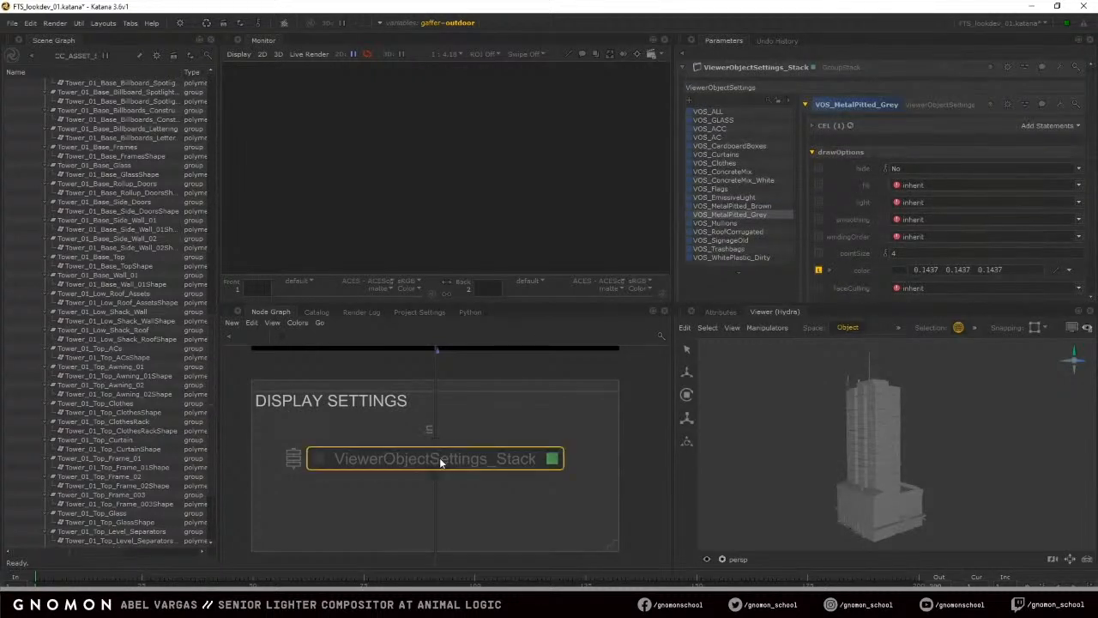
pyautogui.press('v')
pyautogui.keyDown('alt'); pyautogui.moveTo(757, 491); pyautogui.dragTo(898, 448); pyautogui.keyUp('alt')
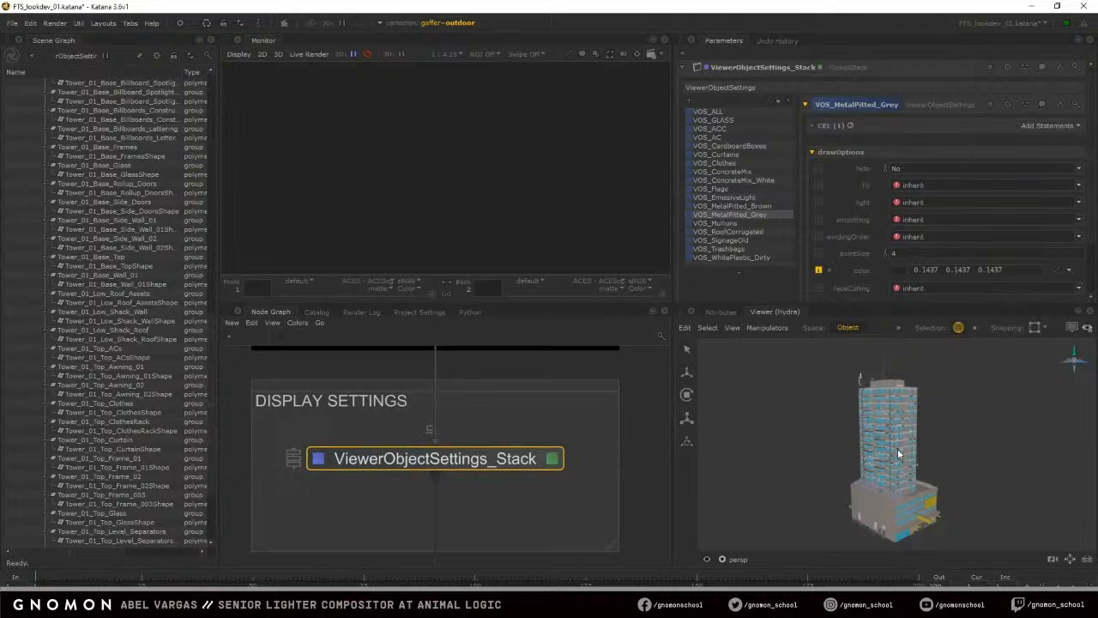
# Check which collection VOS_ALL targets and the drawOptions color it assigns to everything under geo
pyautogui.click(746, 261)
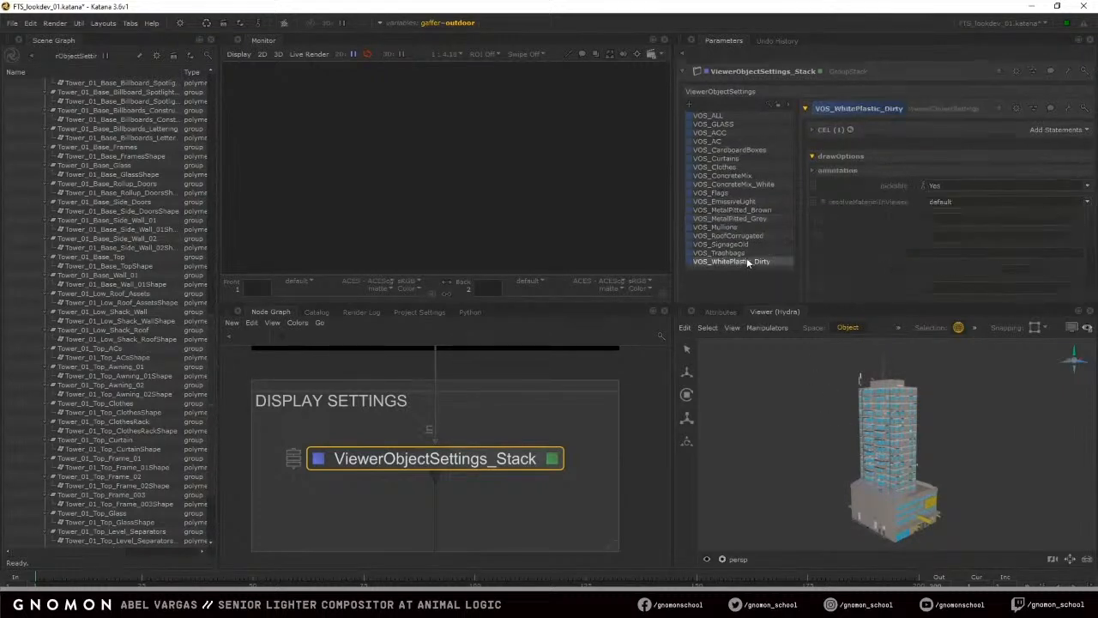
pyautogui.click(719, 116)
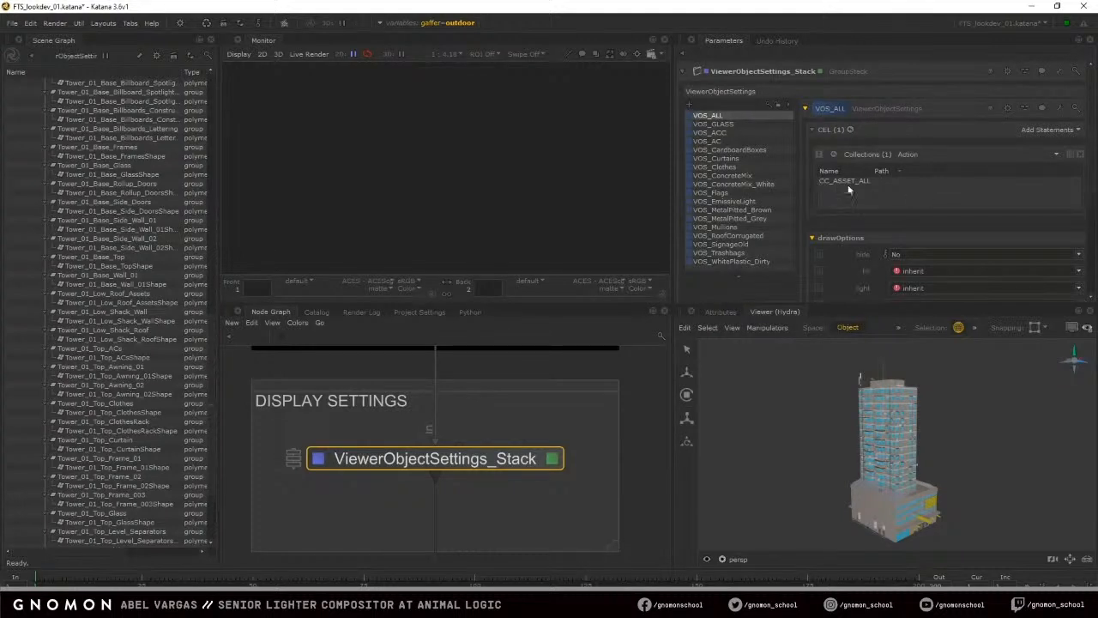
pyautogui.scroll(15, 54, 115)
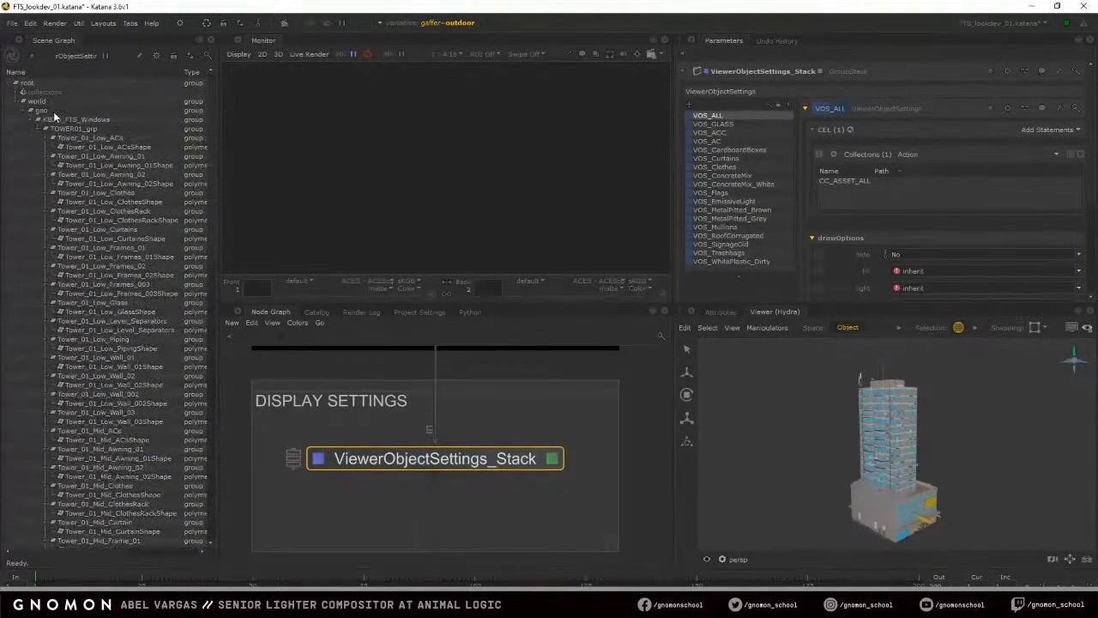
pyautogui.scroll(-3, 849, 249)
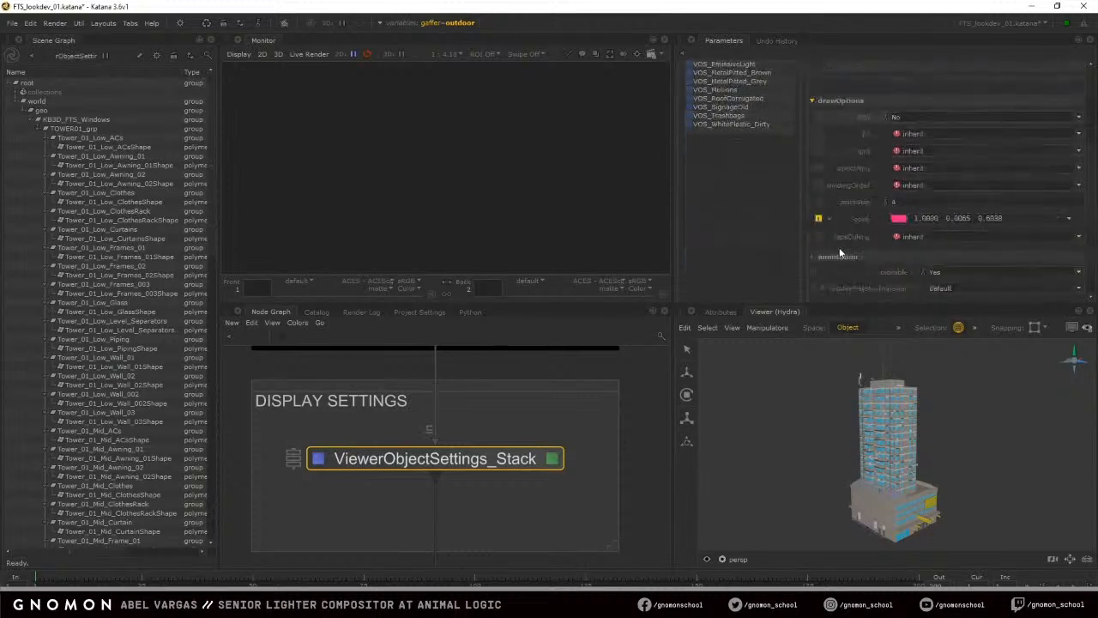
pyautogui.scroll(3, 755, 223)
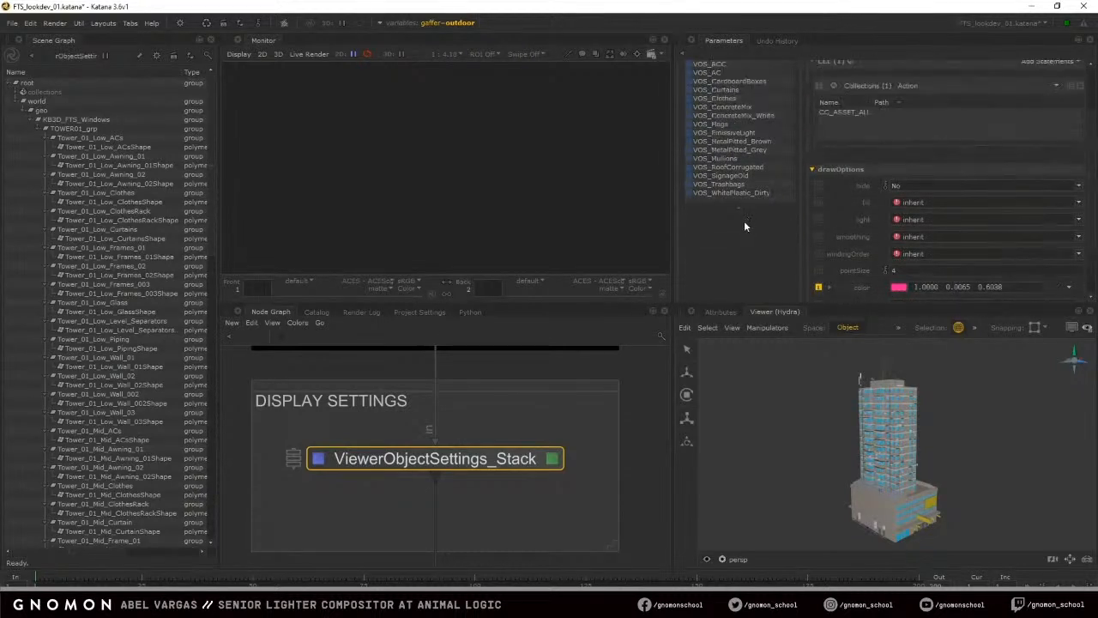
# Disable VOS_ConcreteMix in the stack so the tower's concrete parts fall back to the VOS_ALL color
pyautogui.click(727, 176)
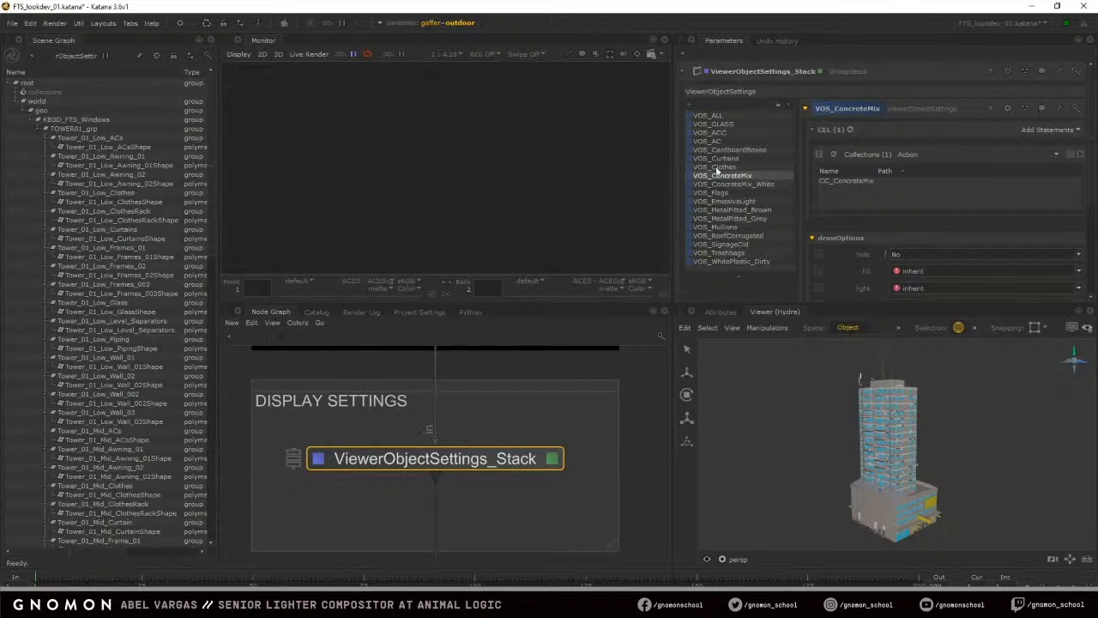
pyautogui.click(735, 180)
pyautogui.keyDown('alt'); pyautogui.moveTo(1030, 480); pyautogui.dragTo(910, 411); pyautogui.keyUp('alt')
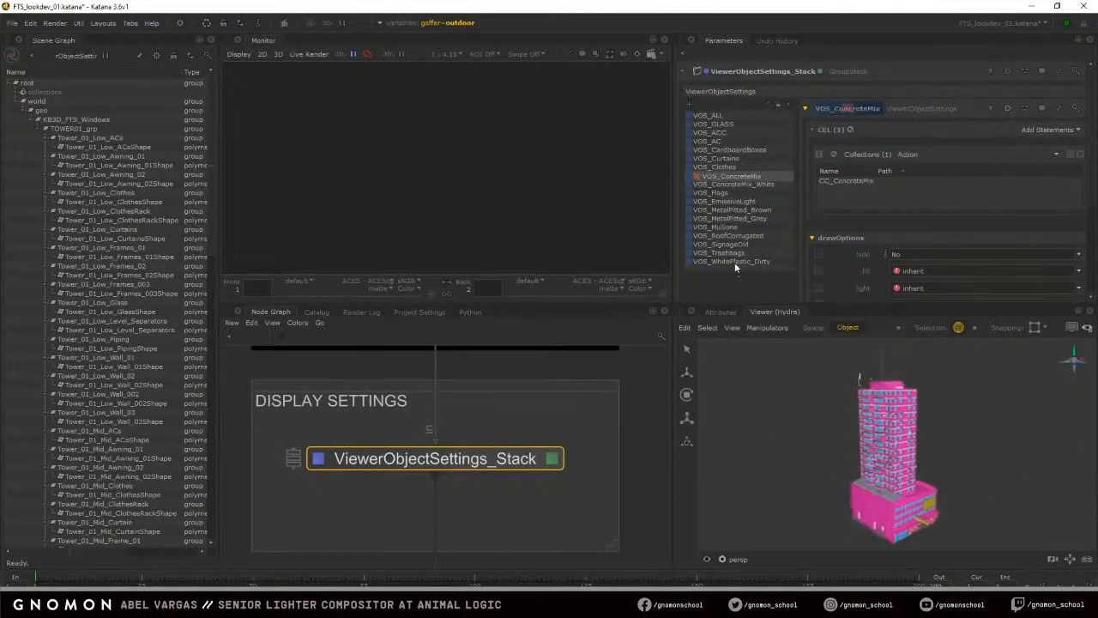
# Re-enable VOS_ConcreteMix in the stack and view the tower from another side
pyautogui.click(707, 175)
pyautogui.keyDown('alt'); pyautogui.moveTo(847, 448); pyautogui.dragTo(774, 445); pyautogui.keyUp('alt')
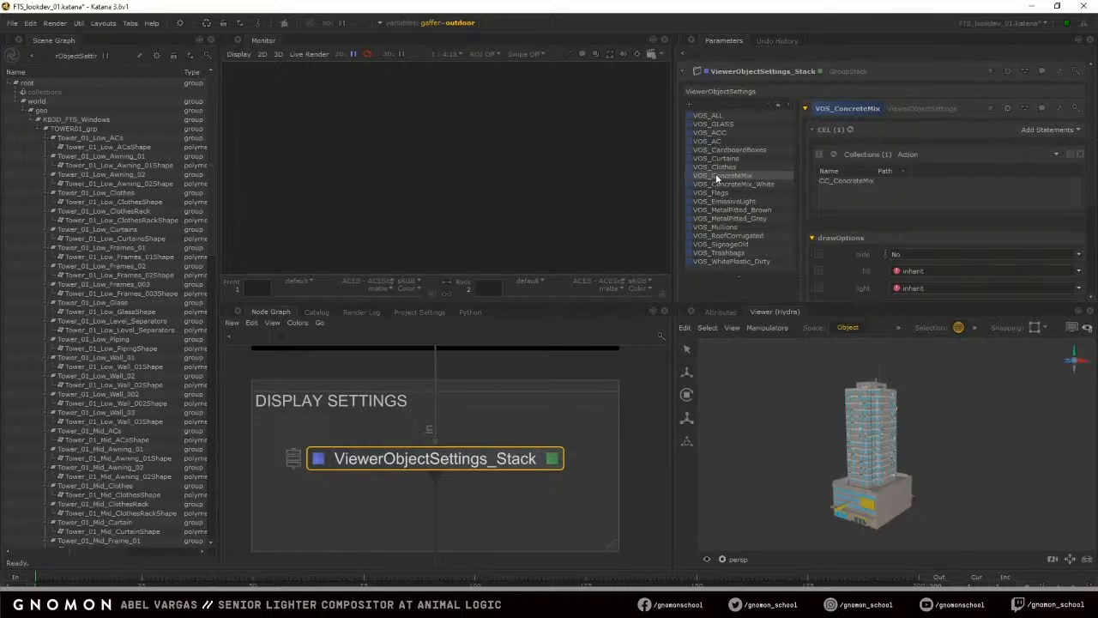
pyautogui.click(720, 244)
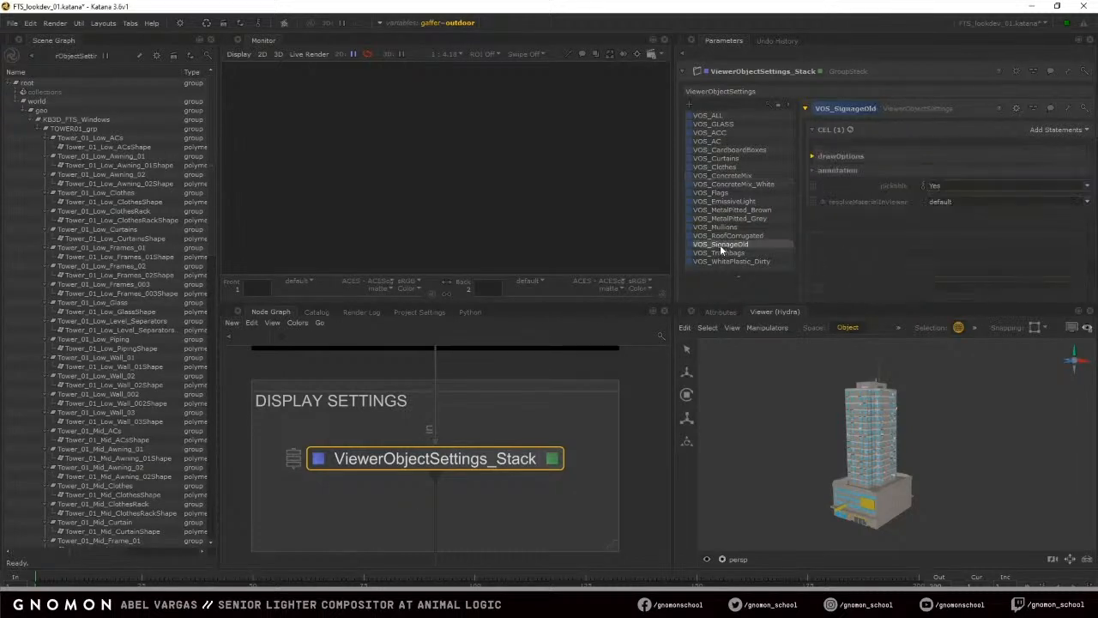
# Disable VOS_ConcreteMix_White in the stack and inspect the affected tower walls up close
pyautogui.click(727, 184)
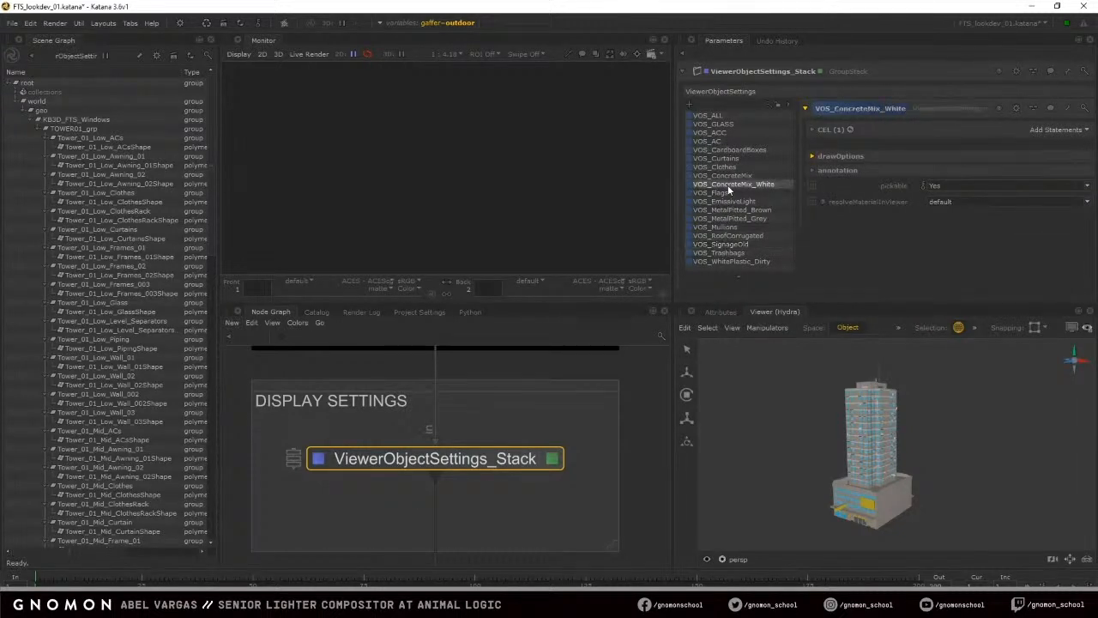
pyautogui.keyDown('alt'); pyautogui.moveTo(802, 399); pyautogui.dragTo(848, 533); pyautogui.keyUp('alt')
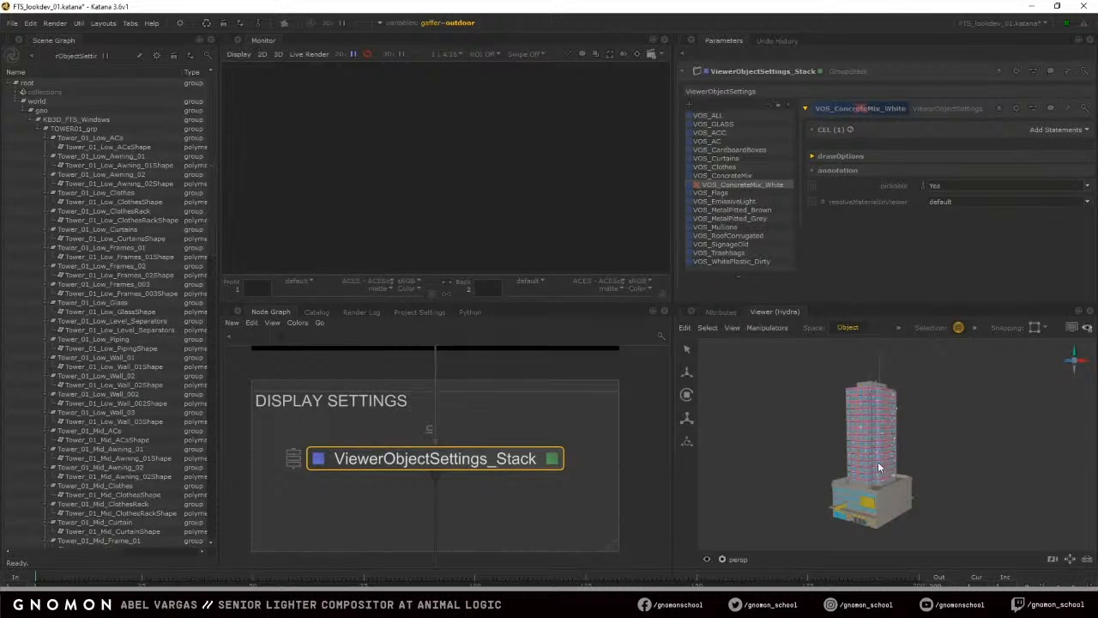
pyautogui.moveTo(815, 443)
pyautogui.keyDown('alt'); pyautogui.mouseDown(button='right')
pyautogui.moveTo(1043, 470)
pyautogui.moveTo(821, 485)
pyautogui.moveTo(821, 447)
pyautogui.mouseUp(button='right'); pyautogui.keyUp('alt')
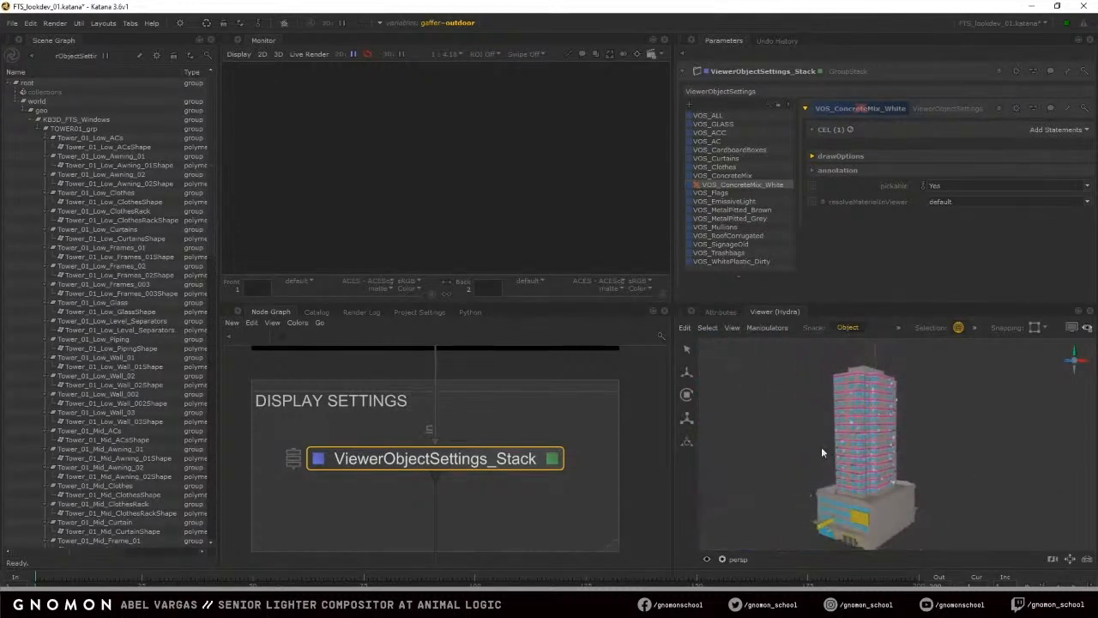
# Select the tower's top wall in the viewer and check its Max_MaterialName attribute
pyautogui.click(845, 378)
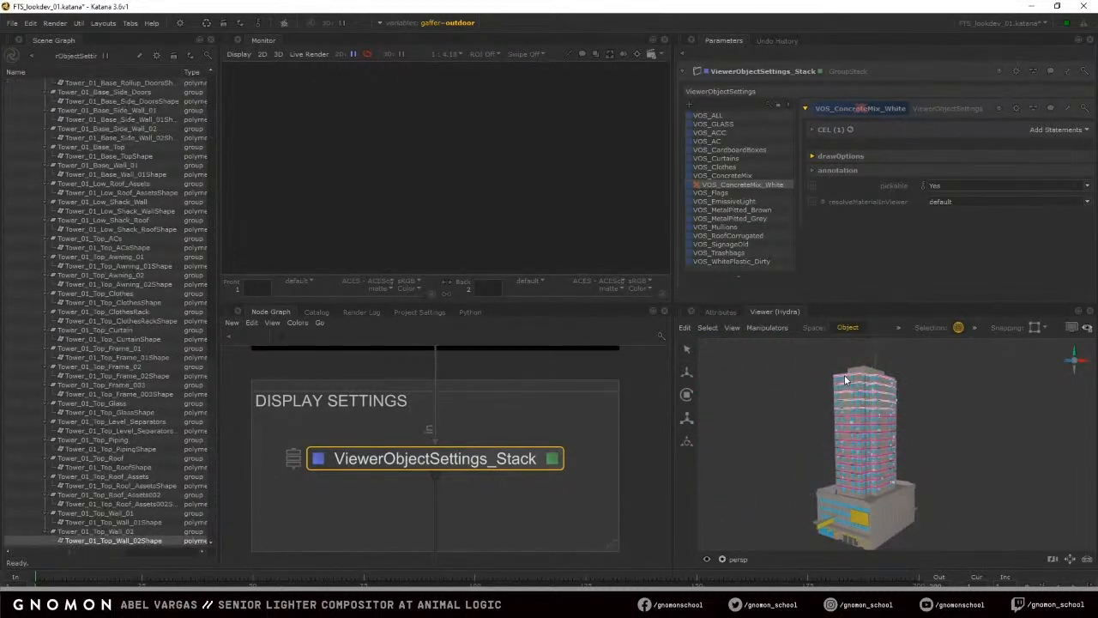
pyautogui.click(719, 312)
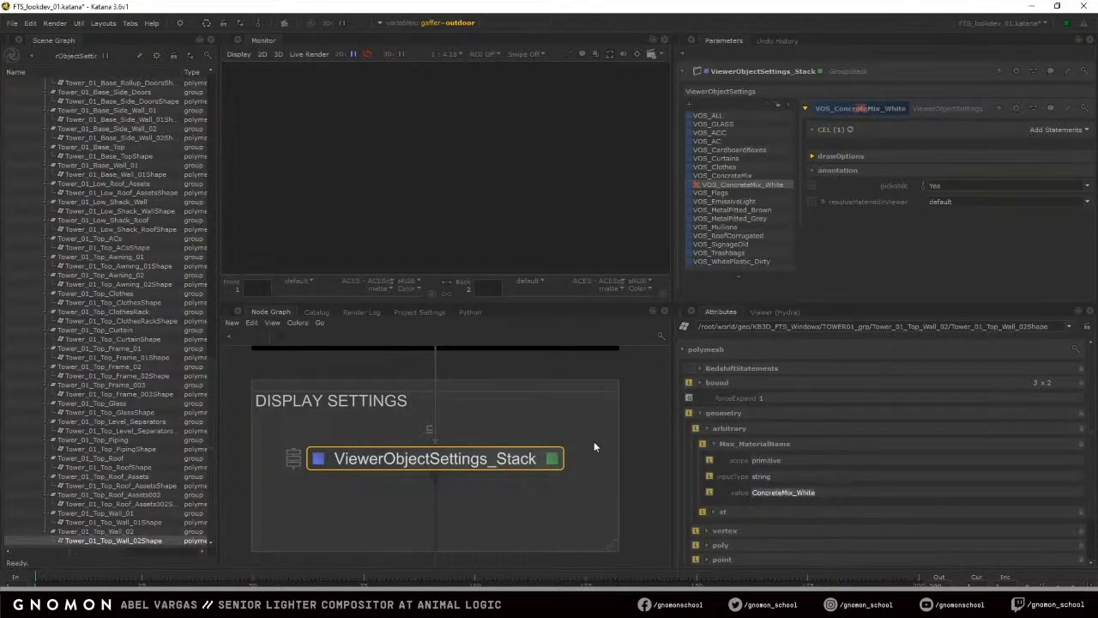
# Compare the CC_ConcreteMix_White CEL expression in CC_ASSET_STACK with the material attribute of Tower_01_Low_Wall_02Shape
pyautogui.scroll(-3, 593, 446)
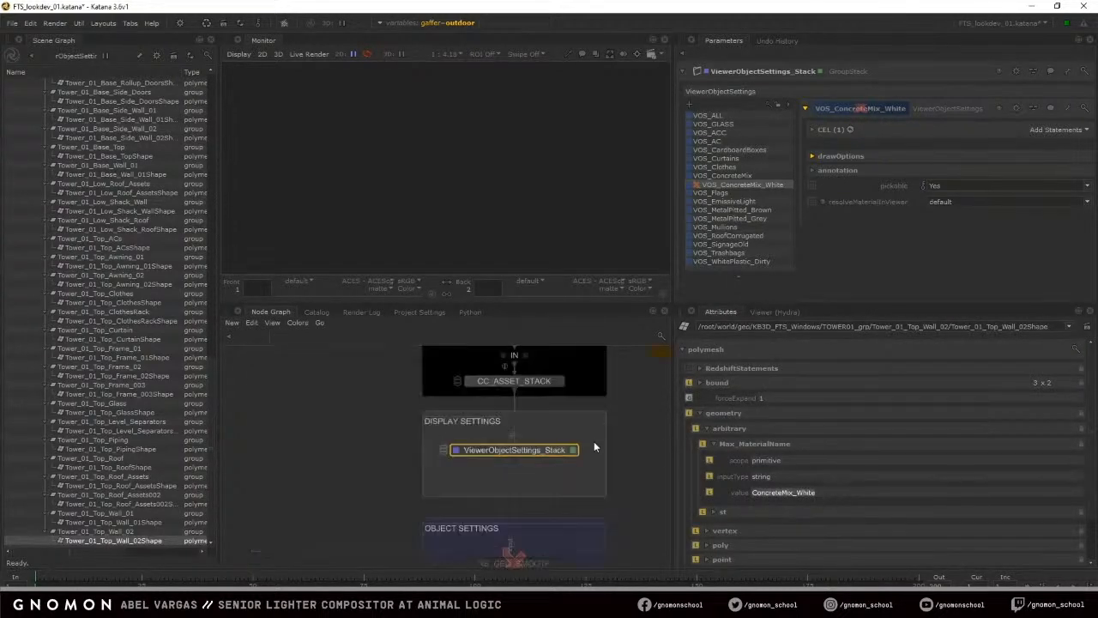
pyautogui.click(557, 381)
pyautogui.click(752, 183)
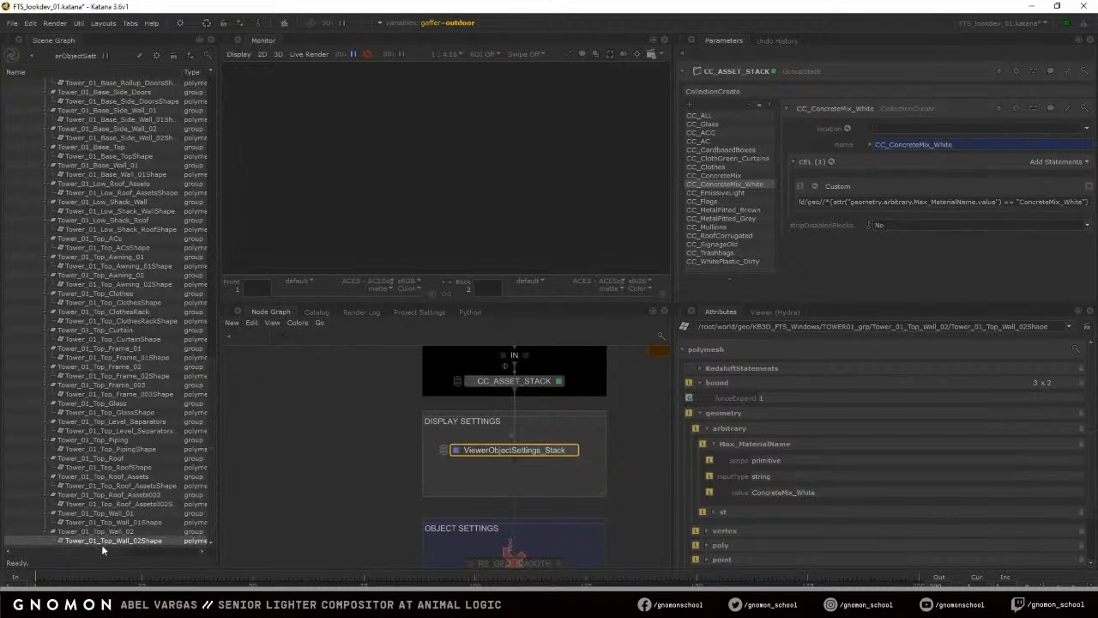
pyautogui.click(127, 257)
pyautogui.moveTo(822, 494); pyautogui.dragTo(706, 473)
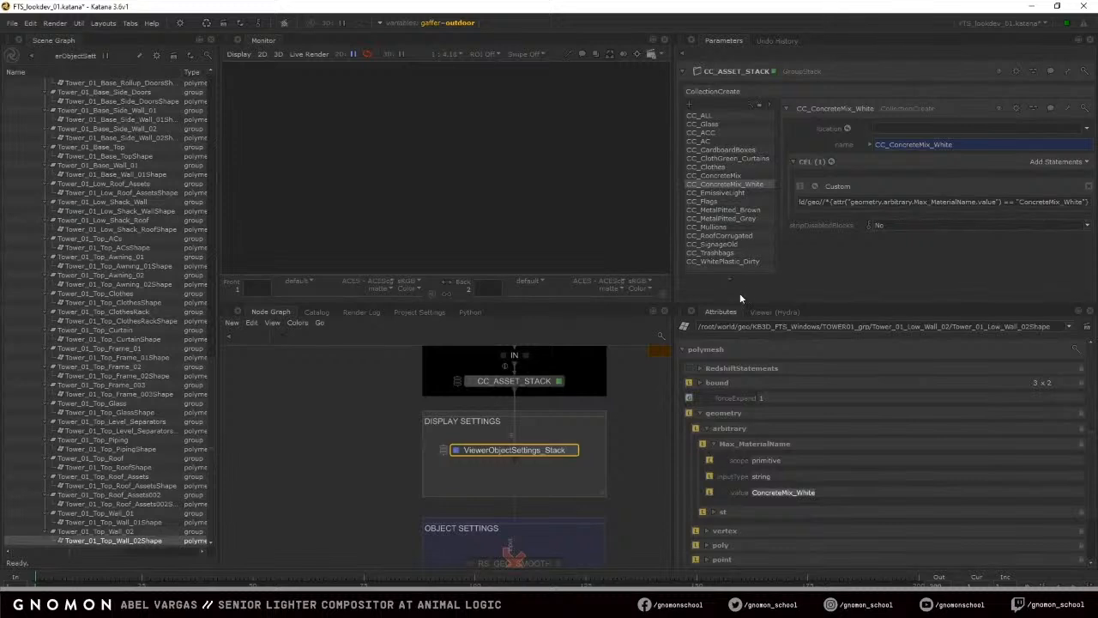
# Return to ViewerObjectSettings_Stack, re-enable VOS_ConcreteMix_White and view the tower in the viewer
pyautogui.click(573, 449)
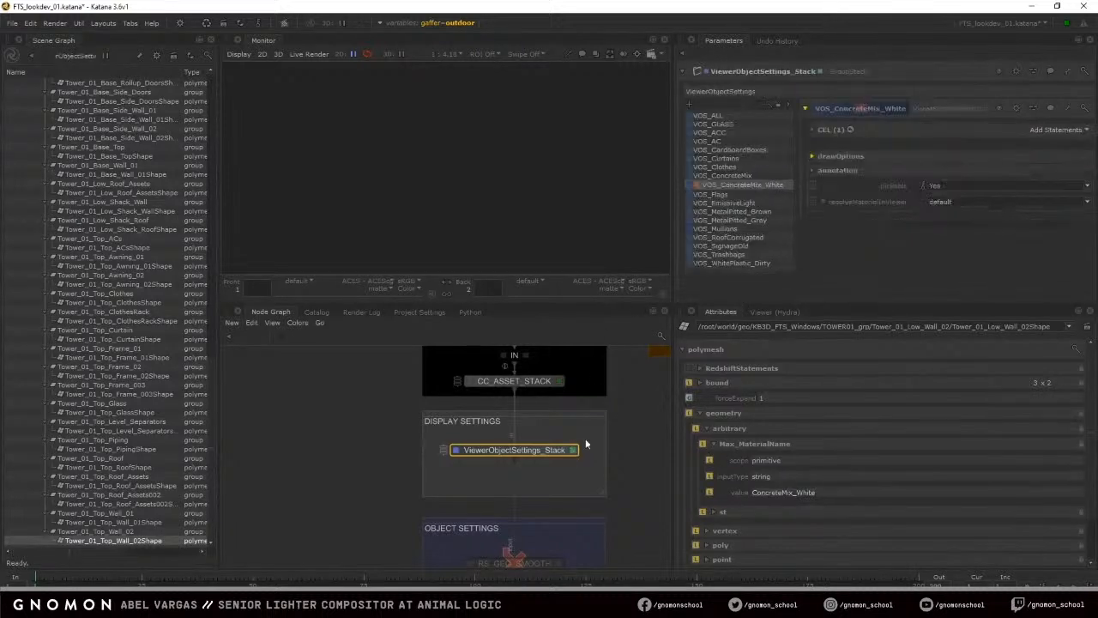
pyautogui.click(772, 312)
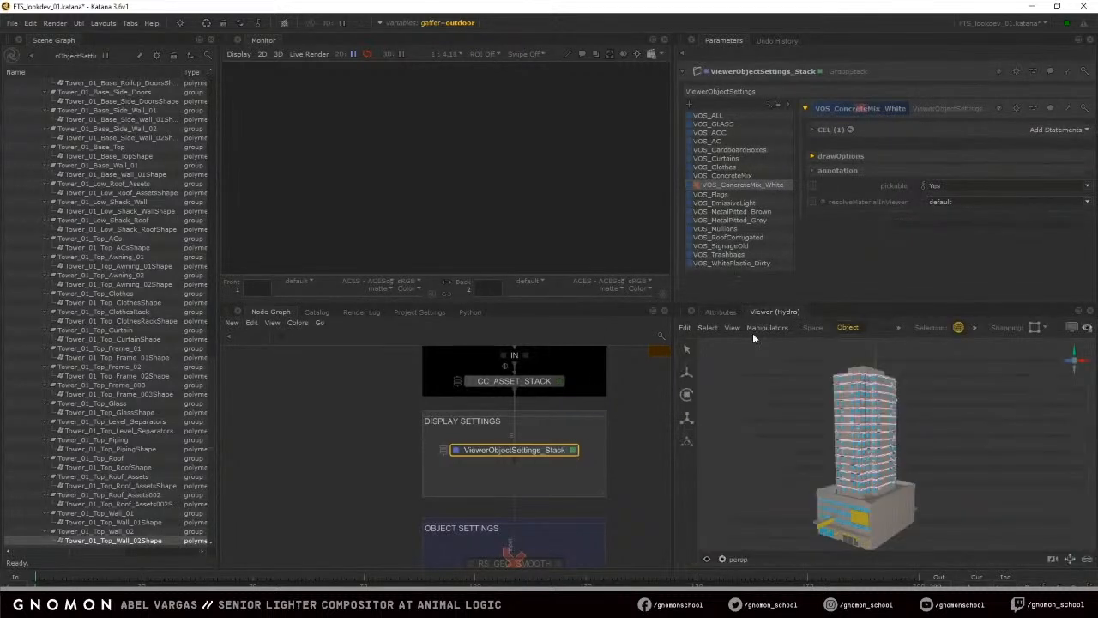
pyautogui.click(725, 184)
pyautogui.keyDown('alt'); pyautogui.moveTo(760, 453); pyautogui.dragTo(815, 464); pyautogui.keyUp('alt')
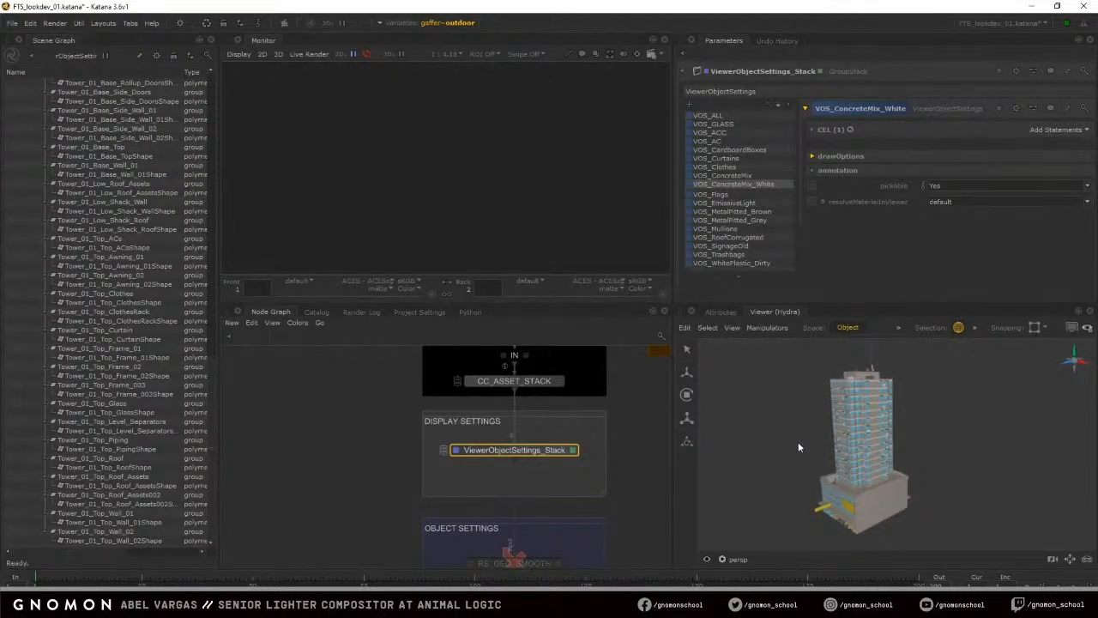
# Look over the node graph's DATA IN, DISPLAY SETTINGS, OBJECT SETTINGS and LOOK DEVELOPMENT sections
pyautogui.press('a')
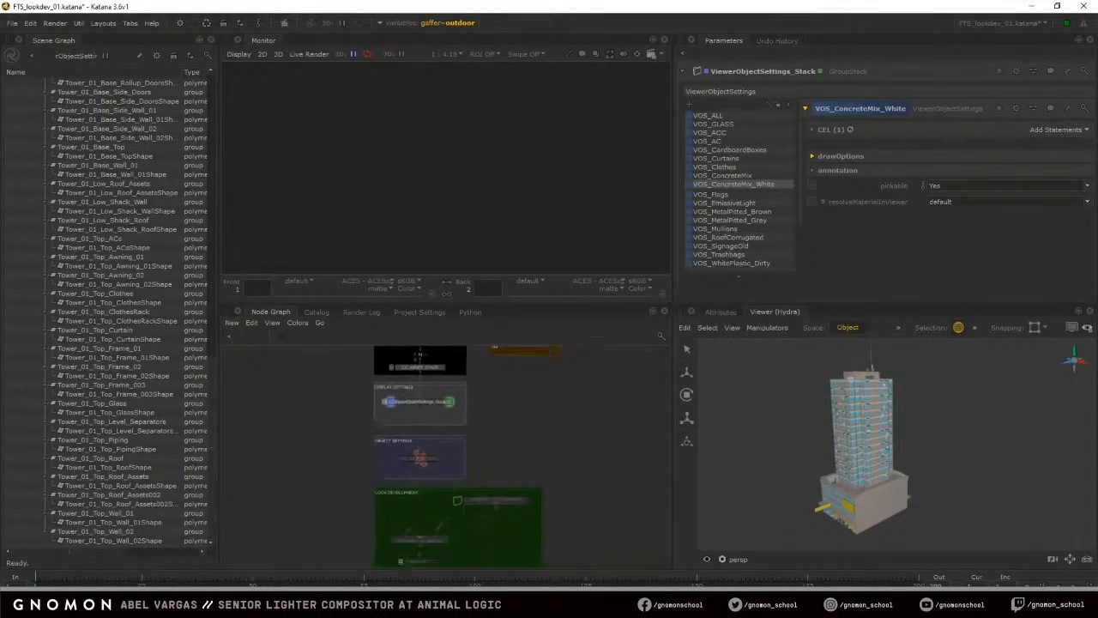
pyautogui.moveTo(510, 427)
pyautogui.mouseDown(button='middle')
pyautogui.moveTo(533, 408)
pyautogui.moveTo(572, 494)
pyautogui.moveTo(521, 412)
pyautogui.mouseUp(button='middle')
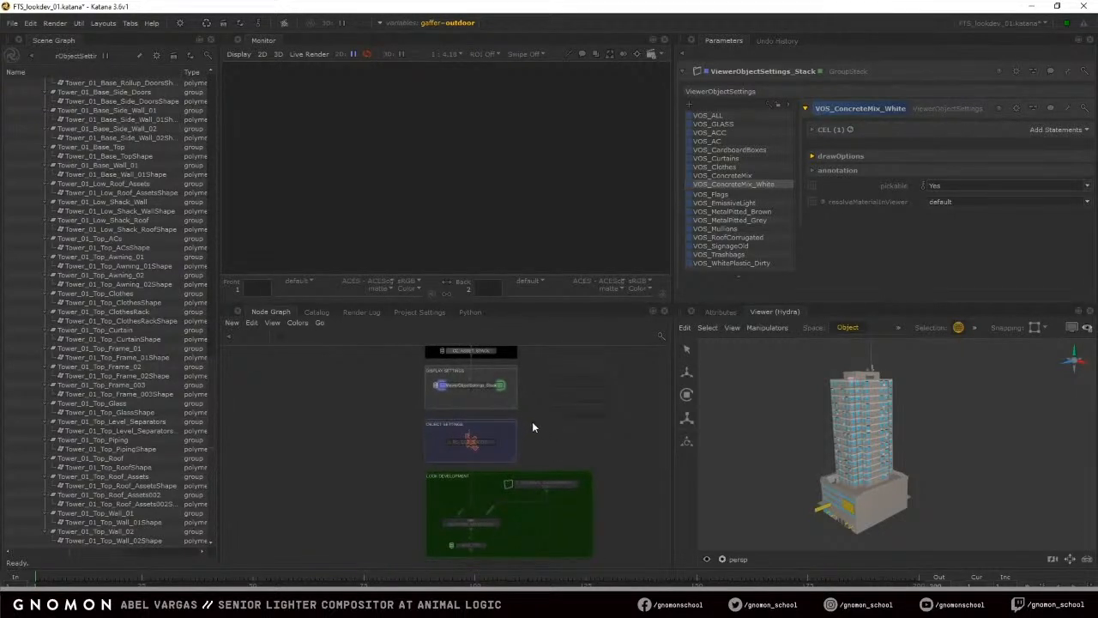
pyautogui.moveTo(538, 443); pyautogui.dragTo(545, 396, button='middle')
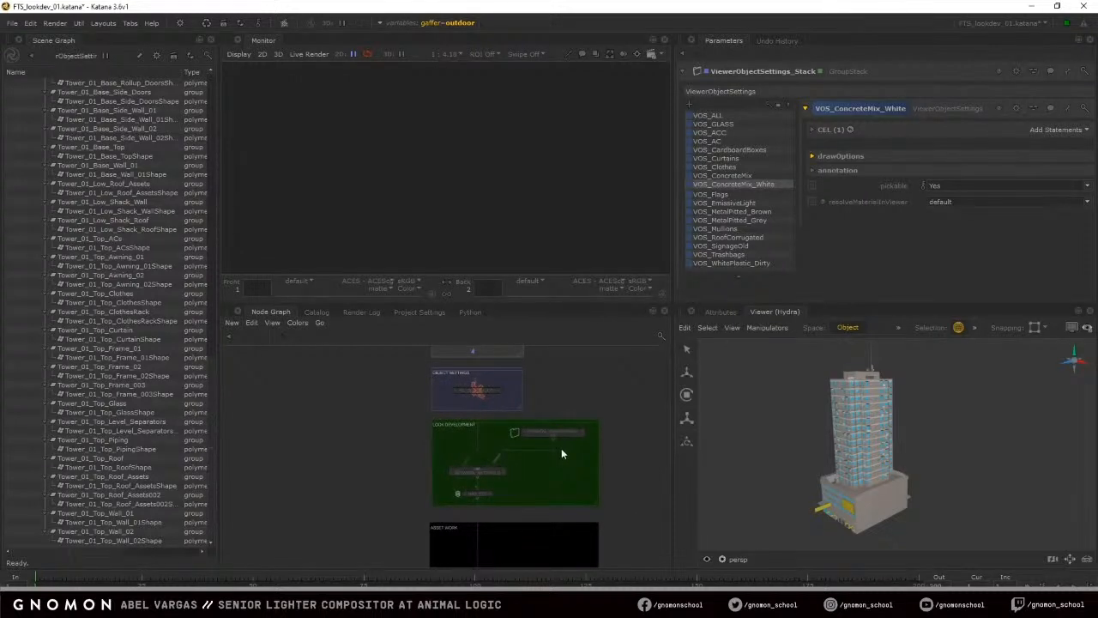
pyautogui.scroll(3, 568, 446)
pyautogui.scroll(-3, 567, 446)
pyautogui.moveTo(566, 445); pyautogui.dragTo(566, 571, button='middle')
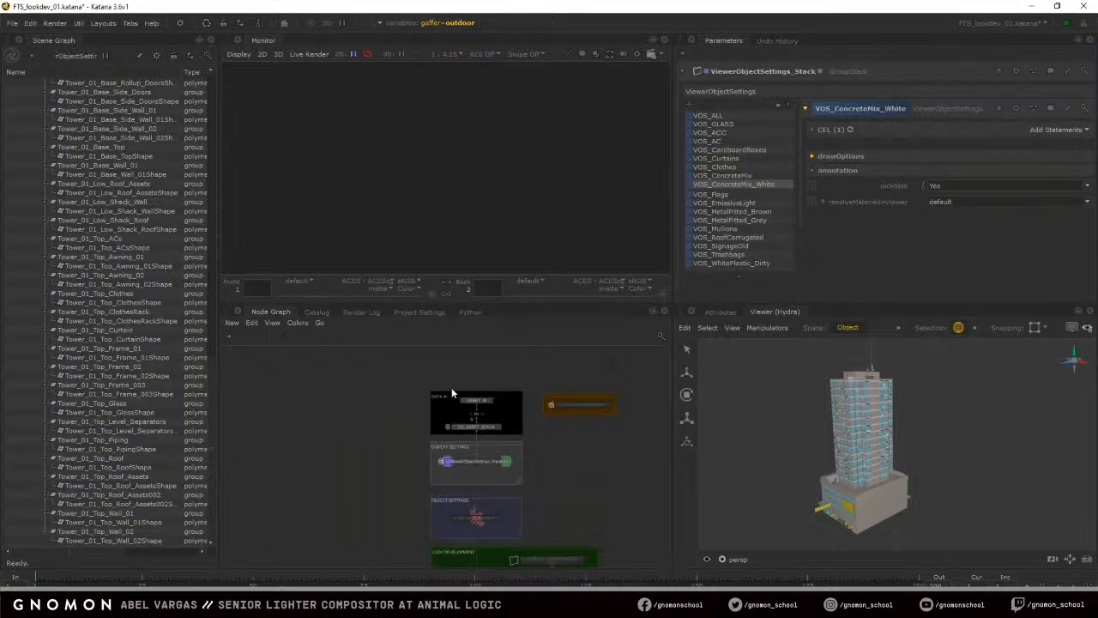
pyautogui.moveTo(388, 415); pyautogui.dragTo(549, 461)
pyautogui.click(548, 463)
# Open CC_ASSET_STACK and examine the material name in the CC_MetalPitted_Brown CEL expression
pyautogui.click(489, 426)
pyautogui.click(715, 192)
pyautogui.click(718, 210)
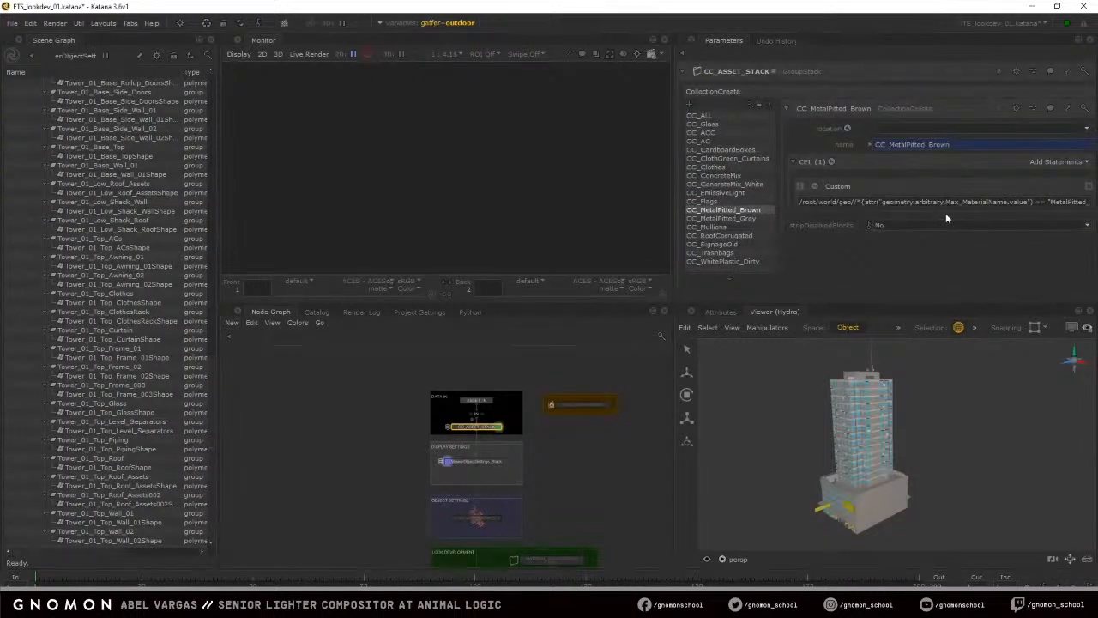
pyautogui.doubleClick(1053, 203)
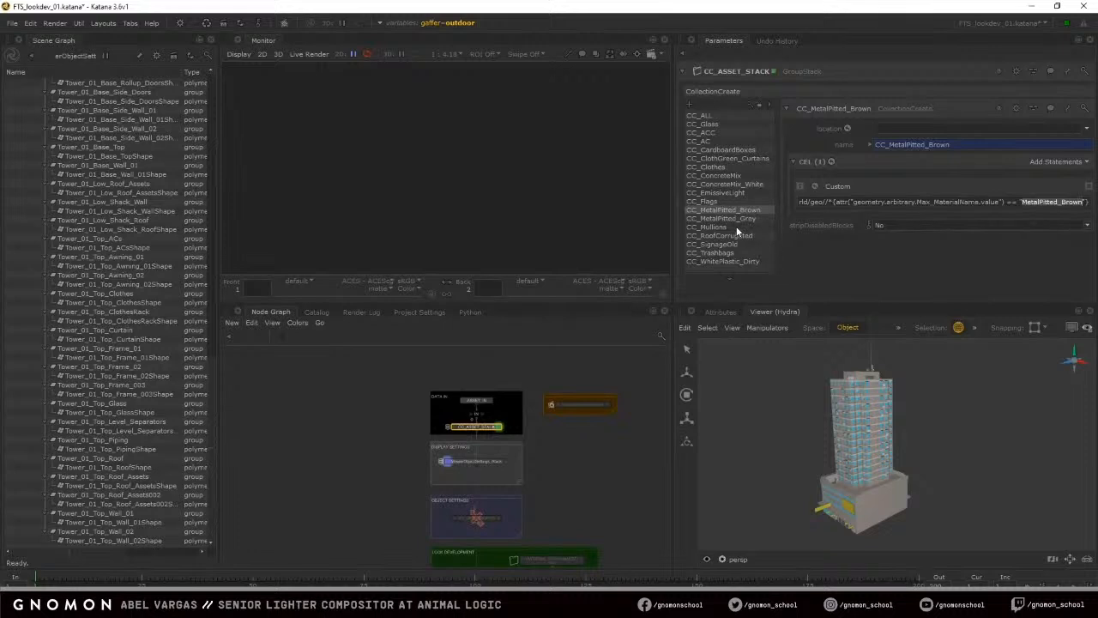
pyautogui.scroll(10, 62, 393)
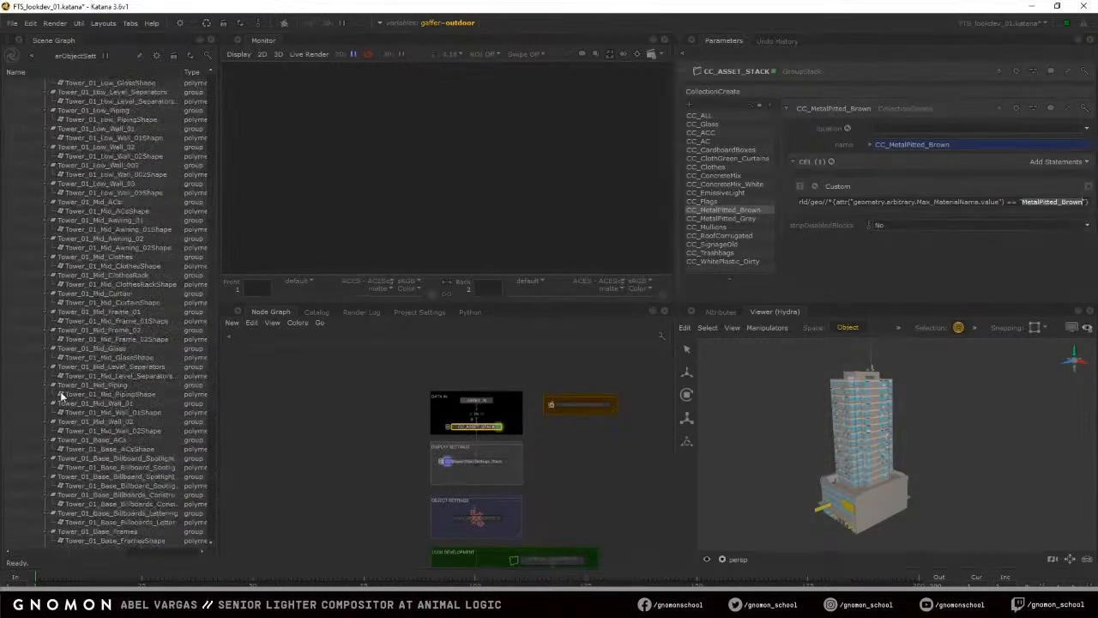
pyautogui.scroll(2, 209, 162)
pyautogui.scroll(-2, 209, 173)
pyautogui.scroll(3, 209, 183)
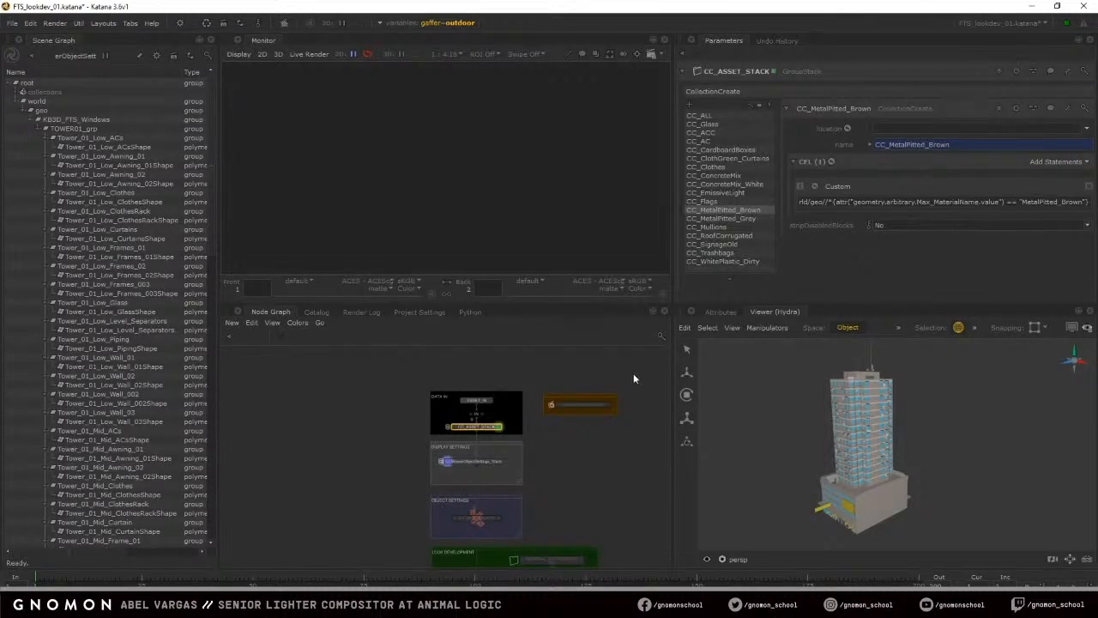
pyautogui.moveTo(818, 416)
pyautogui.keyDown('alt'); pyautogui.mouseDown()
pyautogui.moveTo(903, 432)
pyautogui.moveTo(844, 415)
pyautogui.moveTo(800, 419)
pyautogui.moveTo(821, 431)
pyautogui.mouseUp(); pyautogui.keyUp('alt')
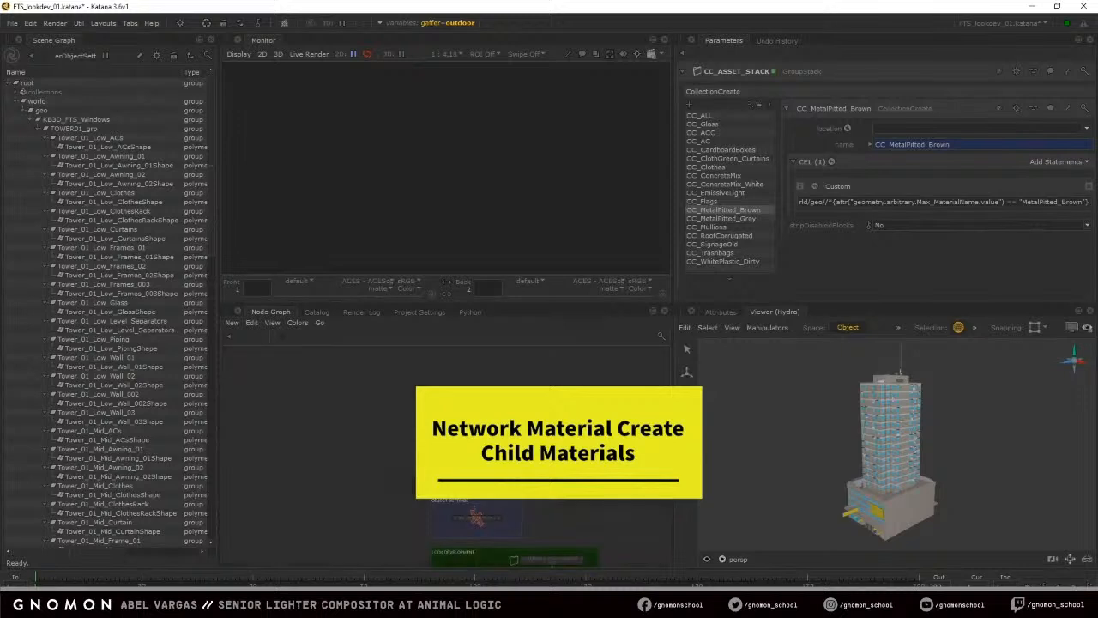
# Enter the MATERIAL_ENVIRONMENT group in the LOOK DEVELOPMENT section and highlight its row of child material nodes
pyautogui.moveTo(558, 513); pyautogui.dragTo(569, 394, button='middle')
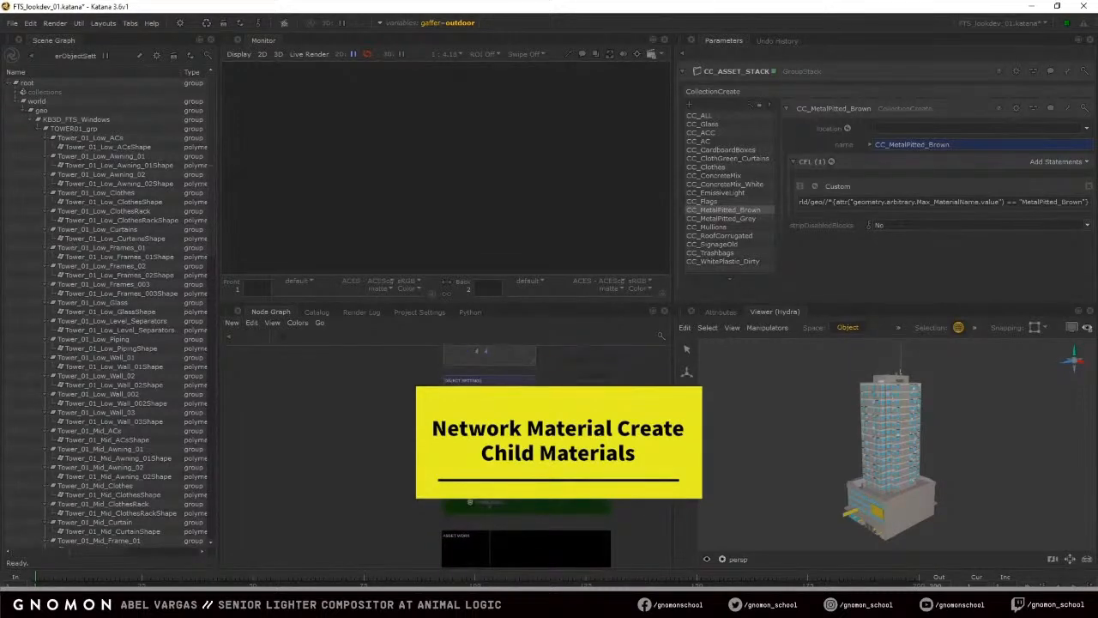
pyautogui.scroll(7, 534, 477)
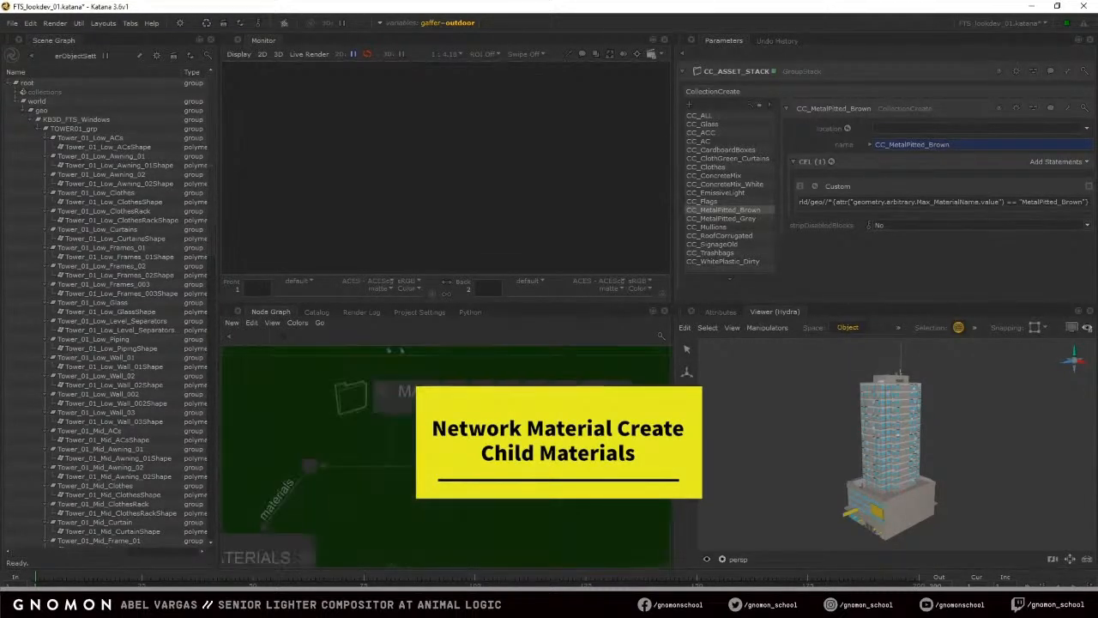
pyautogui.doubleClick(566, 391)
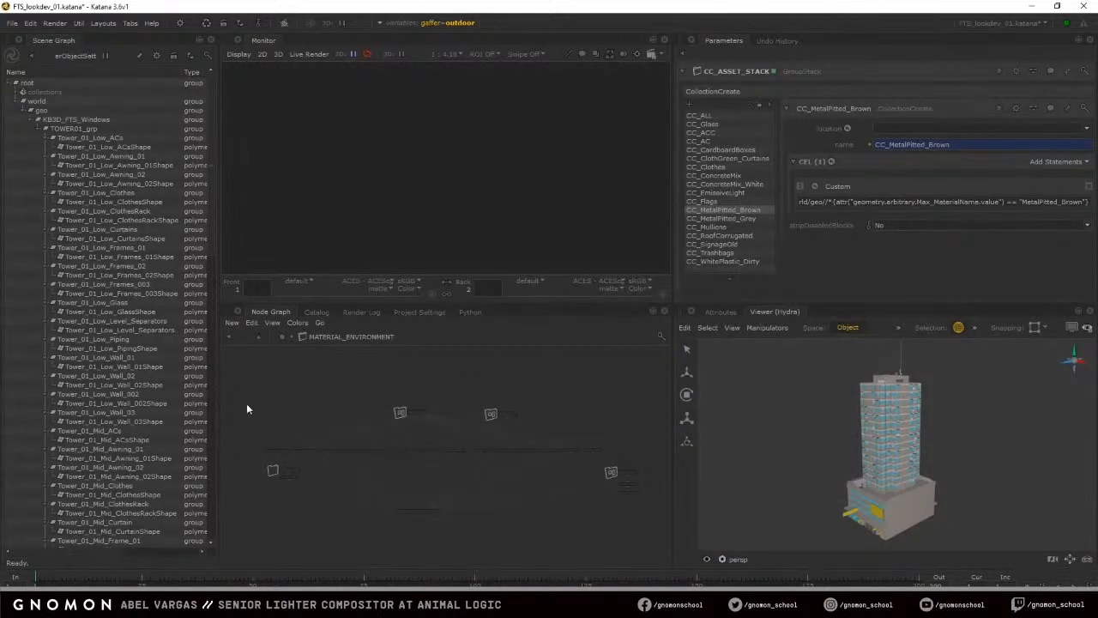
pyautogui.moveTo(240, 427); pyautogui.dragTo(654, 459)
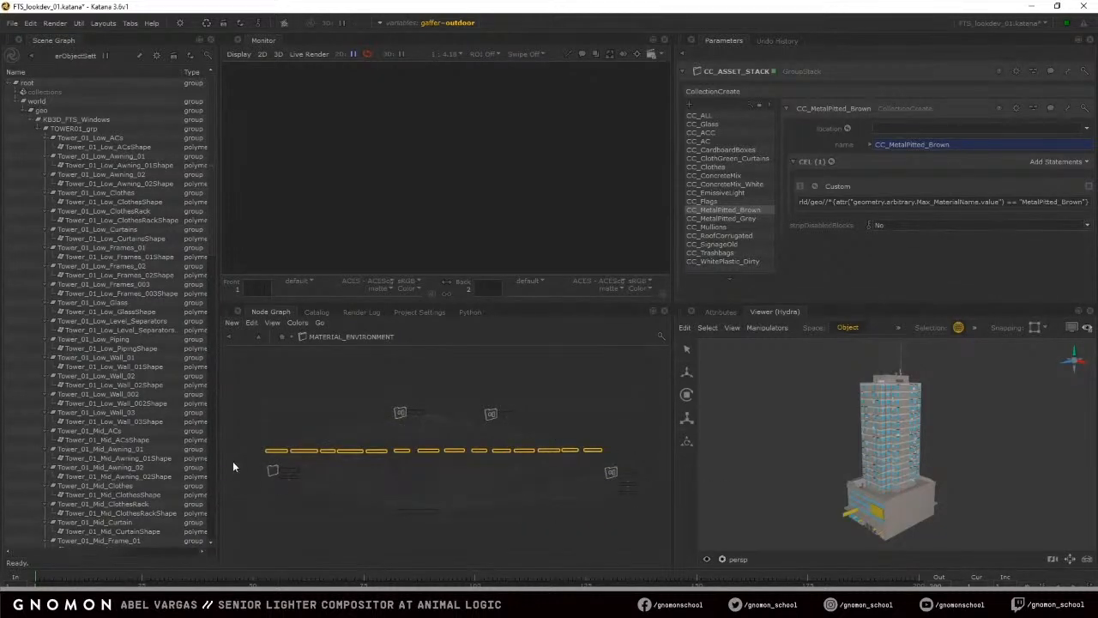
pyautogui.press('Delete')
pyautogui.moveTo(304, 494); pyautogui.dragTo(304, 493)
# Delete the extra node beside NMC_KB3D in the MATERIAL_ENVIRONMENT group
pyautogui.moveTo(489, 397); pyautogui.dragTo(529, 418)
pyautogui.press('Delete')
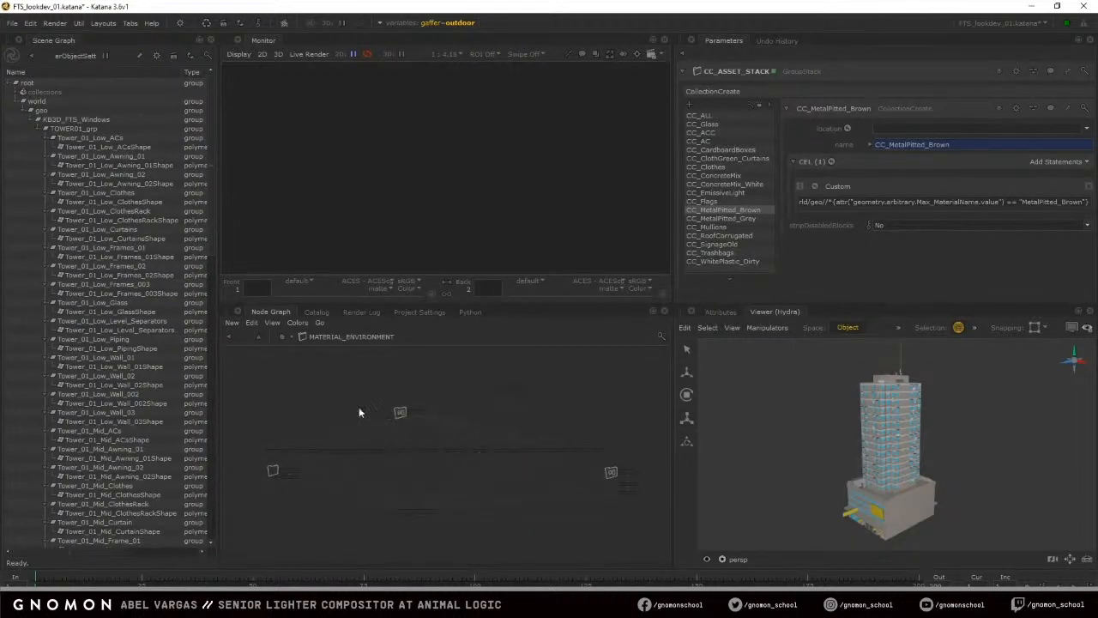
# Highlight the nodes around NMC_KB3D and enter its shading network
pyautogui.moveTo(245, 439); pyautogui.dragTo(653, 383)
pyautogui.scroll(3, 415, 414)
pyautogui.scroll(3, 415, 414)
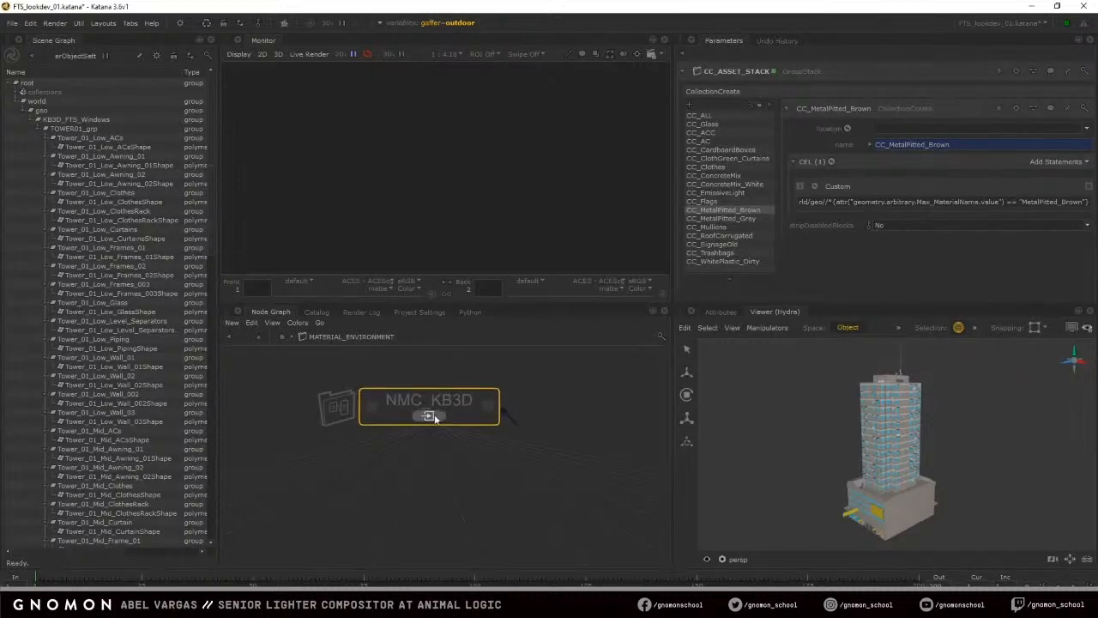
pyautogui.click(434, 415)
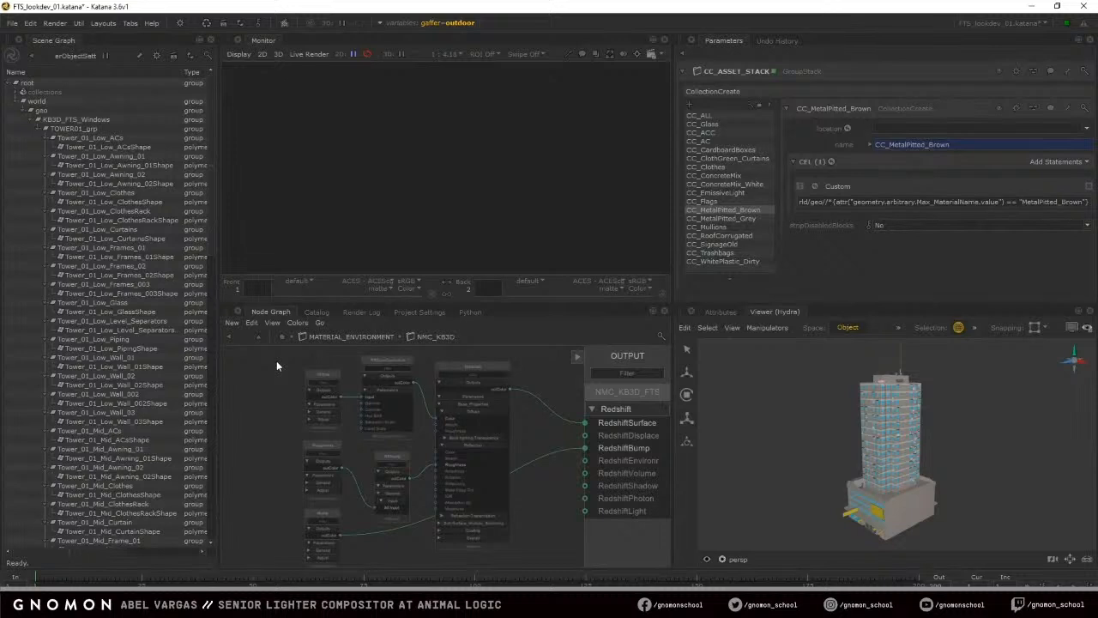
# Inspect the Diffuse, Roughness and Bump texture samplers of the NMC_KB3D network, including the Bump image's file name
pyautogui.click(308, 380)
pyautogui.moveTo(302, 380); pyautogui.dragTo(350, 549)
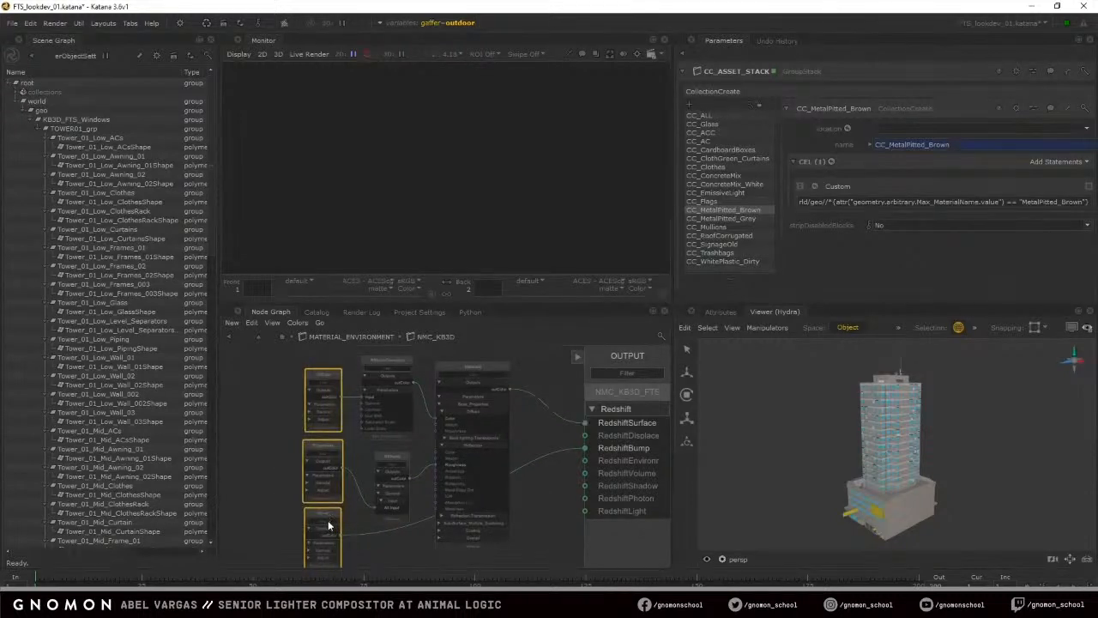
pyautogui.click(278, 395)
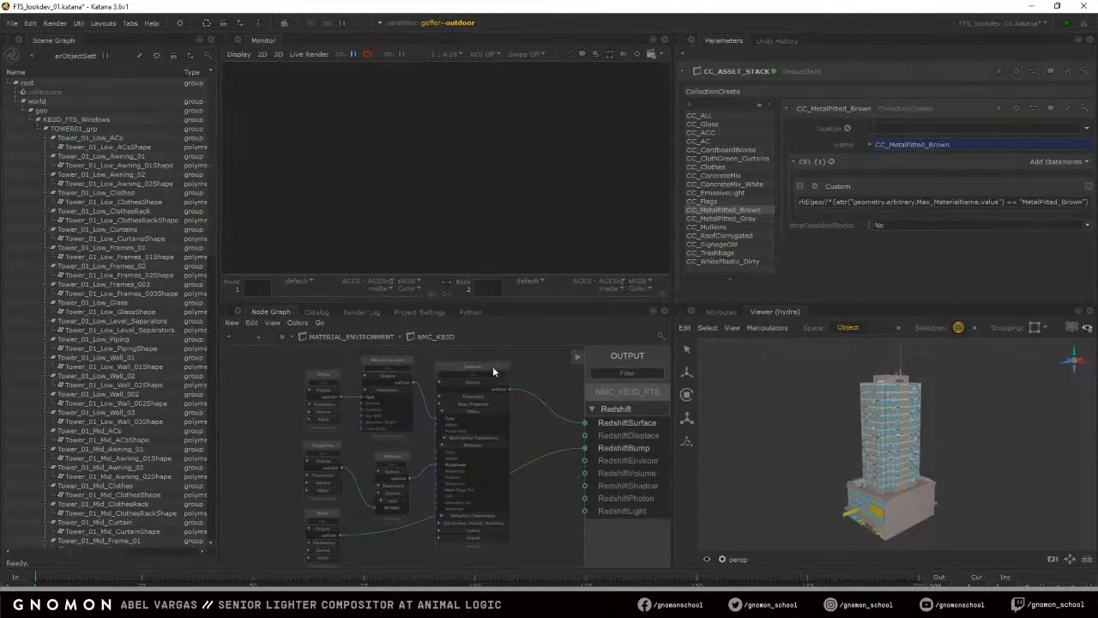
pyautogui.doubleClick(318, 377)
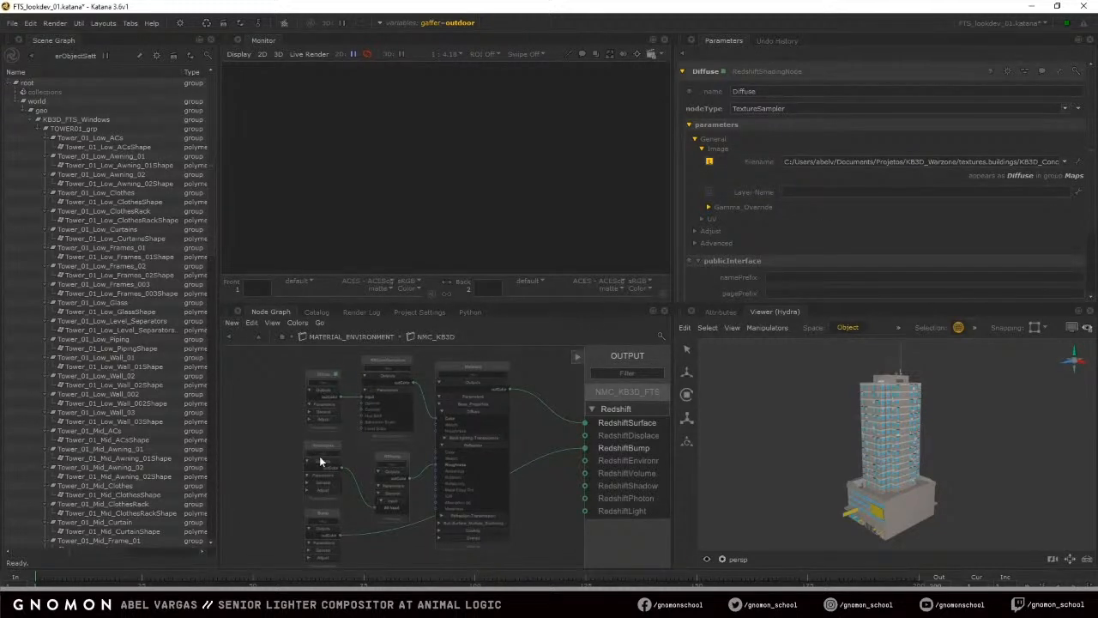
pyautogui.doubleClick(322, 513)
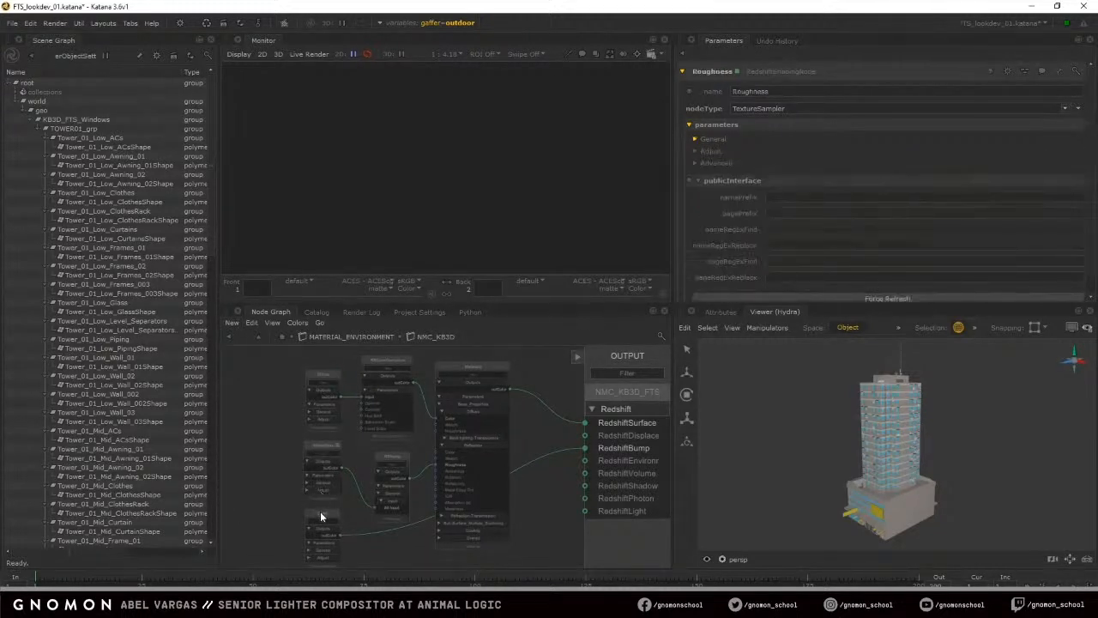
pyautogui.click(695, 139)
pyautogui.click(702, 148)
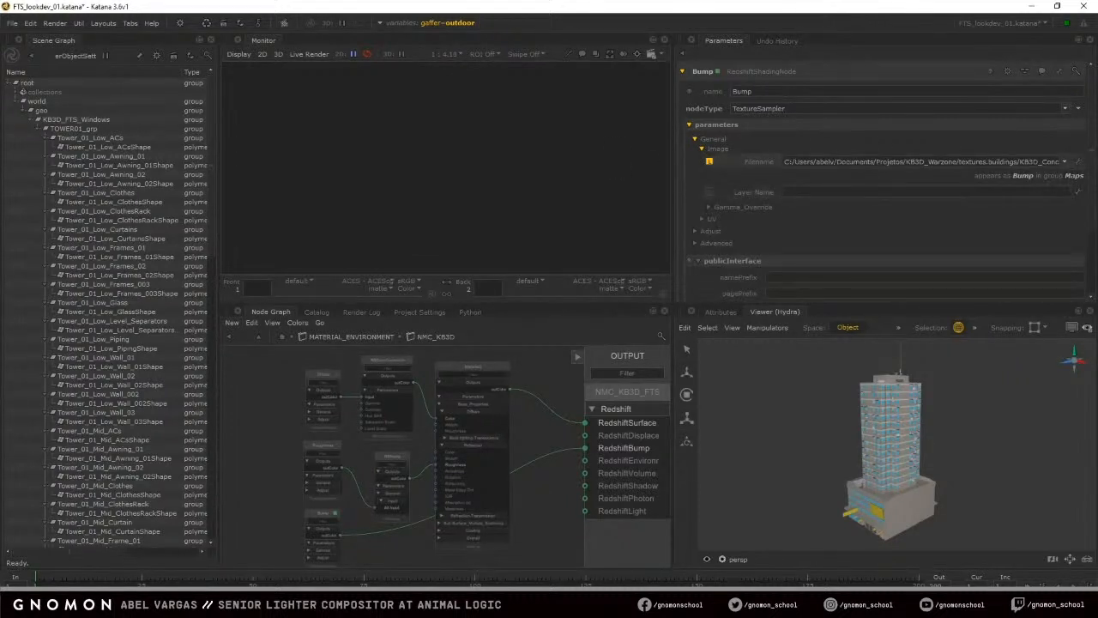
# Review the Base_Properties of the Material2 shader in the NMC_KB3D network and return to the MATERIAL_ENVIRONMENT group
pyautogui.doubleClick(472, 366)
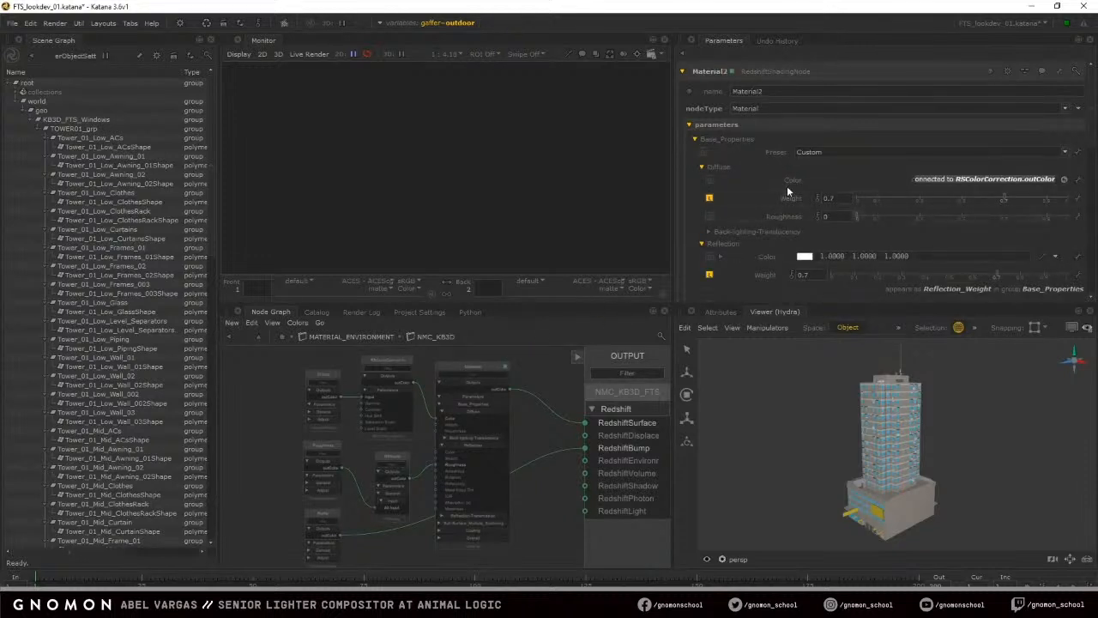
pyautogui.scroll(-2, 724, 224)
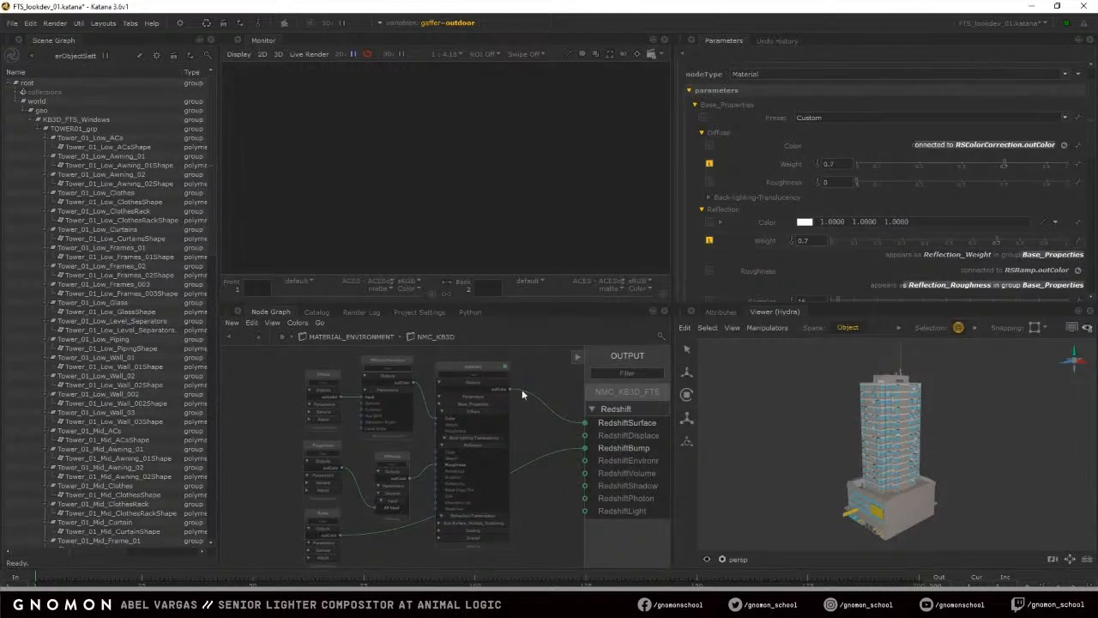
pyautogui.click(417, 337)
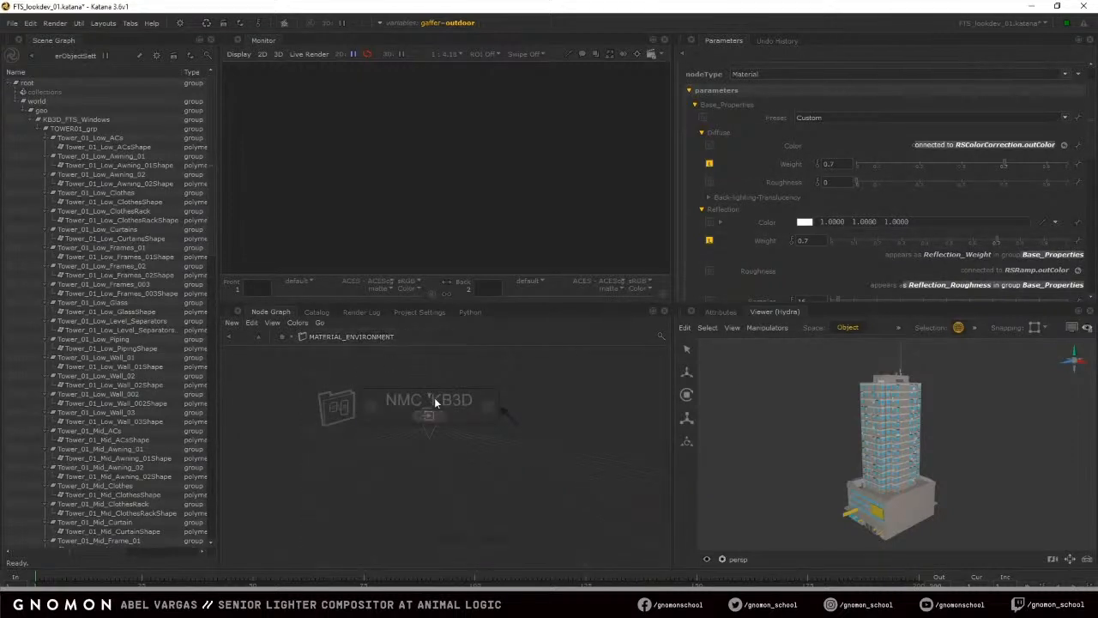
# Inspect the exposed Base_Properties and Maps parameter groups of the NMC_KB3D parent material
pyautogui.click(487, 407)
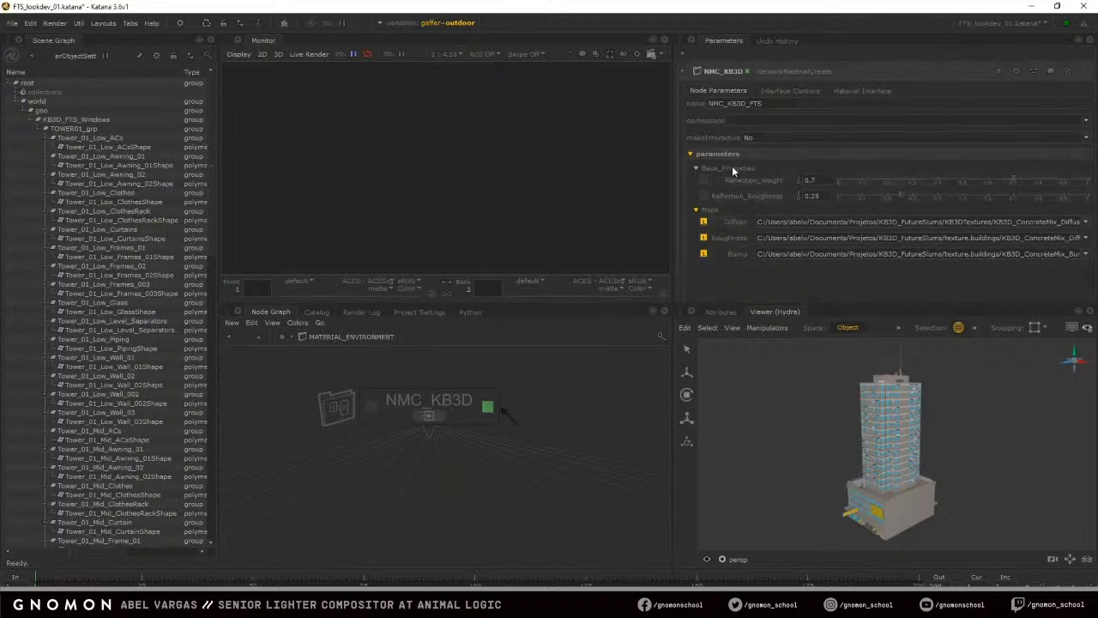
pyautogui.click(697, 168)
pyautogui.click(696, 168)
pyautogui.click(695, 210)
pyautogui.click(695, 210)
pyautogui.scroll(-5, 410, 372)
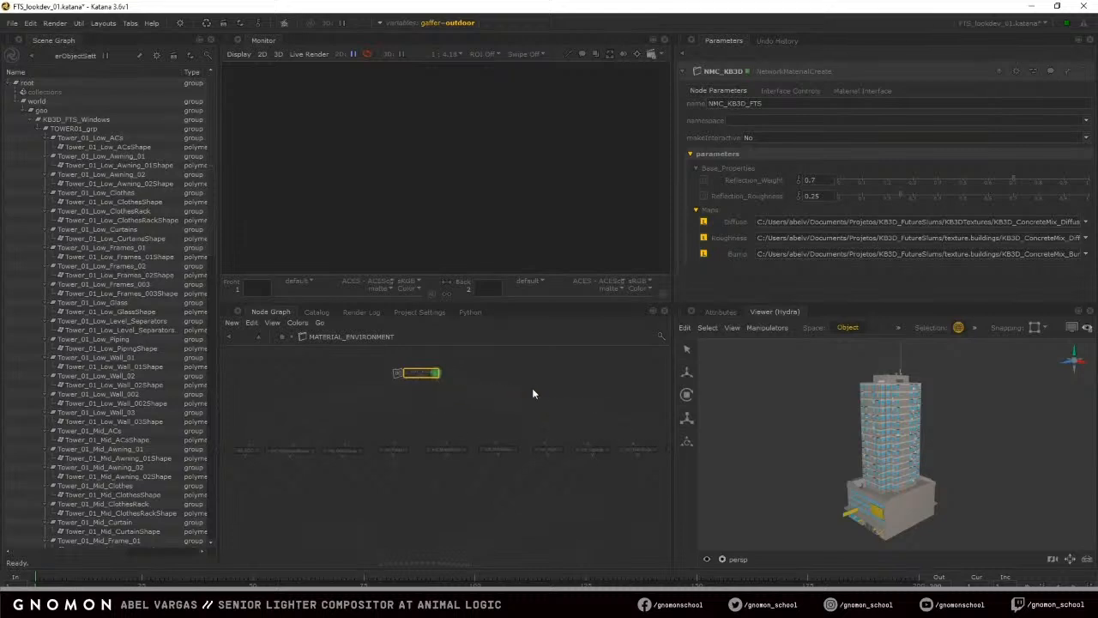
# Open the mtl_ConcreteMix child material's parameters and review its inherited location, reflection values and texture maps
pyautogui.moveTo(280, 392); pyautogui.dragTo(463, 396, button='middle')
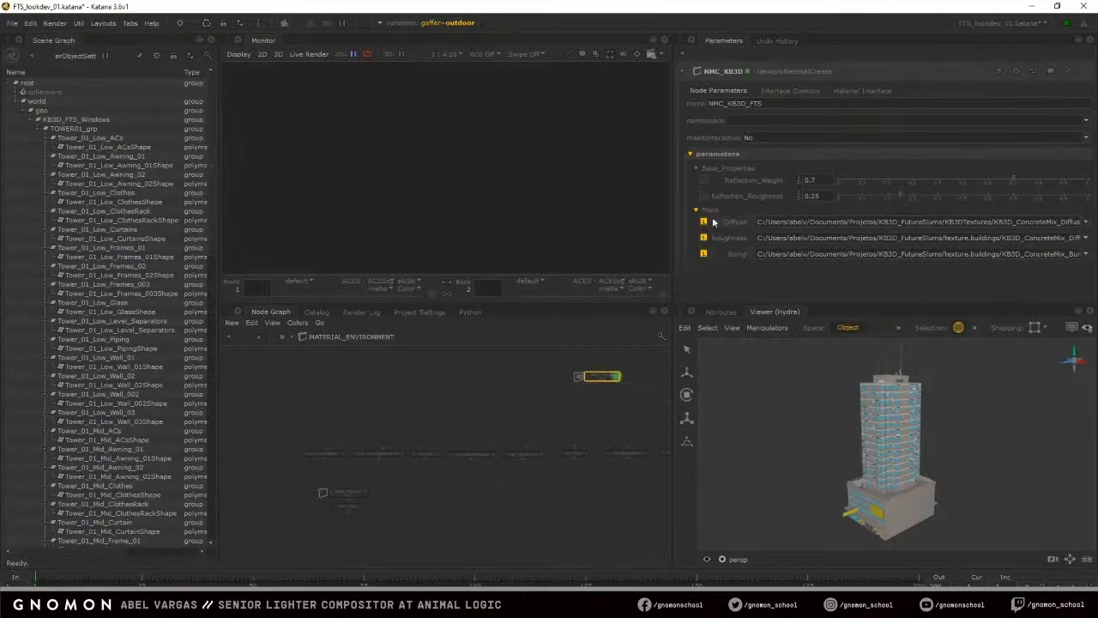
pyautogui.moveTo(308, 426); pyautogui.dragTo(294, 395, button='middle')
pyautogui.scroll(2, 305, 429)
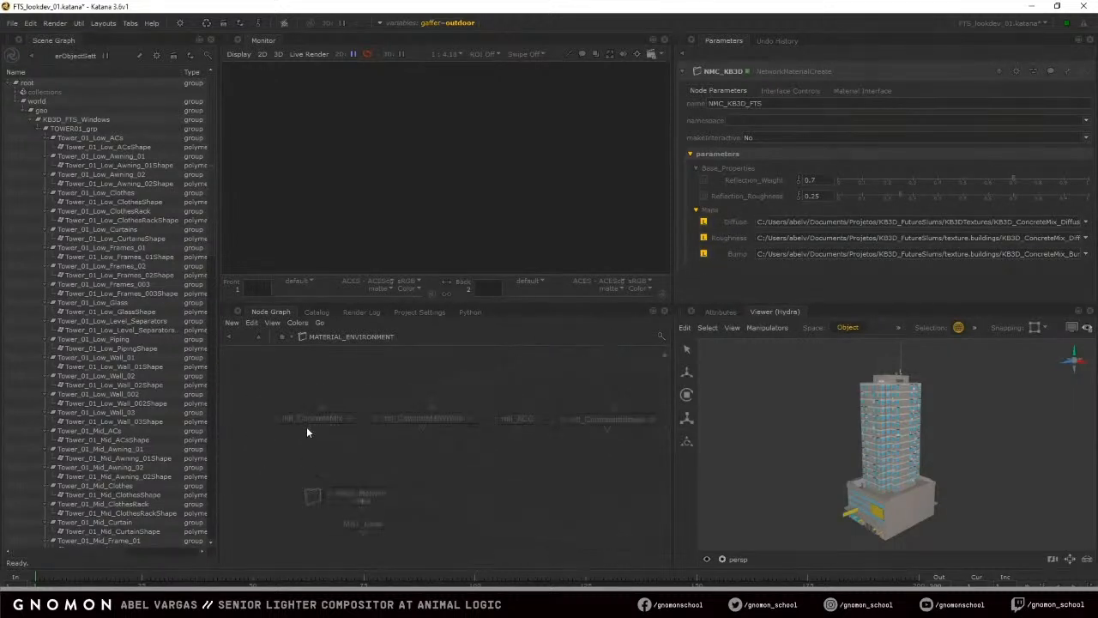
pyautogui.scroll(-2, 376, 436)
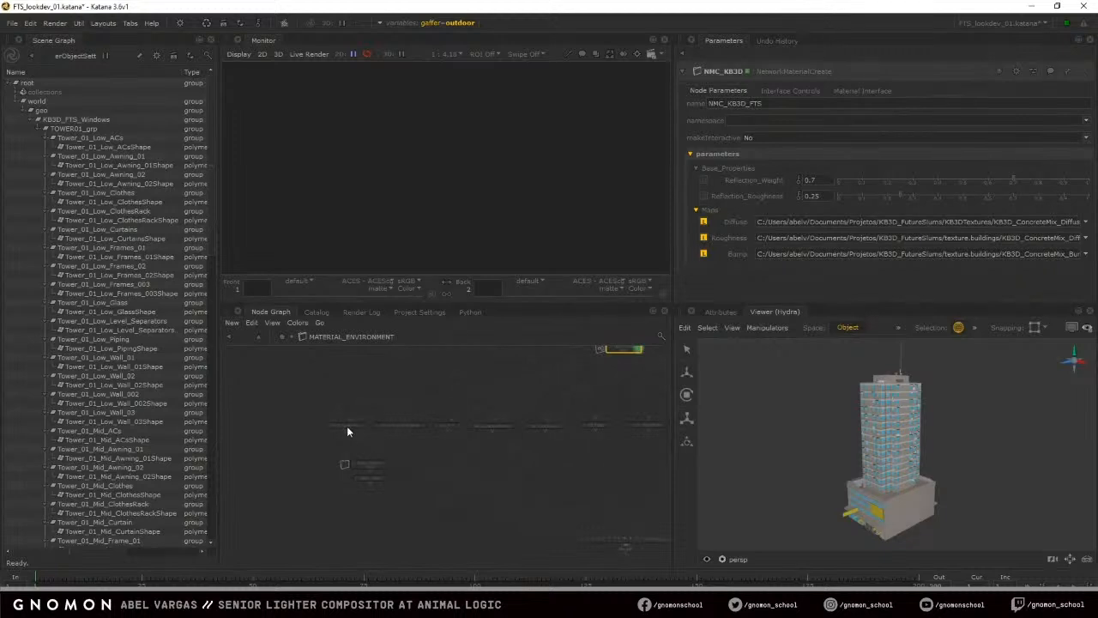
pyautogui.click(349, 427)
pyautogui.press('e')
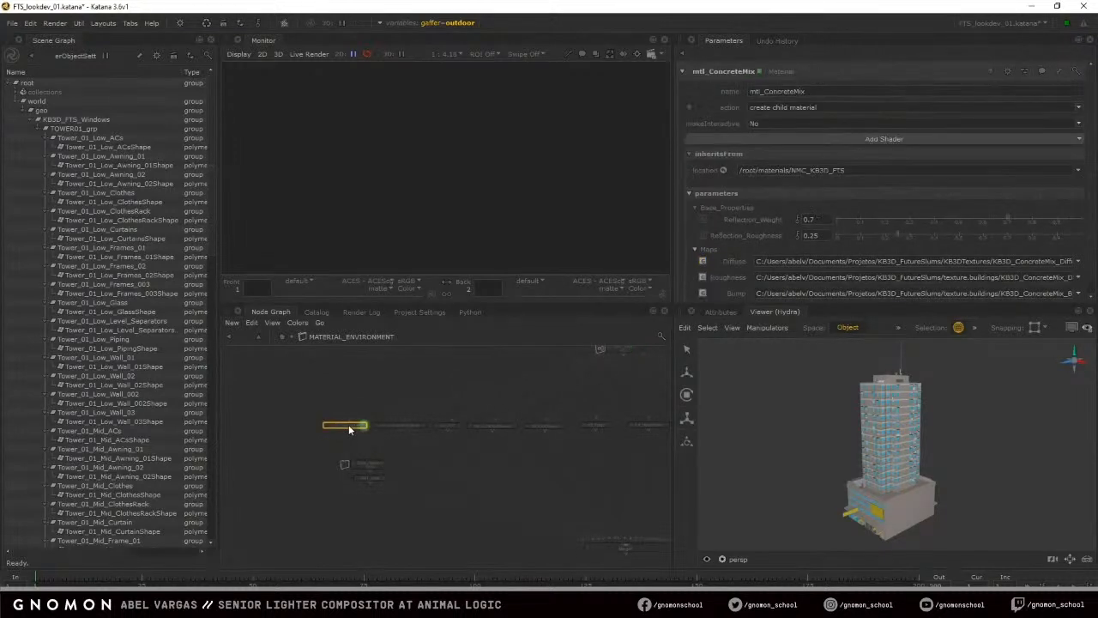
pyautogui.moveTo(468, 388); pyautogui.dragTo(446, 400, button='middle')
pyautogui.moveTo(376, 426); pyautogui.dragTo(332, 444, button='middle')
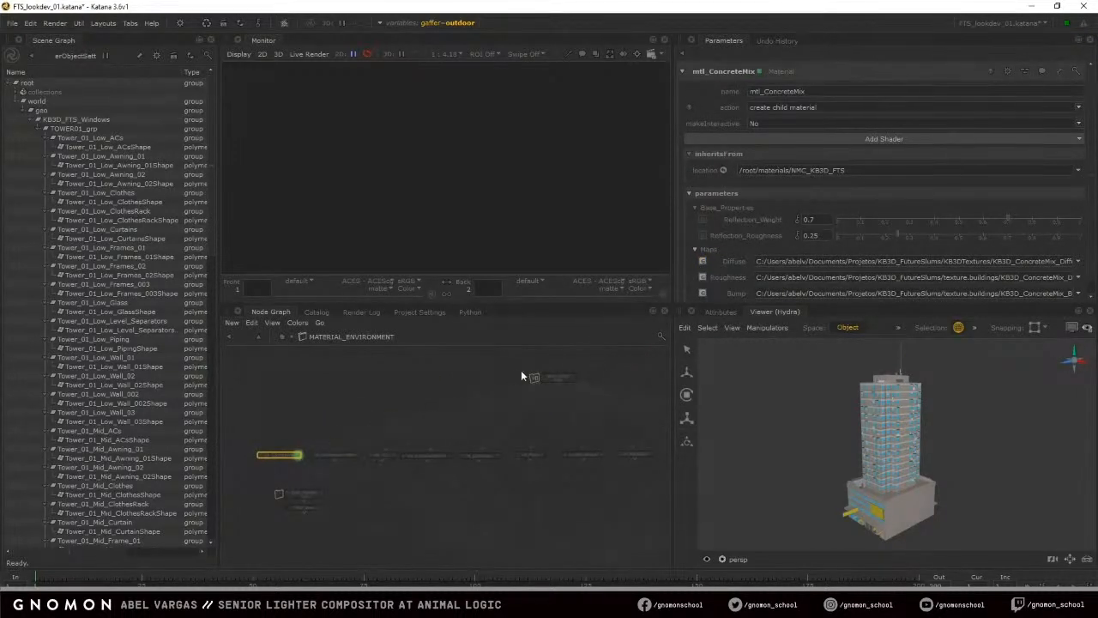
pyautogui.moveTo(590, 364); pyautogui.dragTo(497, 391)
pyautogui.click(283, 458)
pyautogui.scroll(-1, 729, 220)
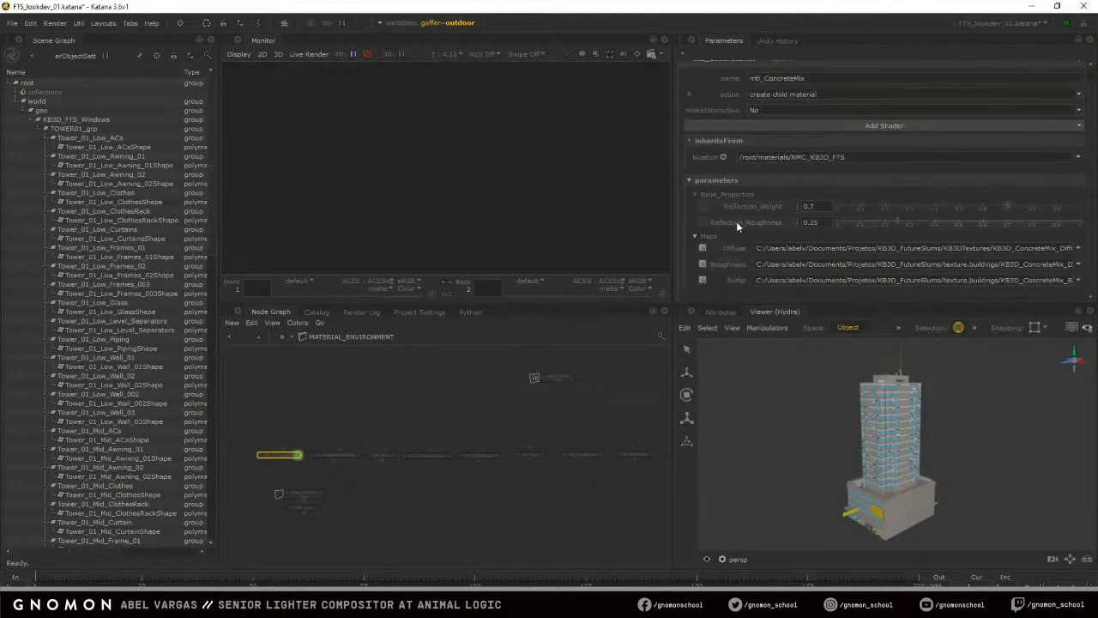
# Revisit the NMC_KB3D shading network and highlight the row of child material nodes in the MATERIAL_ENVIRONMENT group
pyautogui.keyDown('ctrl'); pyautogui.middleClick(556, 378); pyautogui.keyUp('ctrl')
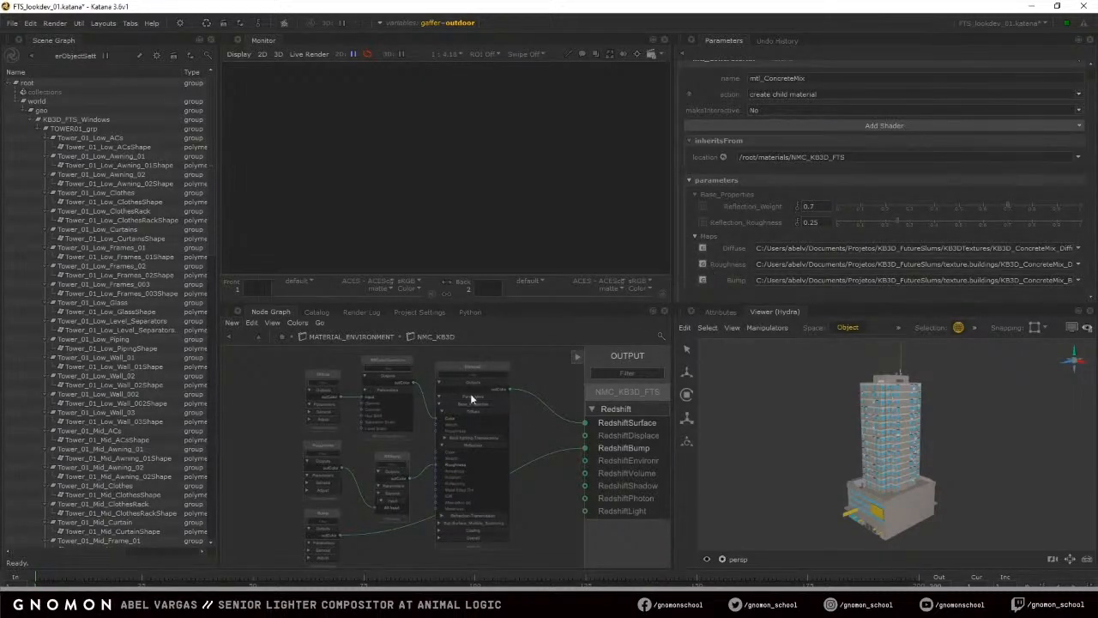
pyautogui.click(367, 336)
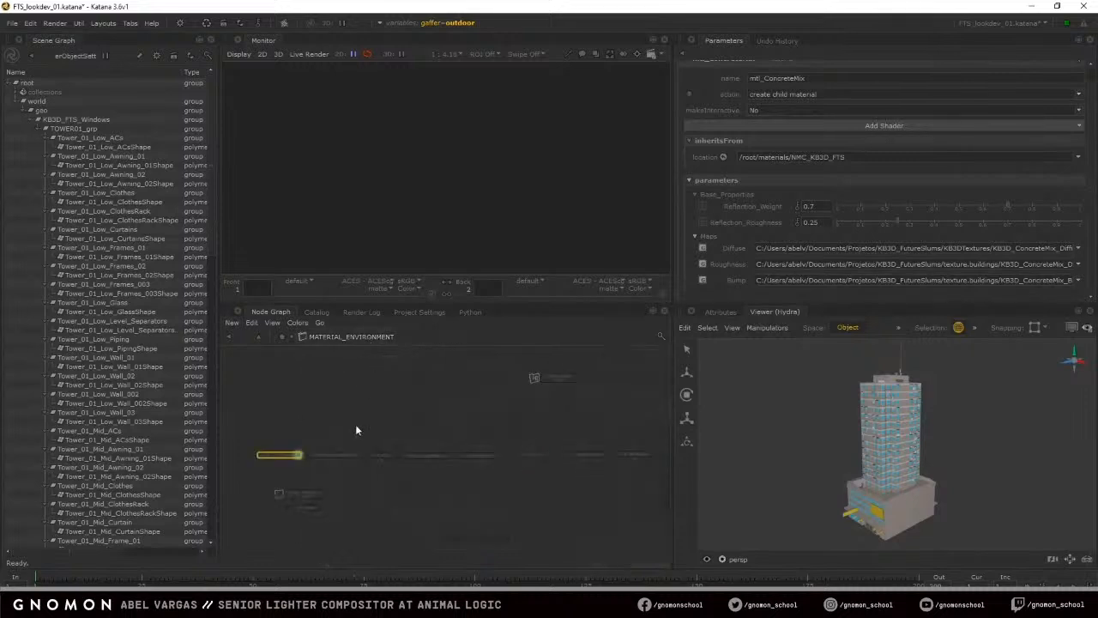
pyautogui.scroll(-3, 624, 439)
pyautogui.moveTo(623, 439); pyautogui.dragTo(479, 439, button='middle')
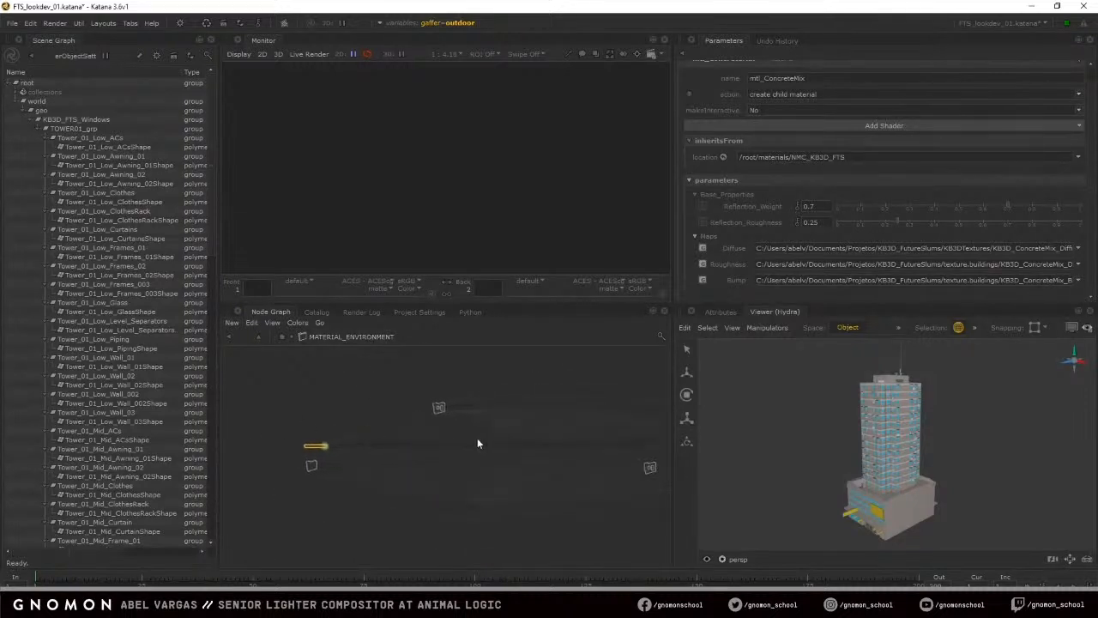
pyautogui.click(260, 436)
pyautogui.moveTo(560, 440); pyautogui.dragTo(687, 453)
pyautogui.scroll(3, 422, 403)
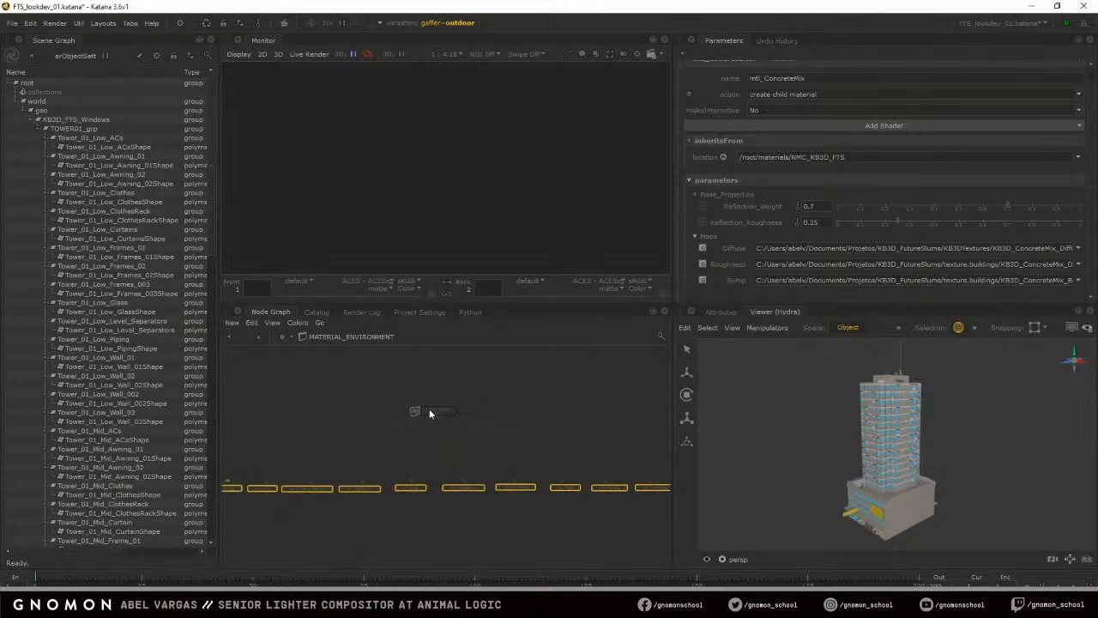
# Enter the NMC_KB3D network again and examine the parameters of the RSColorCorrection node between Diffuse and Material2
pyautogui.doubleClick(428, 411)
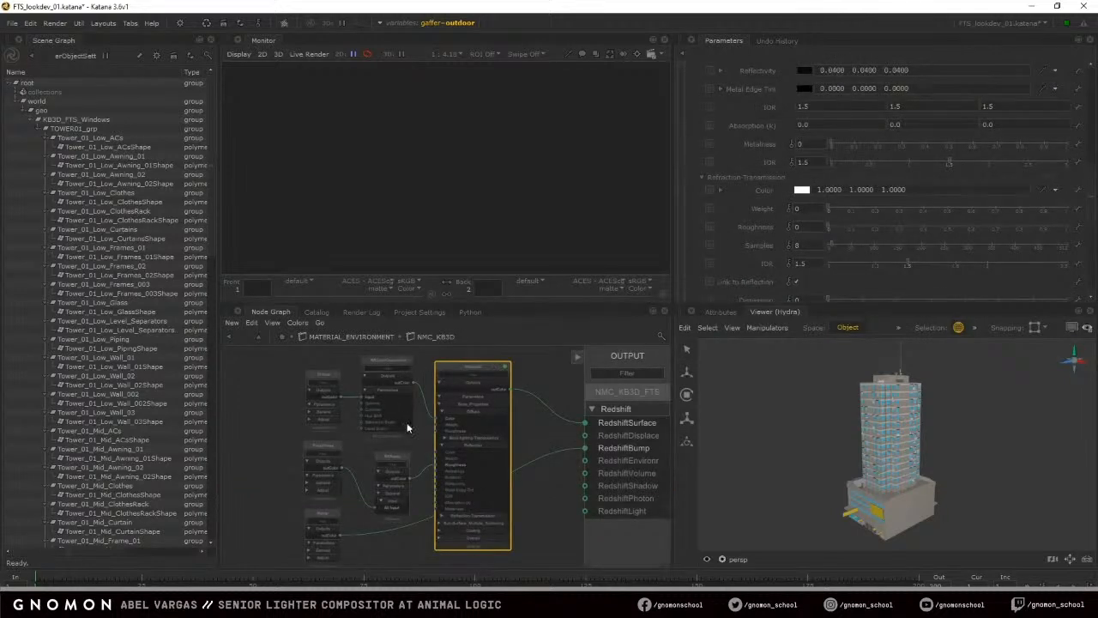
pyautogui.click(403, 357)
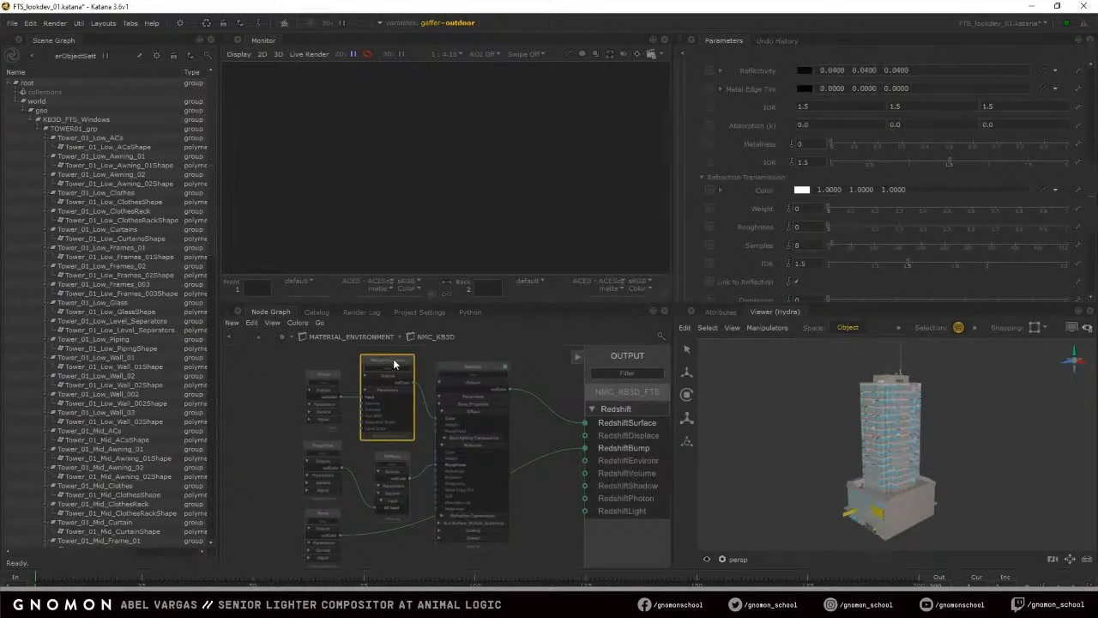
pyautogui.scroll(3, 385, 364)
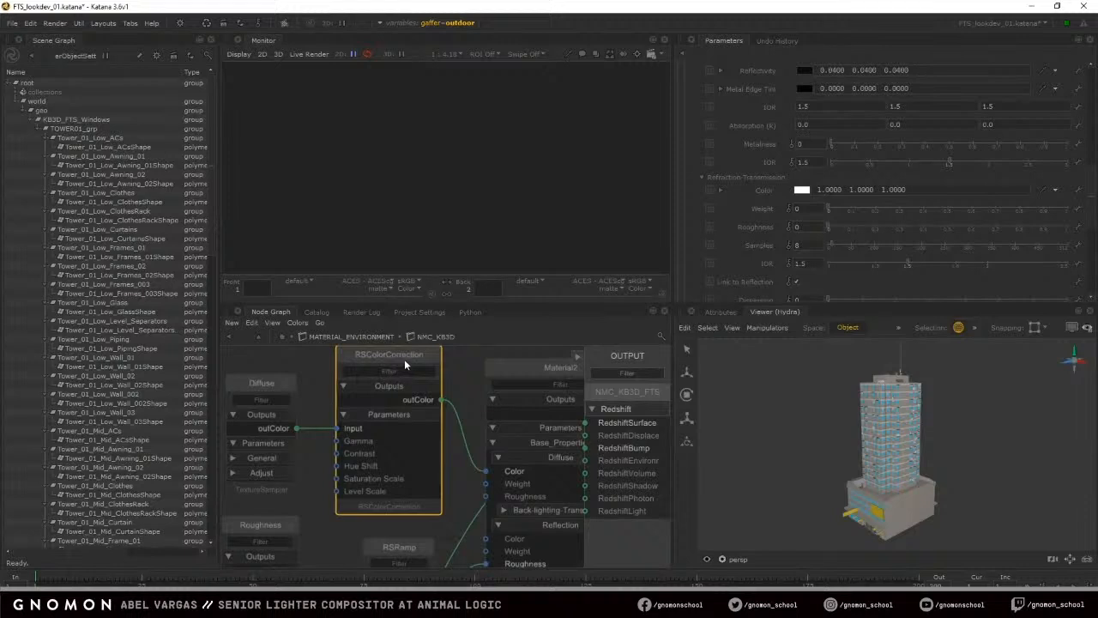
pyautogui.click(435, 356)
pyautogui.scroll(-4, 427, 378)
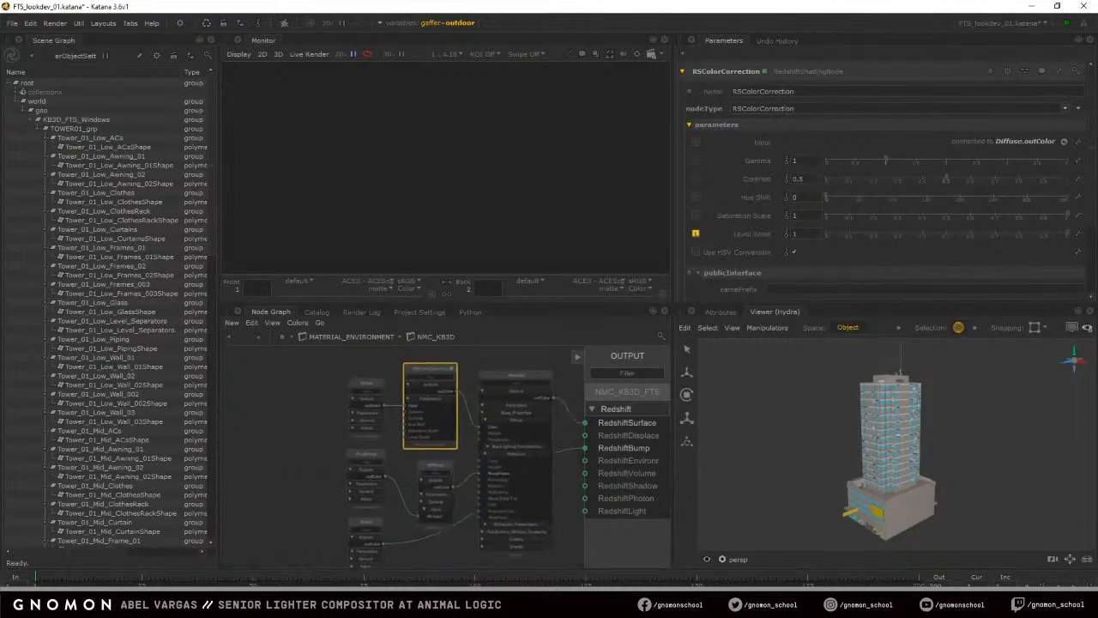
pyautogui.click(361, 420)
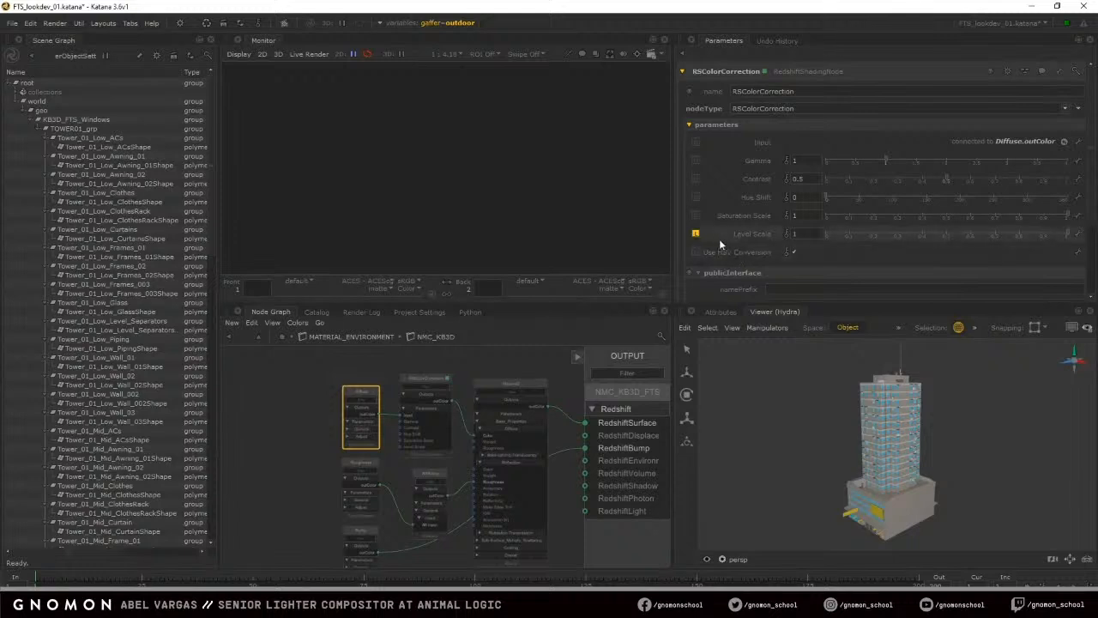
pyautogui.scroll(-2, 729, 190)
pyautogui.scroll(2, 731, 190)
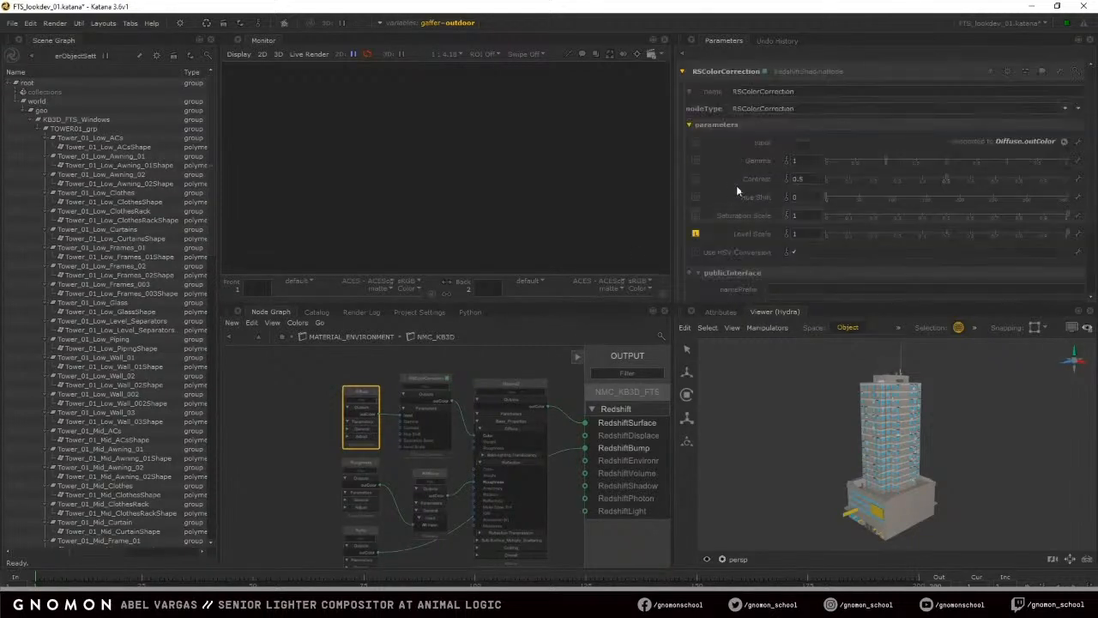
# Try a Gamma of 0.5 on RSColorCorrection, highlight the surrounding network nodes, and reset Gamma to its default
pyautogui.moveTo(887, 161); pyautogui.dragTo(856, 159)
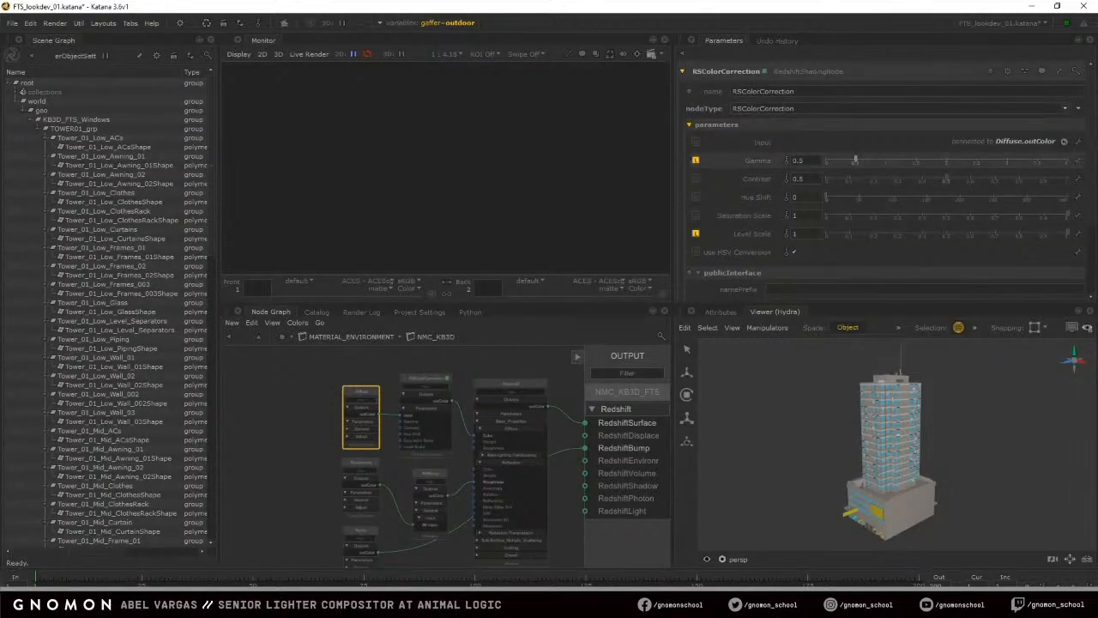
pyautogui.click(334, 374)
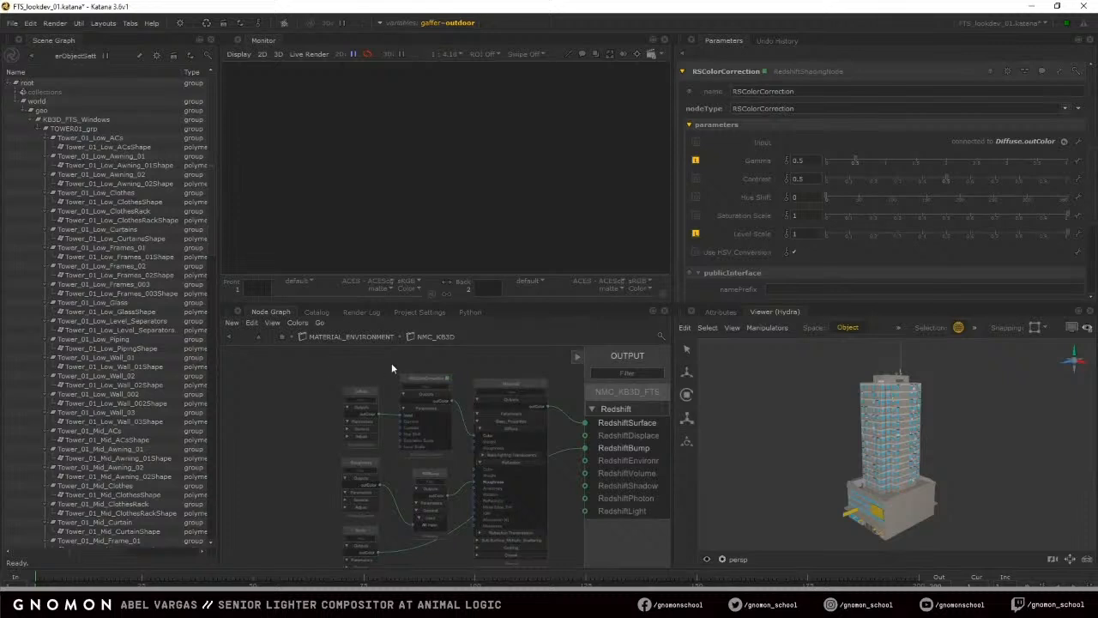
pyautogui.moveTo(323, 374); pyautogui.dragTo(387, 551)
pyautogui.moveTo(397, 359); pyautogui.dragTo(455, 442)
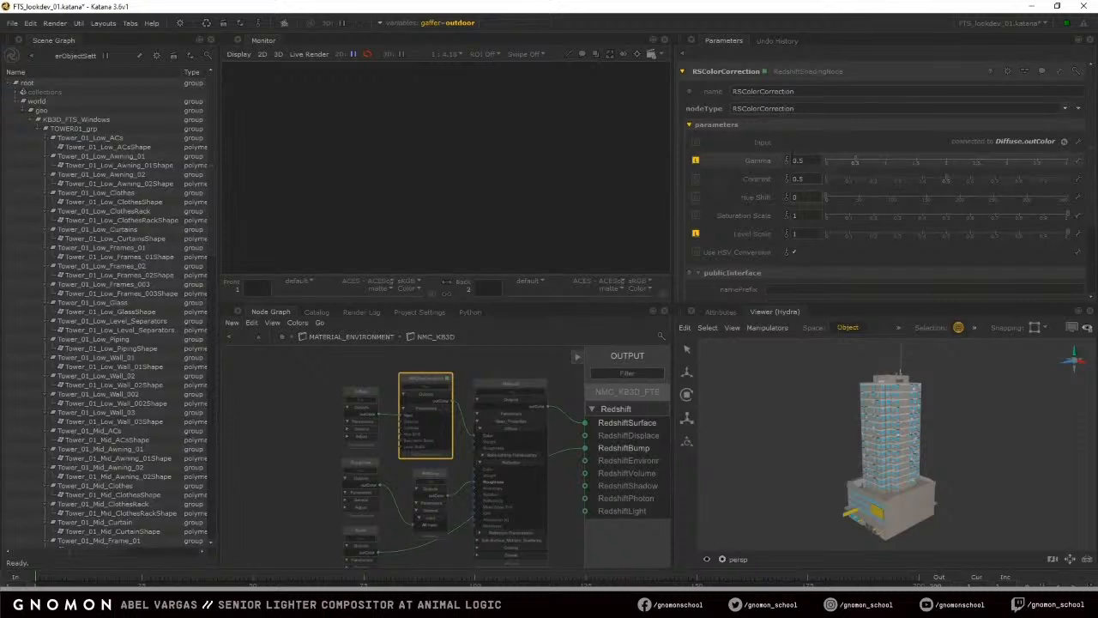
pyautogui.click(696, 160)
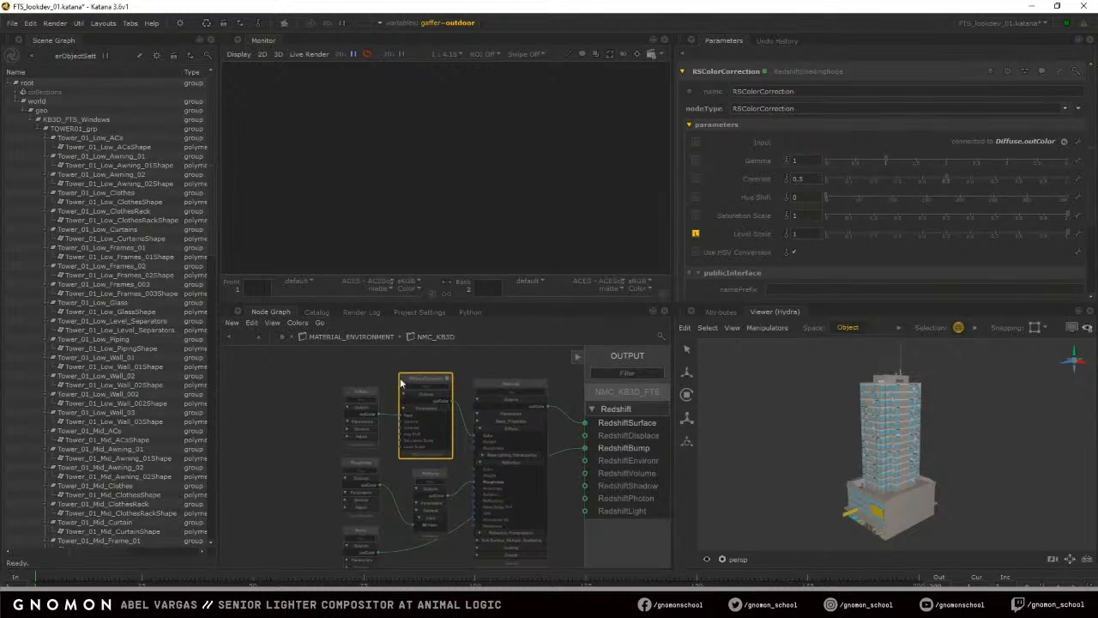
# Return to the MATERIAL_ENVIRONMENT group and inspect the parameters of the mtl_CardboardBoxes, mtl_Flags and mtl_MetalGray child materials
pyautogui.click(353, 336)
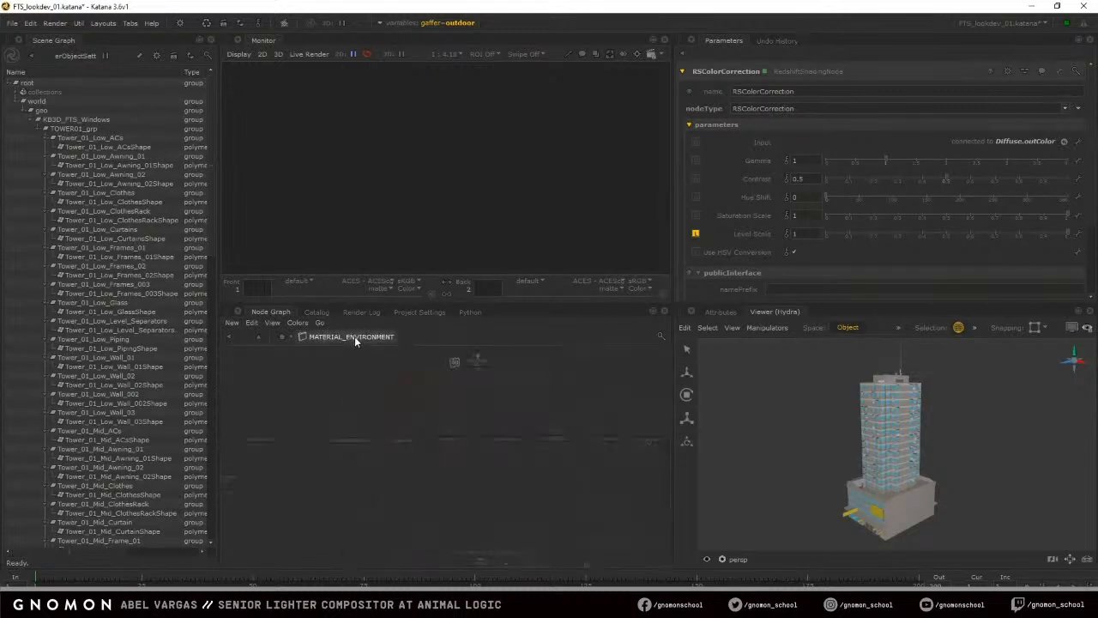
pyautogui.doubleClick(337, 440)
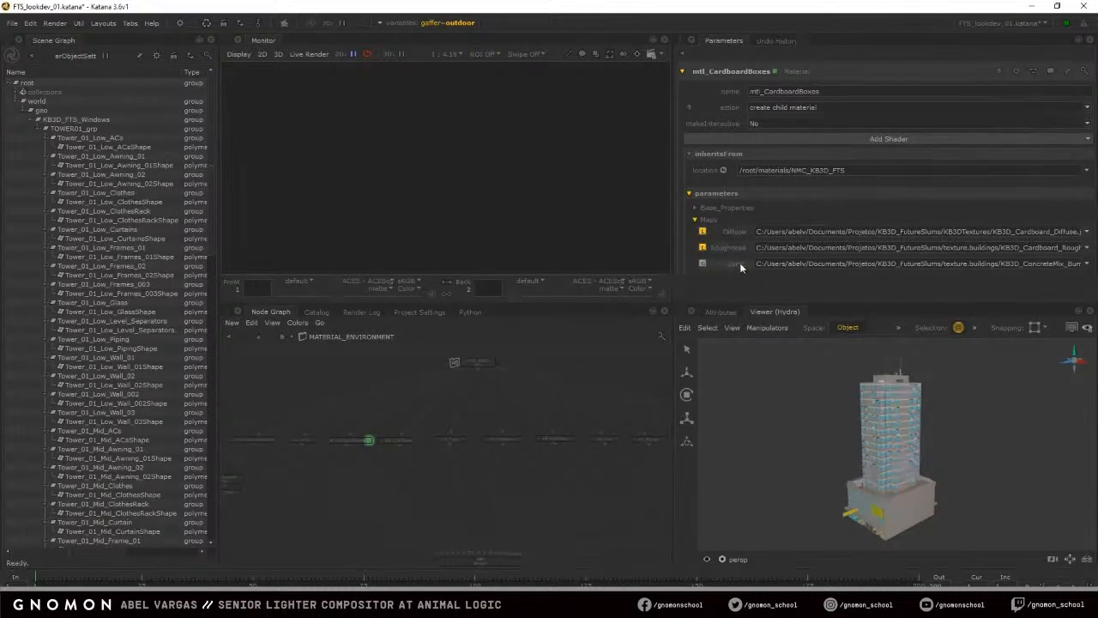
pyautogui.doubleClick(446, 439)
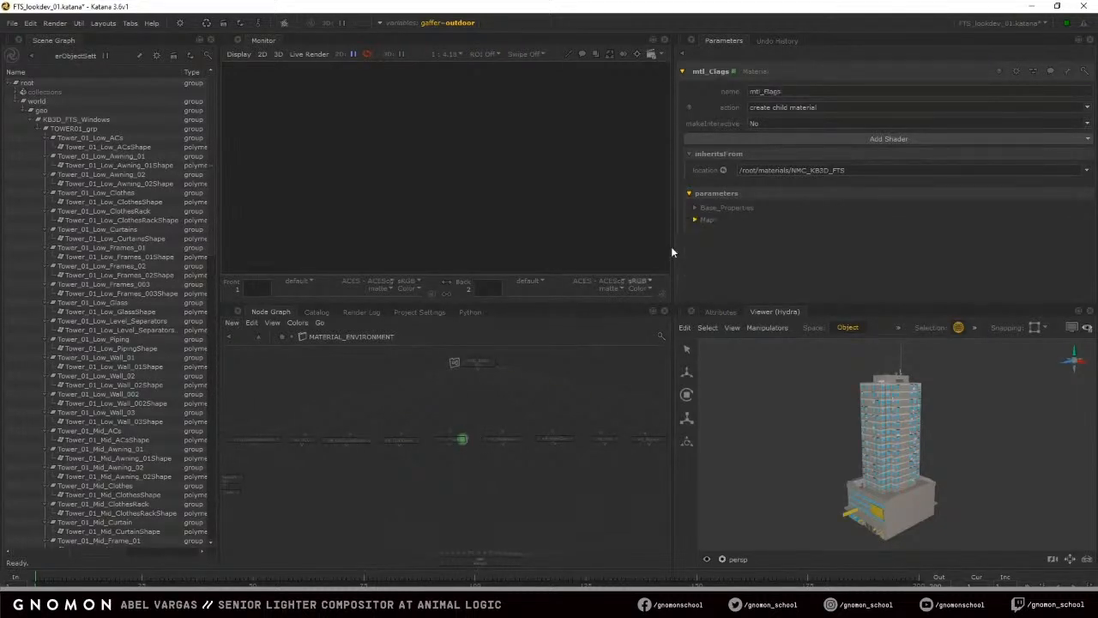
pyautogui.click(694, 208)
pyautogui.doubleClick(564, 440)
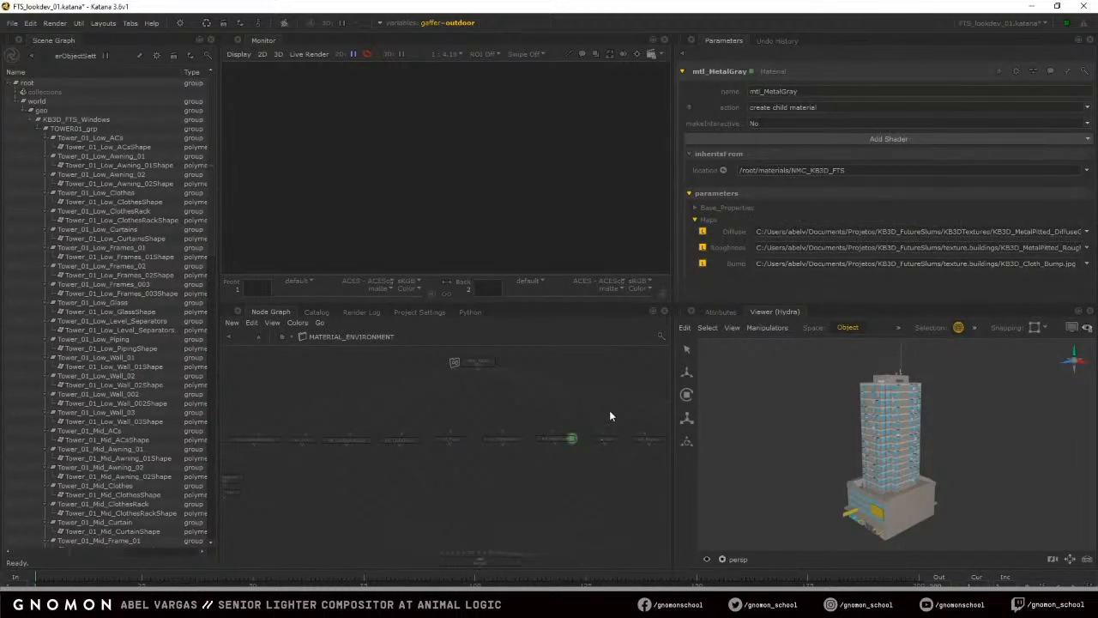
# Inspect the parameters of the mtl_Signage, mtl_WhitePlastic and mtl_Mullions child materials
pyautogui.moveTo(613, 454); pyautogui.dragTo(475, 454, button='middle')
pyautogui.doubleClick(500, 447)
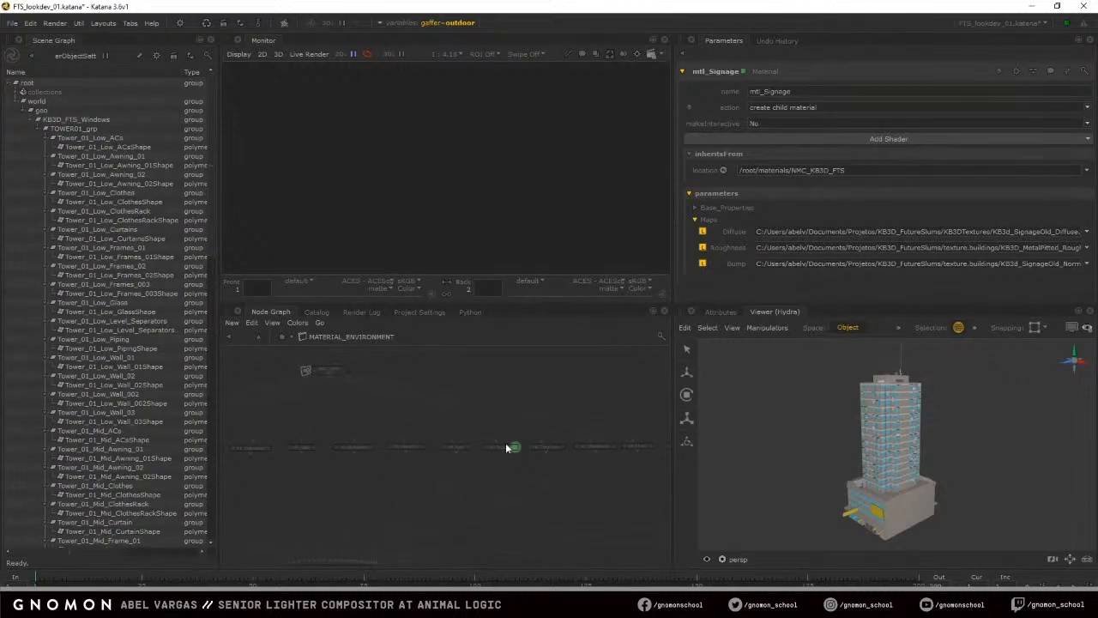
pyautogui.doubleClick(607, 446)
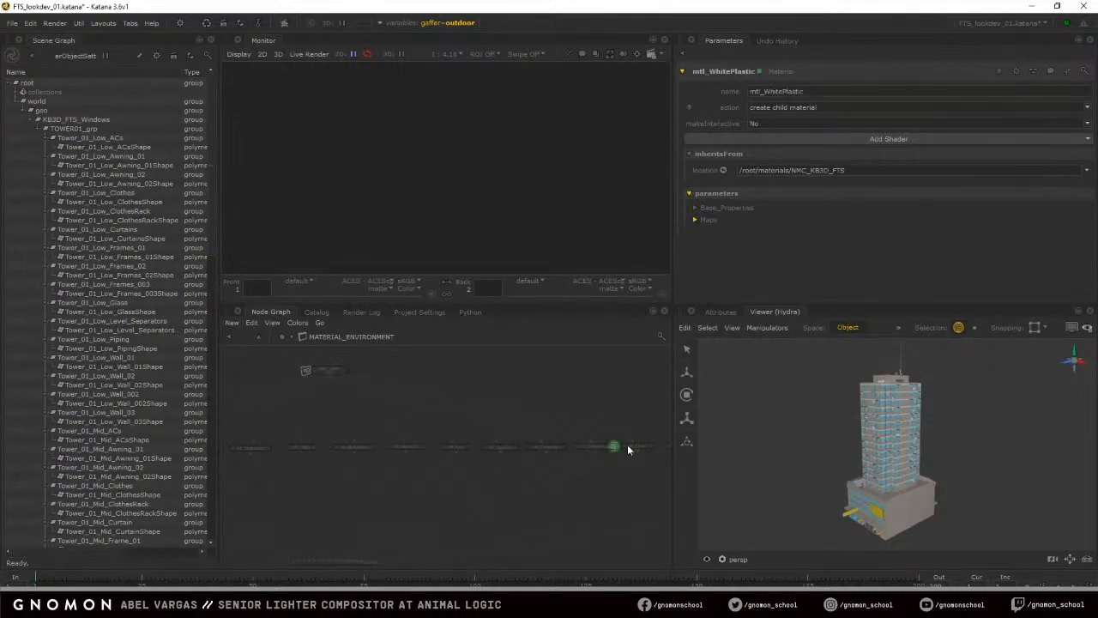
pyautogui.moveTo(632, 475); pyautogui.dragTo(505, 478, button='middle')
pyautogui.press('e')
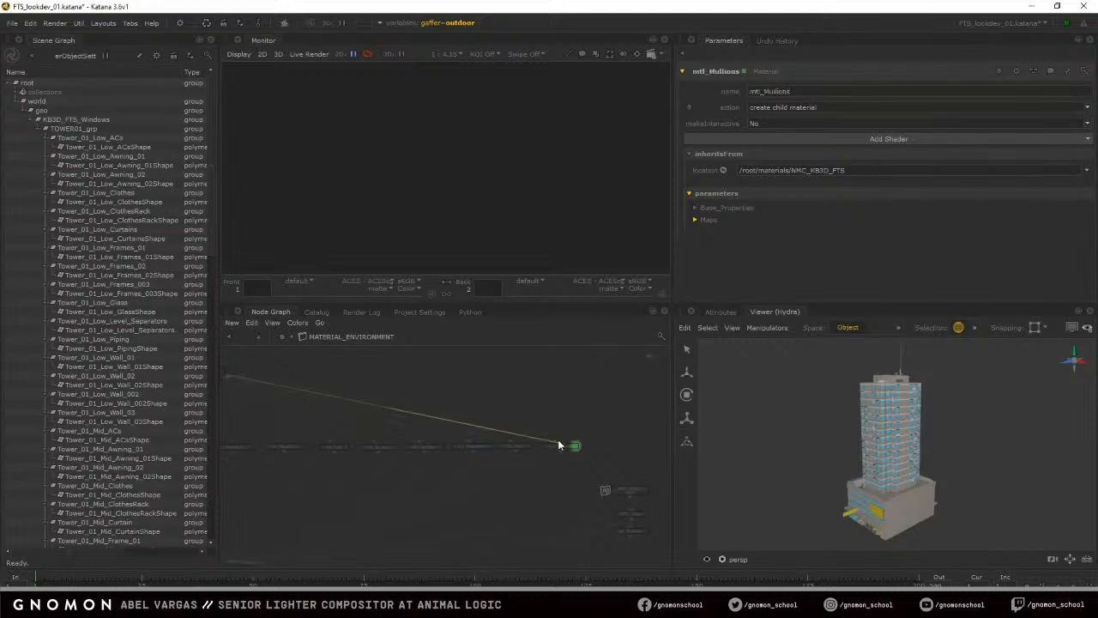
# Highlight the full row of child material nodes together with the parent NMC_KB3D node
pyautogui.scroll(-4, 589, 418)
pyautogui.moveTo(235, 421); pyautogui.dragTo(597, 439)
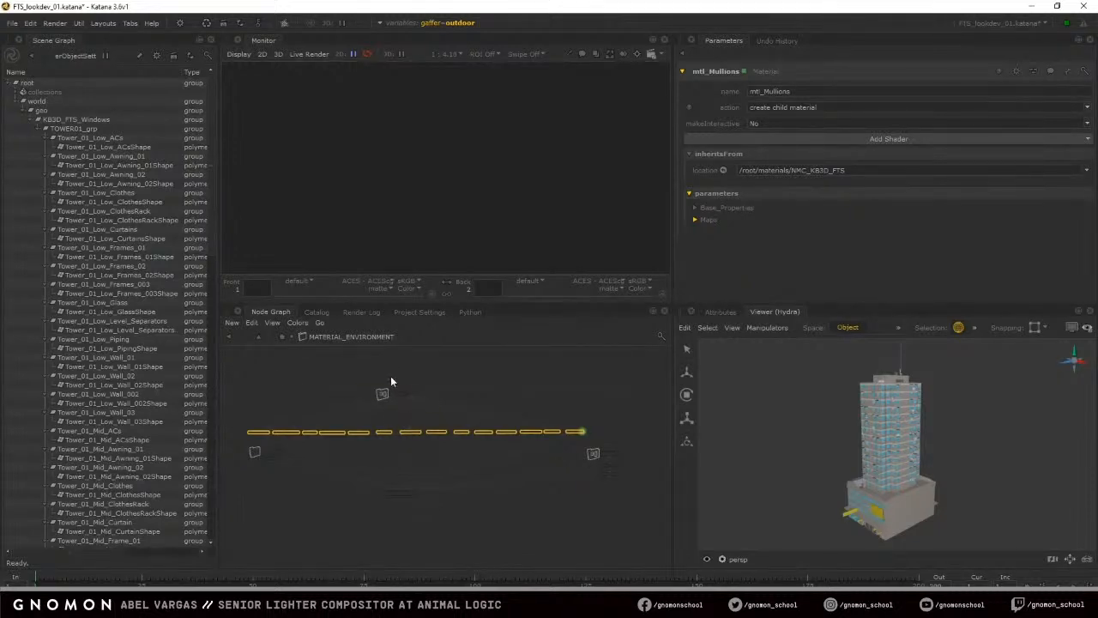
pyautogui.press('Delete')
pyautogui.hotkey('ctrl', 'z')
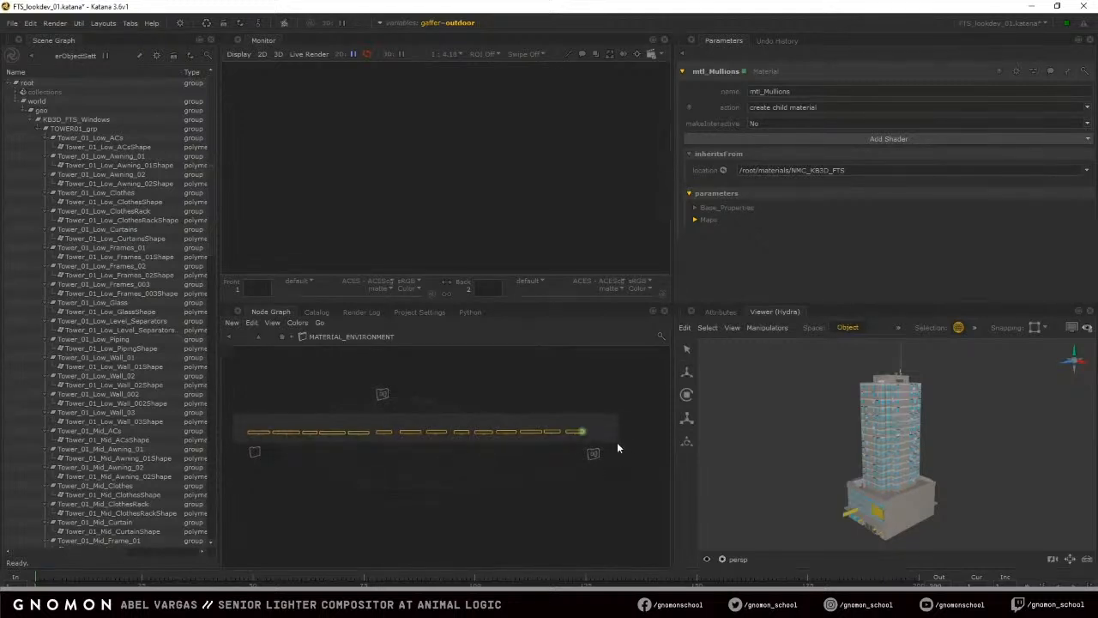
pyautogui.press('Delete')
pyautogui.moveTo(225, 404); pyautogui.dragTo(611, 440)
pyautogui.moveTo(229, 358); pyautogui.dragTo(633, 449)
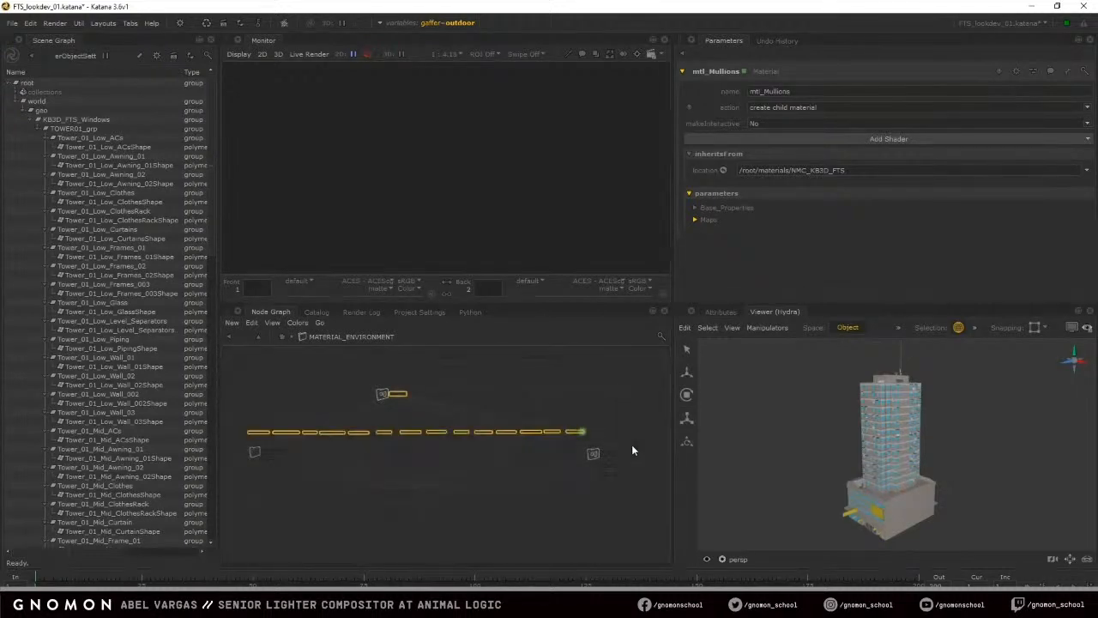
# Expand the scene's collections and open the parameters of the MAS_FTS group stack below NETWORK_MATERIALS
pyautogui.click(15, 92)
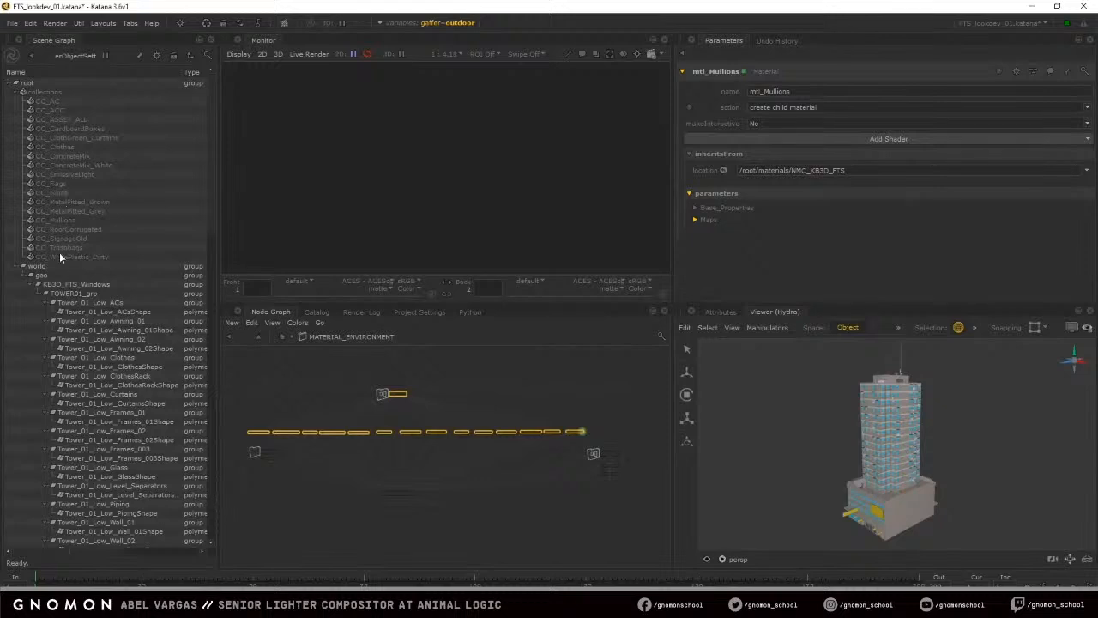
pyautogui.click(282, 337)
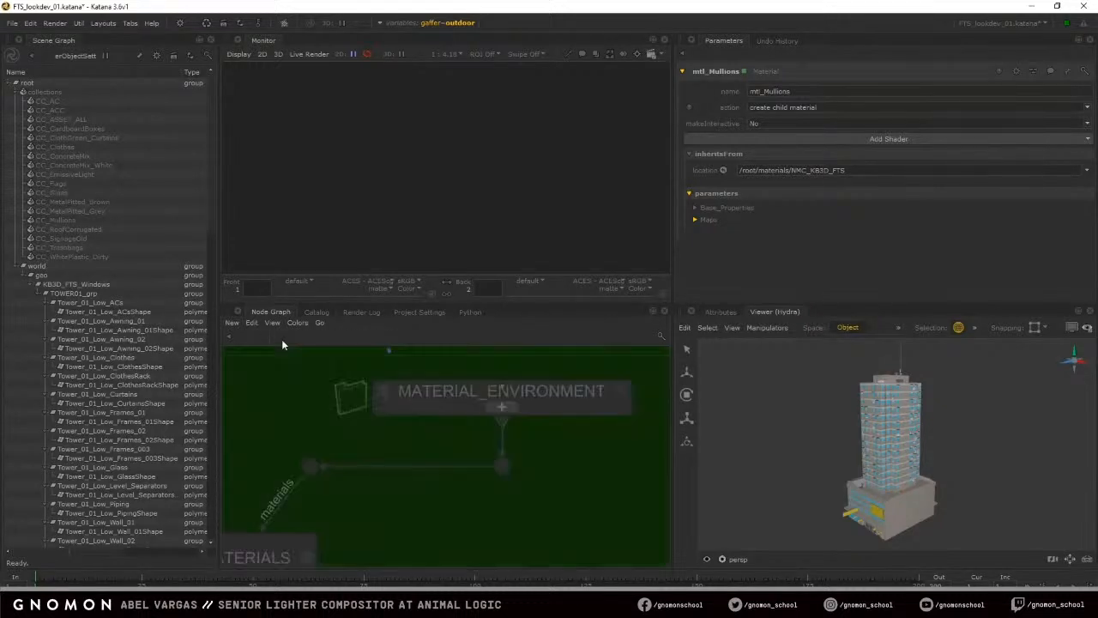
pyautogui.scroll(-4, 444, 493)
pyautogui.moveTo(344, 556); pyautogui.dragTo(426, 451, button='middle')
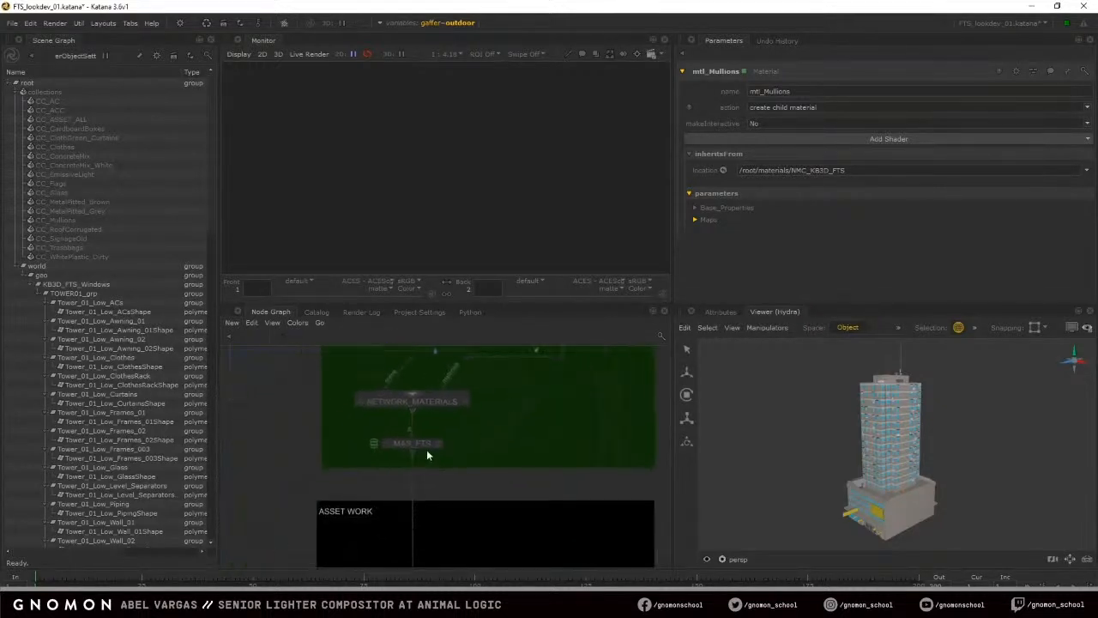
pyautogui.scroll(4, 419, 455)
pyautogui.click(458, 434)
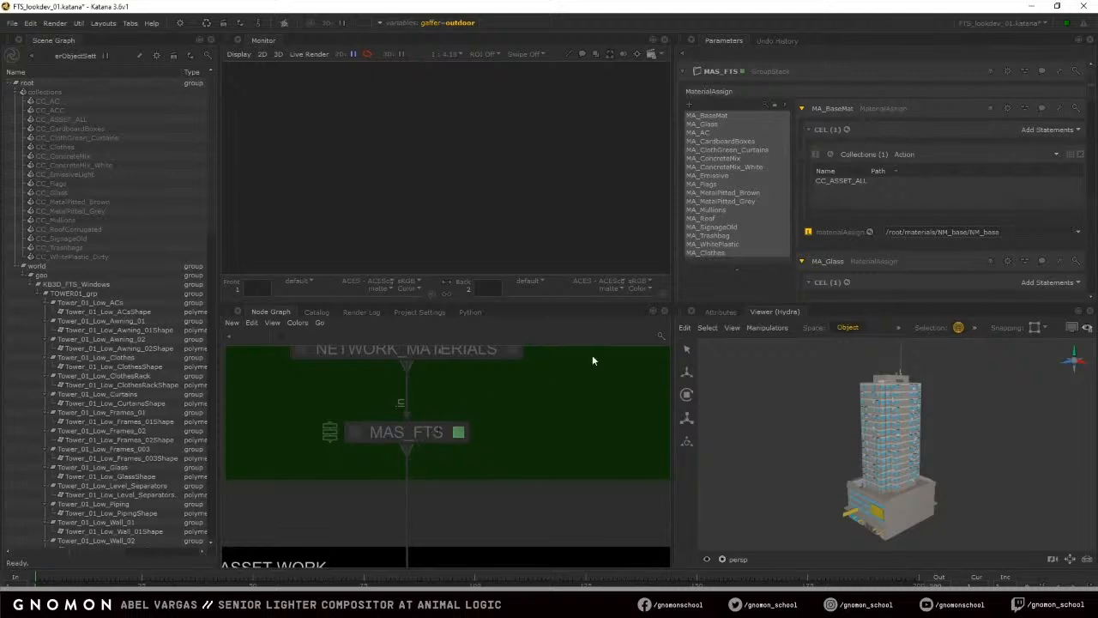
# Review the whole MAS_FTS assignment list, then inspect individual assignments from MA_BaseMat to MA_ConcreteMix_White
pyautogui.click(712, 117)
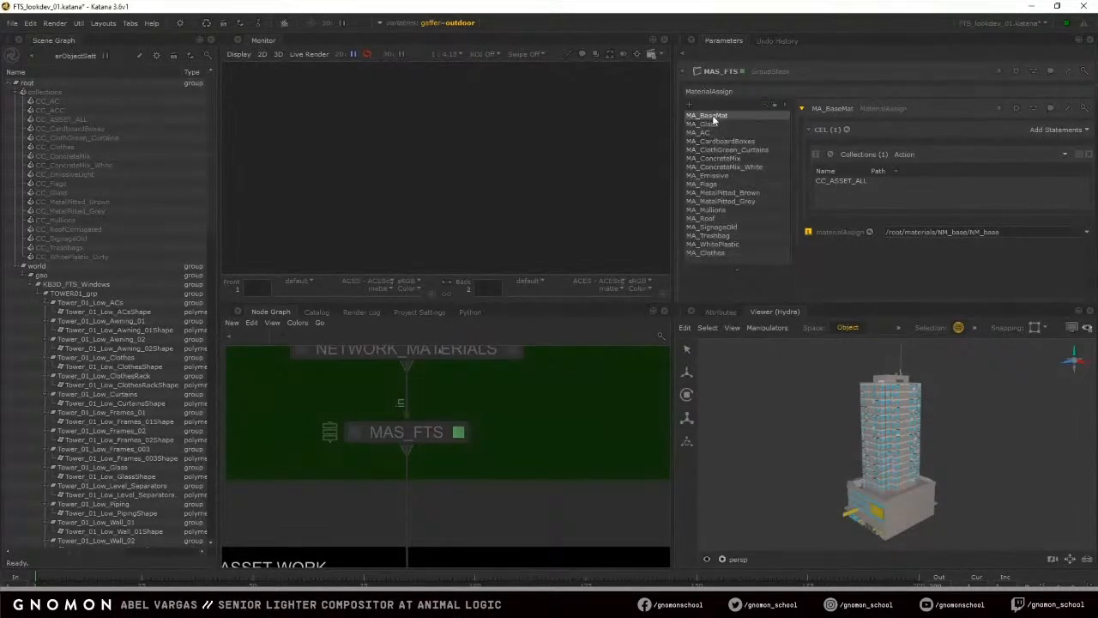
pyautogui.keyDown('shift'); pyautogui.click(712, 253); pyautogui.keyUp('shift')
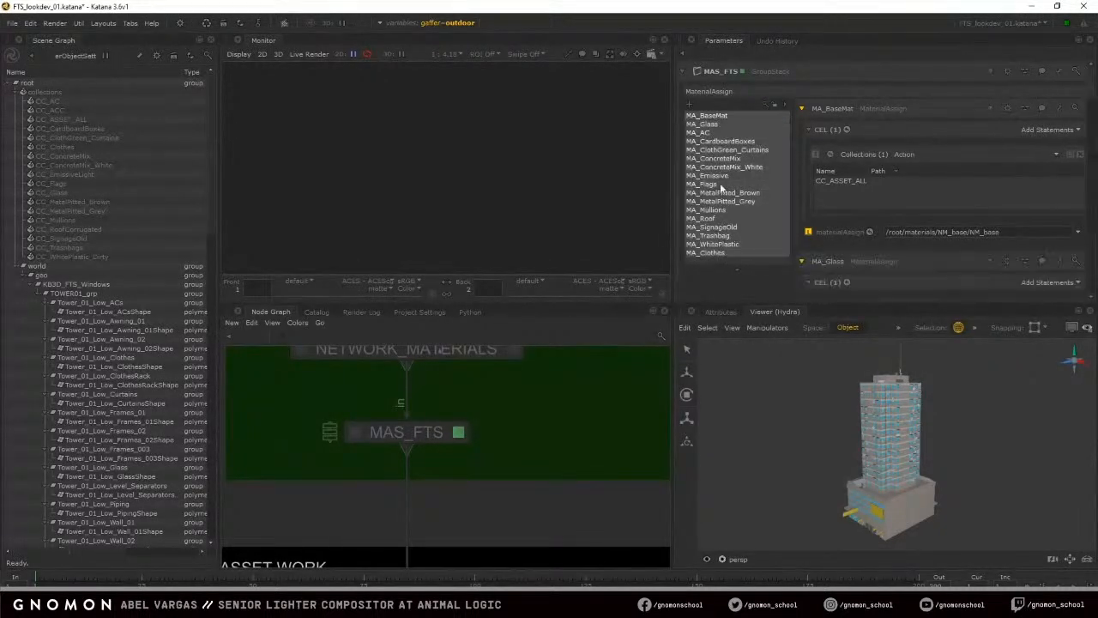
pyautogui.click(725, 117)
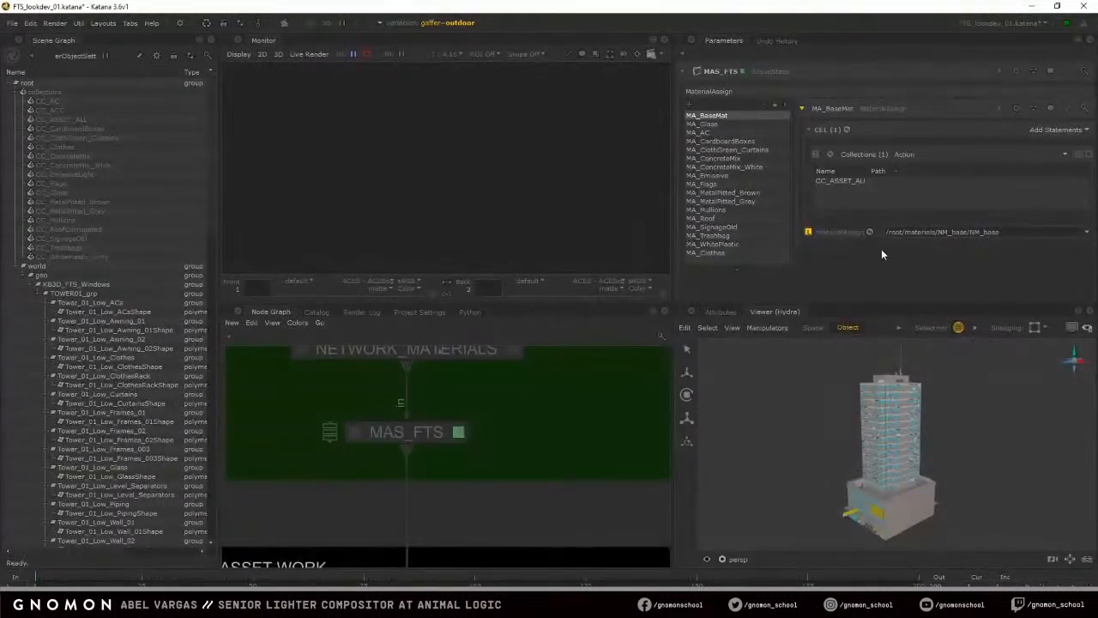
pyautogui.click(730, 124)
pyautogui.click(734, 133)
pyautogui.click(725, 141)
pyautogui.click(719, 158)
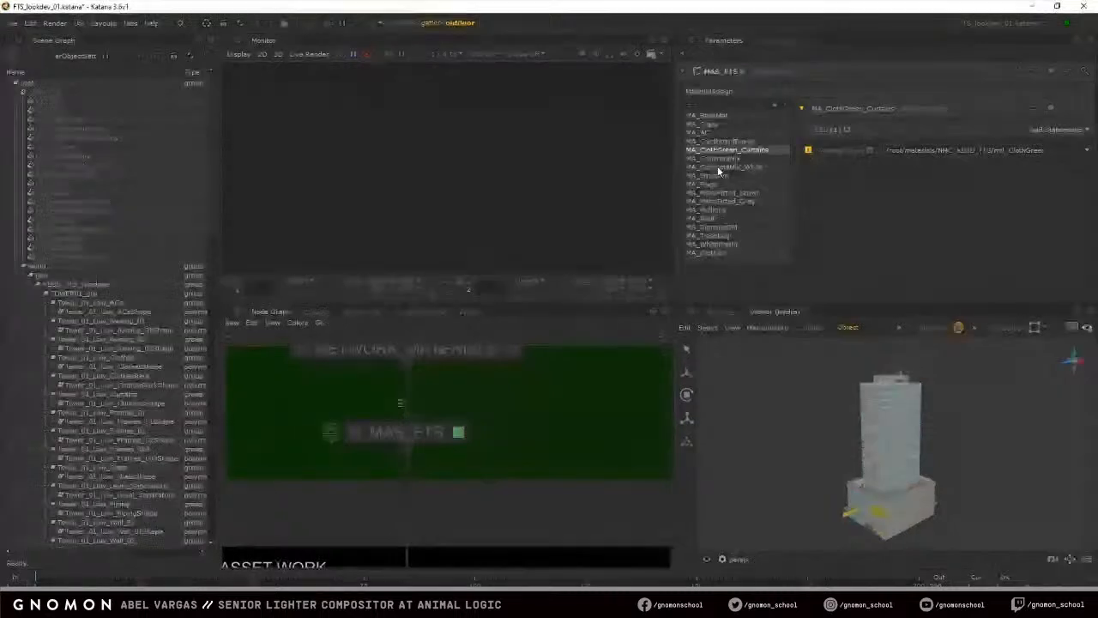
pyautogui.click(722, 166)
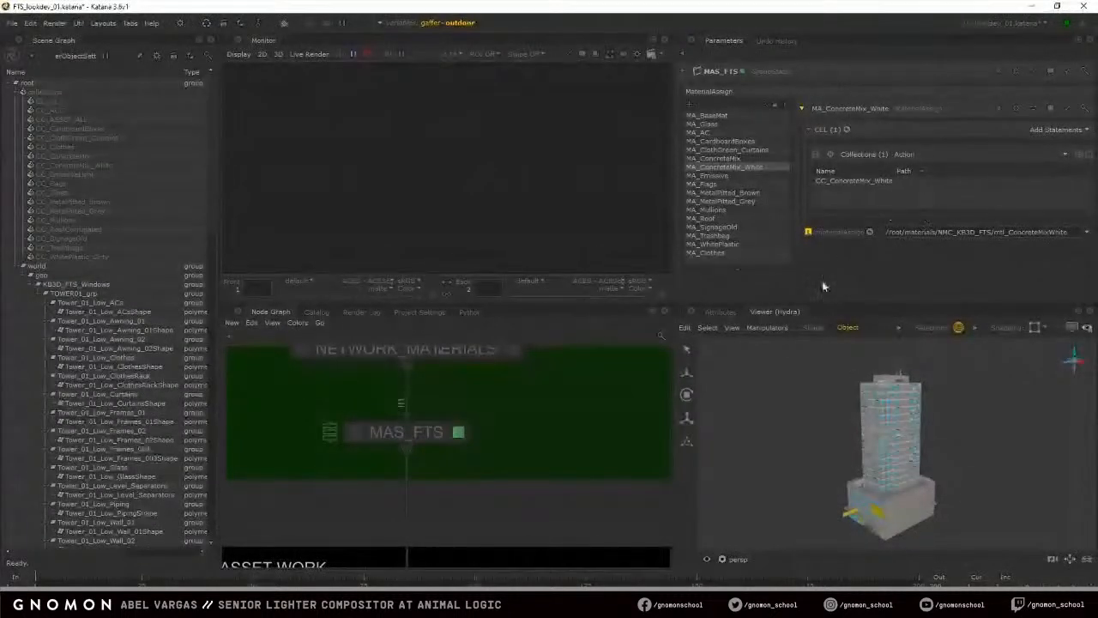
# Inspect the attributes of Tower_01_Low_CurtainsShape, including its Max_MaterialName value
pyautogui.click(715, 311)
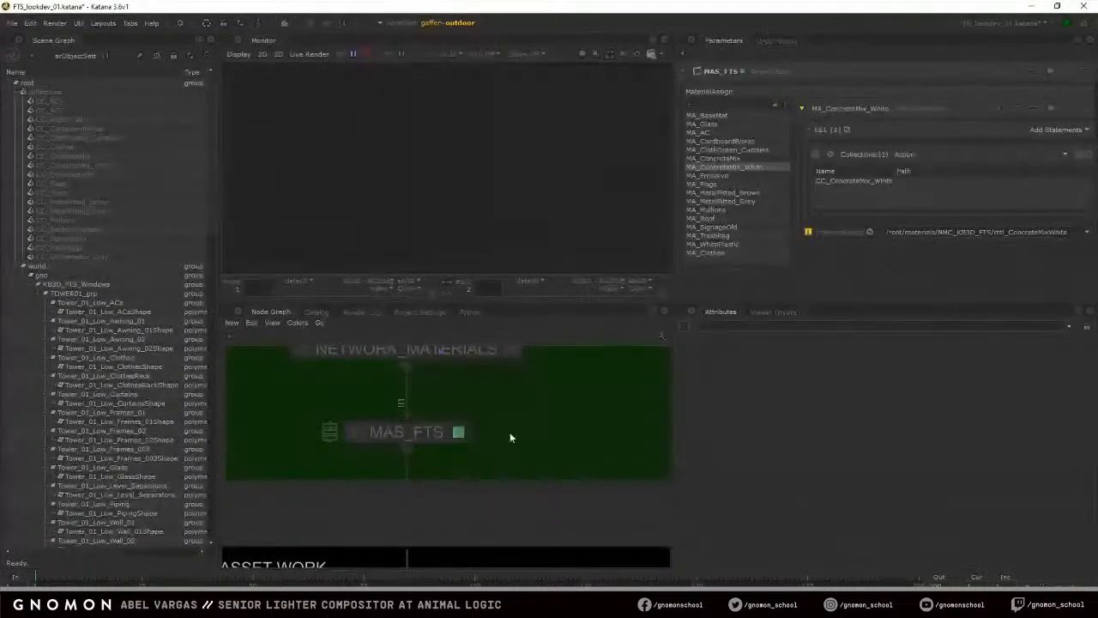
pyautogui.click(113, 402)
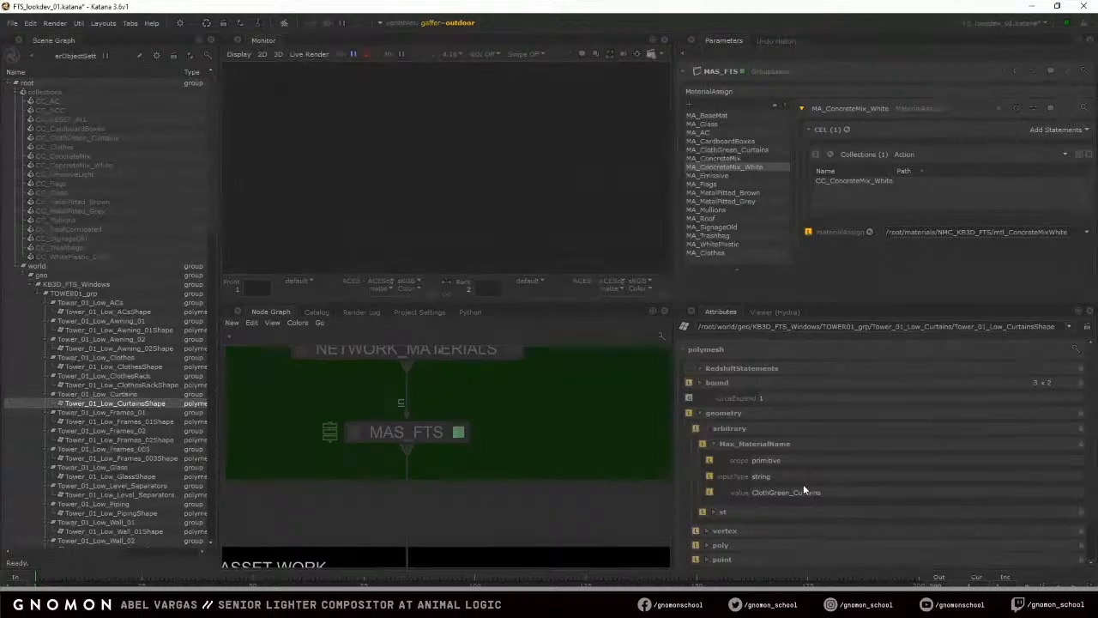
# Review the complete lookdev node network and locate the KLF BAKE group with its LookFileBake node
pyautogui.scroll(-5, 584, 430)
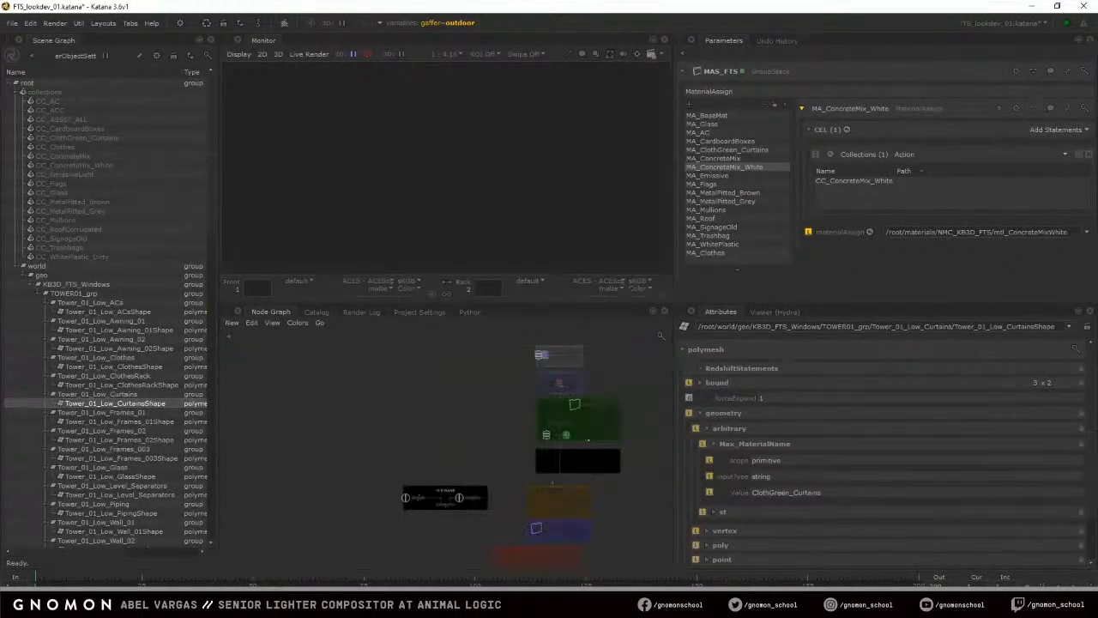
pyautogui.moveTo(584, 430); pyautogui.dragTo(552, 435, button='middle')
pyautogui.press('a')
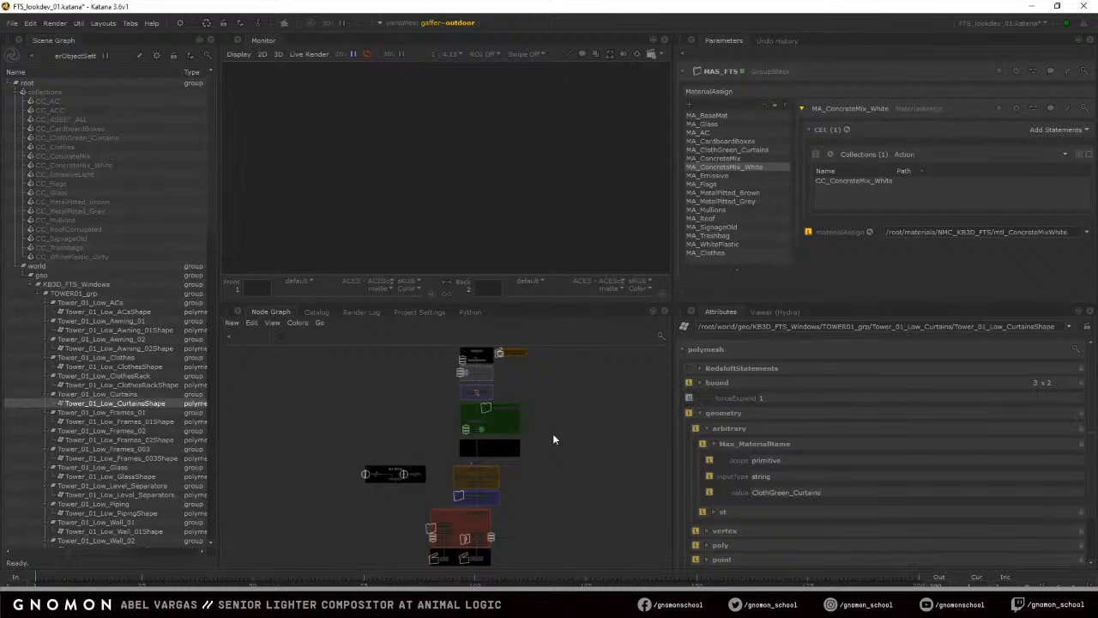
pyautogui.scroll(5, 375, 488)
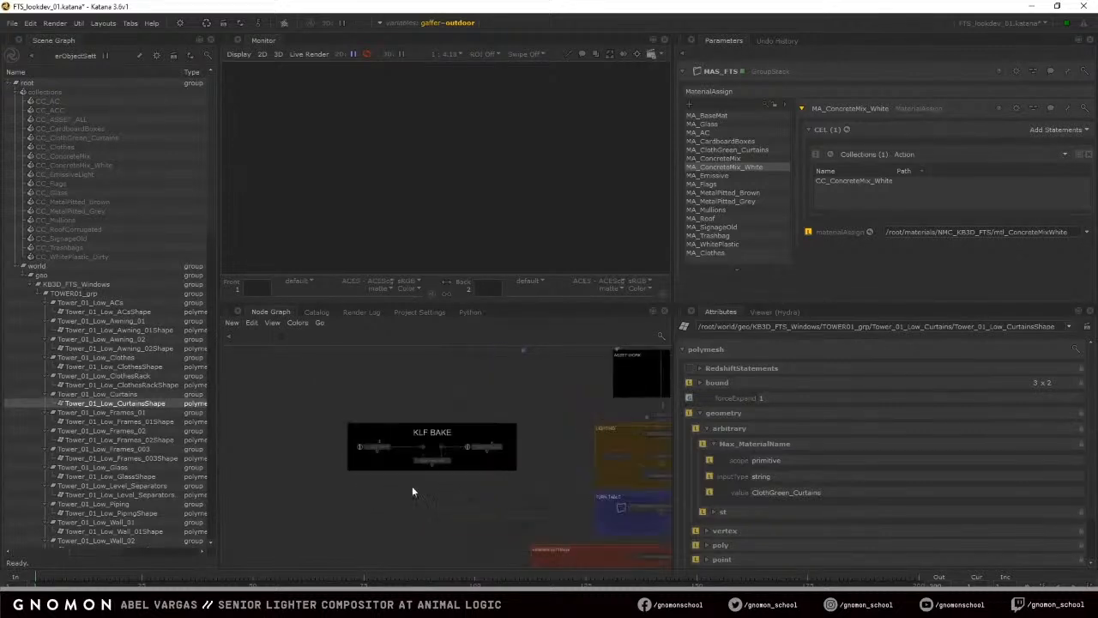
pyautogui.scroll(3, 463, 483)
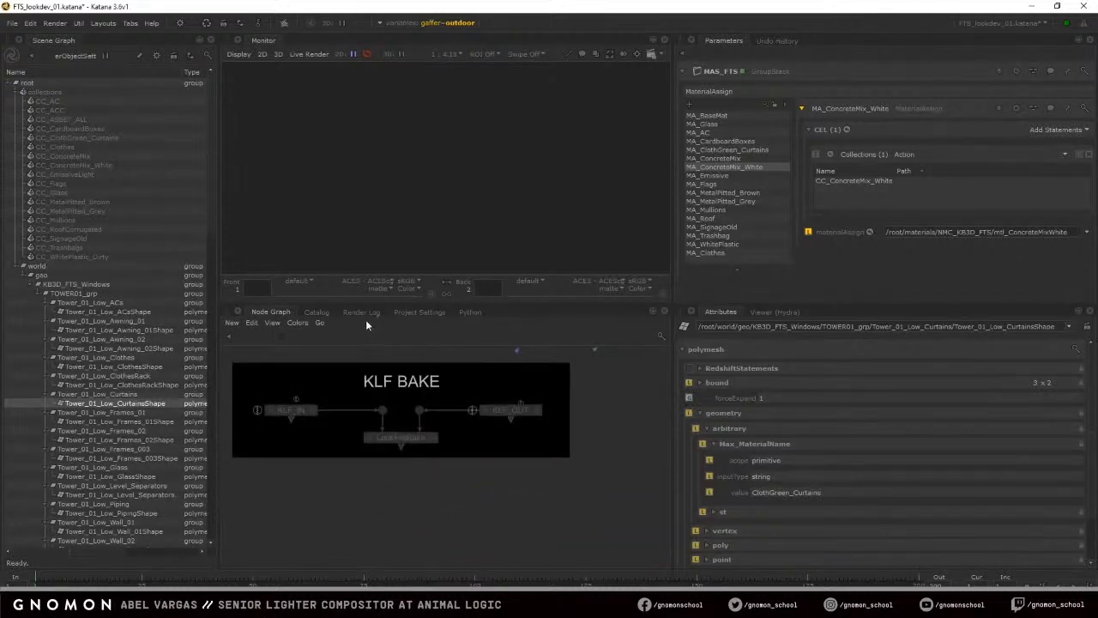
# Paste the Python script that loops through the Alembic assets and exports one .klf for each
pyautogui.click(467, 312)
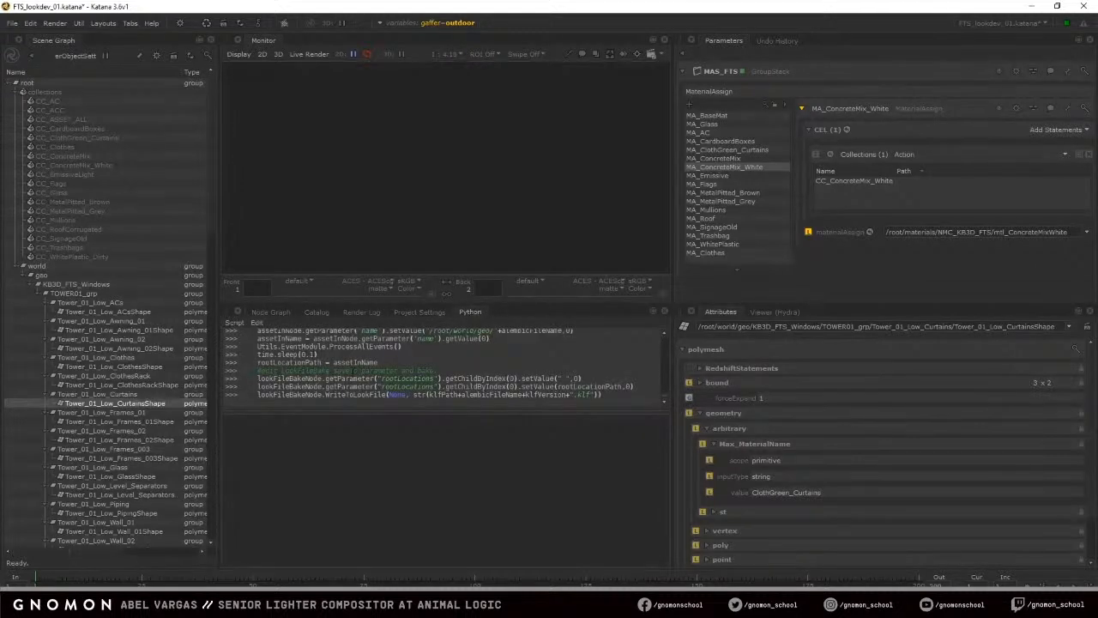
pyautogui.hotkey('ctrl', 'v')
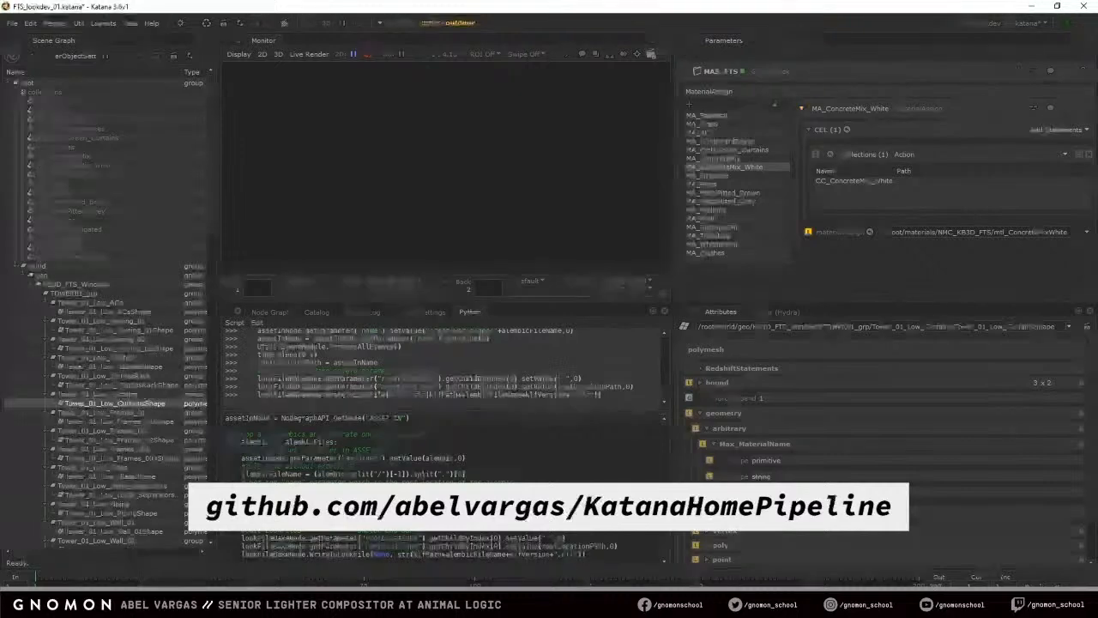
pyautogui.scroll(5, 283, 478)
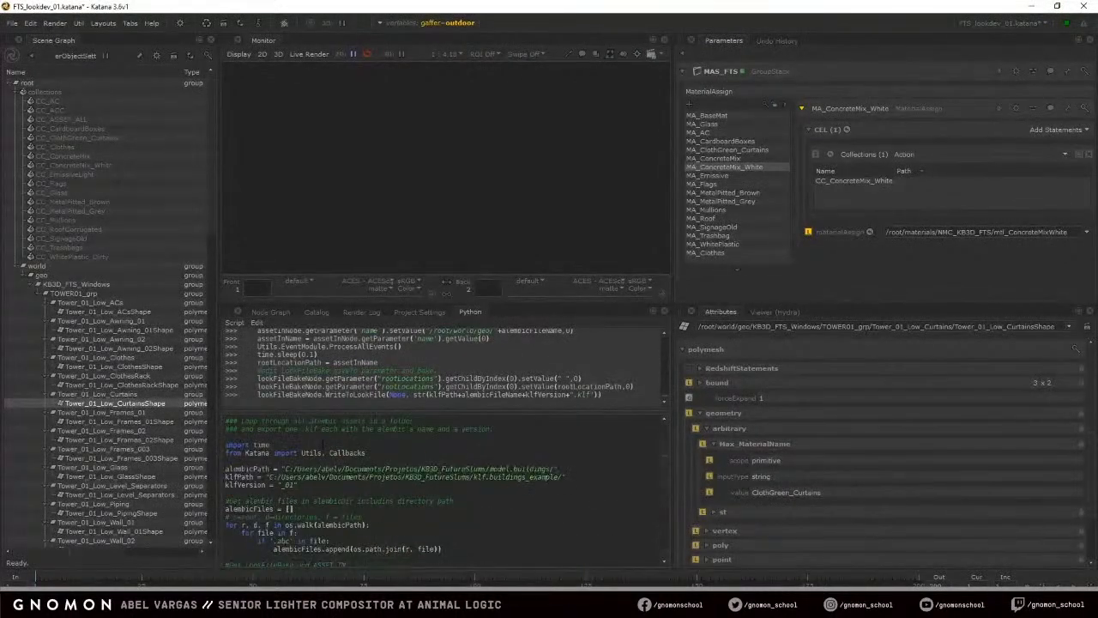
# Highlight the script's alembicPath and klfPath values and review the code that collects the Alembic files
pyautogui.moveTo(281, 469); pyautogui.dragTo(558, 469)
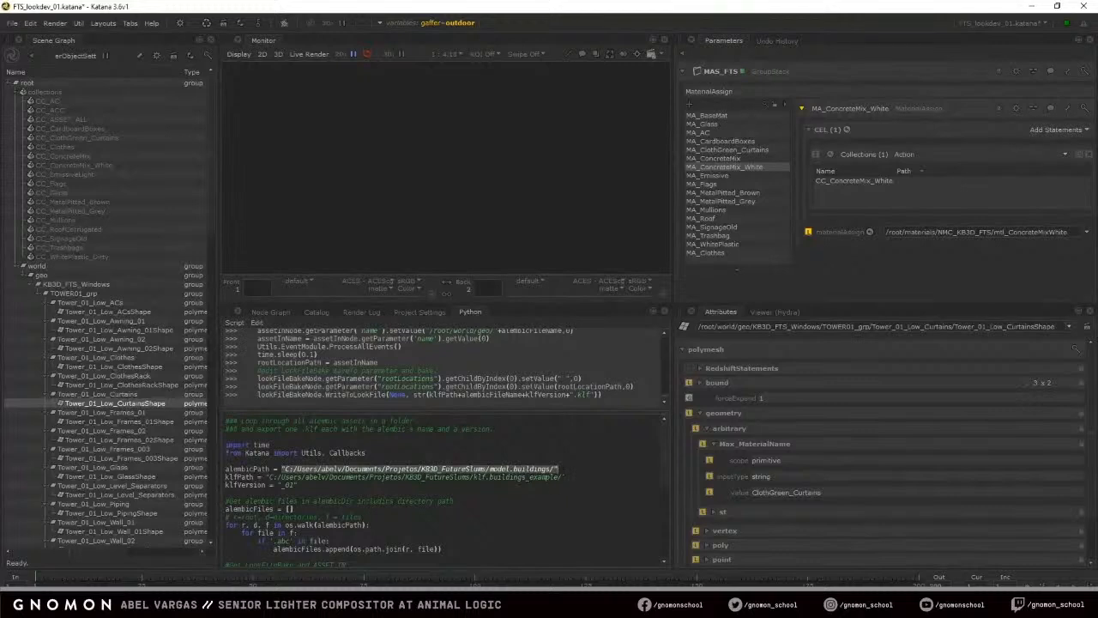
pyautogui.moveTo(267, 477); pyautogui.dragTo(566, 477)
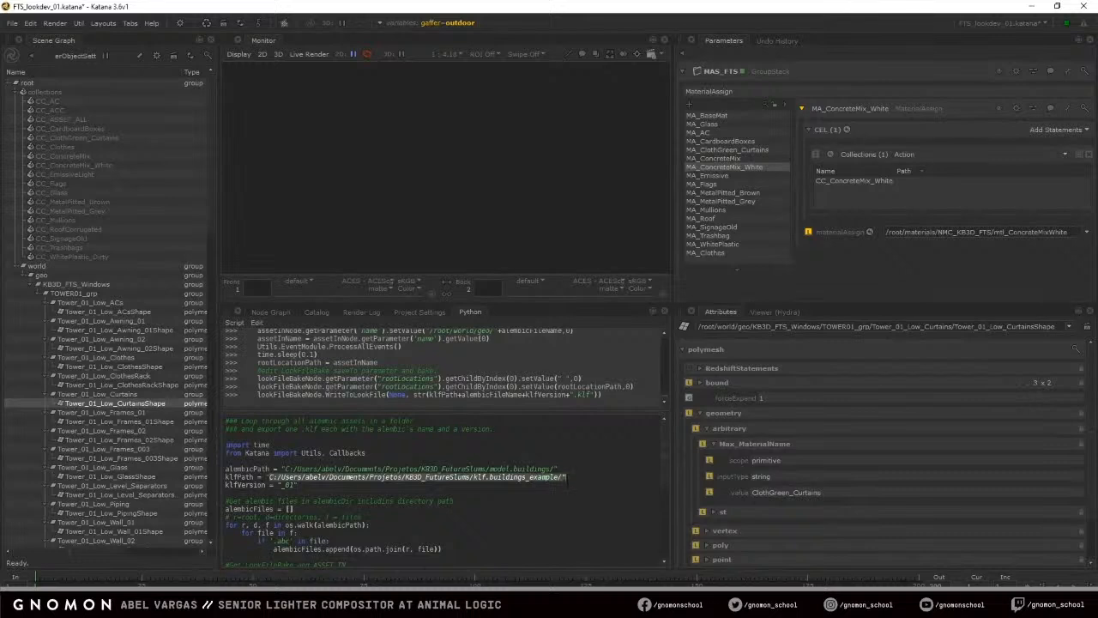
pyautogui.doubleClick(549, 477)
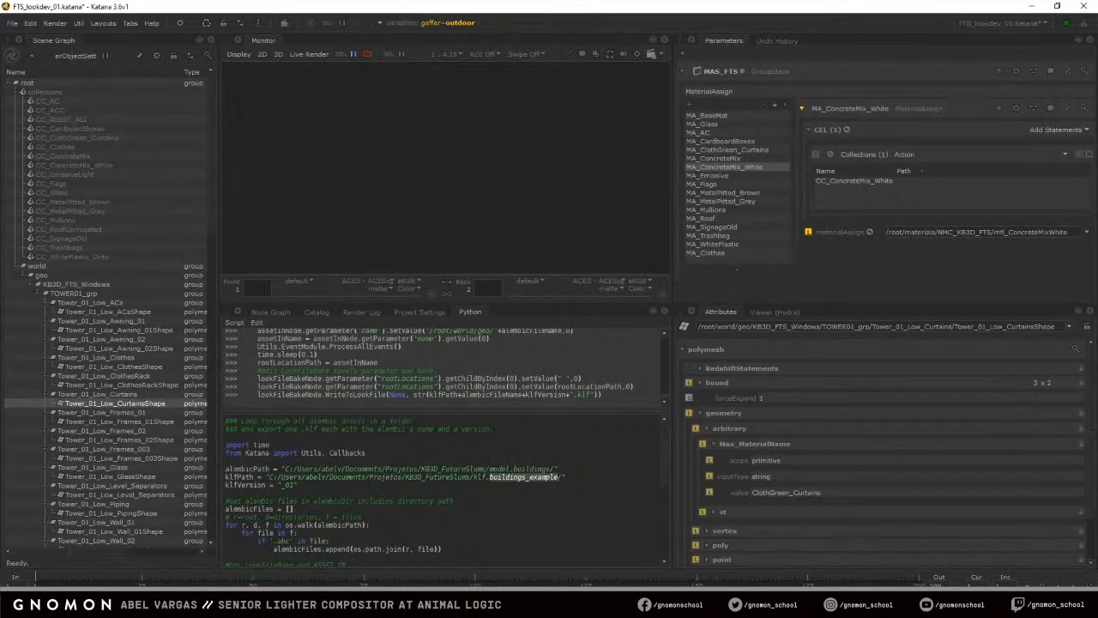
pyautogui.scroll(-3, 549, 477)
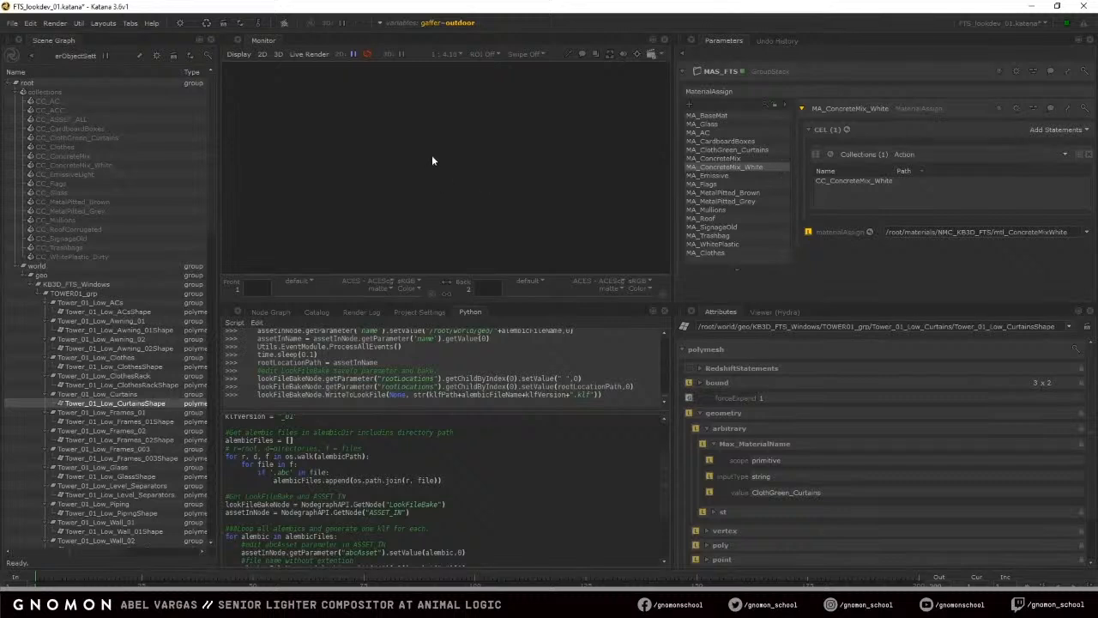
# Run the entire look file bake script with the Hydra viewer showing, and return to the KLF BAKE nodes
pyautogui.click(770, 312)
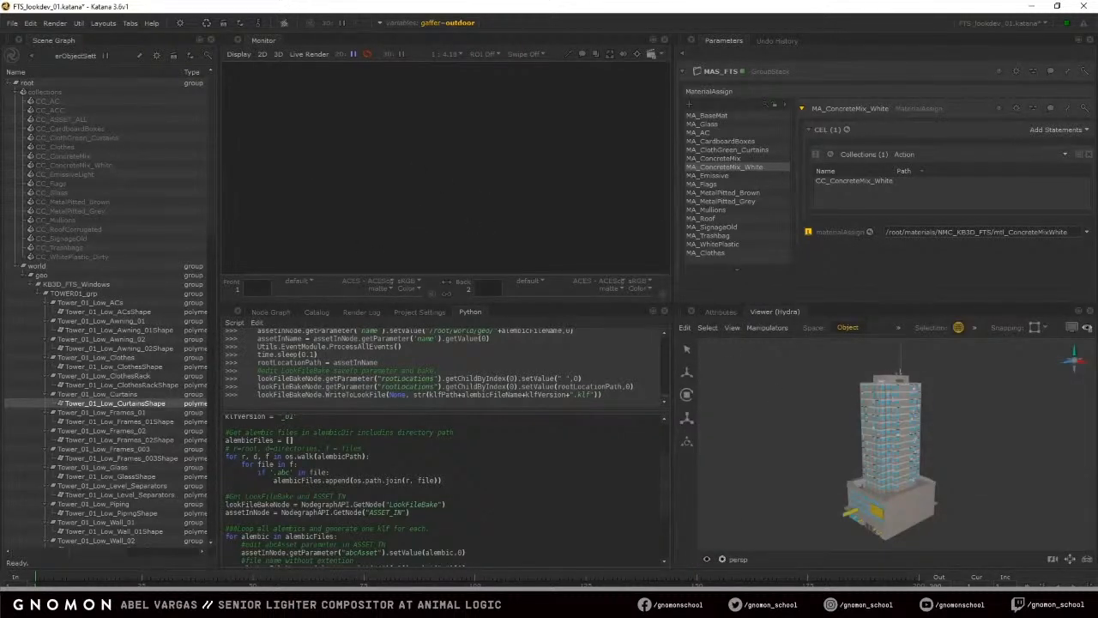
pyautogui.hotkey('ctrl', 'a')
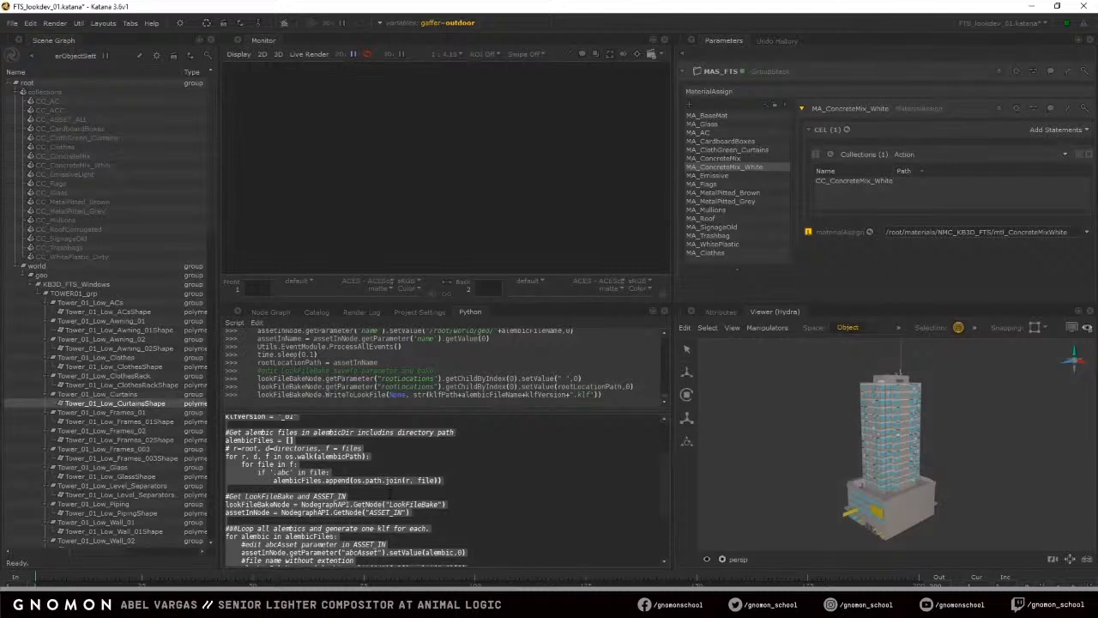
pyautogui.hotkey('ctrl', 'Return')
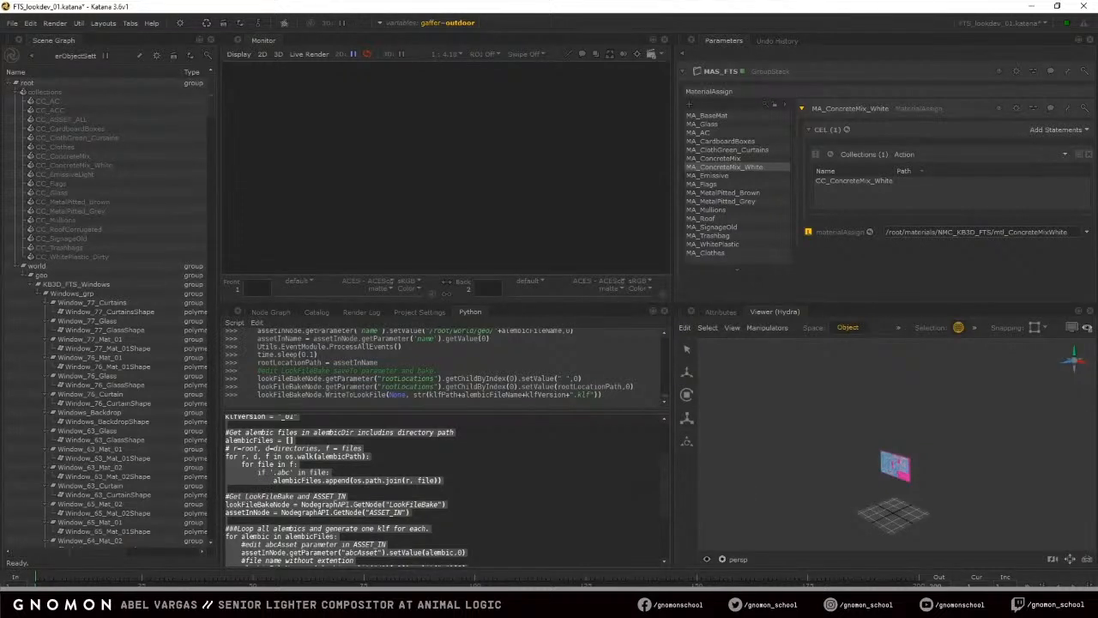
pyautogui.click(400, 313)
pyautogui.click(272, 311)
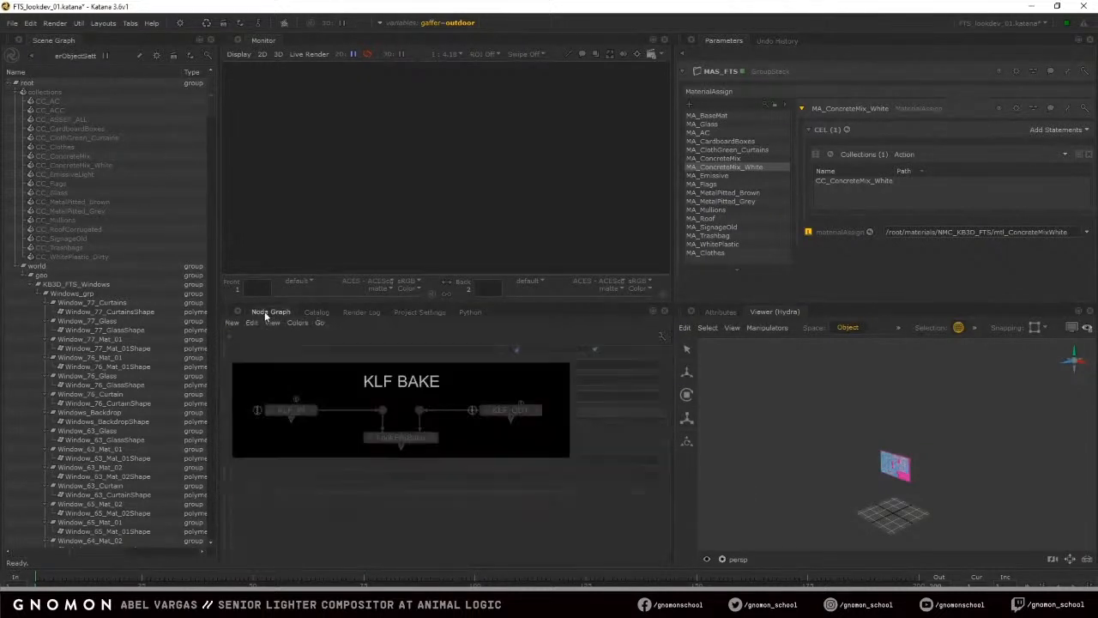
# In the FSU_layout_10 scene, inspect the Shot01 layout nodes and expand the geo group under world
pyautogui.press('a')
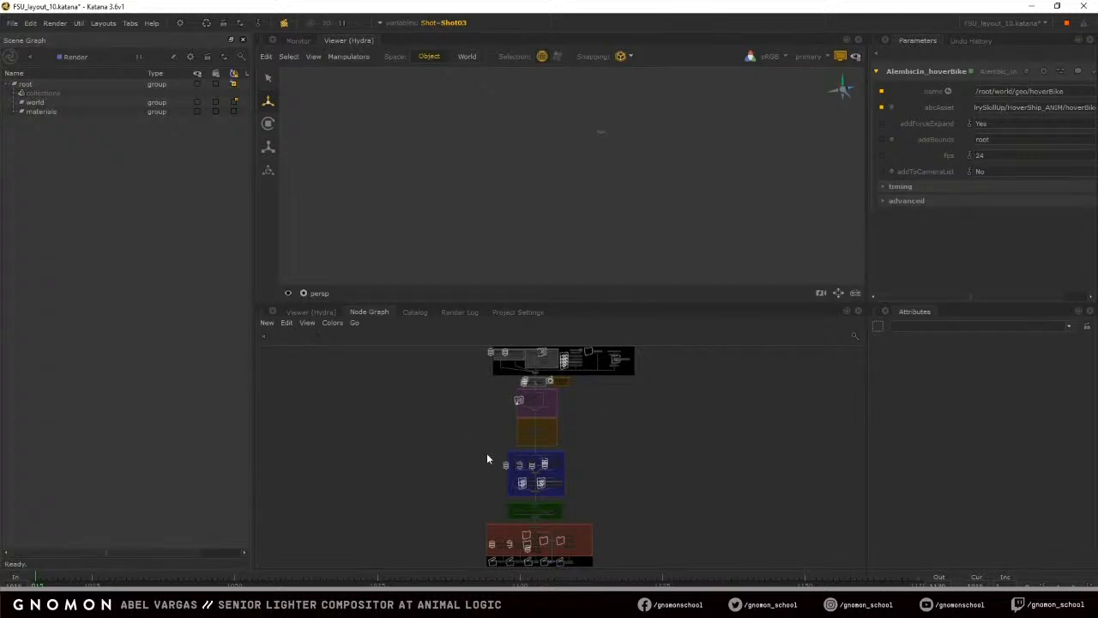
pyautogui.scroll(5, 501, 413)
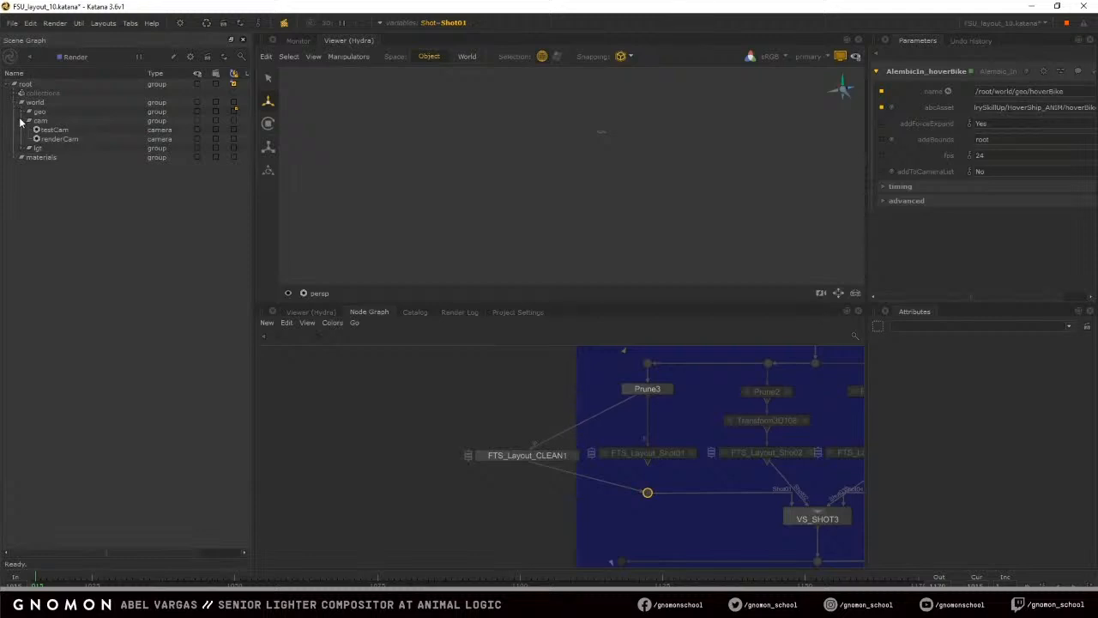
pyautogui.click(29, 111)
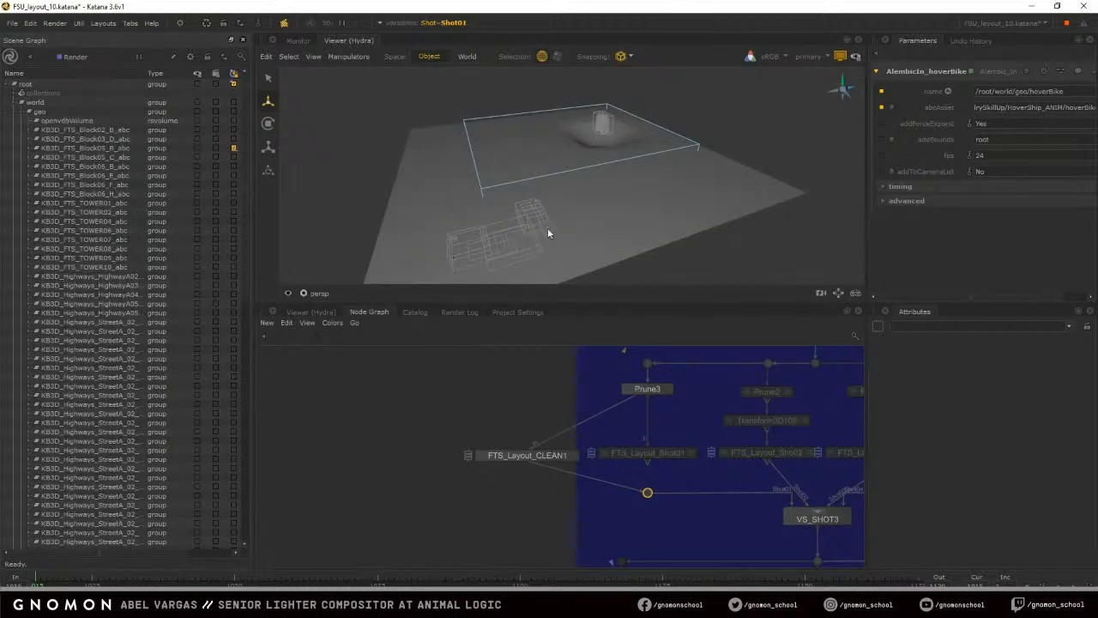
# Select the distant cluster of block and tower assets in the viewport and examine it up close
pyautogui.moveTo(467, 246); pyautogui.dragTo(646, 184)
pyautogui.click(380, 200)
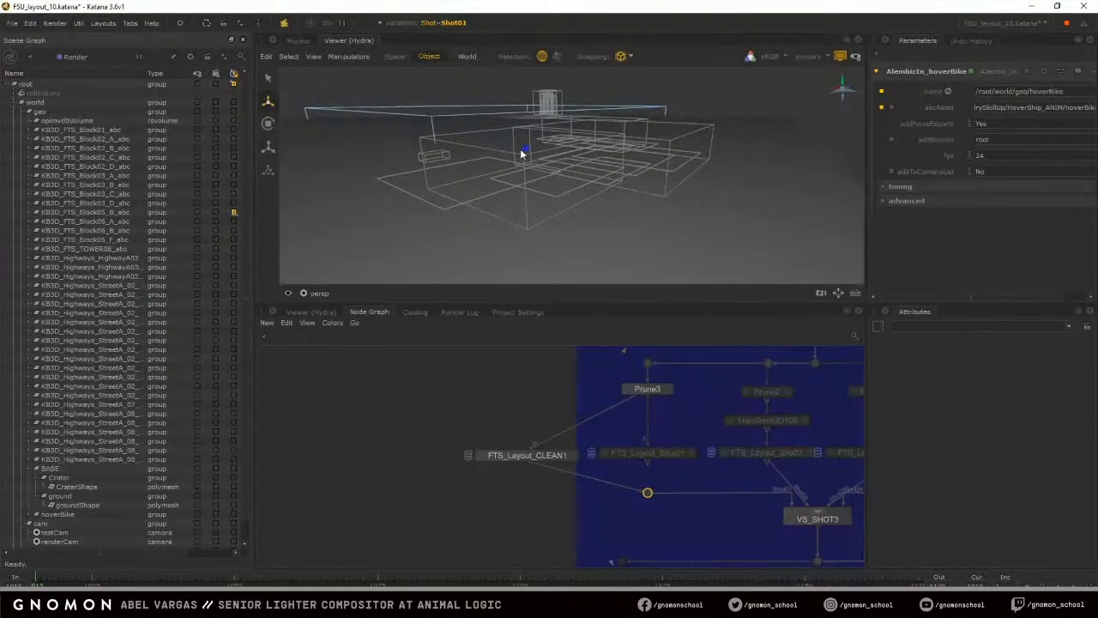
pyautogui.keyDown('alt'); pyautogui.moveTo(545, 122); pyautogui.dragTo(550, 136); pyautogui.keyUp('alt')
pyautogui.moveTo(534, 71); pyautogui.dragTo(583, 85)
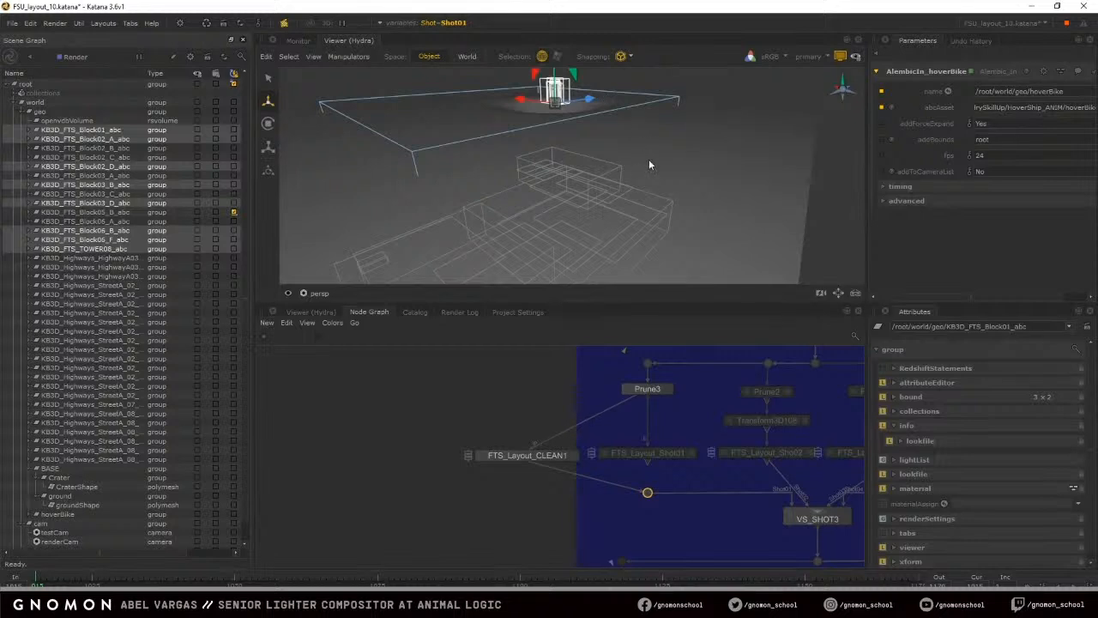
pyautogui.press('f')
pyautogui.keyDown('alt'); pyautogui.moveTo(570, 120); pyautogui.dragTo(635, 212); pyautogui.keyUp('alt')
pyautogui.keyDown('alt'); pyautogui.moveTo(635, 213); pyautogui.dragTo(489, 199, button='right'); pyautogui.keyUp('alt')
pyautogui.moveTo(489, 197)
pyautogui.keyDown('alt'); pyautogui.mouseDown()
pyautogui.moveTo(513, 191)
pyautogui.moveTo(484, 202)
pyautogui.moveTo(480, 186)
pyautogui.moveTo(490, 192)
pyautogui.mouseUp(); pyautogui.keyUp('alt')
# Select the groundShape mesh to view its extent, then reselect the distant block and tower assets
pyautogui.click(544, 195)
pyautogui.click(524, 204)
pyautogui.keyDown('alt'); pyautogui.moveTo(490, 191); pyautogui.dragTo(572, 193, button='right'); pyautogui.keyUp('alt')
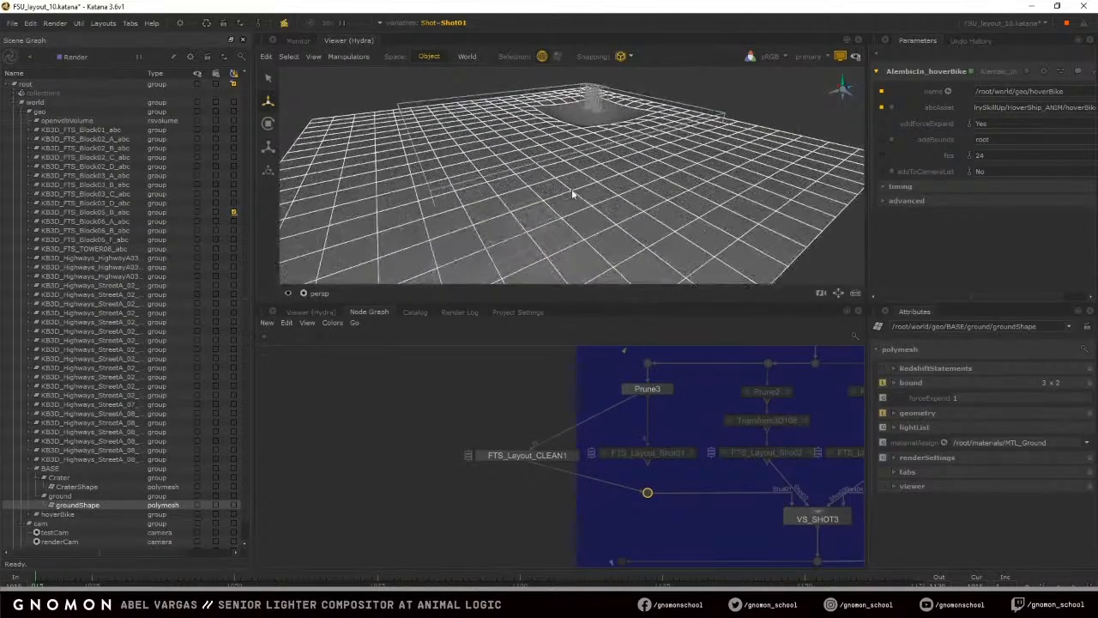
pyautogui.keyDown('alt'); pyautogui.moveTo(576, 194); pyautogui.dragTo(587, 185); pyautogui.keyUp('alt')
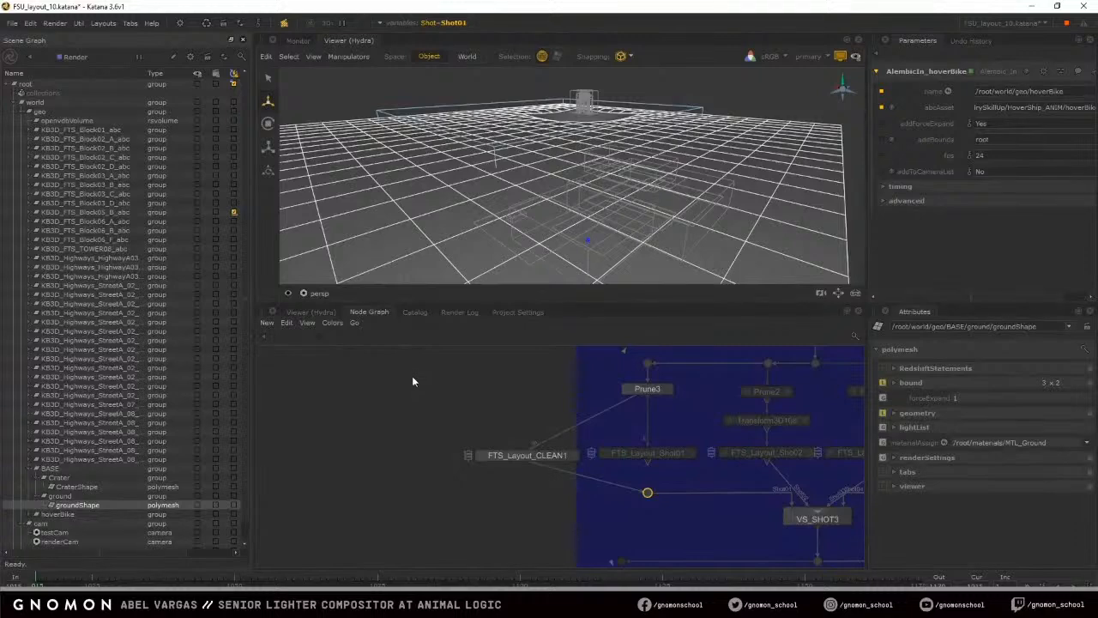
pyautogui.moveTo(626, 75); pyautogui.dragTo(545, 100)
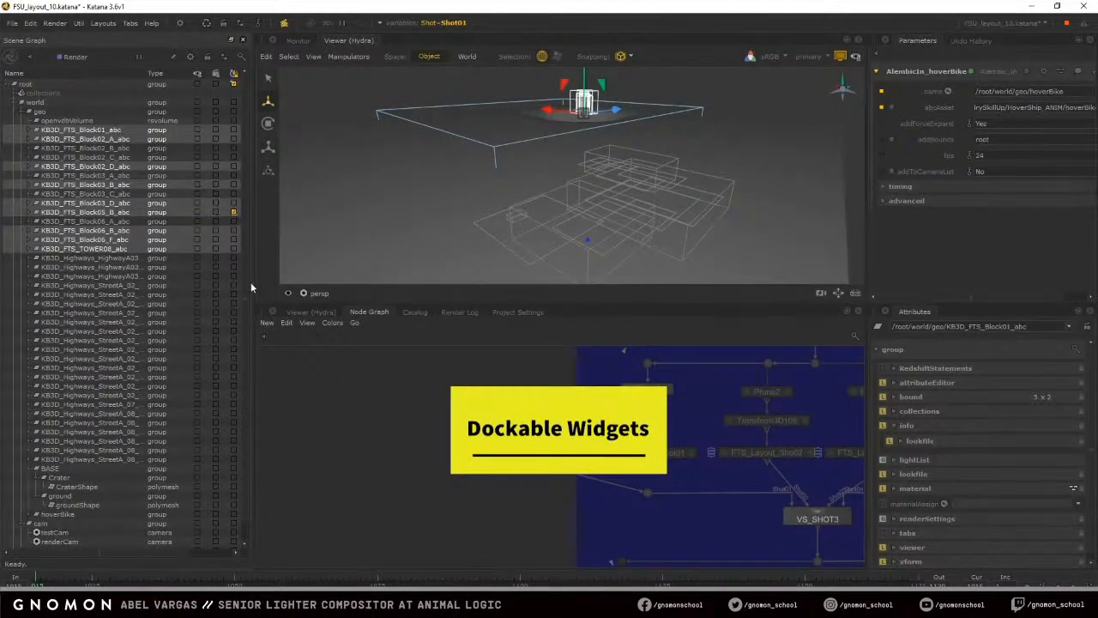
# Show the upper Hydra viewer maximized, and restore the full pane layout
pyautogui.moveTo(252, 283)
pyautogui.mouseDown()
pyautogui.moveTo(237, 283)
pyautogui.moveTo(250, 283)
pyautogui.mouseUp()
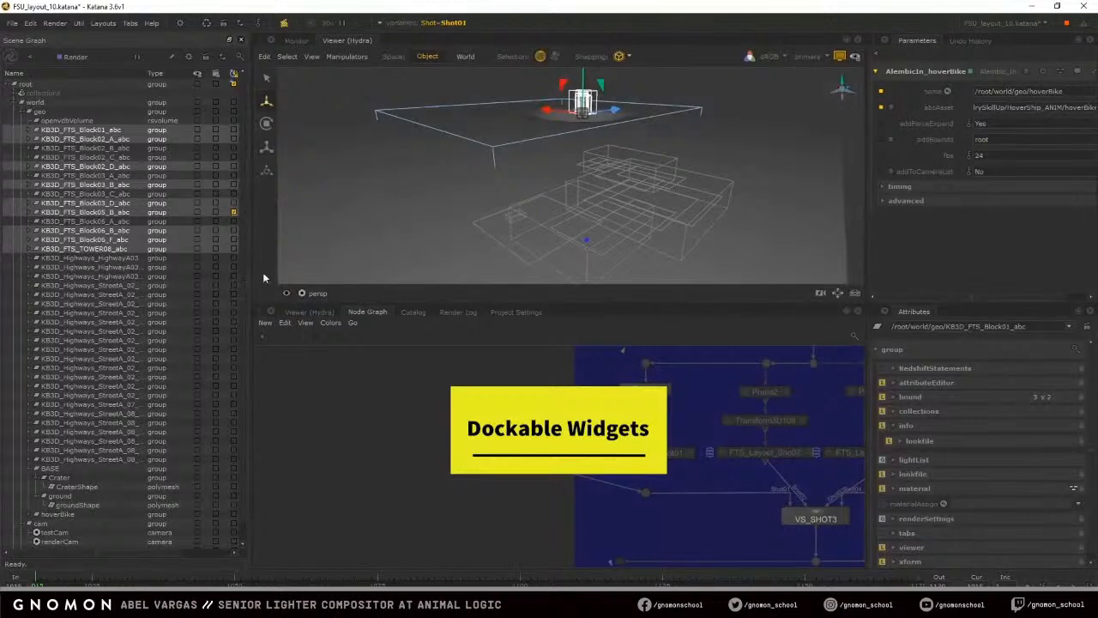
pyautogui.press('space')
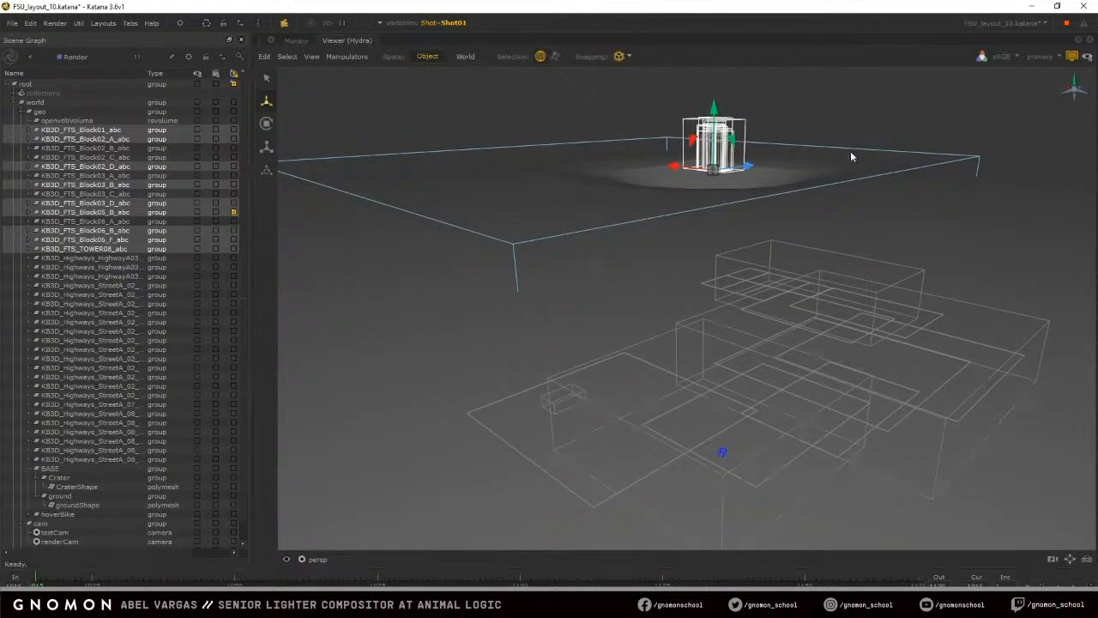
pyautogui.press('space')
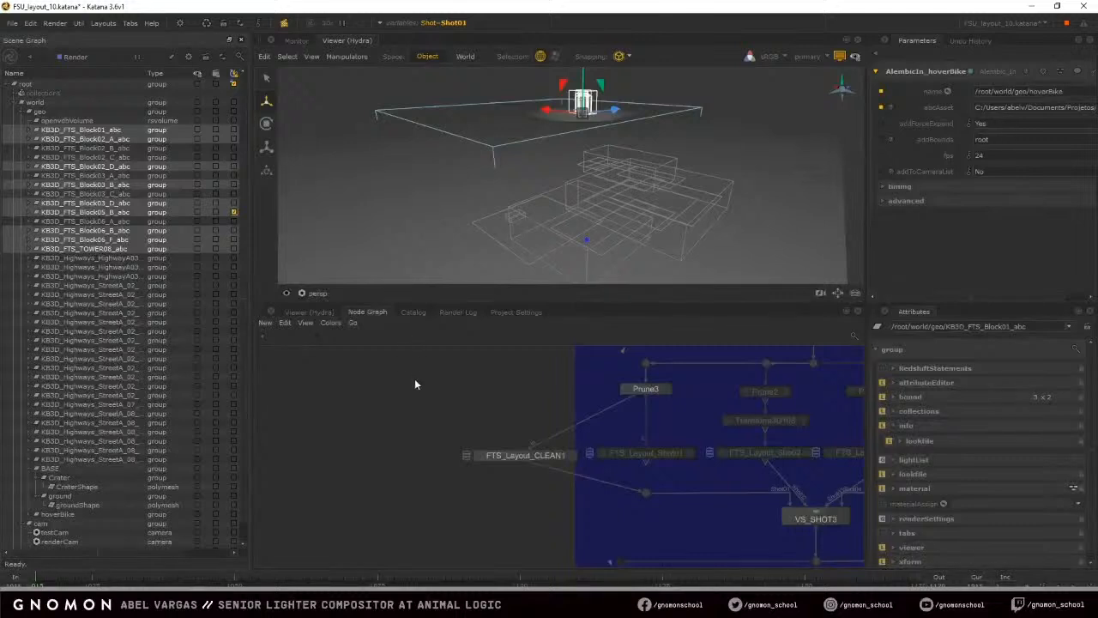
# In the maximized viewer, go through the block assets under geo down to the first HighwayA03 group to locate each one, and restore the layout
pyautogui.press('space')
pyautogui.click(104, 157)
pyautogui.click(102, 131)
pyautogui.click(99, 140)
pyautogui.click(97, 158)
pyautogui.click(94, 176)
pyautogui.click(87, 194)
pyautogui.click(85, 212)
pyautogui.click(86, 221)
pyautogui.click(86, 239)
pyautogui.click(86, 257)
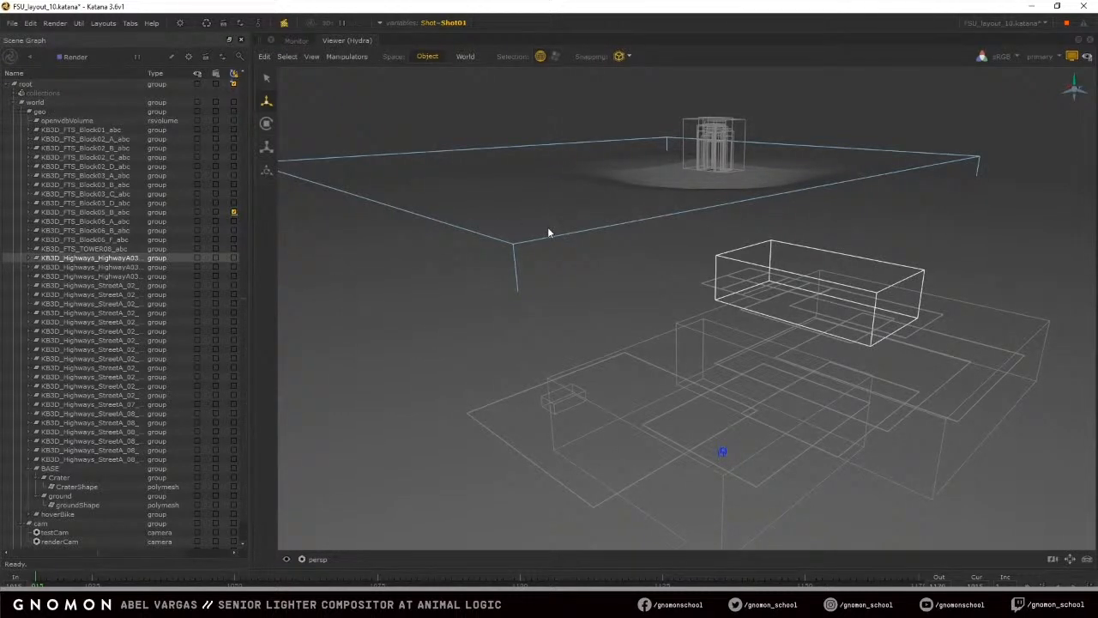
pyautogui.press('space')
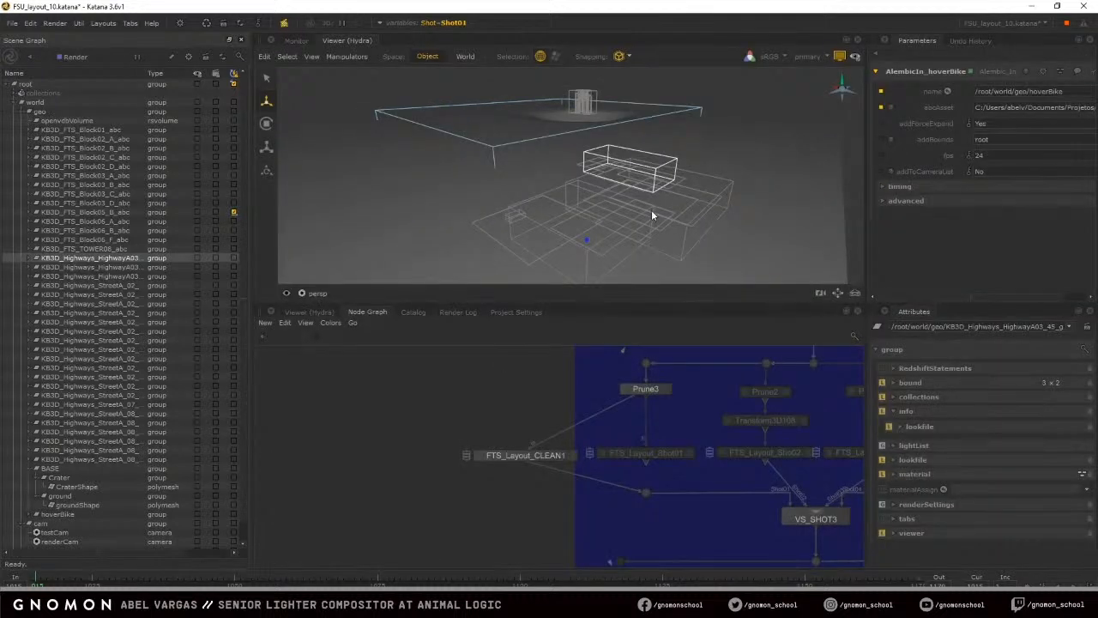
# Select the assets from Block02_A through Block06_F in the scene graph to locate them in the viewport, and clear the selection
pyautogui.click(499, 92)
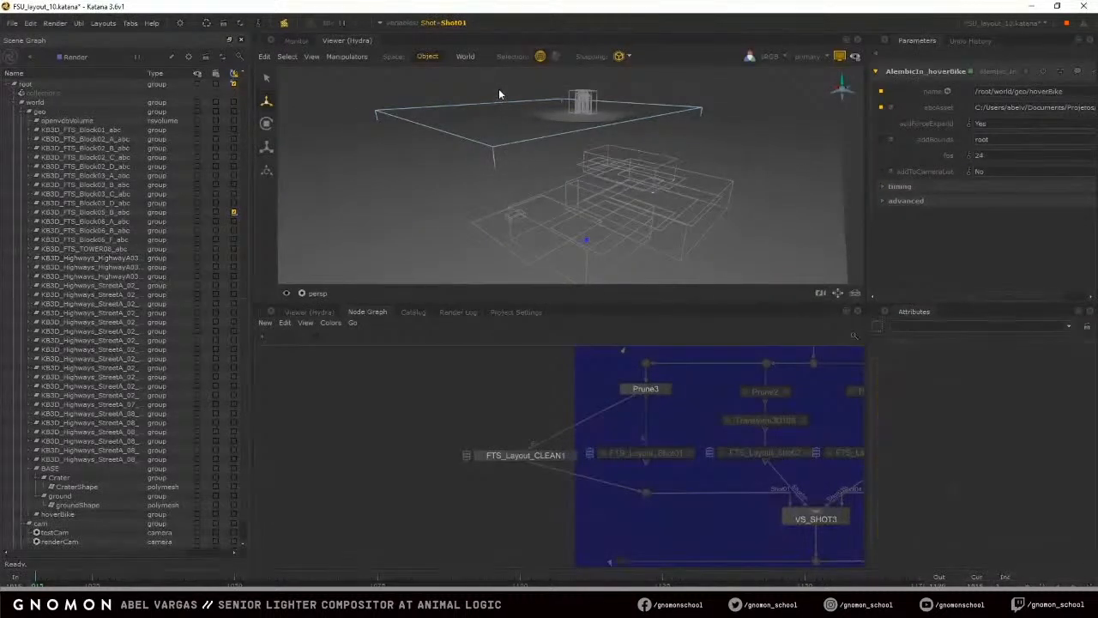
pyautogui.click(117, 139)
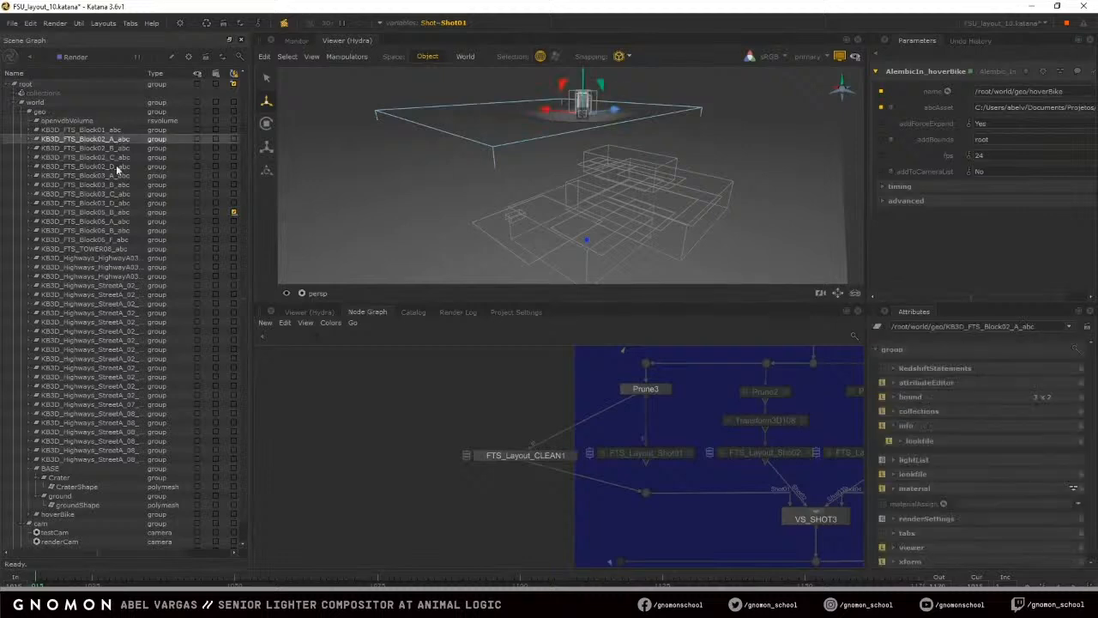
pyautogui.keyDown('shift'); pyautogui.click(117, 239); pyautogui.keyUp('shift')
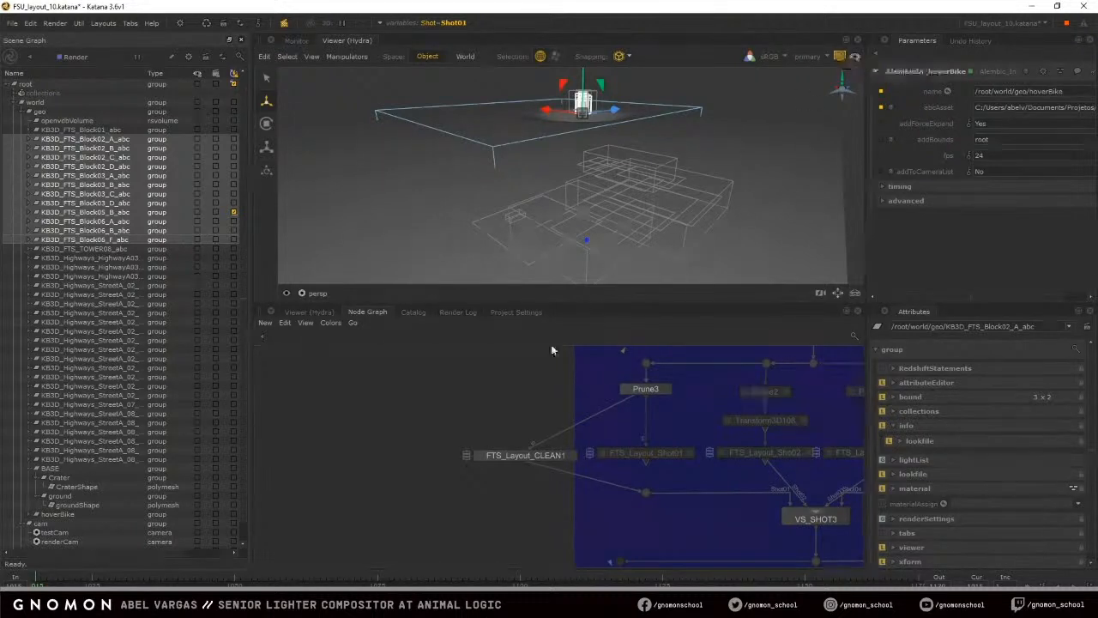
pyautogui.click(696, 74)
pyautogui.scroll(-3, 692, 486)
pyautogui.scroll(3, 692, 486)
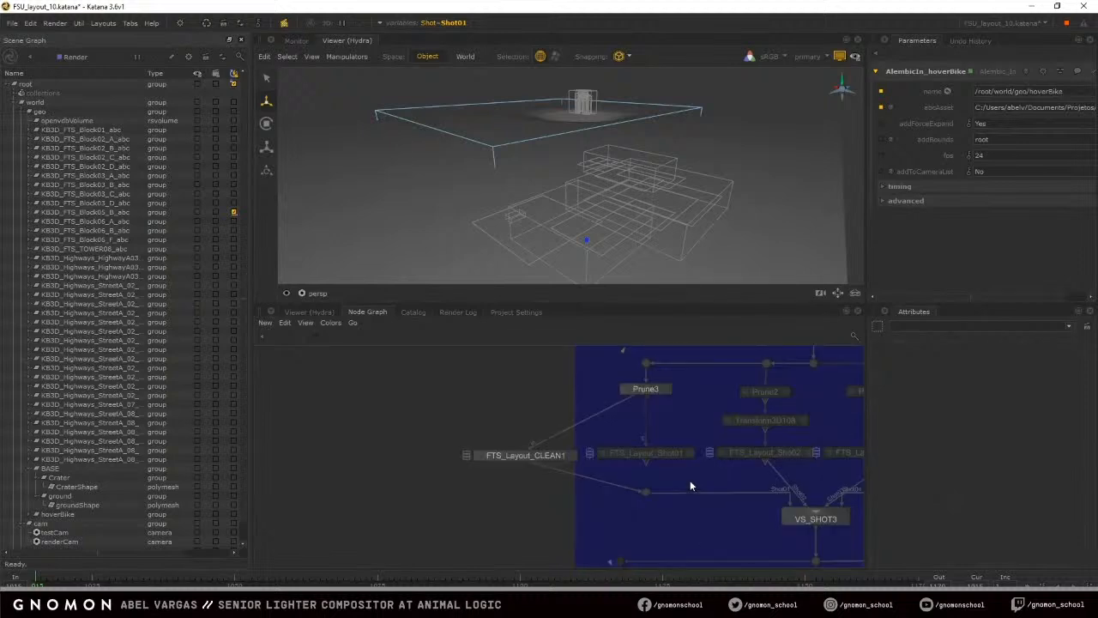
# Show the second Hydra viewer in the lower pane with a view over the whole ground, and turn off its snapping
pyautogui.click(297, 312)
pyautogui.keyDown('alt'); pyautogui.moveTo(504, 466); pyautogui.dragTo(597, 452); pyautogui.keyUp('alt')
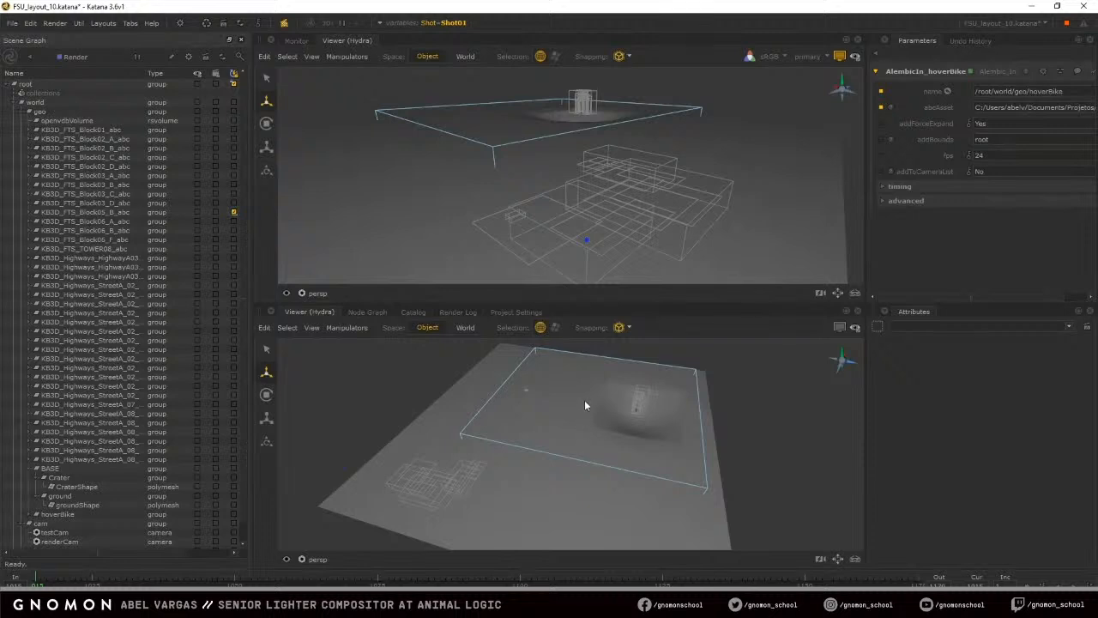
pyautogui.click(618, 328)
# Compare the positions of Block01 and the ground mesh, and expand the second HighwayA03 group to display its full geometry
pyautogui.click(78, 130)
pyautogui.moveTo(441, 500)
pyautogui.keyDown('alt'); pyautogui.mouseDown()
pyautogui.moveTo(446, 513)
pyautogui.moveTo(446, 495)
pyautogui.mouseUp(); pyautogui.keyUp('alt')
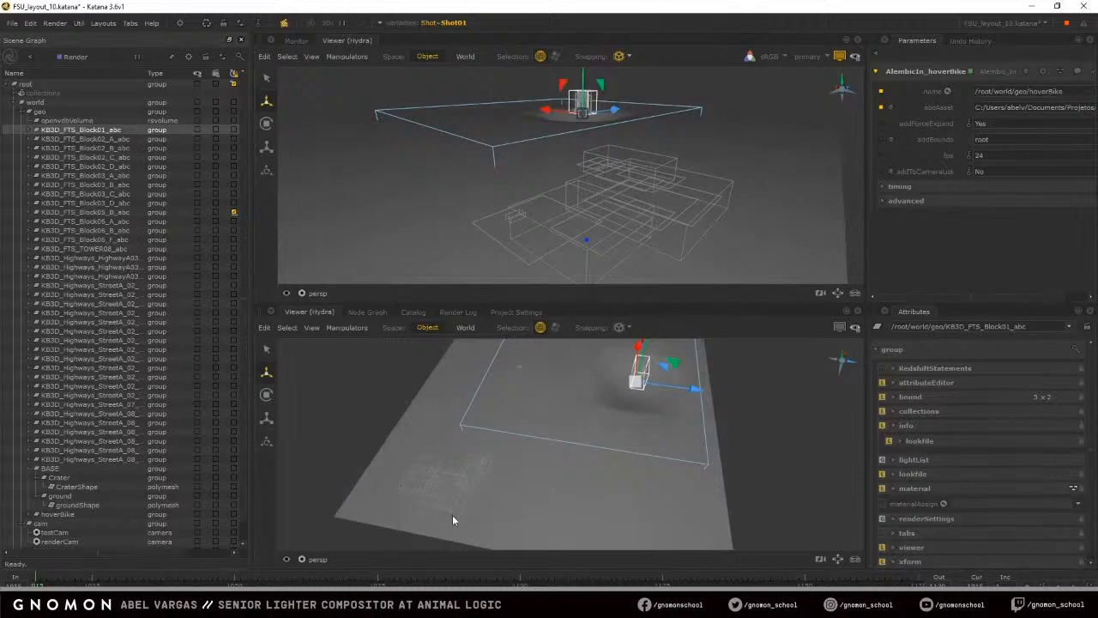
pyautogui.click(431, 508)
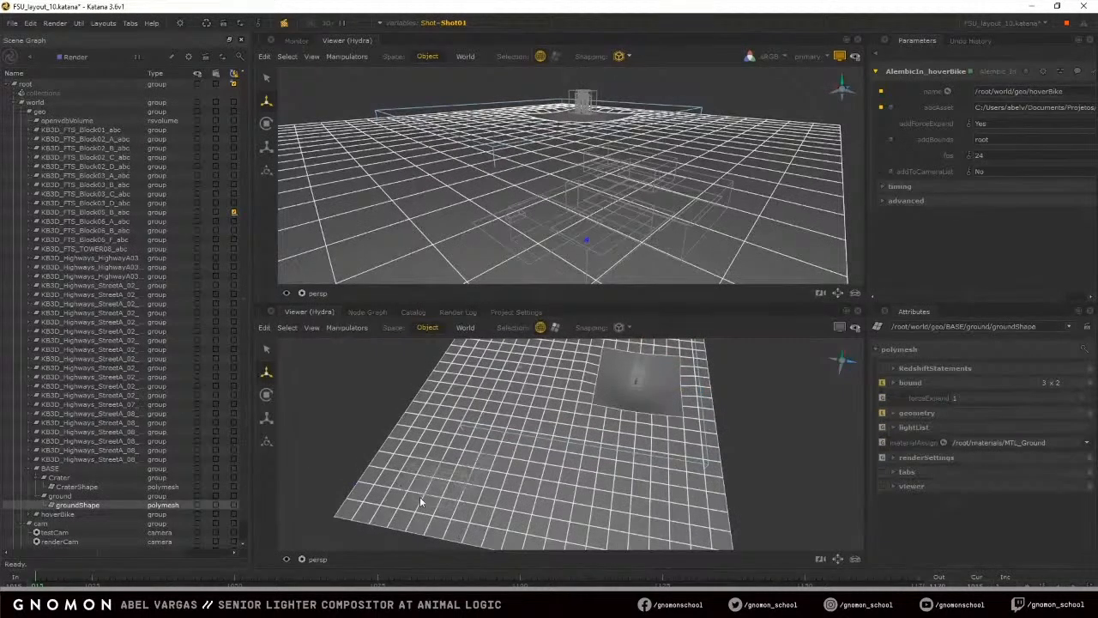
pyautogui.click(86, 267)
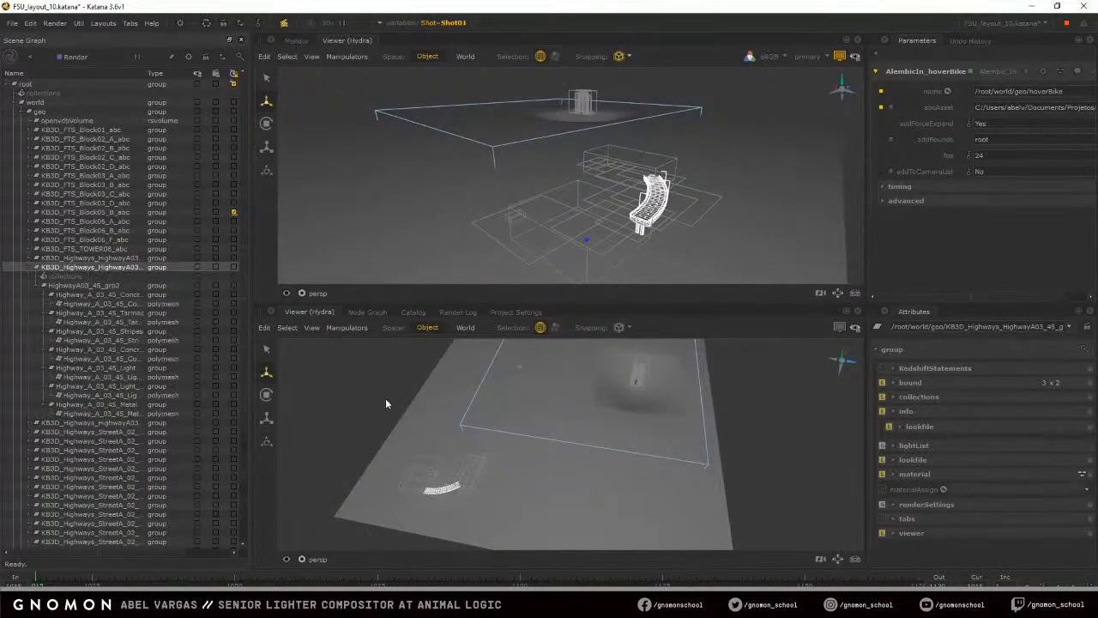
# Move the Block01 asset in the lower viewer from the distant cluster to beside the curved highway piece
pyautogui.click(72, 130)
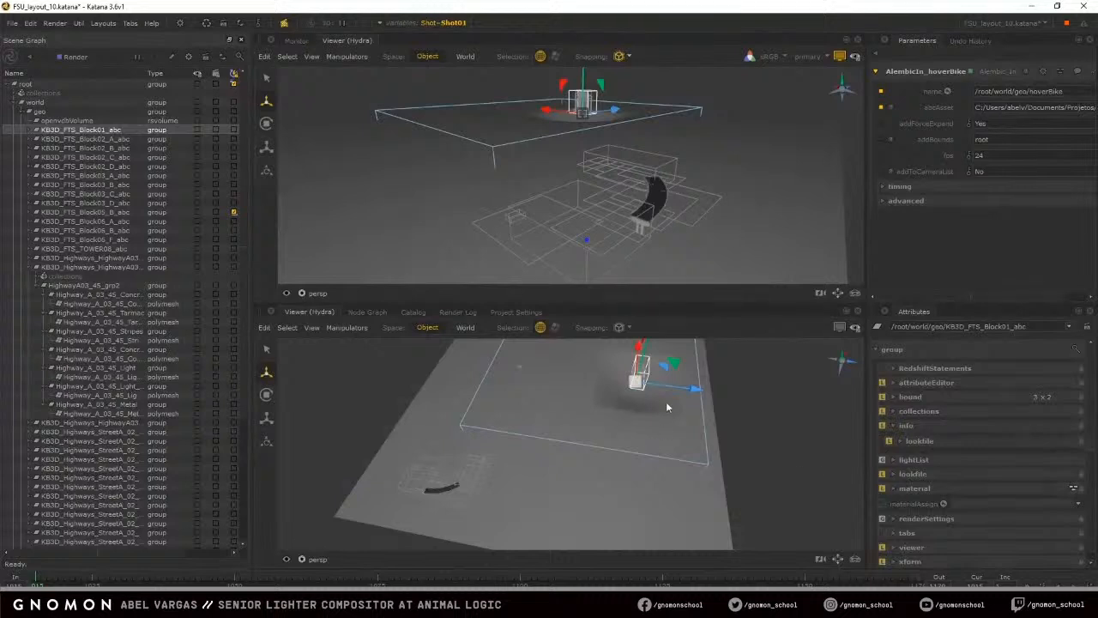
pyautogui.keyDown('alt'); pyautogui.moveTo(654, 426); pyautogui.dragTo(572, 377); pyautogui.keyUp('alt')
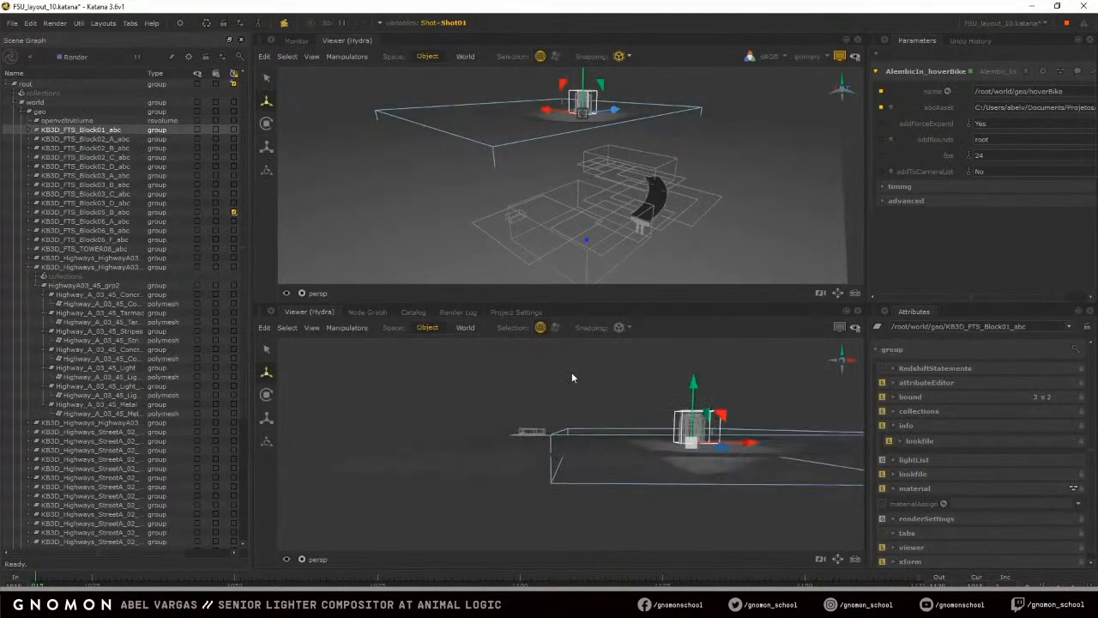
pyautogui.moveTo(745, 442); pyautogui.dragTo(480, 518)
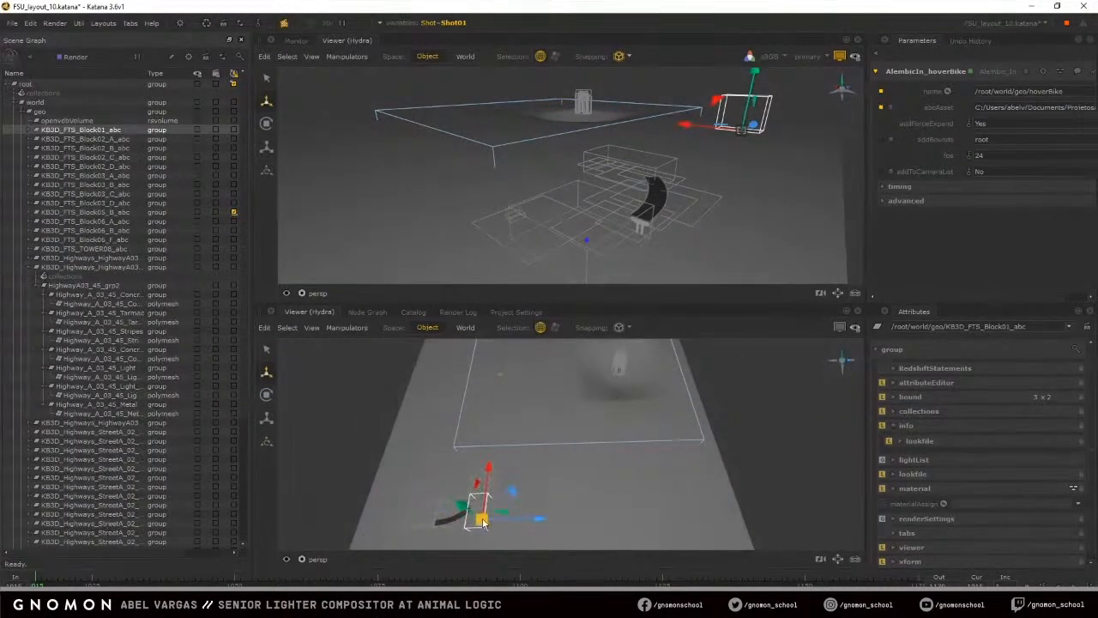
pyautogui.keyDown('alt'); pyautogui.moveTo(570, 542); pyautogui.dragTo(640, 477); pyautogui.keyUp('alt')
pyautogui.moveTo(566, 420); pyautogui.dragTo(566, 400)
pyautogui.keyDown('alt'); pyautogui.moveTo(501, 462); pyautogui.dragTo(603, 479); pyautogui.keyUp('alt')
pyautogui.click(596, 401)
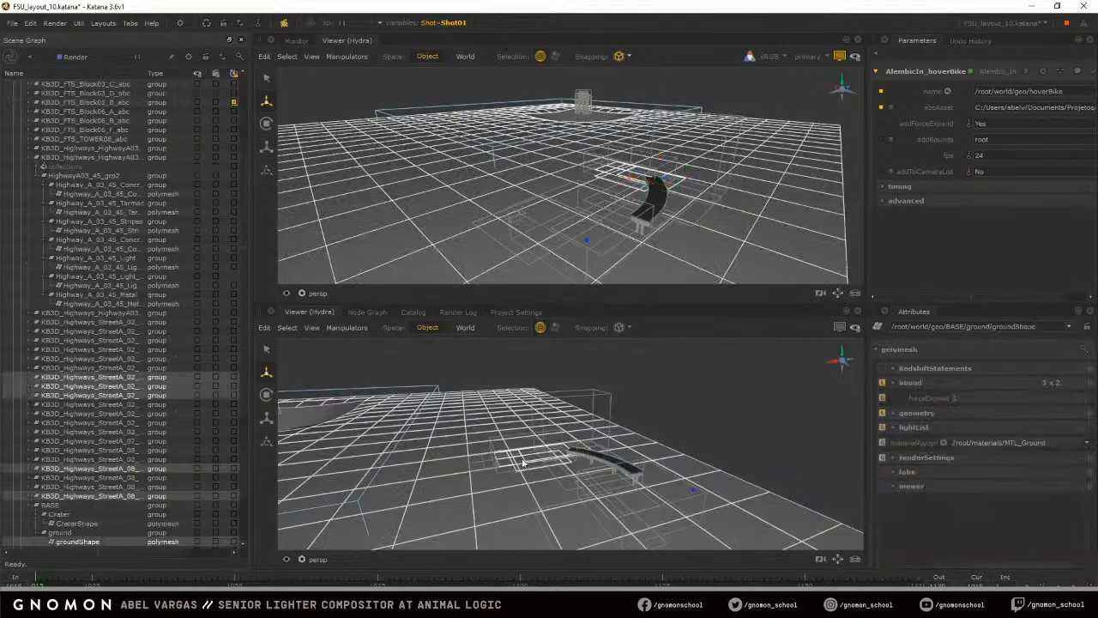
pyautogui.moveTo(596, 393); pyautogui.dragTo(611, 403)
pyautogui.keyDown('alt'); pyautogui.moveTo(600, 435); pyautogui.dragTo(546, 499); pyautogui.keyUp('alt')
# Nudge Block01 closer to the curved highway piece and adjust its rotation slightly
pyautogui.press('e')
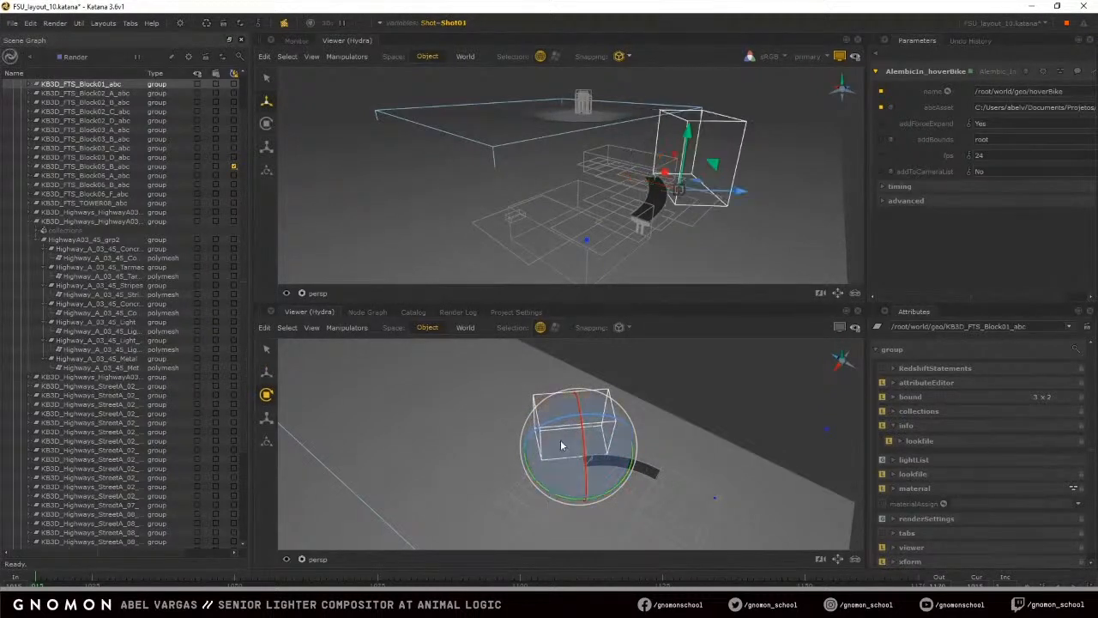
pyautogui.press('w')
pyautogui.moveTo(545, 429); pyautogui.dragTo(590, 445)
pyautogui.press('e')
pyautogui.moveTo(608, 498); pyautogui.dragTo(601, 497)
pyautogui.keyDown('alt'); pyautogui.moveTo(791, 462); pyautogui.dragTo(630, 374); pyautogui.keyUp('alt')
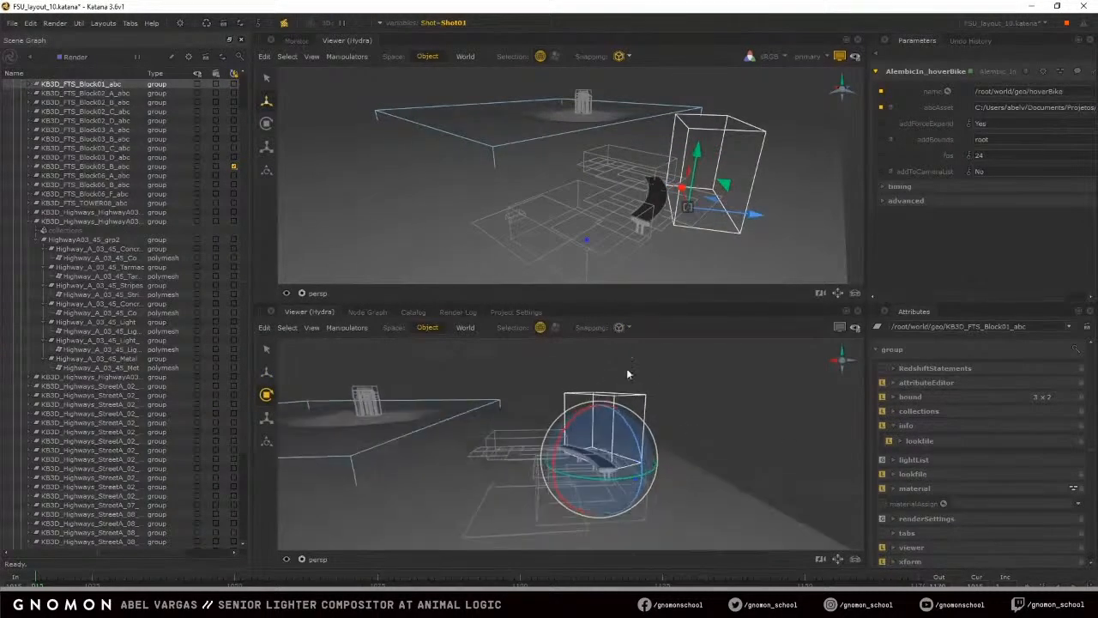
# Look through renderCam in the upper viewer and hide the rendered image overlay
pyautogui.click(314, 295)
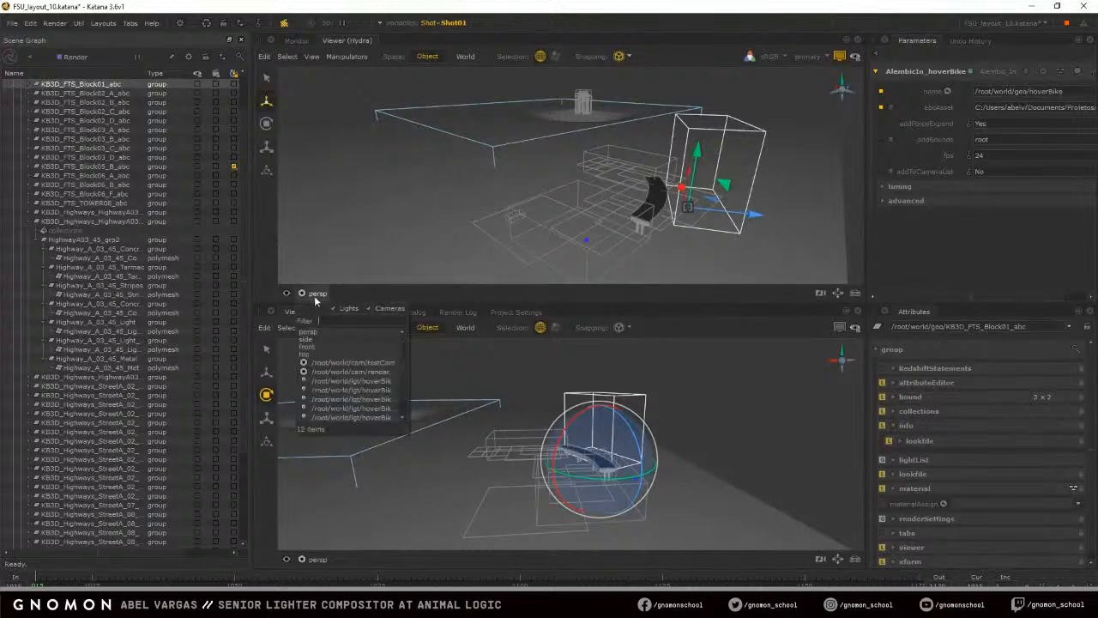
pyautogui.click(338, 373)
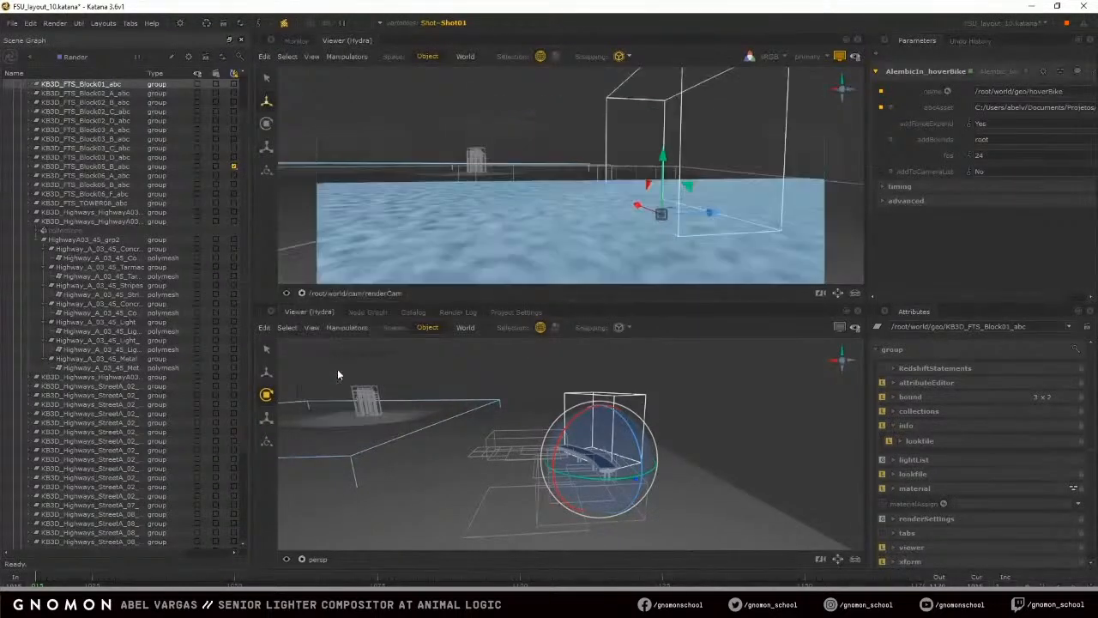
pyautogui.click(839, 57)
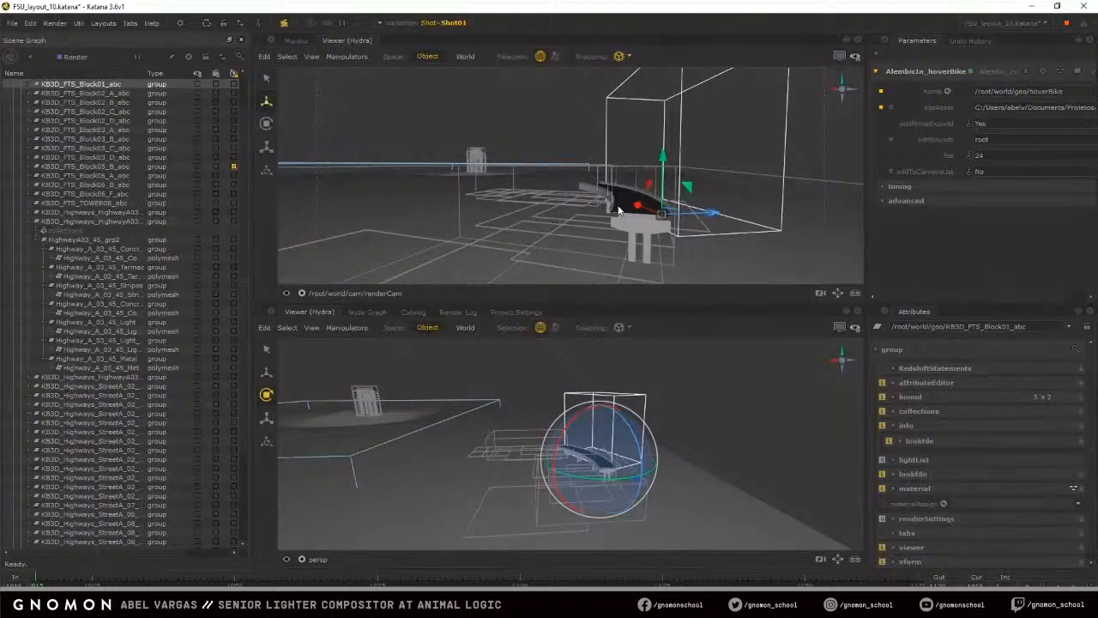
# Expand Block01 fully to display its geometry, rotate the building so its windowed facade faces the render camera, and deselect it
pyautogui.doubleClick(79, 85)
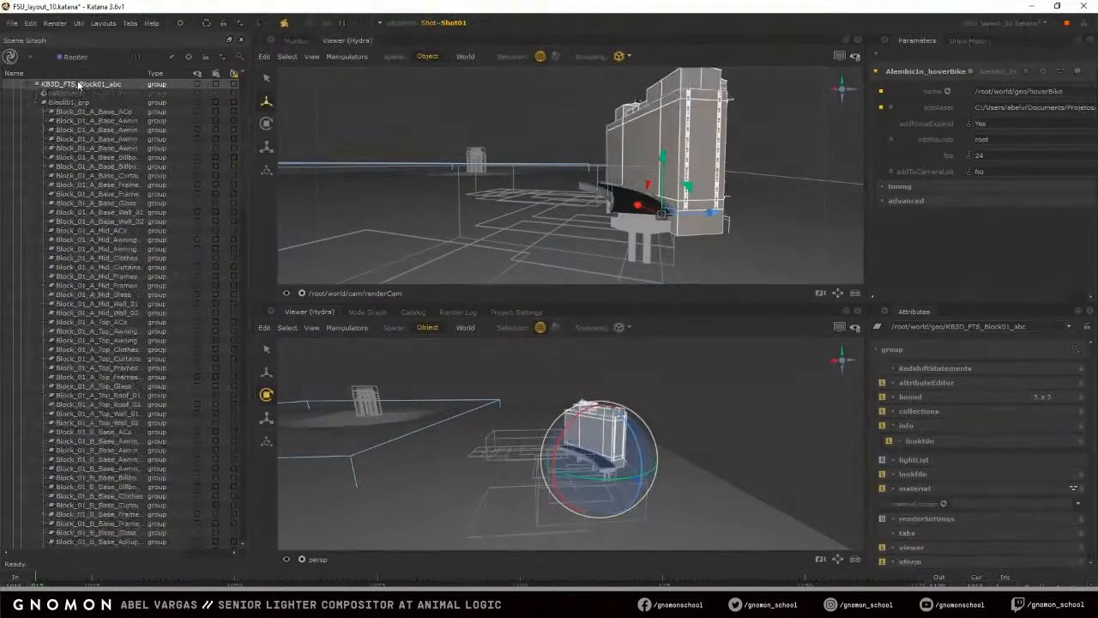
pyautogui.press('e')
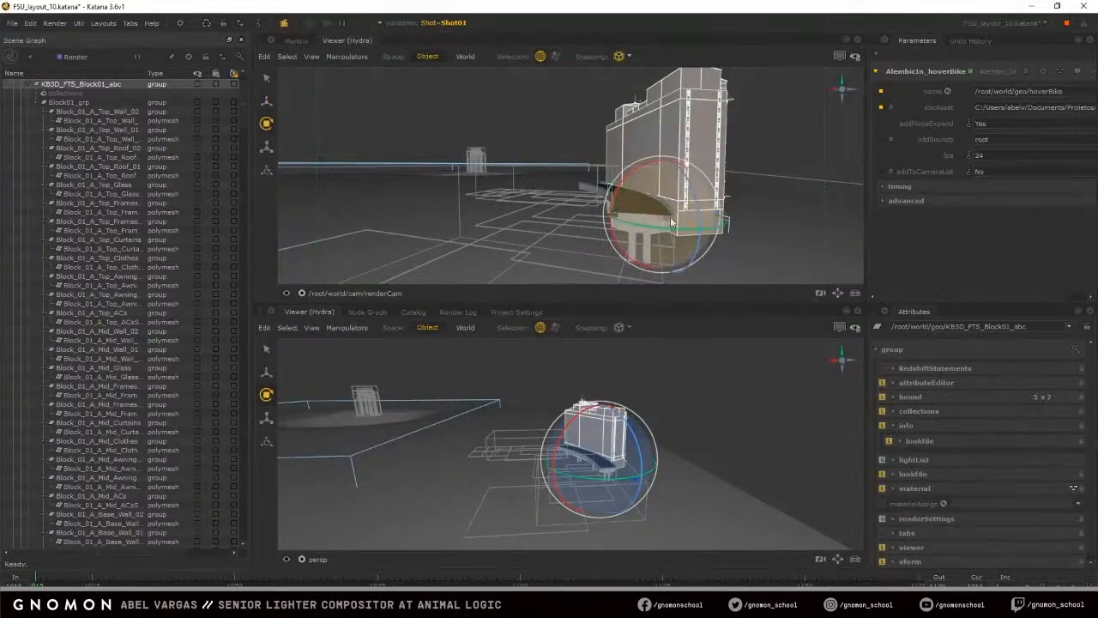
pyautogui.moveTo(705, 227); pyautogui.dragTo(511, 221)
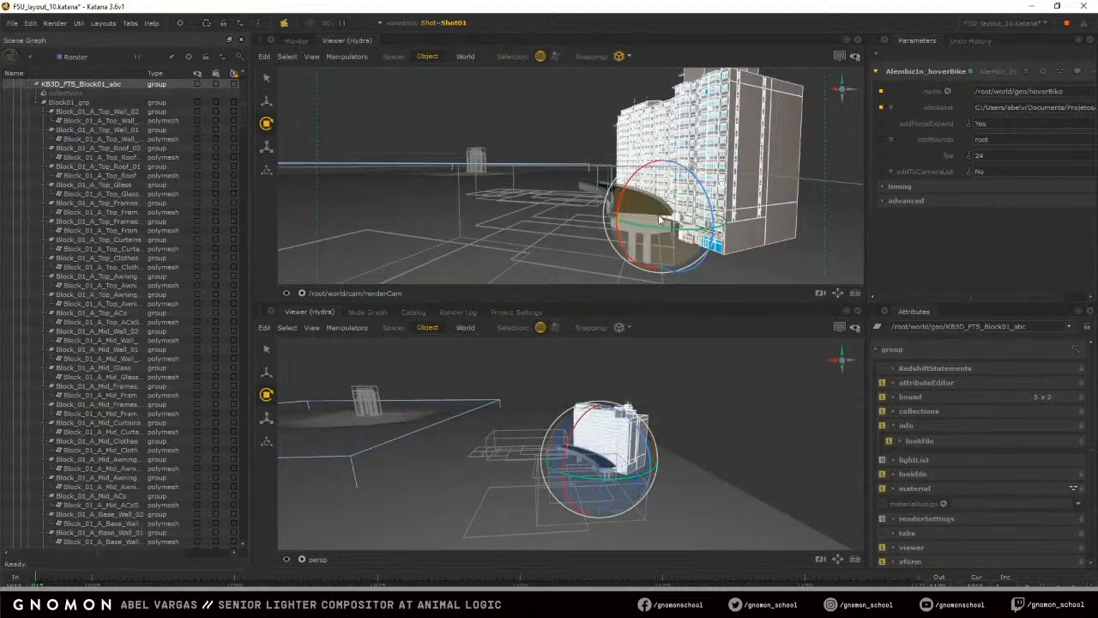
pyautogui.click(515, 133)
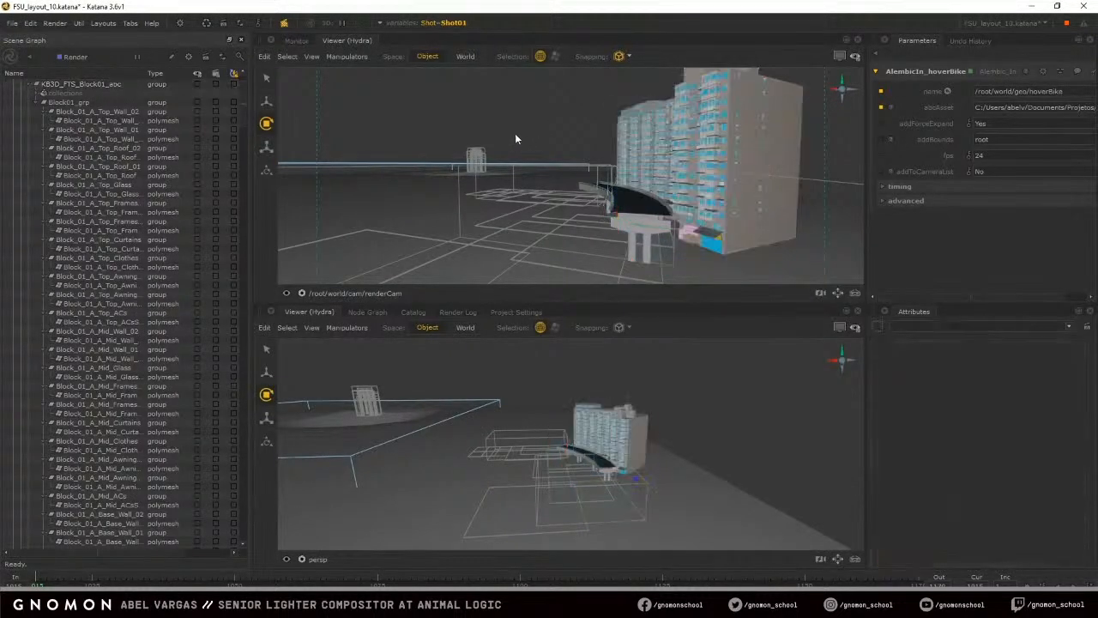
# Collapse the Block01 and HighwayA03 groups back to bounding boxes, with the renderCam viewer maximized
pyautogui.click(29, 85)
pyautogui.keyDown('alt'); pyautogui.moveTo(756, 430); pyautogui.dragTo(634, 442); pyautogui.keyUp('alt')
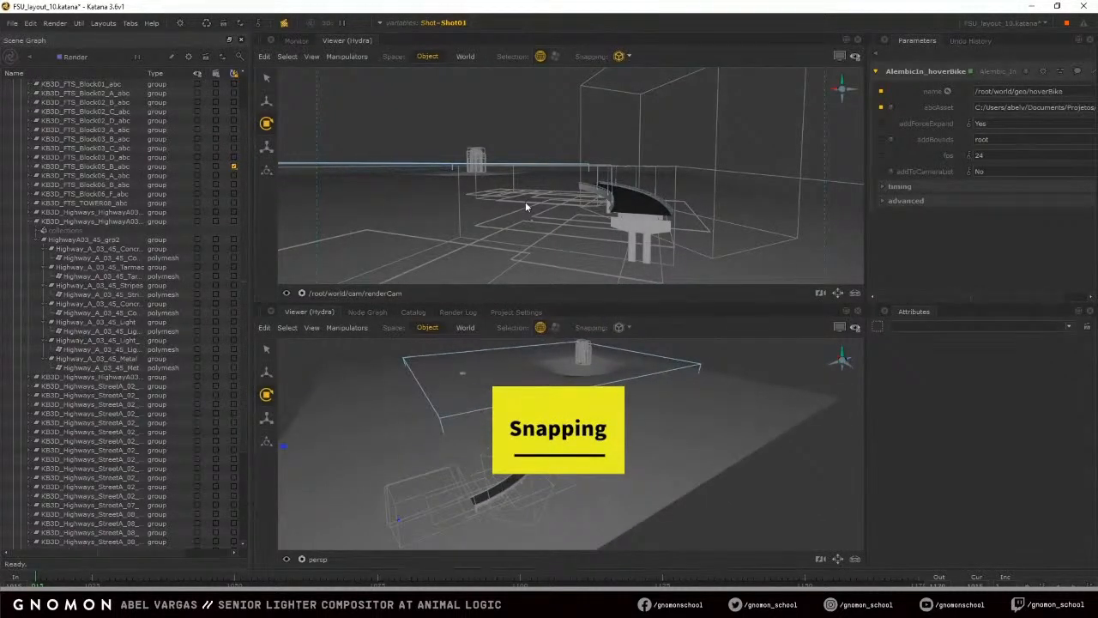
pyautogui.press('space')
pyautogui.click(36, 222)
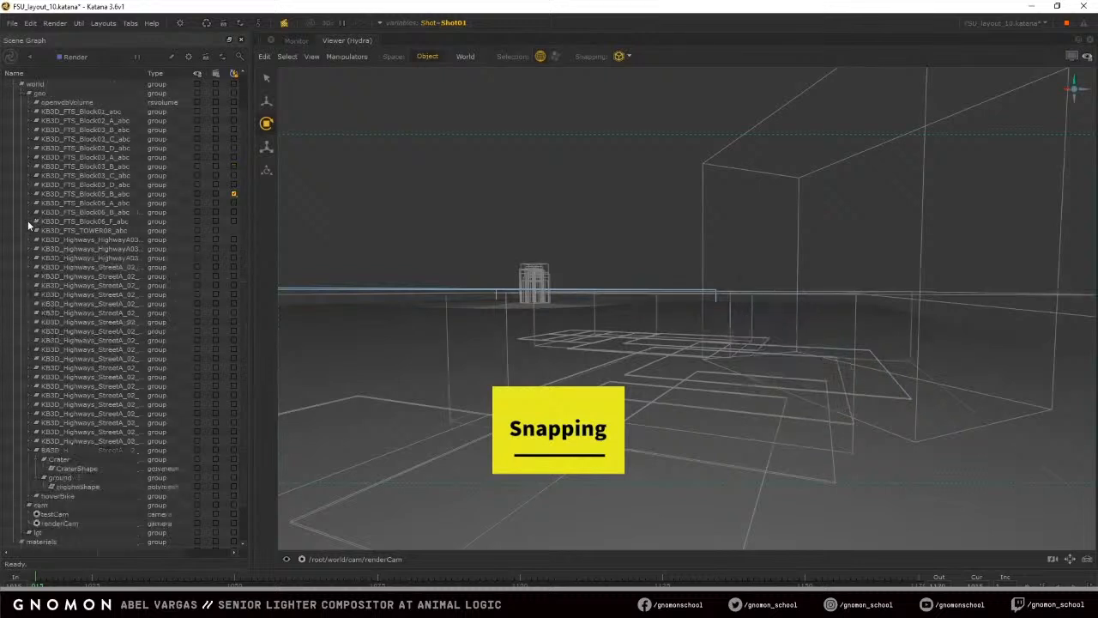
# Check the snapping options and move Block02_A from the distant cluster to the foreground, on the street side opposite Block01
pyautogui.click(99, 137)
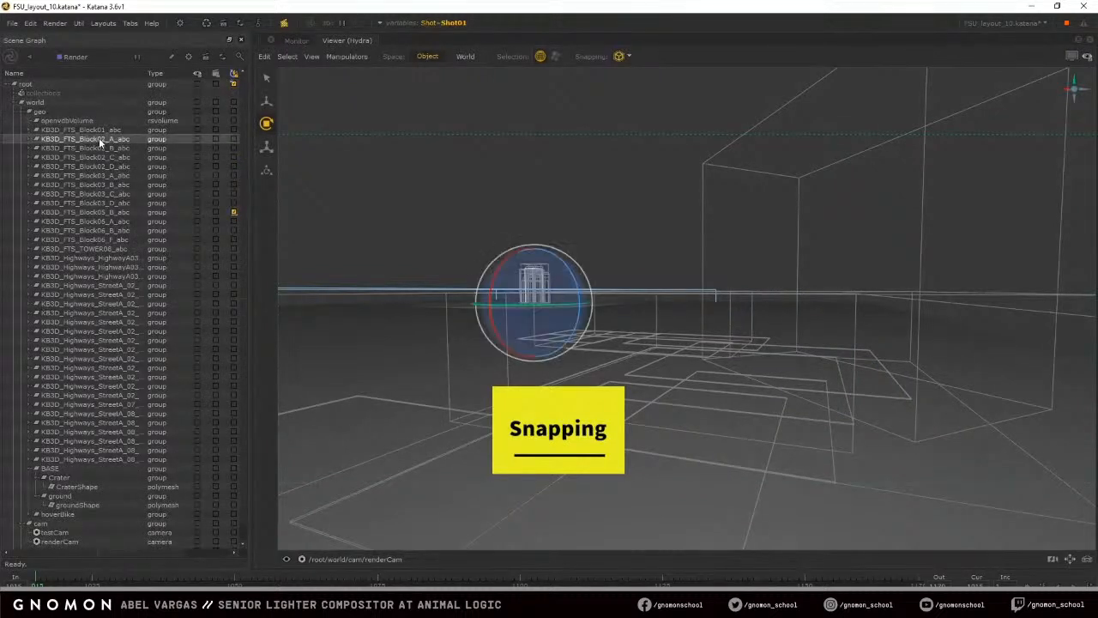
pyautogui.press('w')
pyautogui.click(618, 56)
pyautogui.click(672, 139)
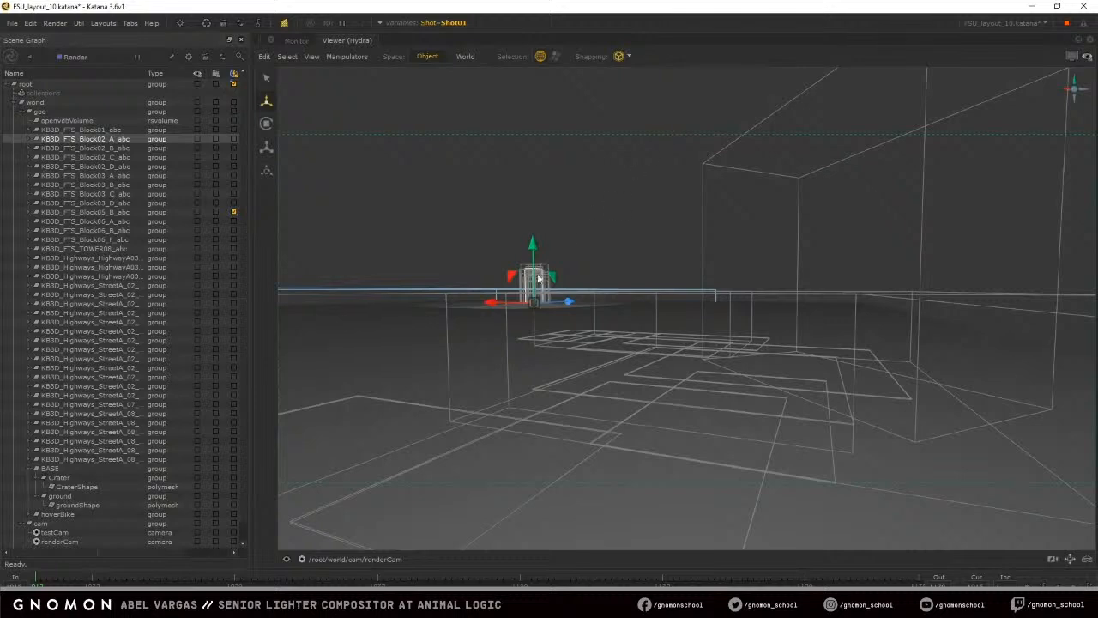
pyautogui.moveTo(533, 302); pyautogui.dragTo(388, 439)
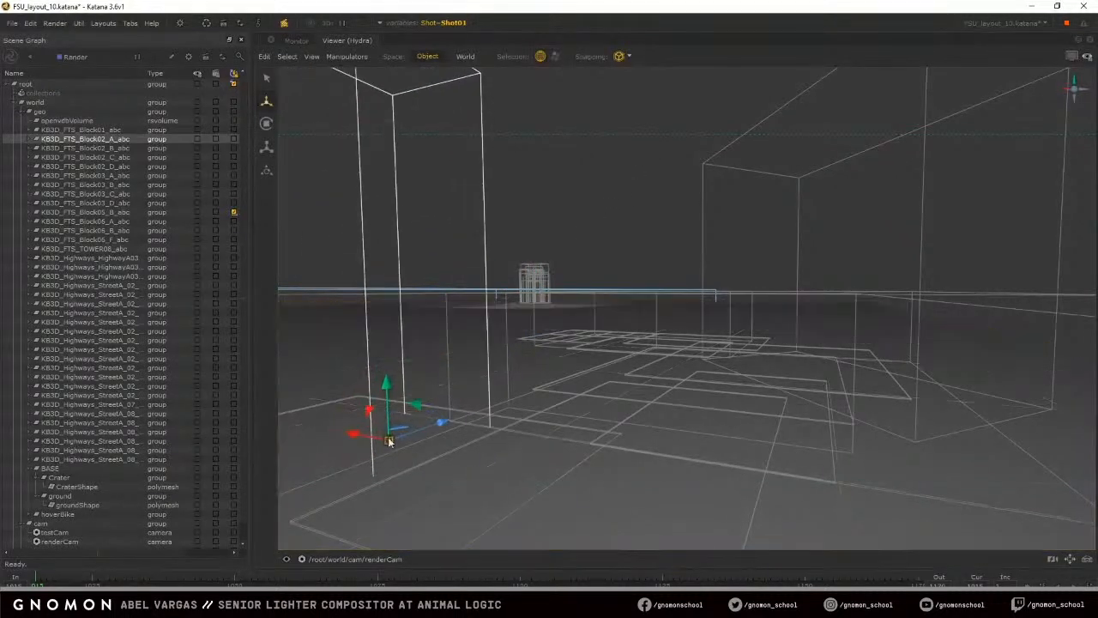
# Expand Block02_A to display its geometry, rotate its windowed facade toward the street, and collapse it in the restored pane layout
pyautogui.doubleClick(117, 140)
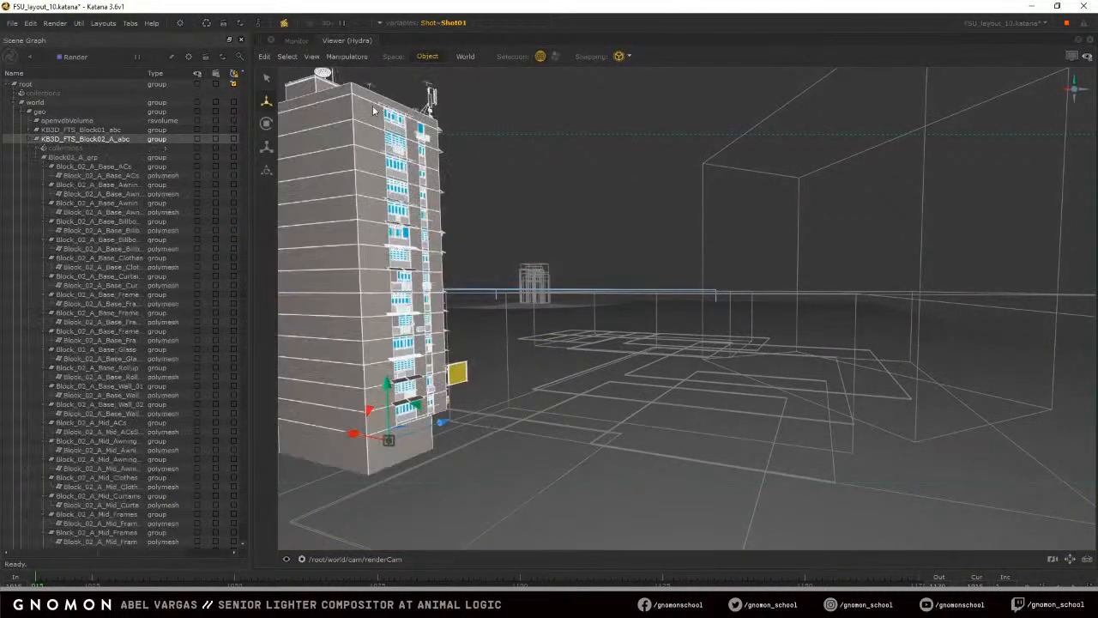
pyautogui.press('e')
pyautogui.moveTo(441, 446); pyautogui.dragTo(355, 458)
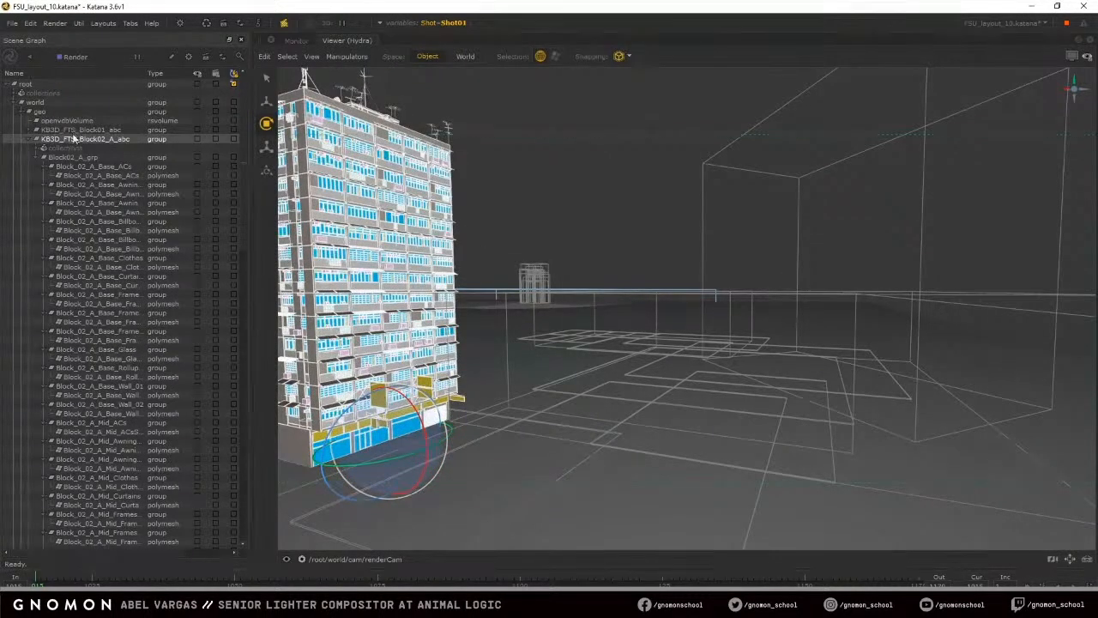
pyautogui.click(35, 139)
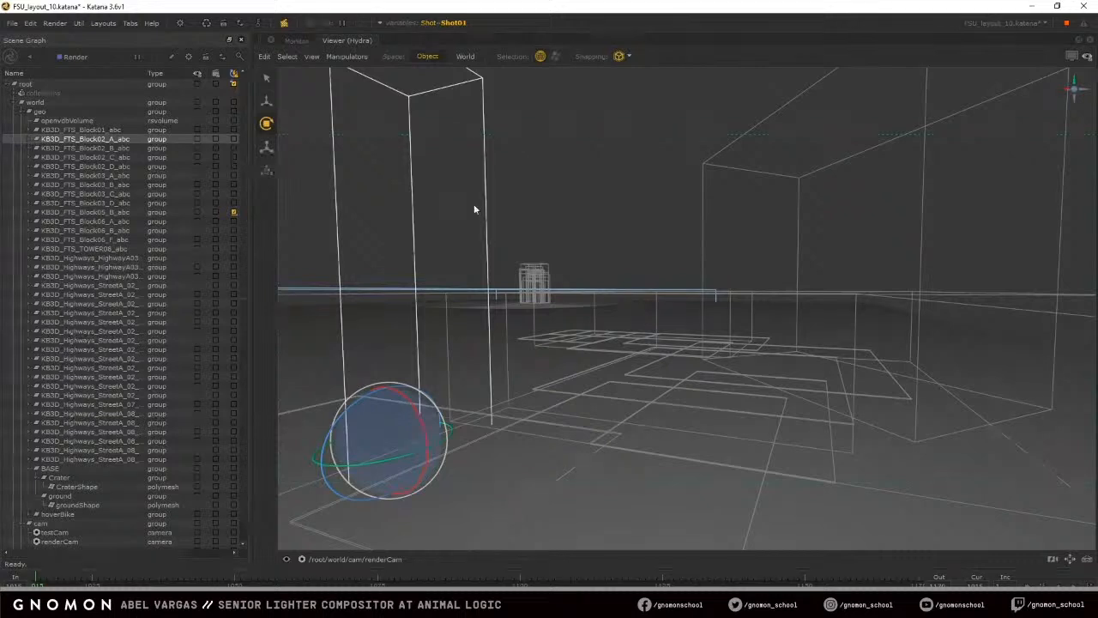
pyautogui.press('space')
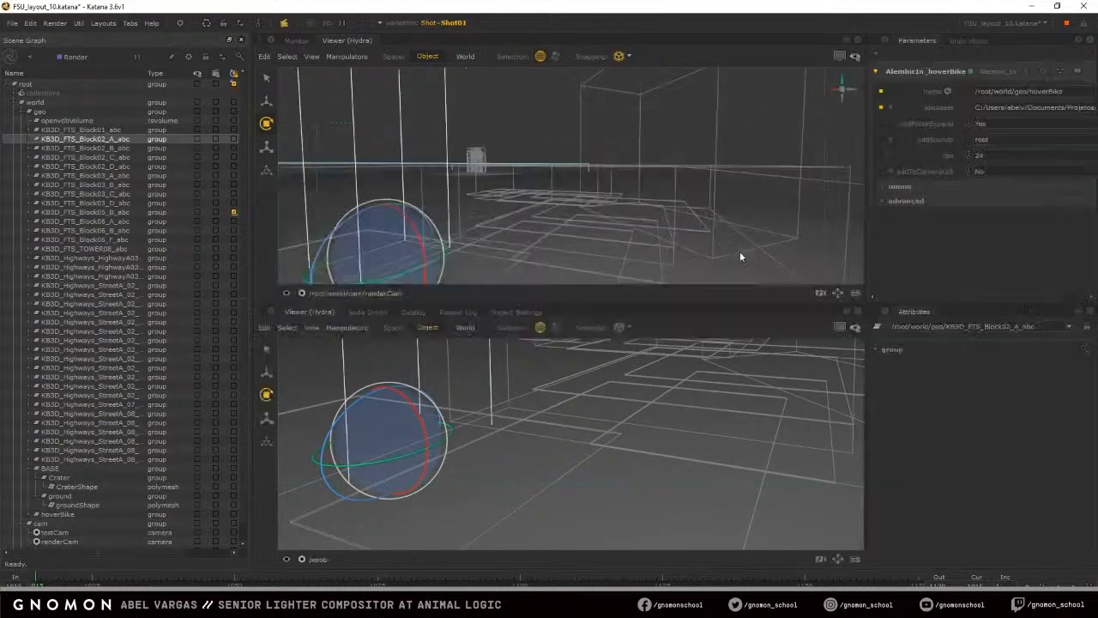
# Start a live render from the selected output render node and overlay it on the maximized renderCam viewer
pyautogui.click(365, 312)
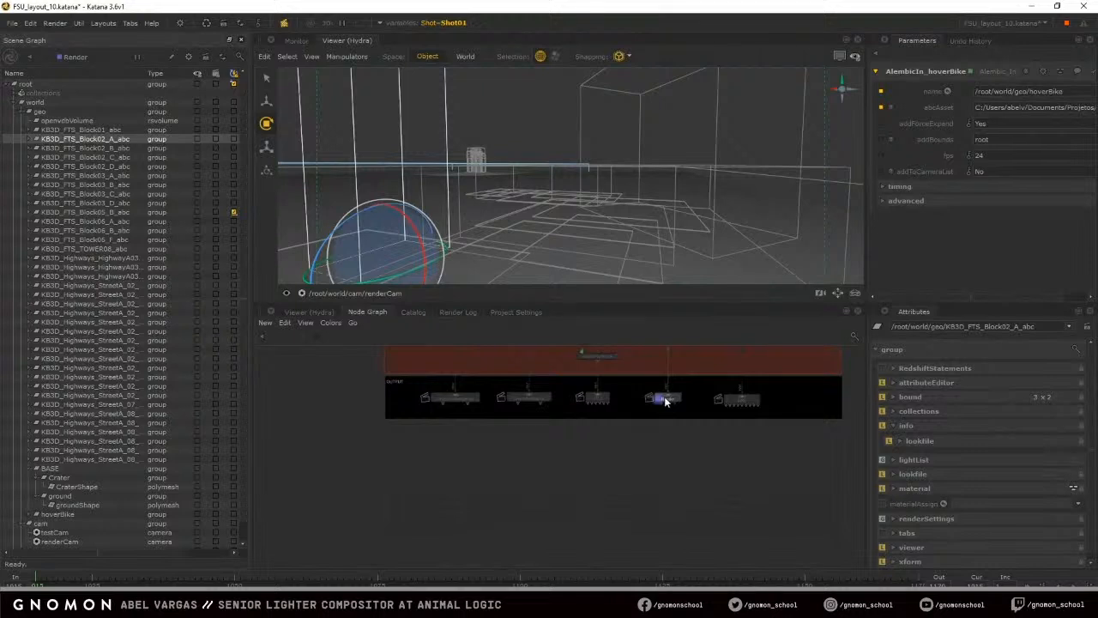
pyautogui.rightClick(661, 398)
pyautogui.click(689, 434)
pyautogui.press('space')
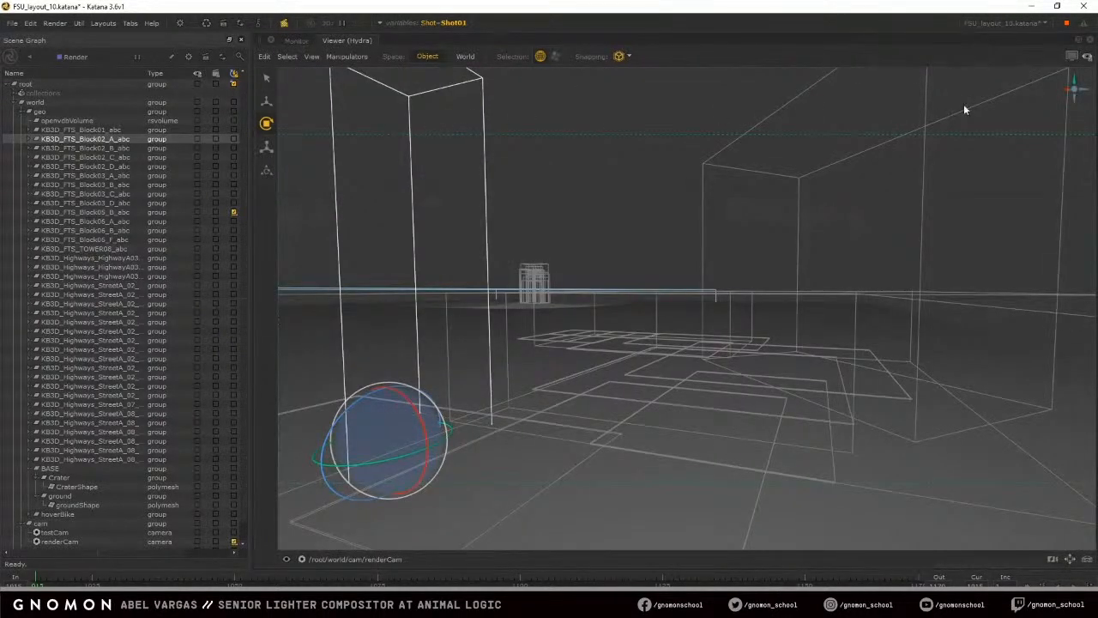
pyautogui.click(1070, 56)
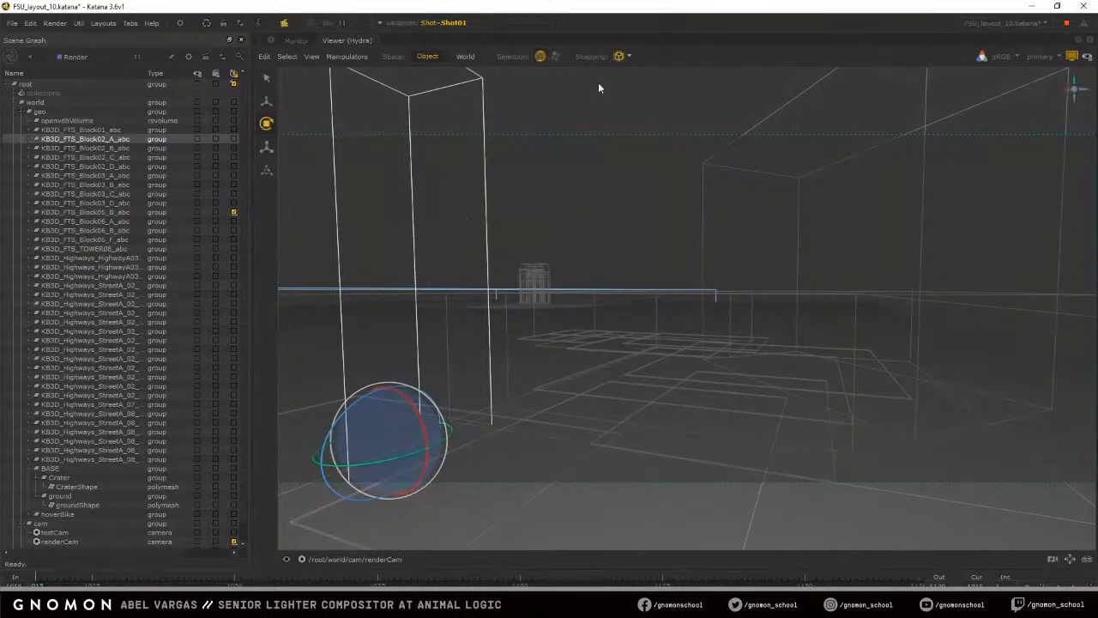
# Enable live render updates for the Block01 building group
pyautogui.click(90, 211)
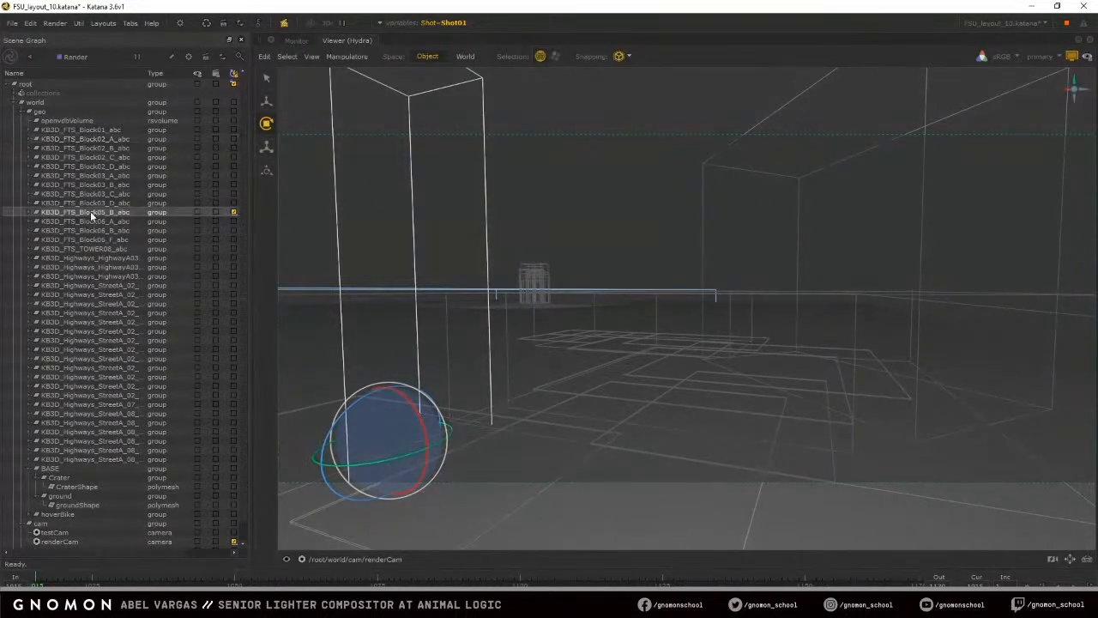
pyautogui.click(107, 131)
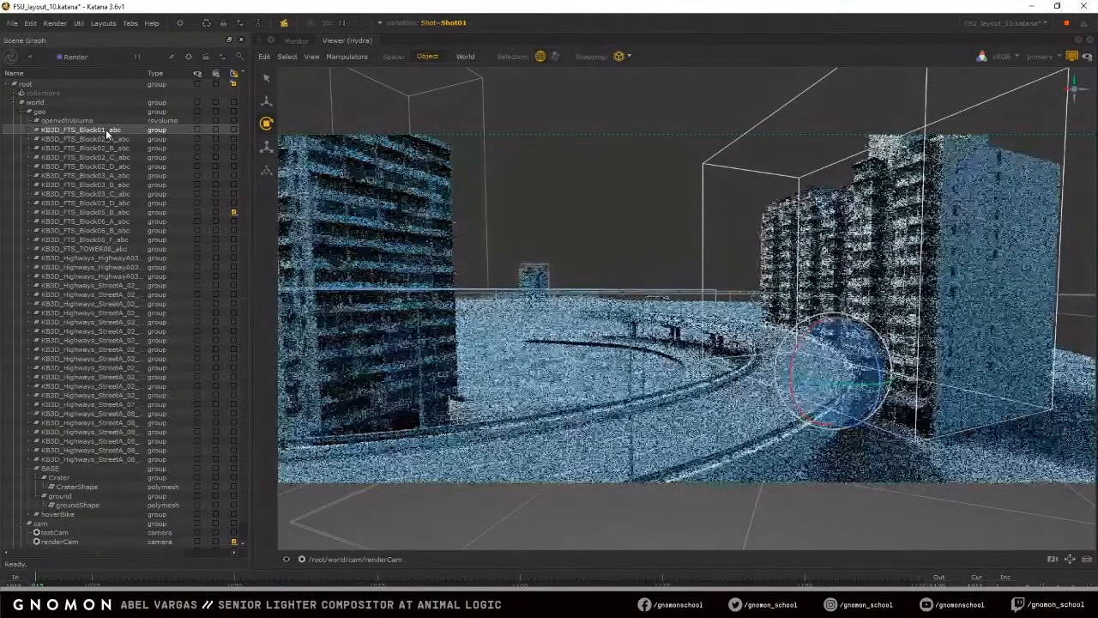
pyautogui.click(233, 131)
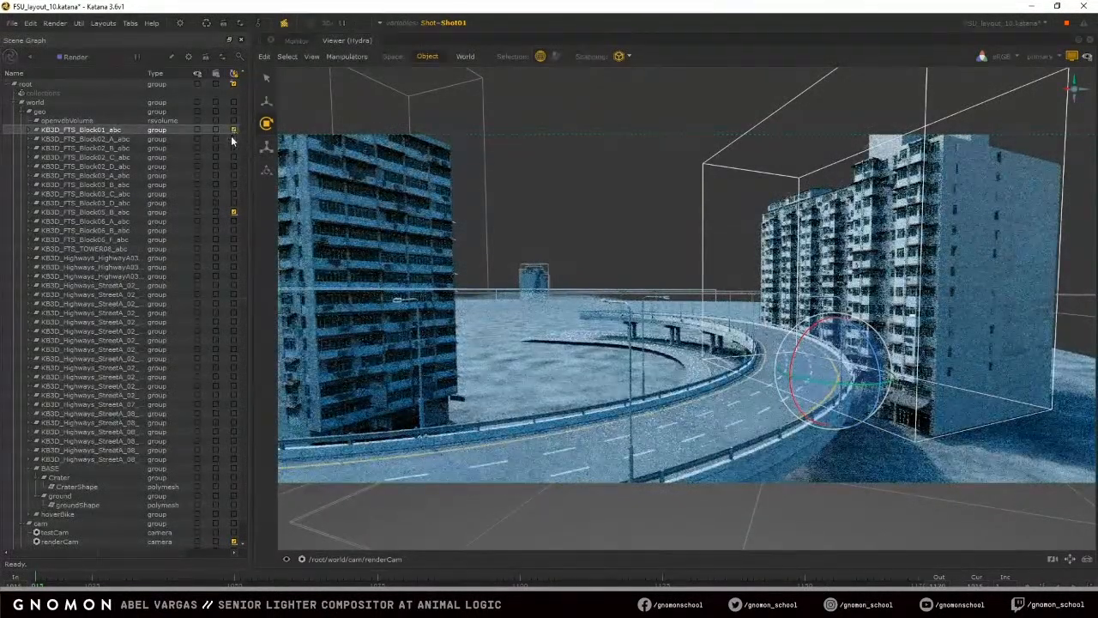
# Enable live render updates for Block02_A, rotate it slightly along the highway, and shift it toward the near edge of the camera frame
pyautogui.click(422, 92)
pyautogui.moveTo(403, 455); pyautogui.dragTo(386, 457)
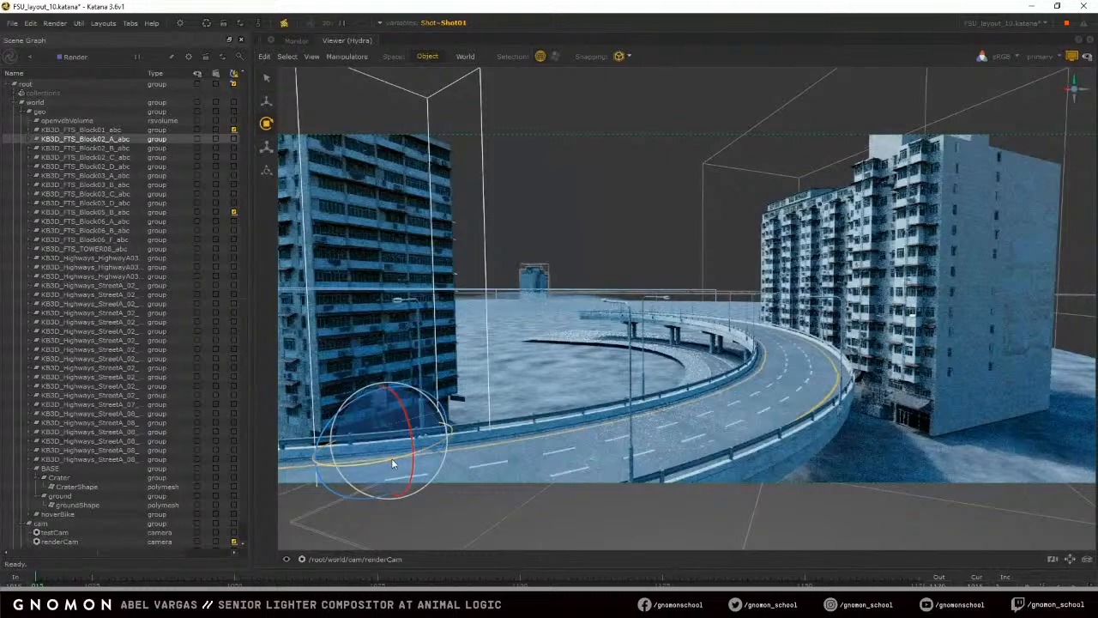
pyautogui.click(233, 139)
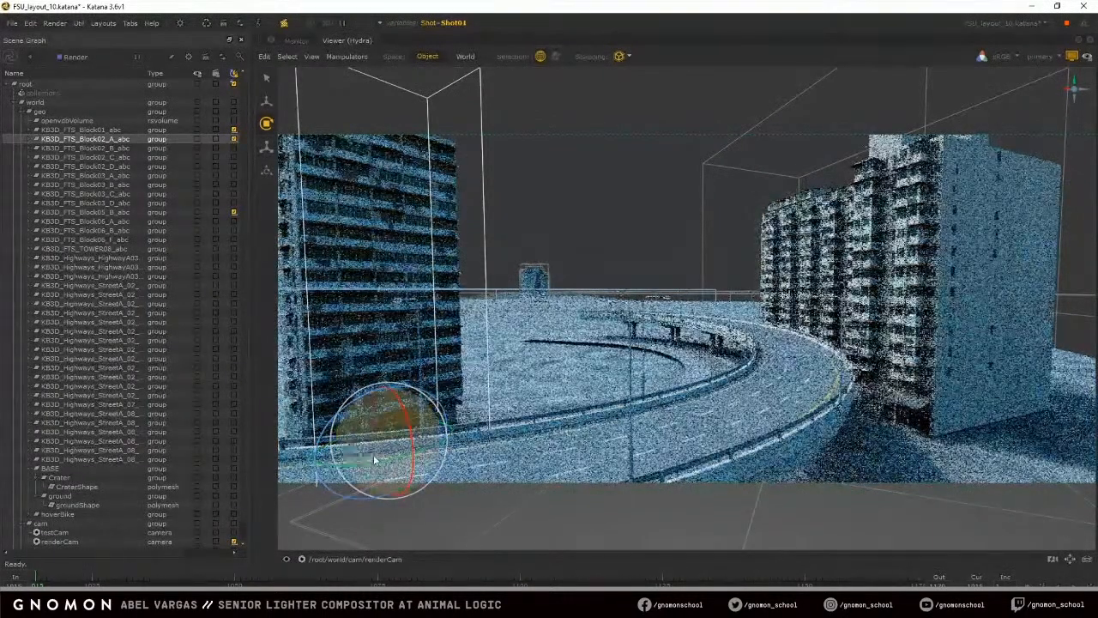
pyautogui.moveTo(385, 459); pyautogui.dragTo(376, 459)
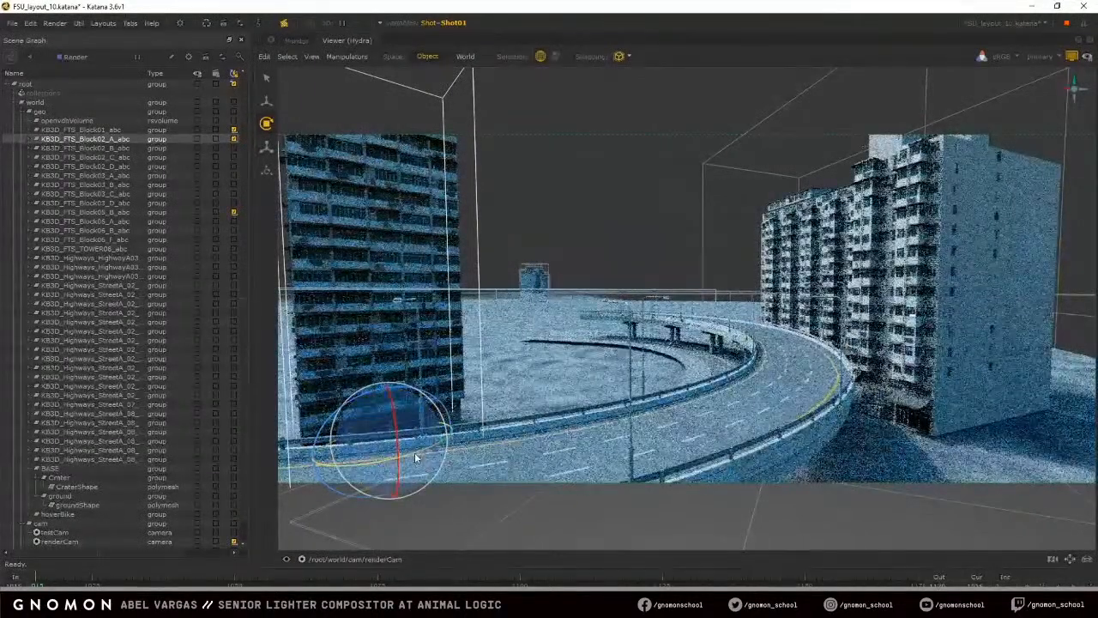
pyautogui.press('w')
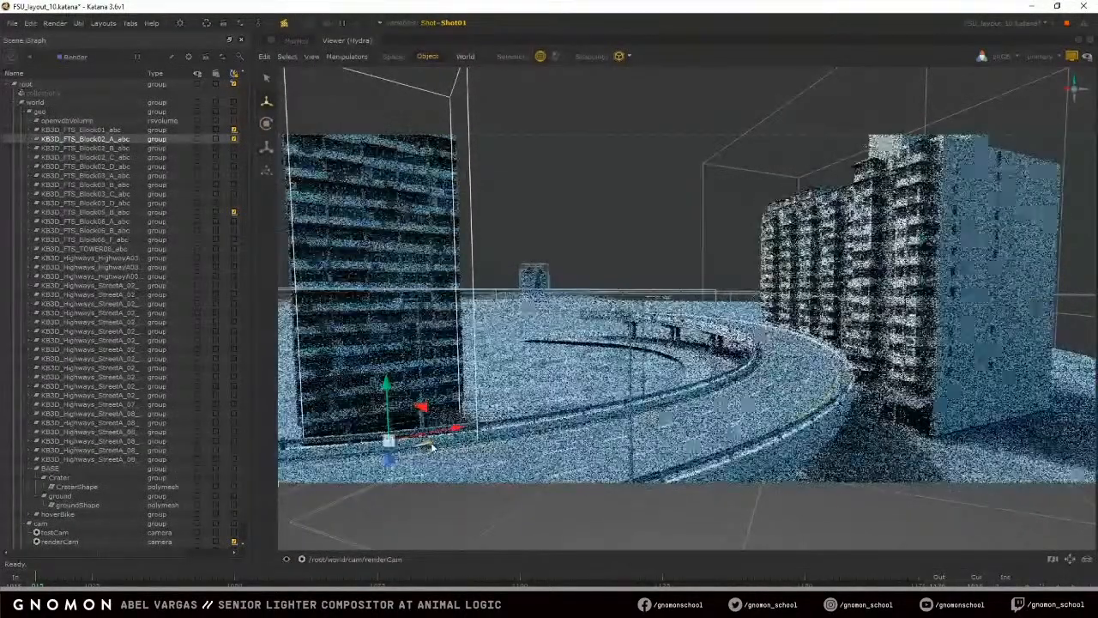
pyautogui.moveTo(457, 428); pyautogui.dragTo(436, 432)
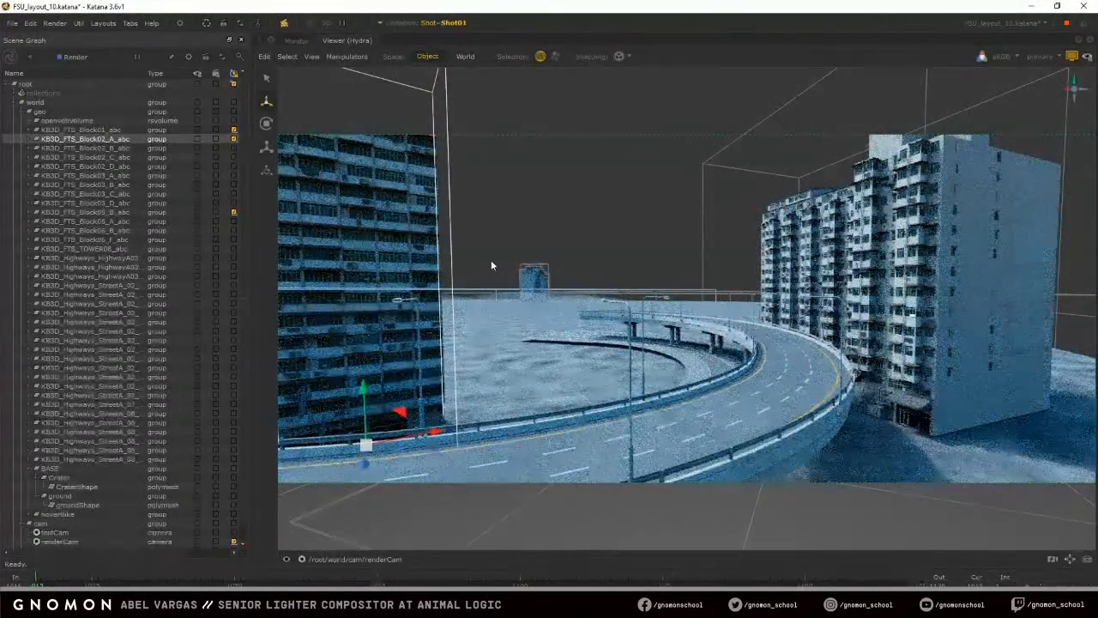
pyautogui.click(232, 129)
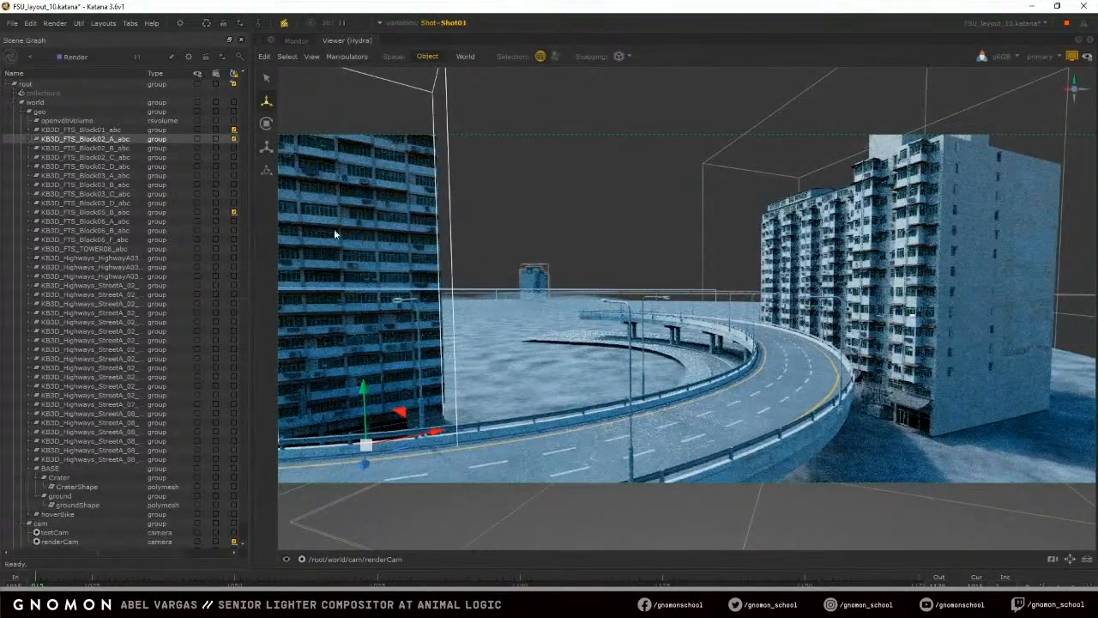
# Move Block02_B from the distant cluster to the foreground in front of Block01 and rotate it slightly
pyautogui.click(104, 148)
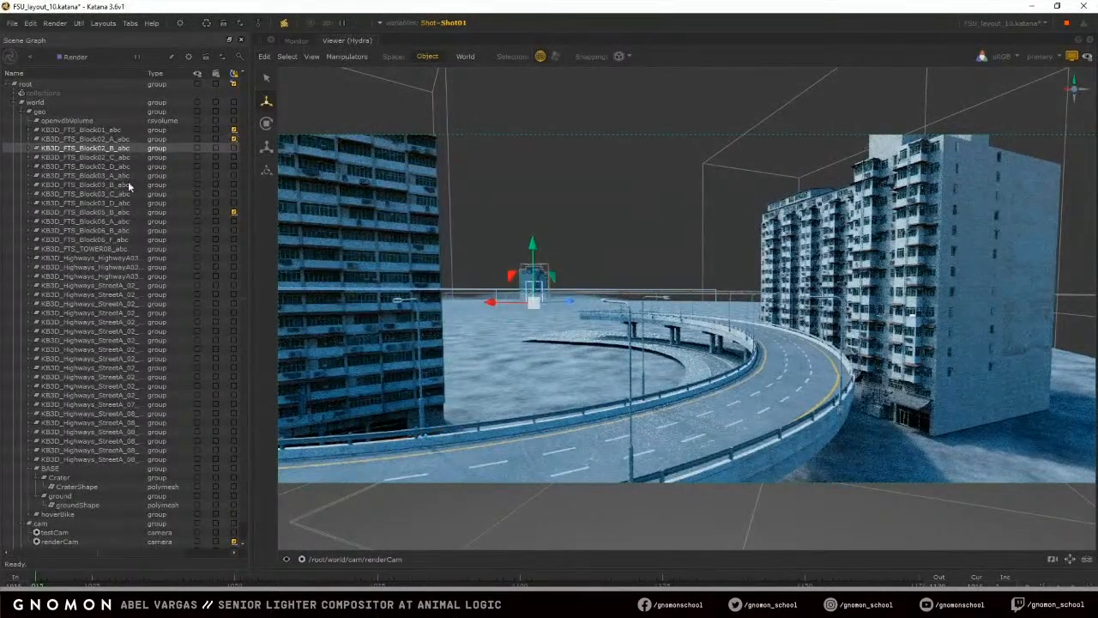
pyautogui.moveTo(534, 300); pyautogui.dragTo(885, 477)
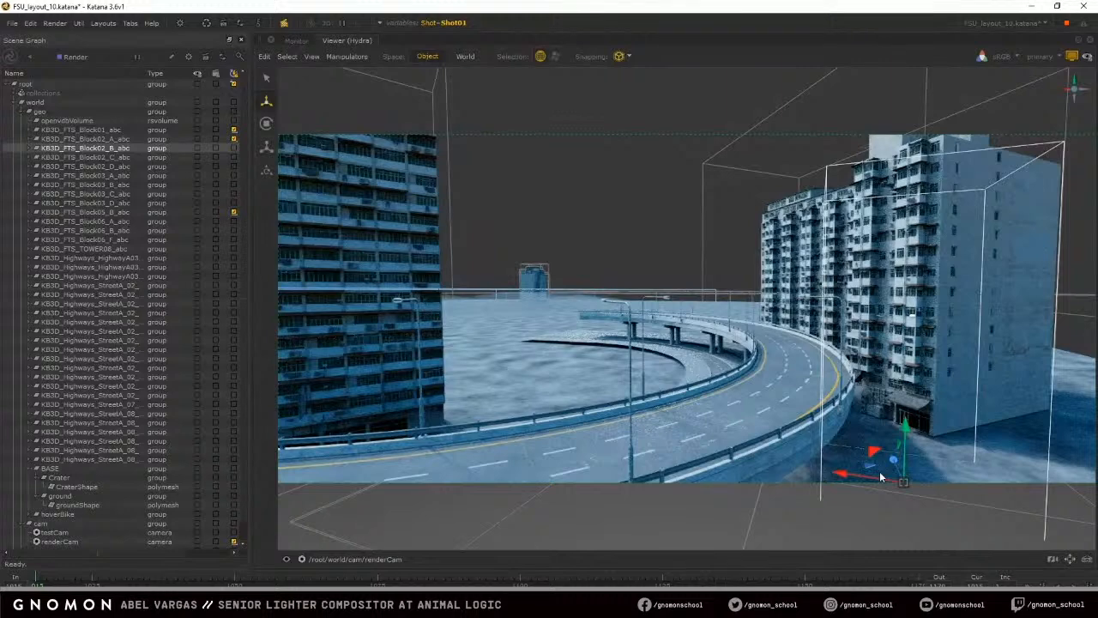
pyautogui.press('e')
pyautogui.moveTo(939, 508); pyautogui.dragTo(916, 514)
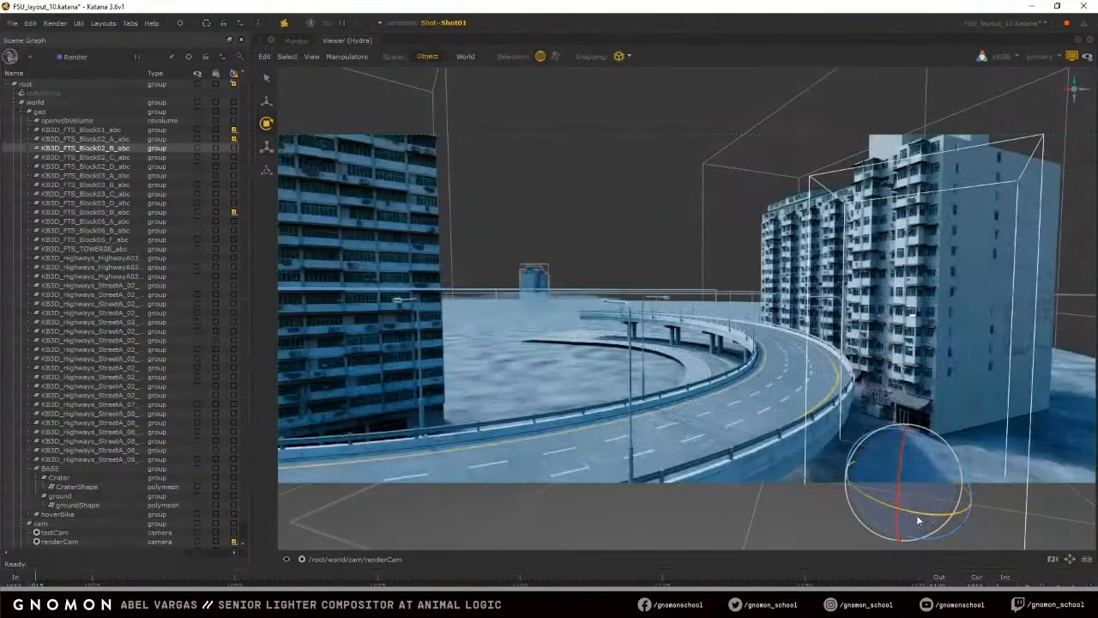
# Expand Block02_B to display its geometry, then reposition and rotate it so its balcony facade faces the highway
pyautogui.doubleClick(86, 150)
pyautogui.moveTo(860, 489); pyautogui.dragTo(895, 463)
pyautogui.press('w')
pyautogui.press('e')
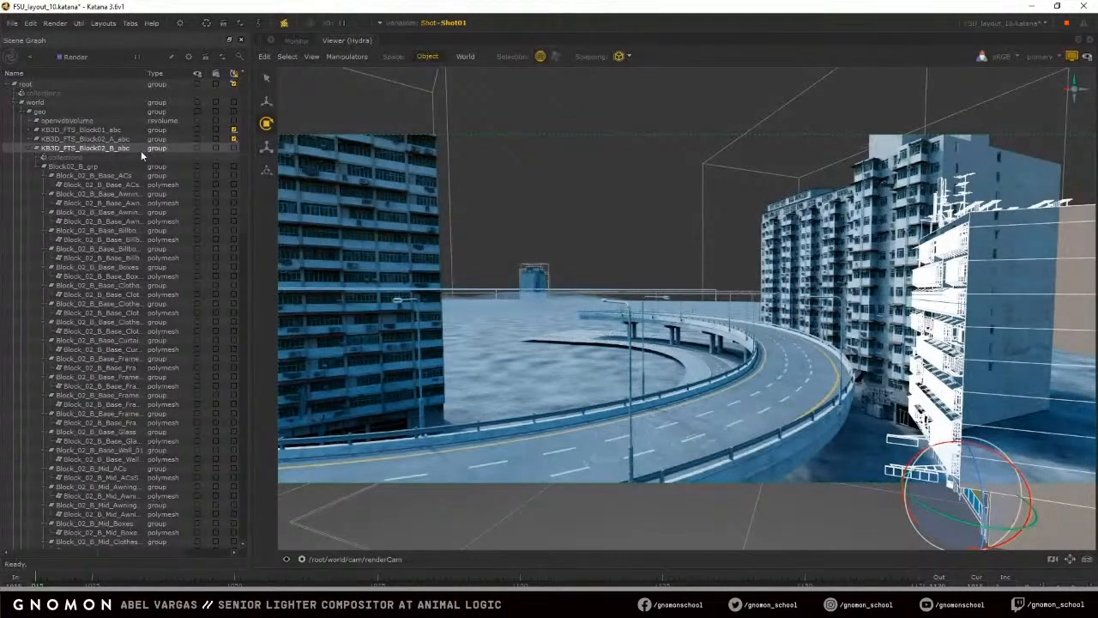
# Enable live render updates for Block02_B, collapse it to its bounding box, and deselect it
pyautogui.click(234, 149)
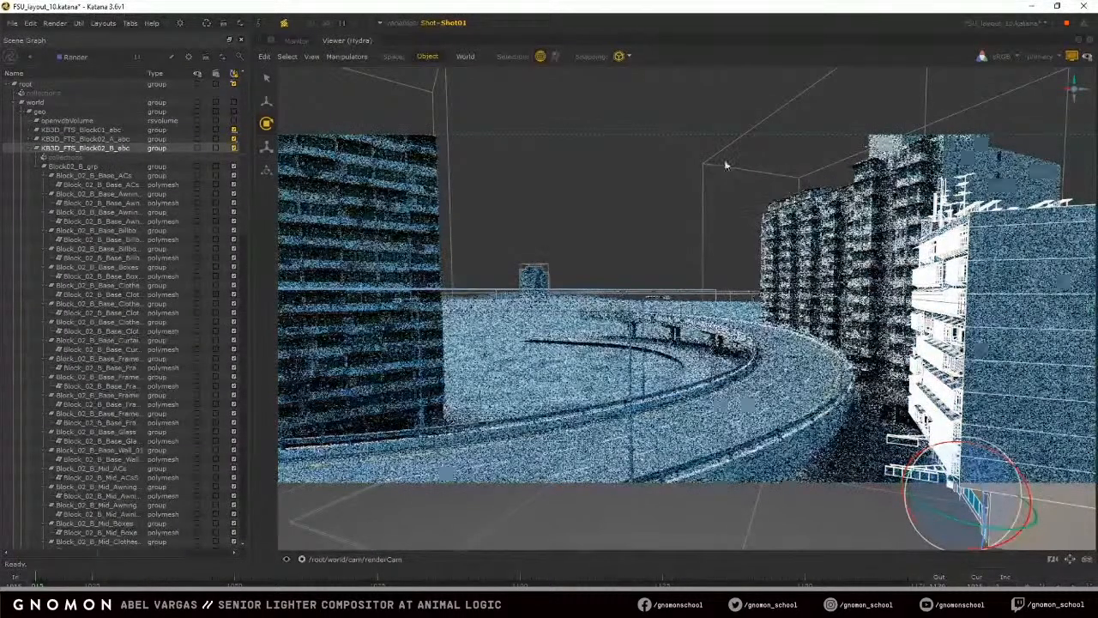
pyautogui.click(36, 149)
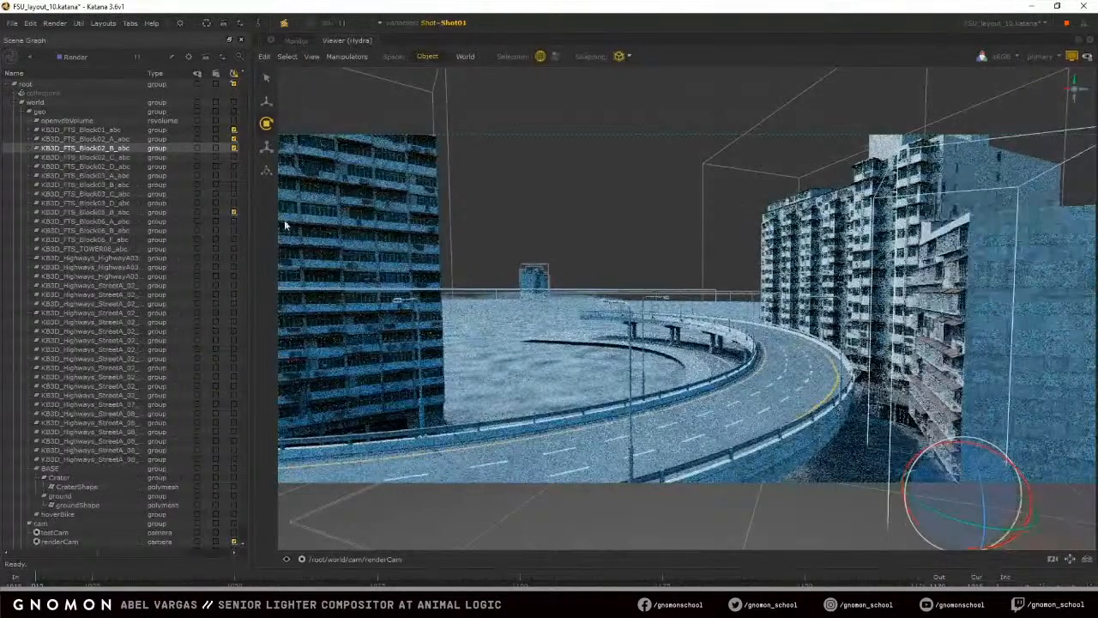
pyautogui.click(646, 193)
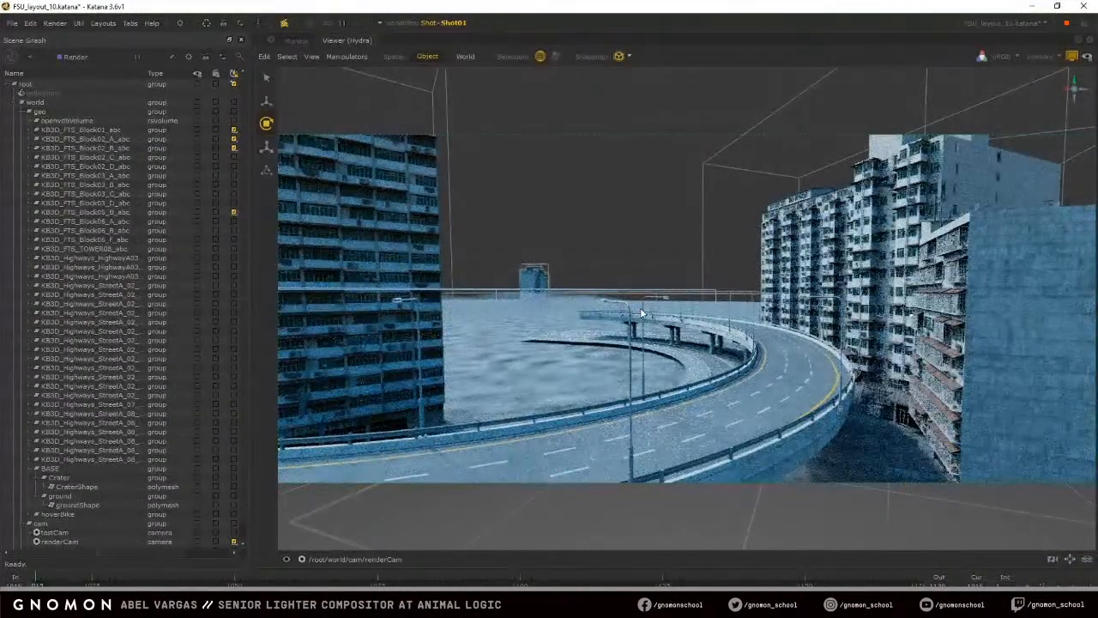
# Move Block02_D from the distant cluster to the foreground near Block02_A and rotate its windowed facade toward the camera
pyautogui.click(86, 166)
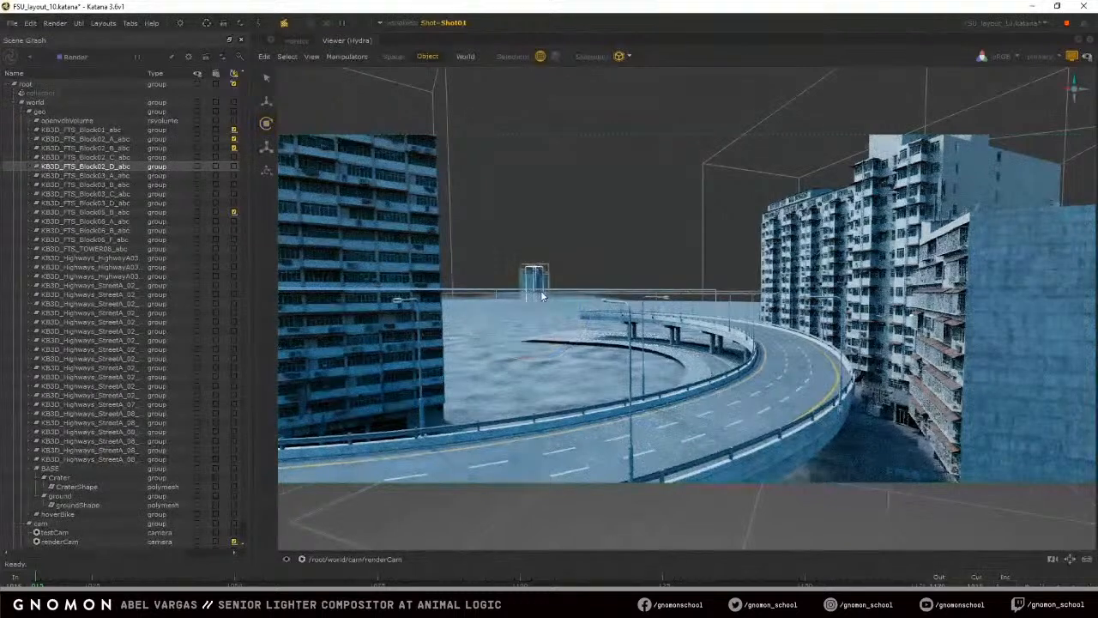
pyautogui.press('w')
pyautogui.moveTo(538, 293); pyautogui.dragTo(552, 427)
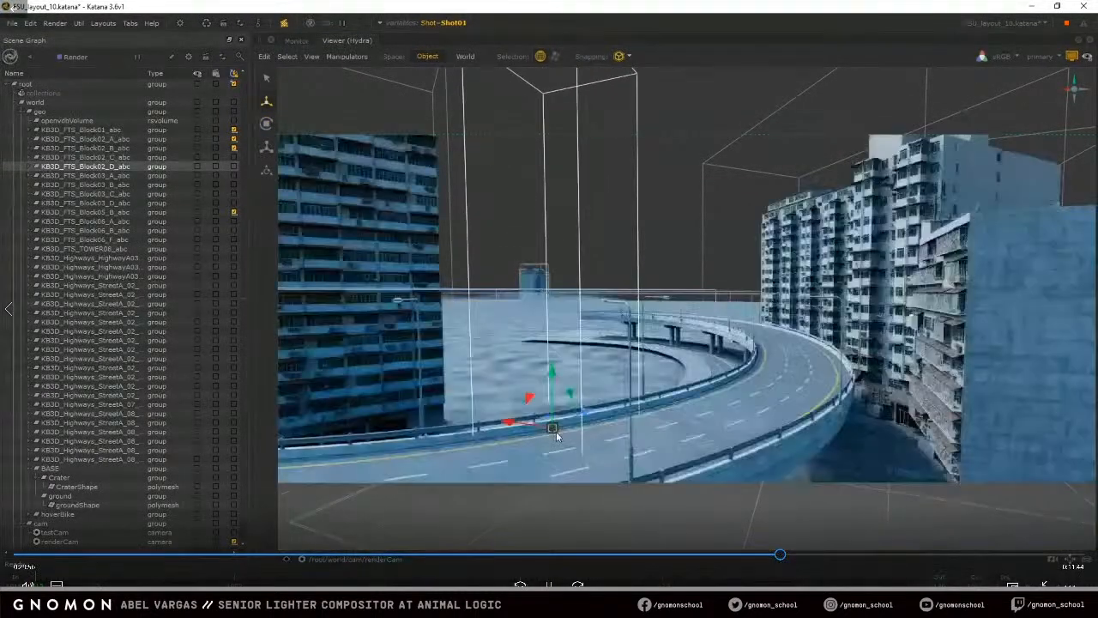
pyautogui.press('e')
pyautogui.moveTo(602, 434); pyautogui.dragTo(457, 435)
# Expand Block02_D to display its geometry, place it directly beside Block02_A, and collapse it with live render updates enabled
pyautogui.doubleClick(108, 167)
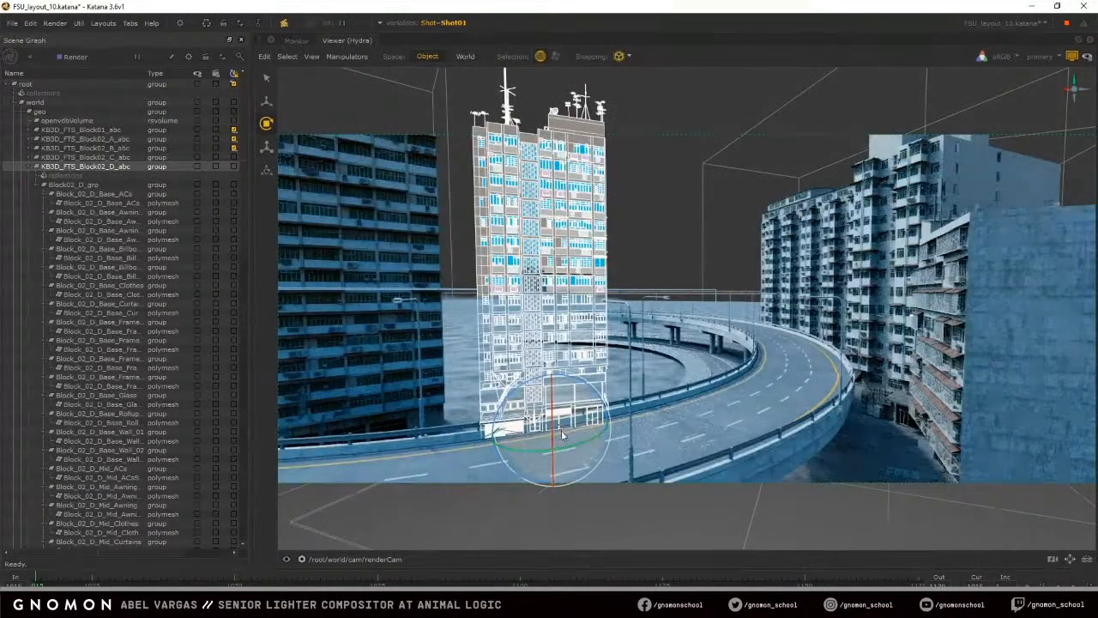
pyautogui.press('w')
pyautogui.moveTo(554, 429); pyautogui.dragTo(521, 432)
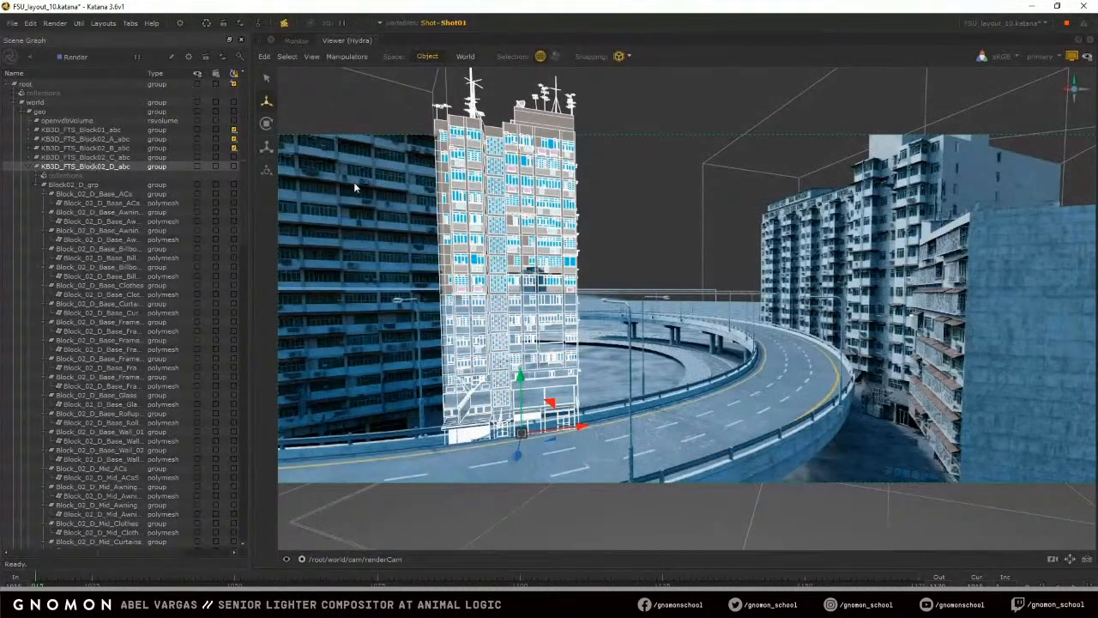
pyautogui.click(29, 166)
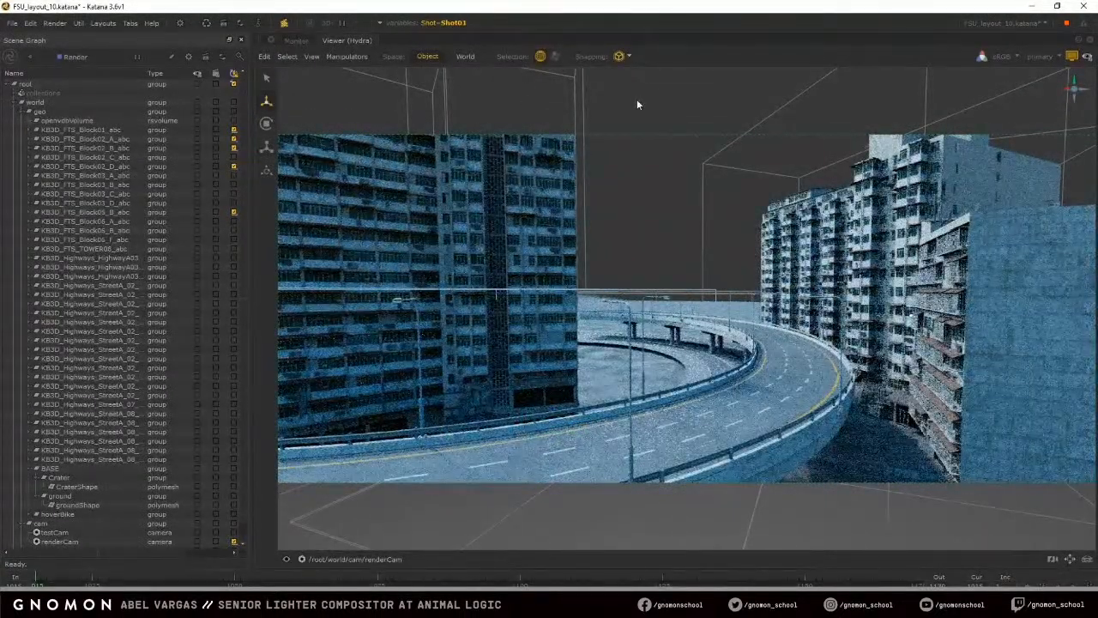
# Move Block02_C from the distant cluster to the spot beside Block02_D, using the perspective viewer to check its placement
pyautogui.click(99, 156)
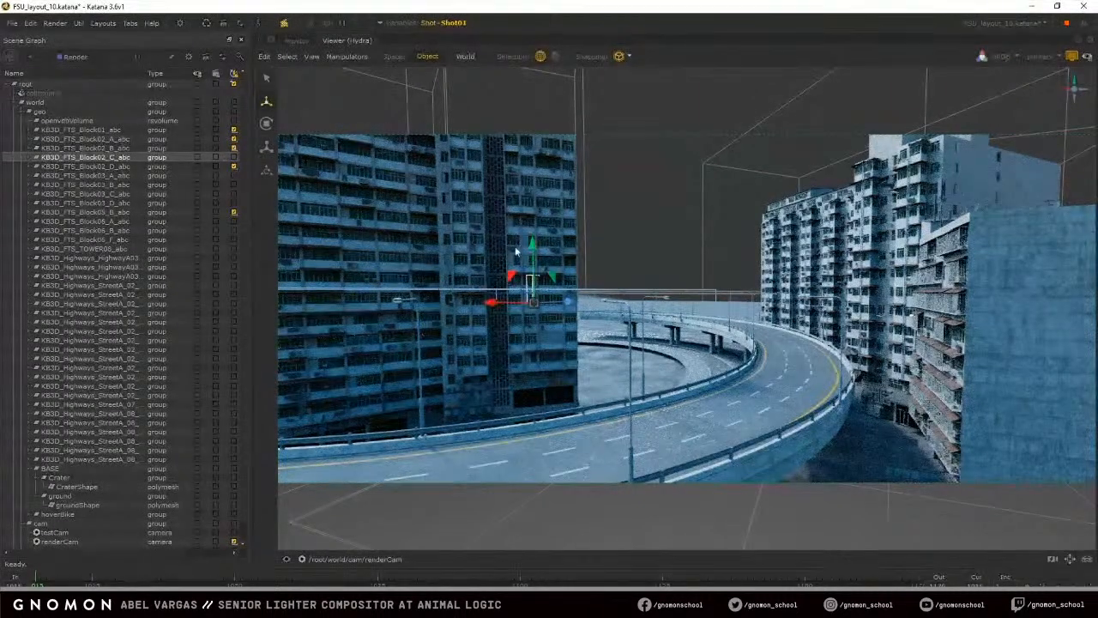
pyautogui.moveTo(535, 304); pyautogui.dragTo(636, 426)
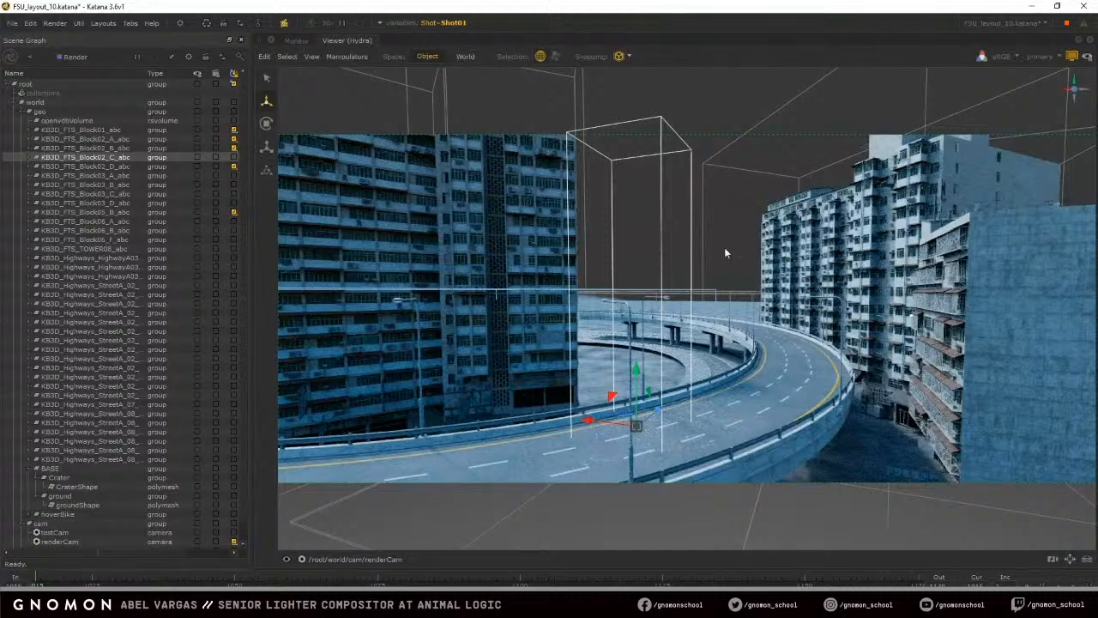
pyautogui.press('space')
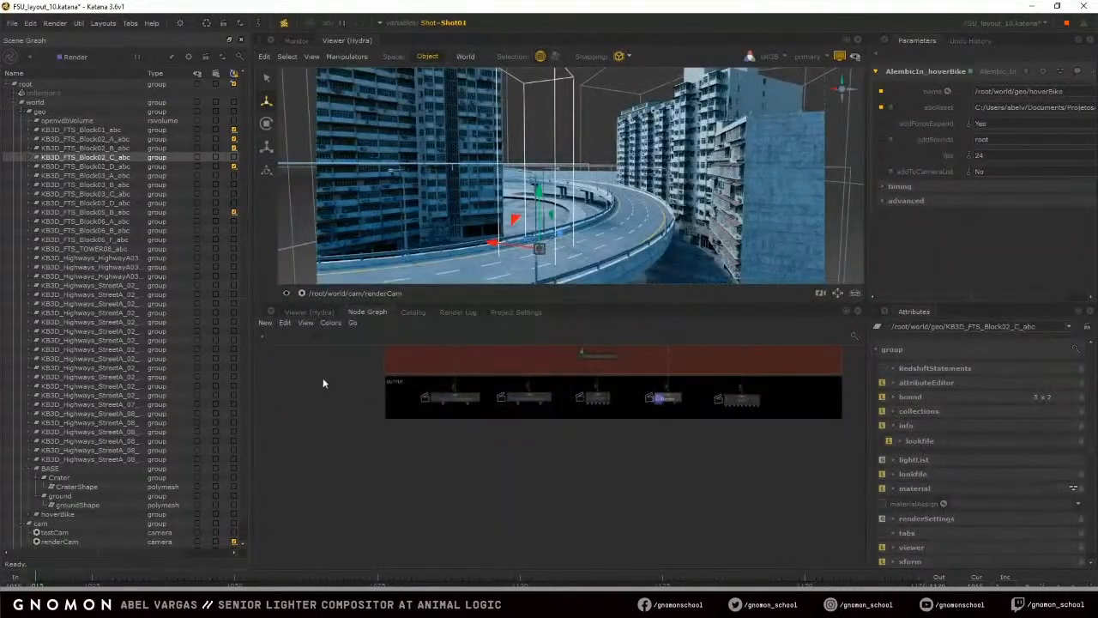
pyautogui.click(309, 312)
pyautogui.scroll(3, 583, 436)
pyautogui.keyDown('alt'); pyautogui.moveTo(567, 480); pyautogui.dragTo(555, 436); pyautogui.keyUp('alt')
pyautogui.press('space')
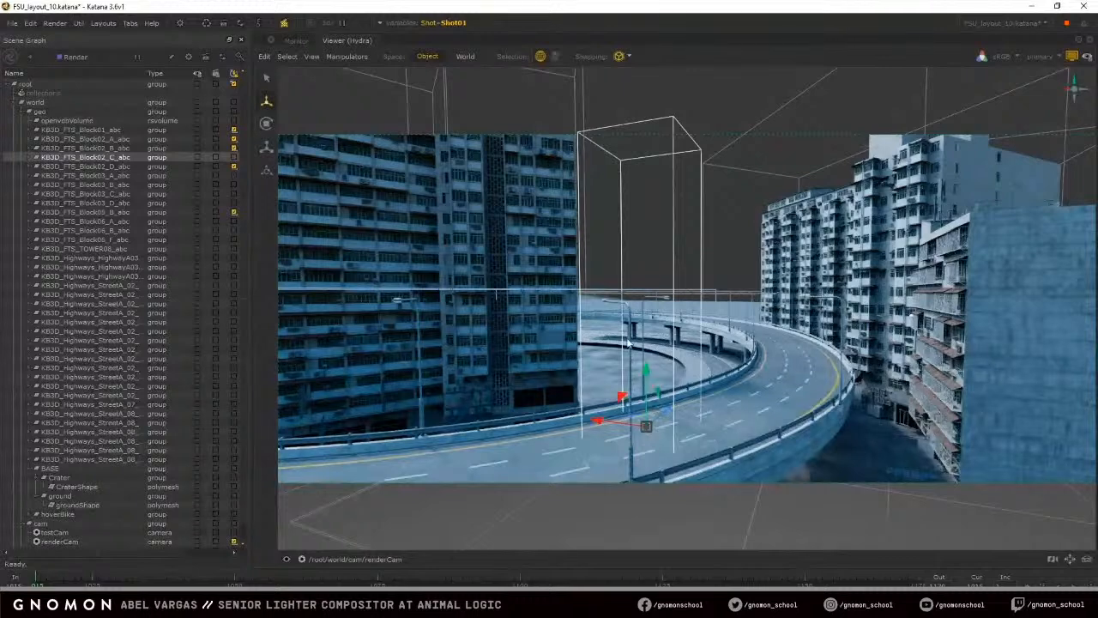
# Select Block03_A in the restored pane layout and move it out of the building cluster in the perspective viewer
pyautogui.press('space')
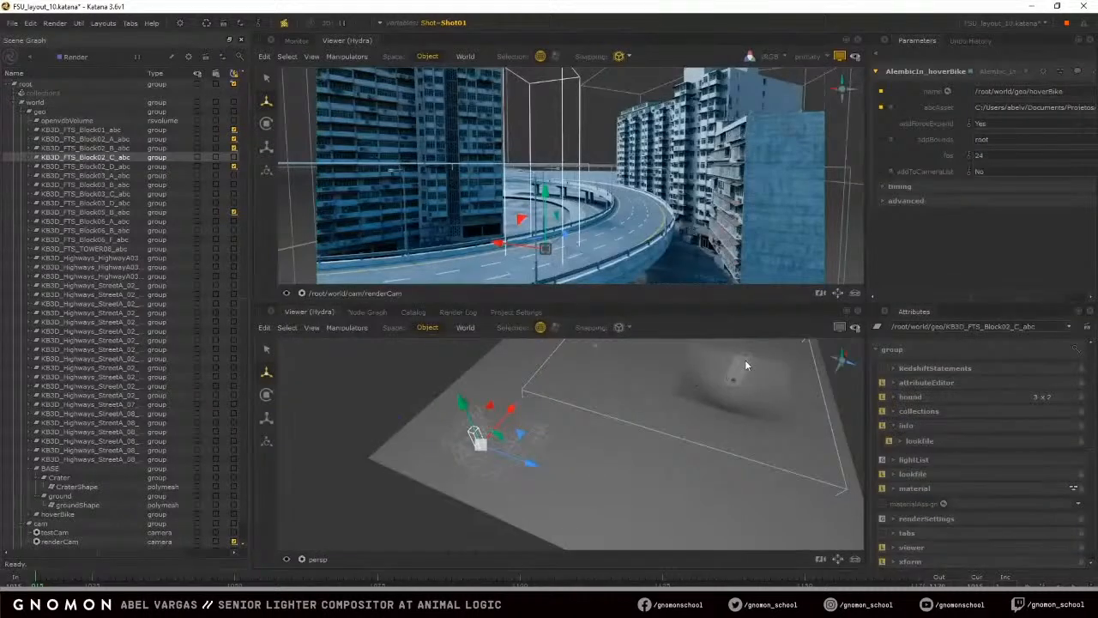
pyautogui.click(745, 353)
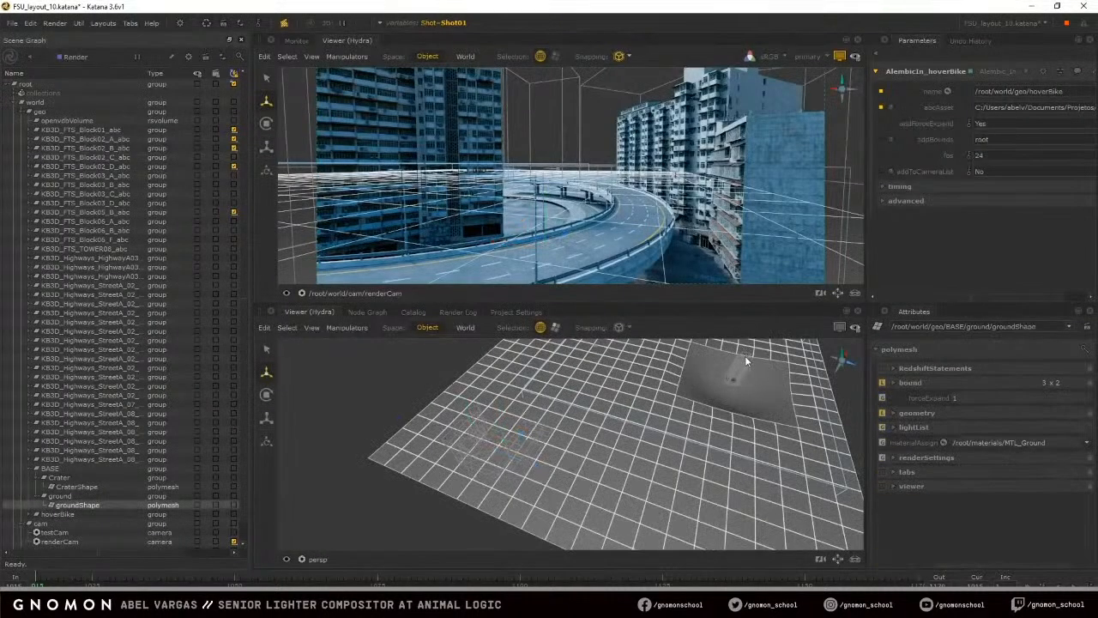
pyautogui.click(77, 177)
pyautogui.moveTo(762, 374); pyautogui.dragTo(596, 460)
pyautogui.keyDown('alt'); pyautogui.moveTo(689, 397); pyautogui.dragTo(639, 431); pyautogui.keyUp('alt')
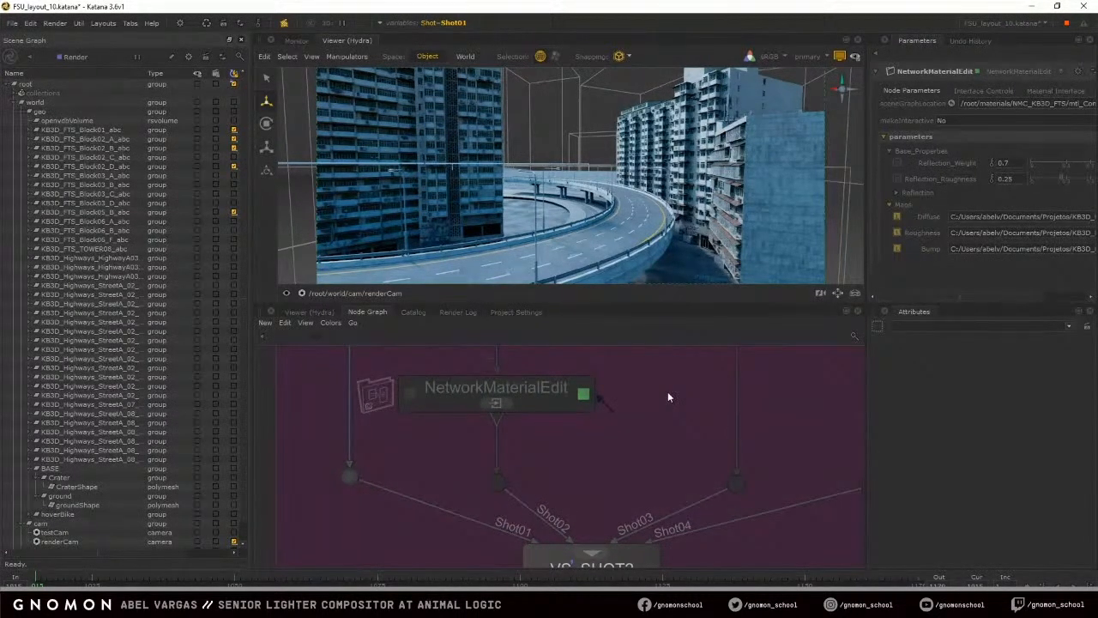
# Widen the Parameters pane to reveal the full texture paths and select the NetworkMaterialEdit node in the Material Work group
pyautogui.scroll(-4, 667, 391)
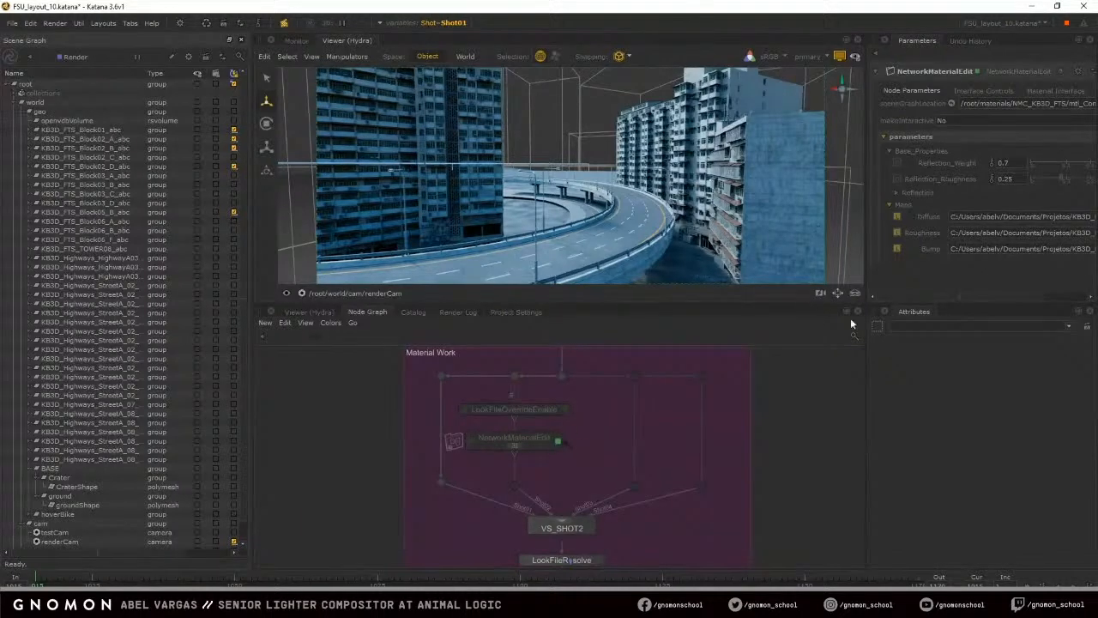
pyautogui.moveTo(868, 303); pyautogui.dragTo(785, 320)
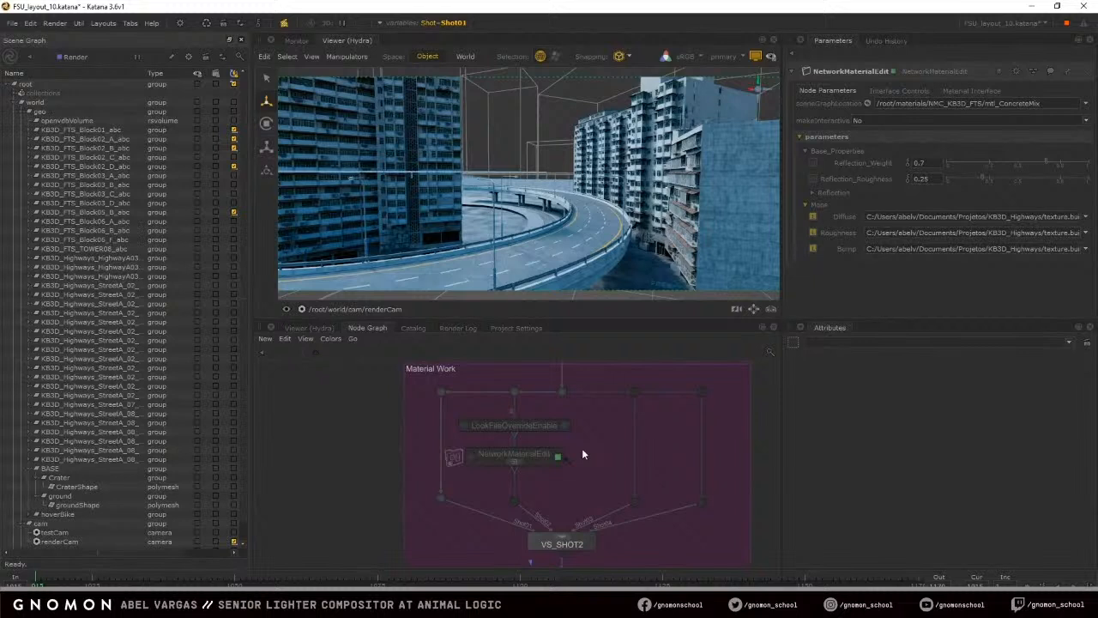
pyautogui.scroll(3, 582, 451)
pyautogui.moveTo(581, 454); pyautogui.dragTo(668, 437, button='middle')
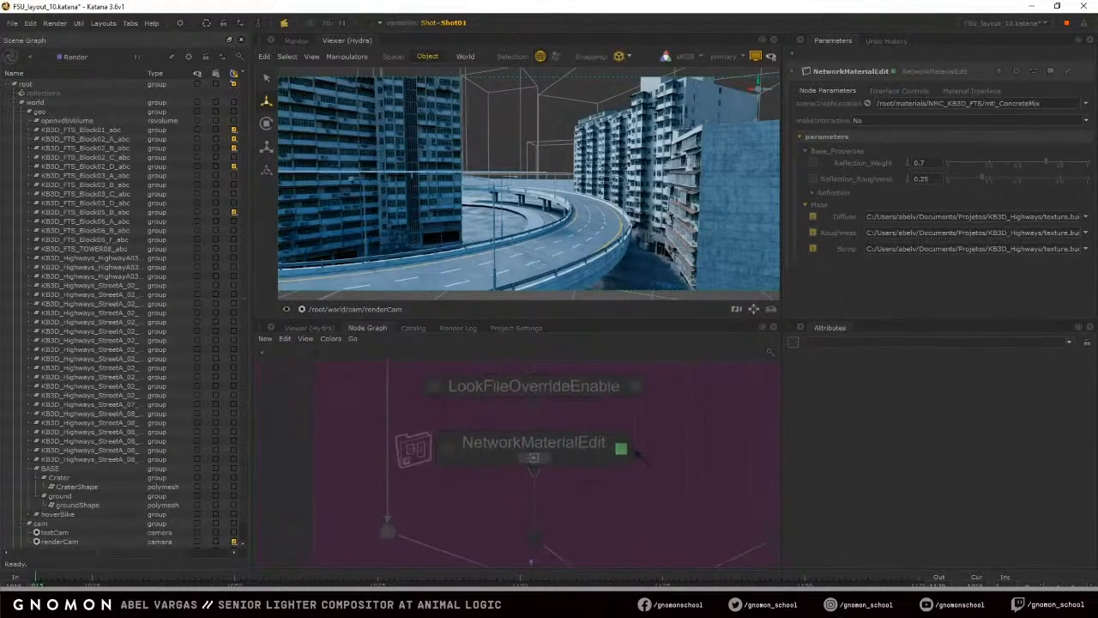
pyautogui.click(471, 454)
pyautogui.click(576, 491)
pyautogui.moveTo(571, 443); pyautogui.dragTo(568, 447)
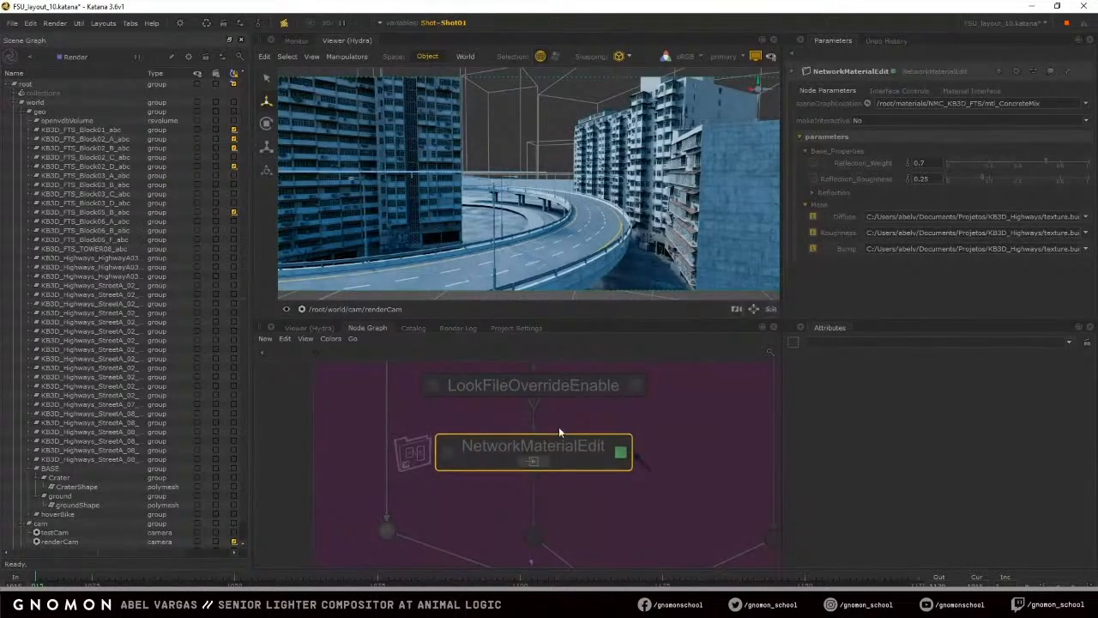
# Enter the NetworkMaterialEdit's shading network and show the parameters of the RSColorCorrection1 node beside the Diffuse texture
pyautogui.click(532, 460)
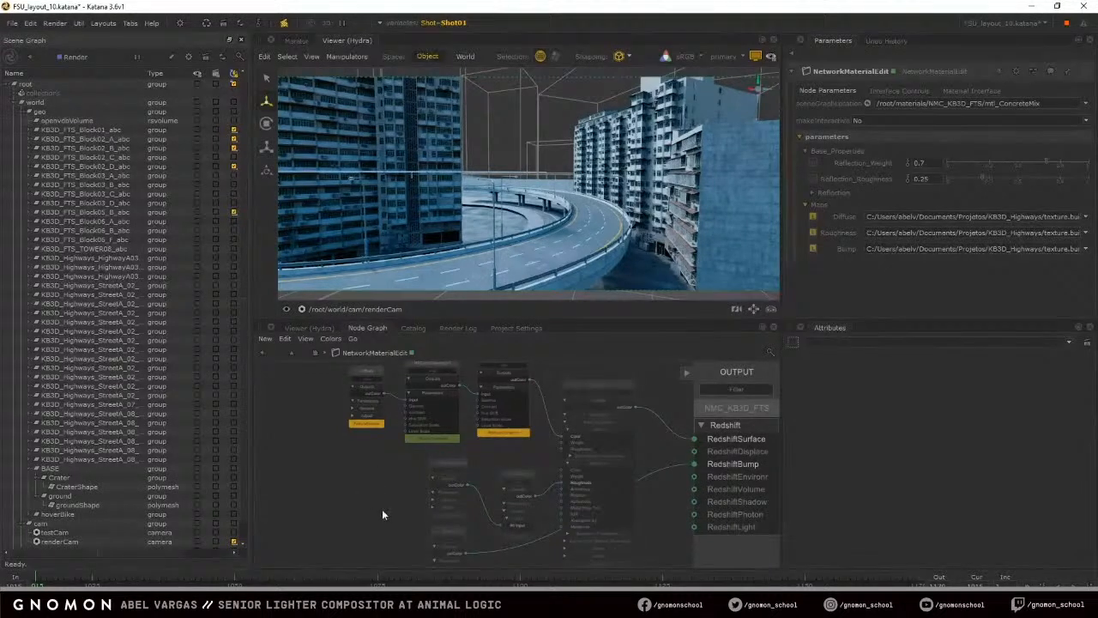
pyautogui.moveTo(401, 399); pyautogui.dragTo(411, 448, button='middle')
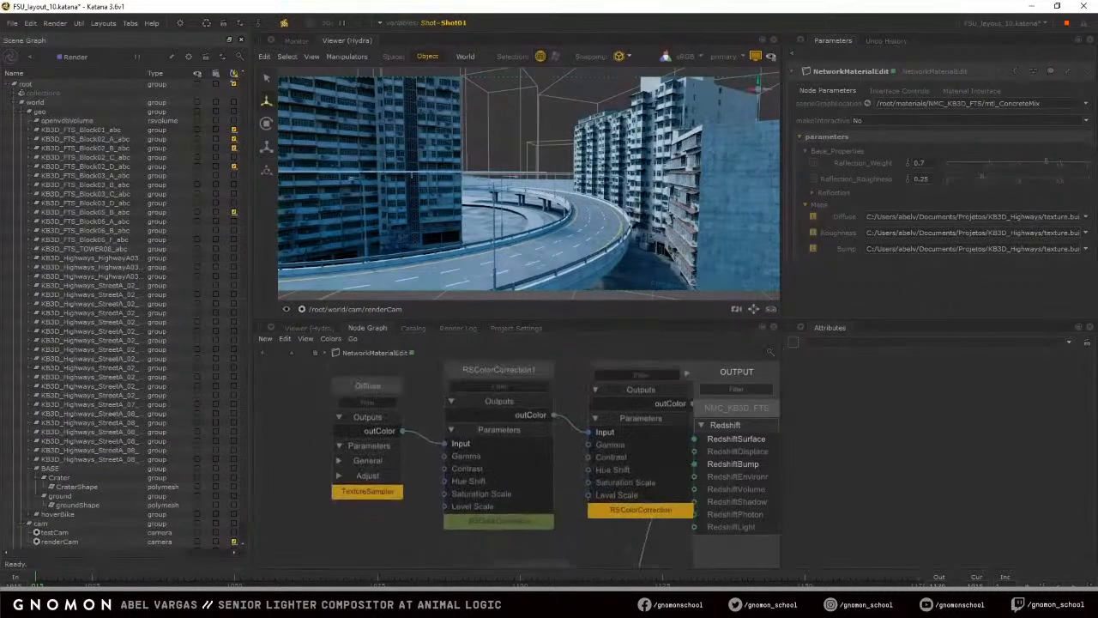
pyautogui.click(491, 391)
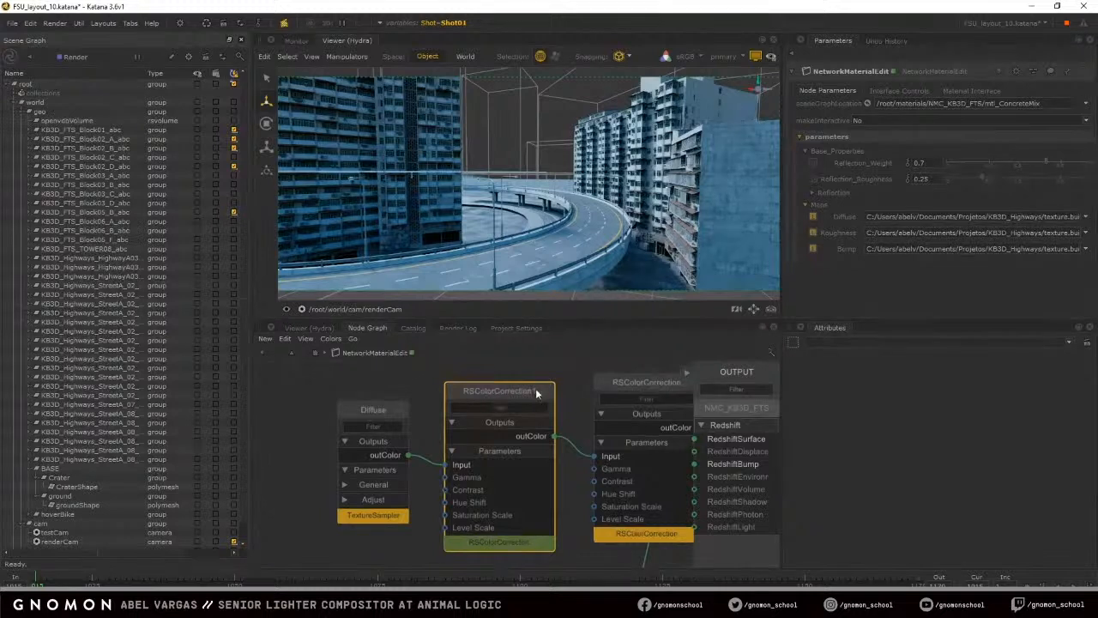
pyautogui.click(543, 391)
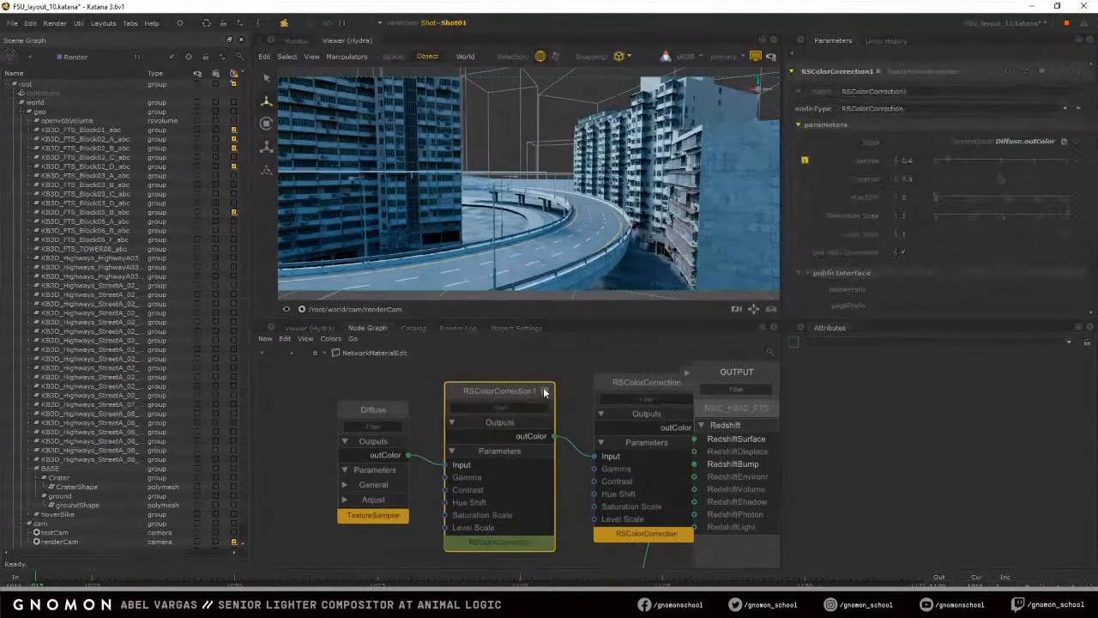
pyautogui.click(575, 382)
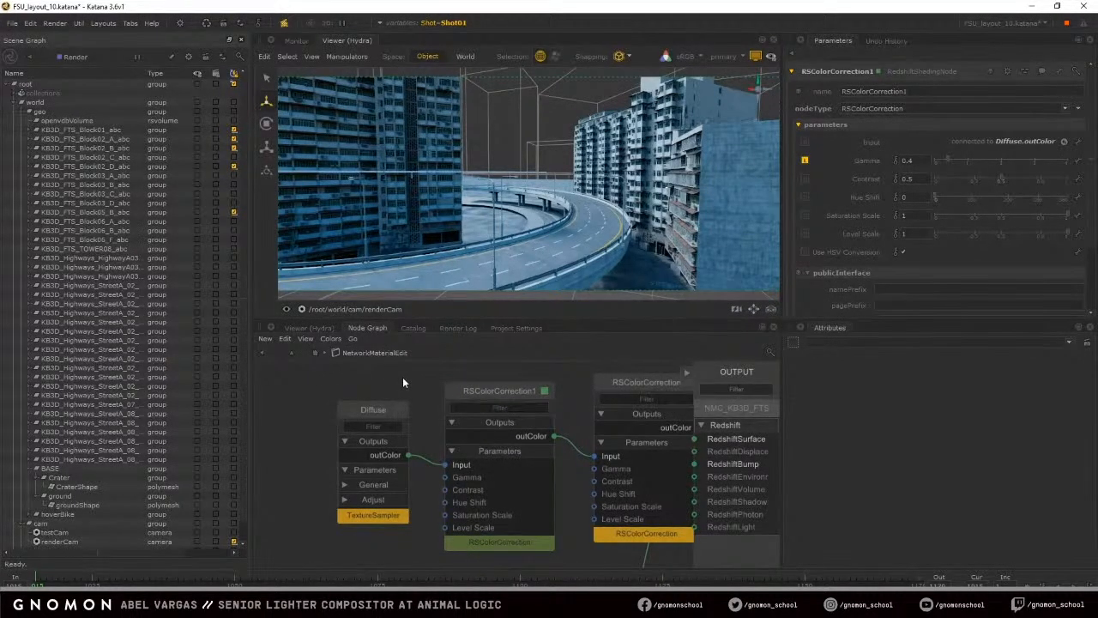
# Examine the concrete material's network, comparing the Diffuse texture and two color correction nodes with the shading nodes below them
pyautogui.scroll(-3, 402, 383)
pyautogui.scroll(-2, 414, 447)
pyautogui.scroll(2, 412, 459)
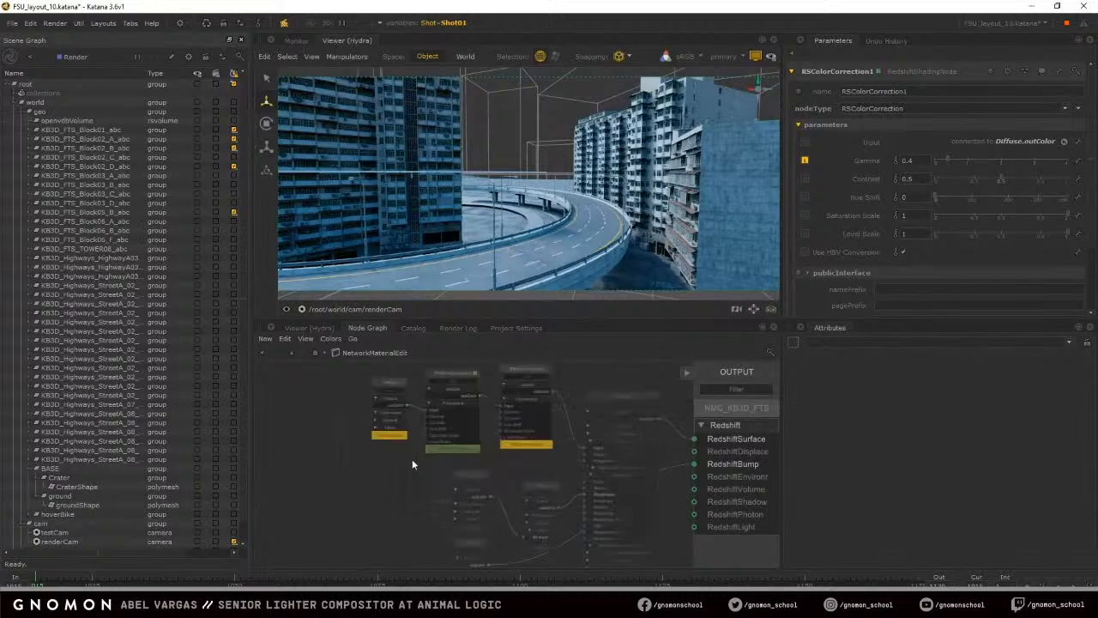
pyautogui.moveTo(418, 473); pyautogui.dragTo(417, 468, button='middle')
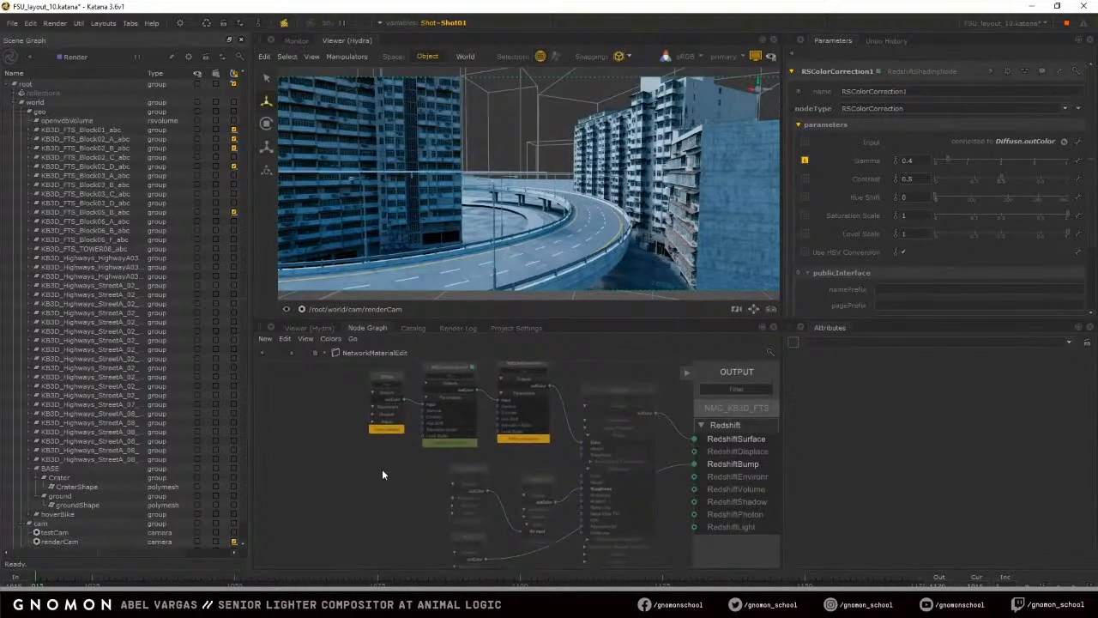
pyautogui.moveTo(347, 453); pyautogui.dragTo(570, 369)
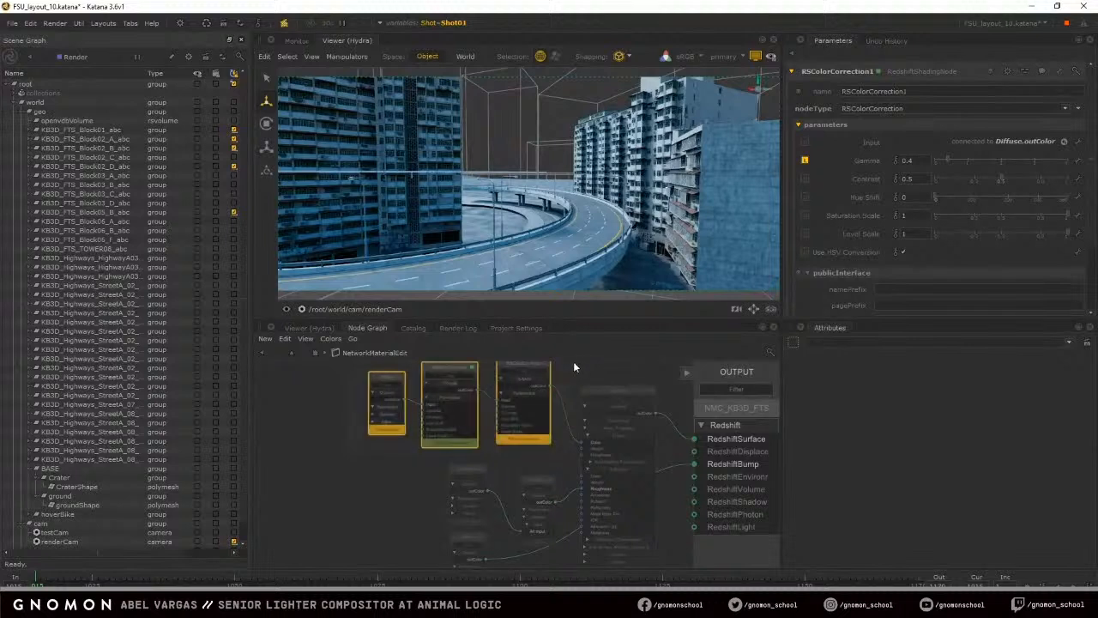
pyautogui.click(374, 493)
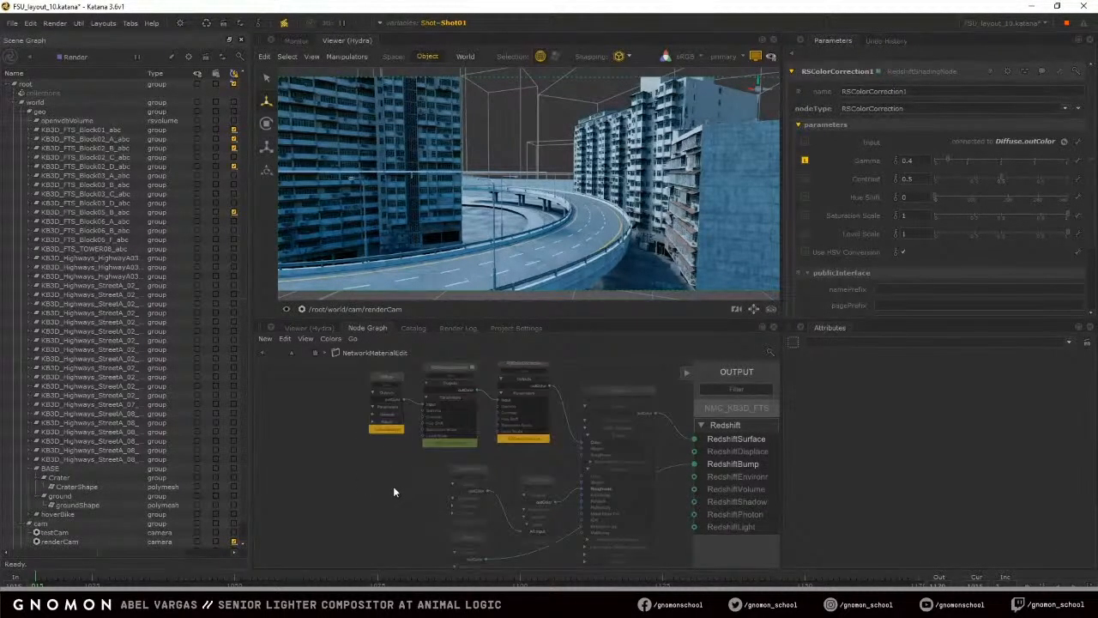
pyautogui.click(474, 429)
pyautogui.click(489, 451)
pyautogui.click(440, 387)
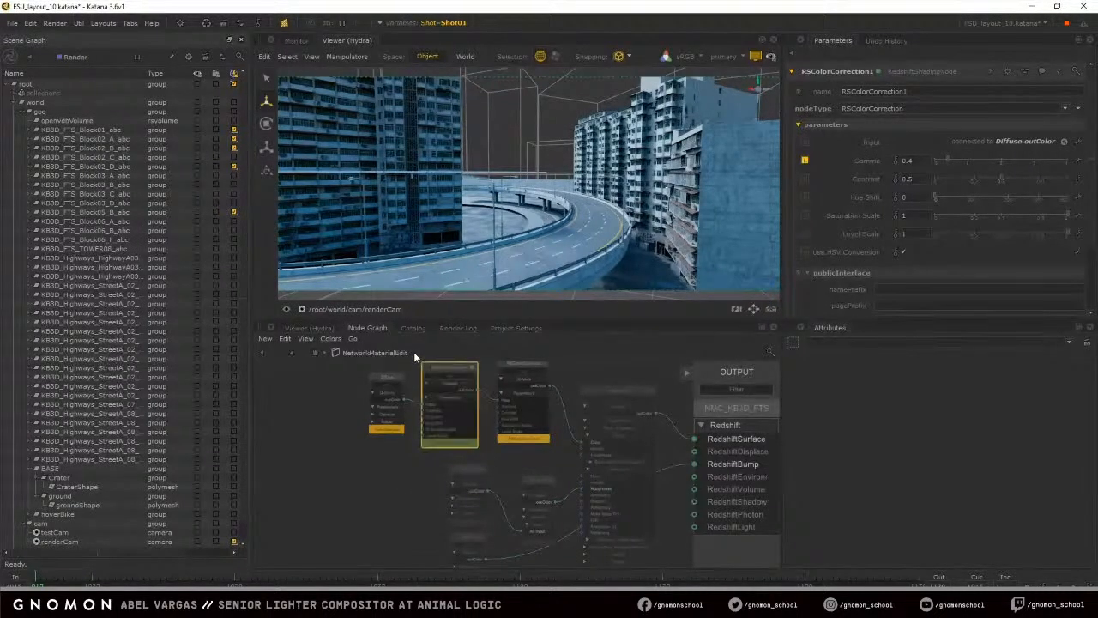
pyautogui.click(403, 482)
pyautogui.click(389, 426)
pyautogui.click(519, 435)
pyautogui.click(554, 462)
pyautogui.moveTo(417, 461); pyautogui.dragTo(651, 542)
pyautogui.press('d')
pyautogui.press('f')
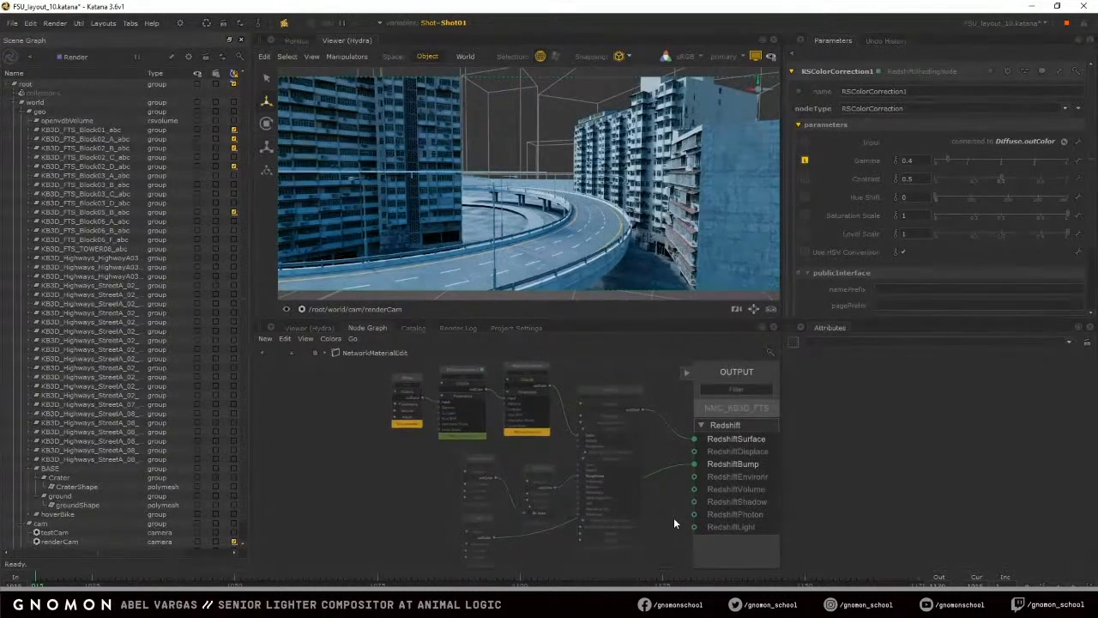
pyautogui.moveTo(388, 455); pyautogui.dragTo(540, 392)
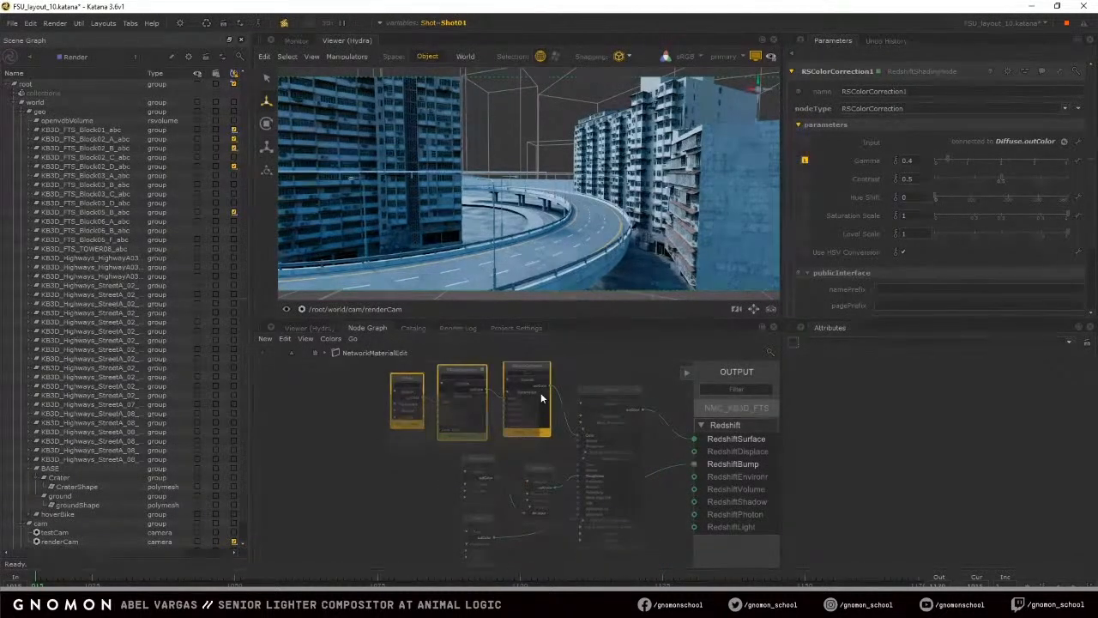
pyautogui.click(507, 446)
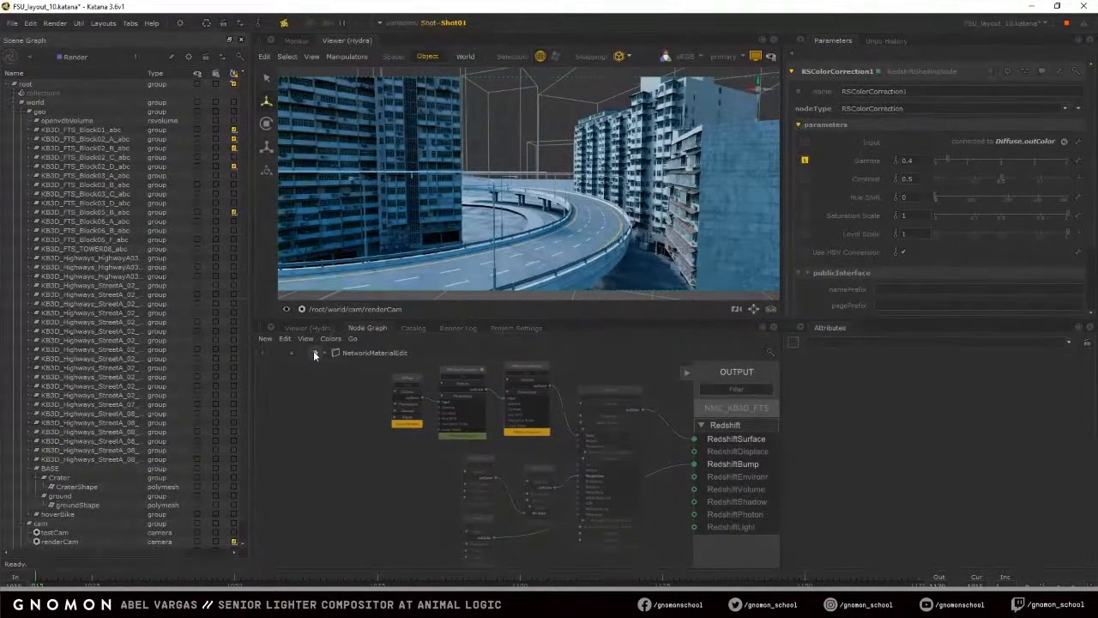
# Return to the top level of the node graph and locate the Shot Work group with its shot branches
pyautogui.click(315, 353)
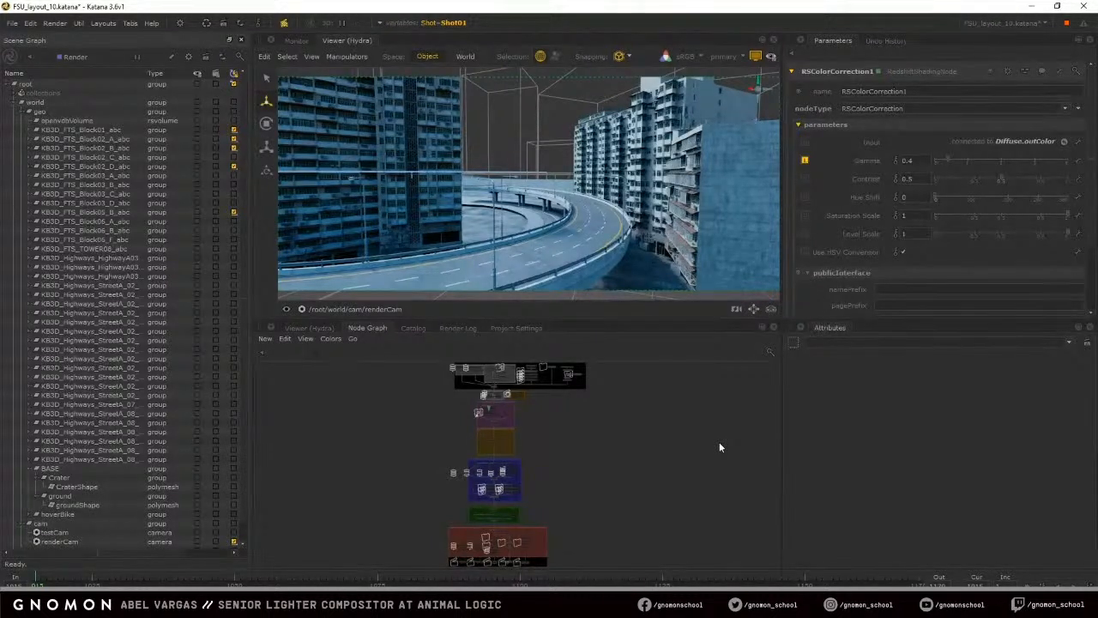
pyautogui.scroll(4, 542, 470)
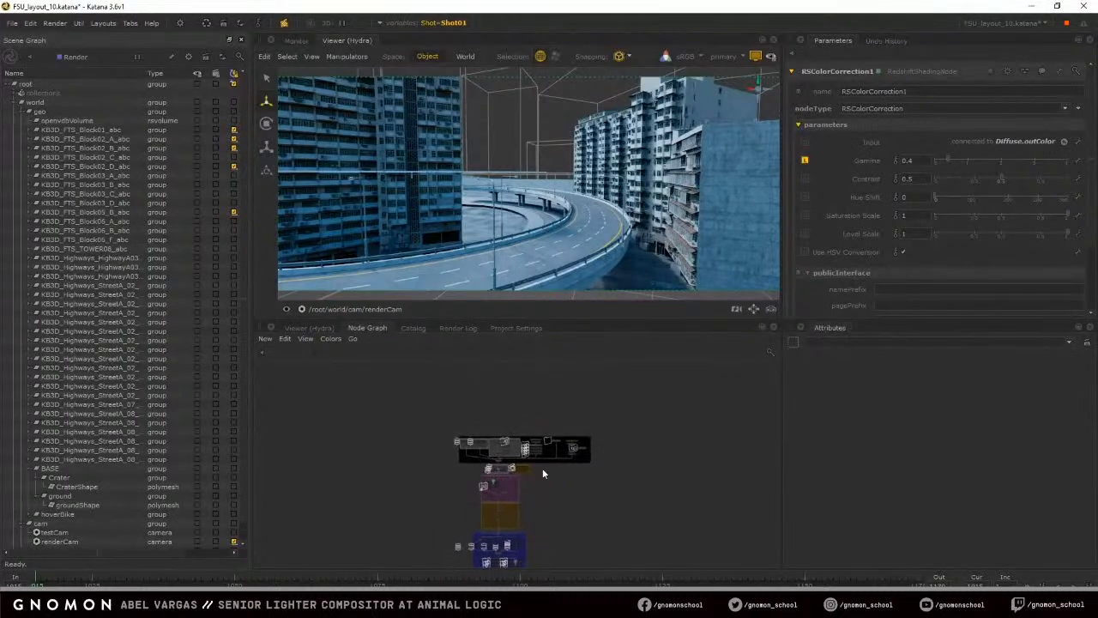
pyautogui.scroll(5, 542, 481)
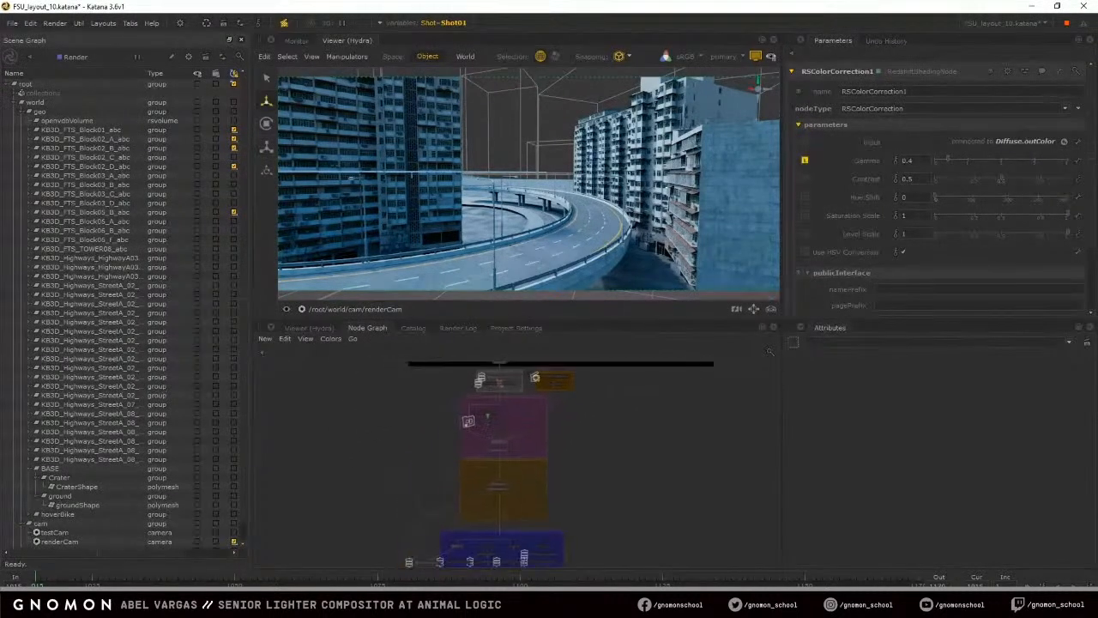
pyautogui.moveTo(579, 491); pyautogui.dragTo(604, 367, button='middle')
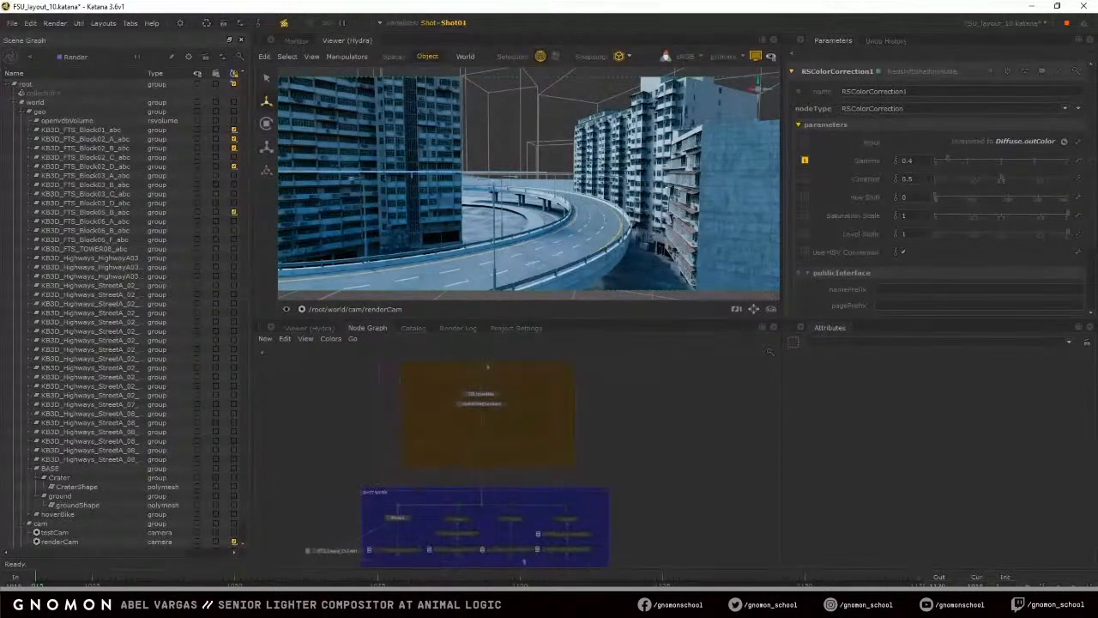
pyautogui.moveTo(639, 477); pyautogui.dragTo(633, 370, button='middle')
pyautogui.scroll(3, 510, 522)
pyautogui.scroll(-5, 664, 453)
pyautogui.scroll(3, 664, 453)
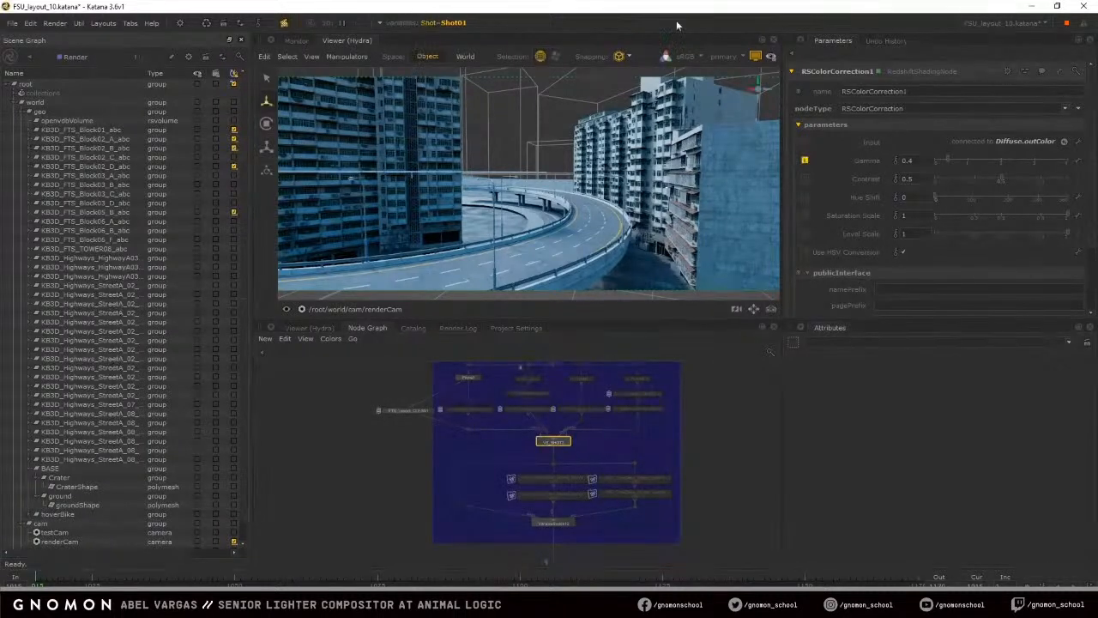
# Review the Shot graph state variable in the project settings, collapse the variables group, and show the render log
pyautogui.click(493, 328)
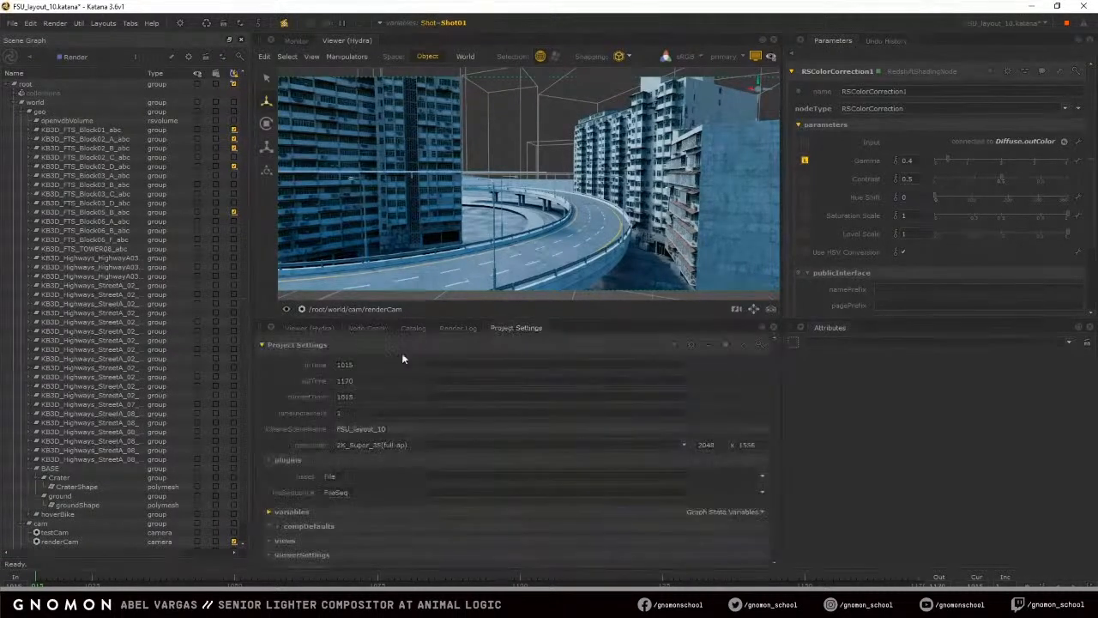
pyautogui.click(271, 499)
pyautogui.scroll(1, 301, 482)
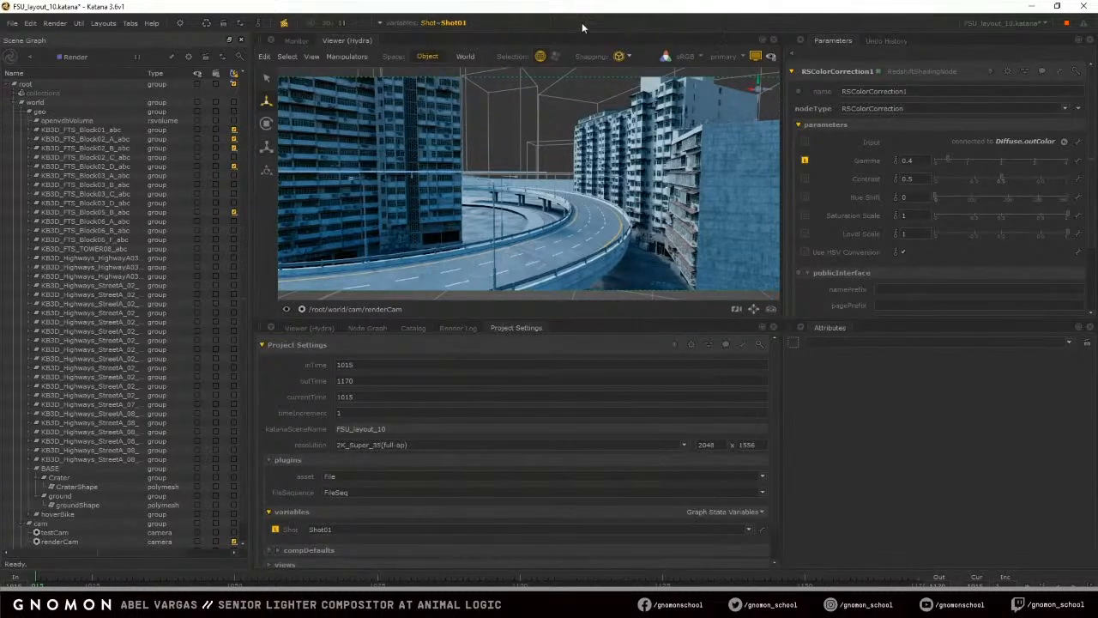
pyautogui.click(268, 512)
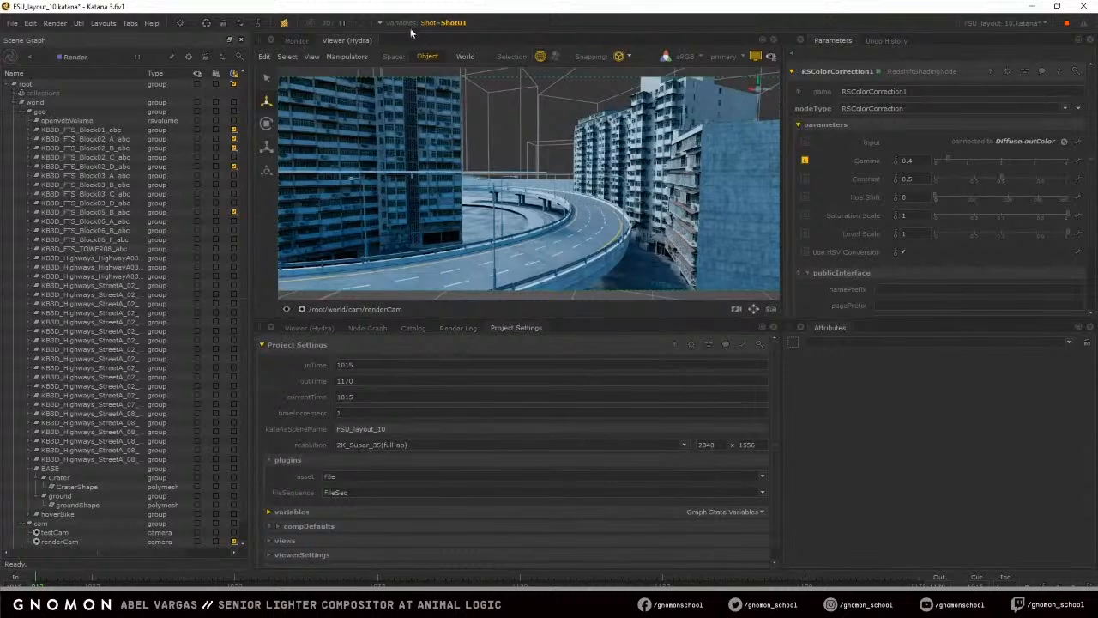
pyautogui.click(462, 330)
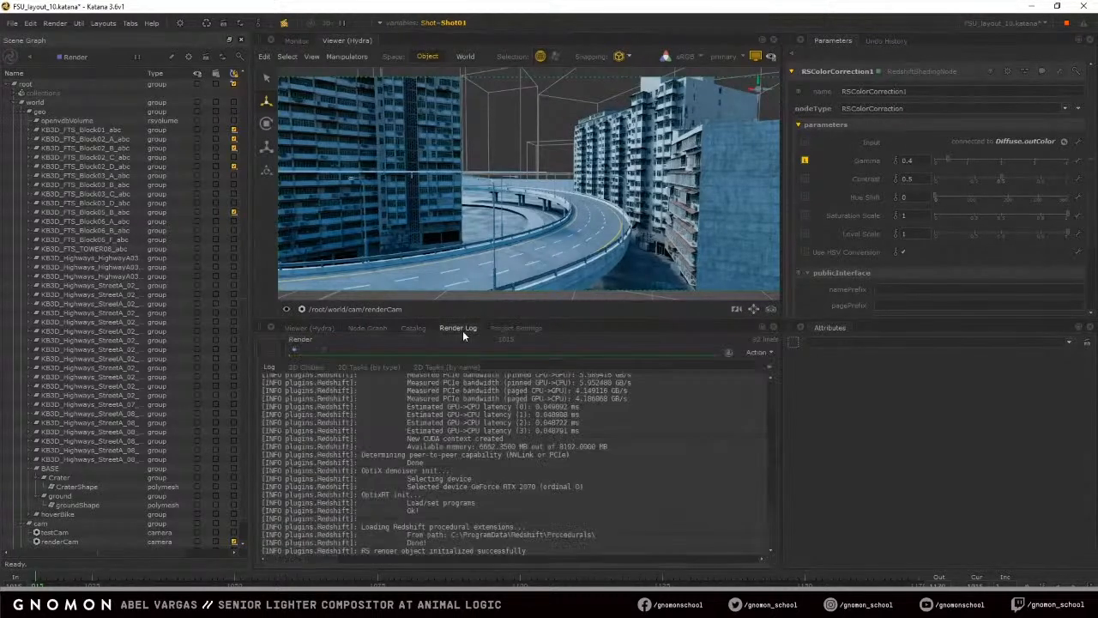
# Turn off the live render display in the viewer and switch the Shot graph state variable to Shot02
pyautogui.click(757, 56)
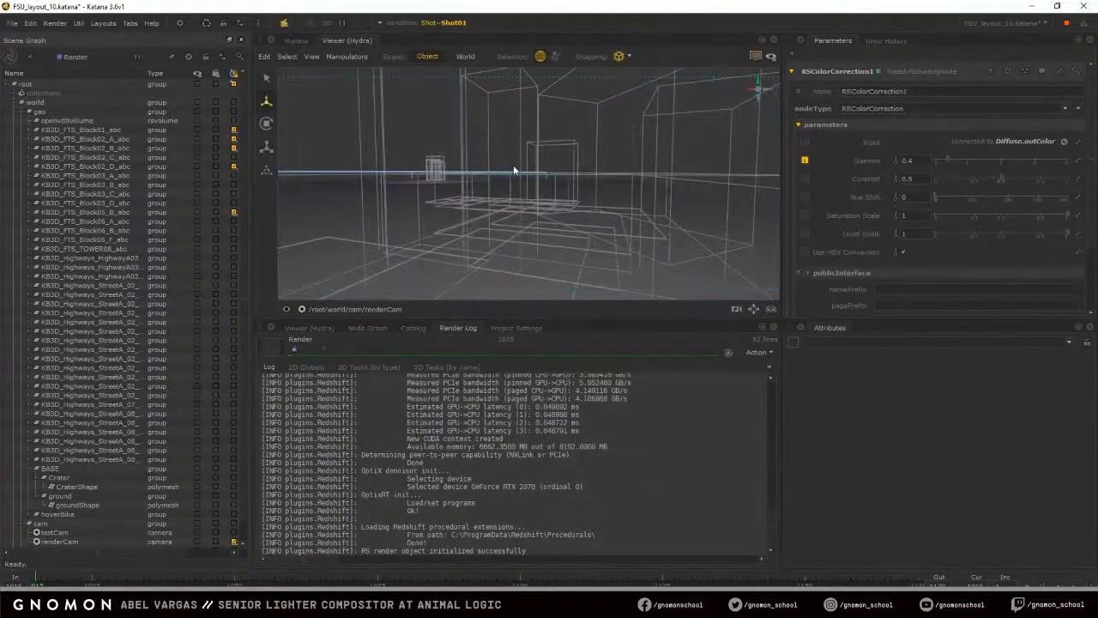
pyautogui.click(391, 23)
pyautogui.click(446, 67)
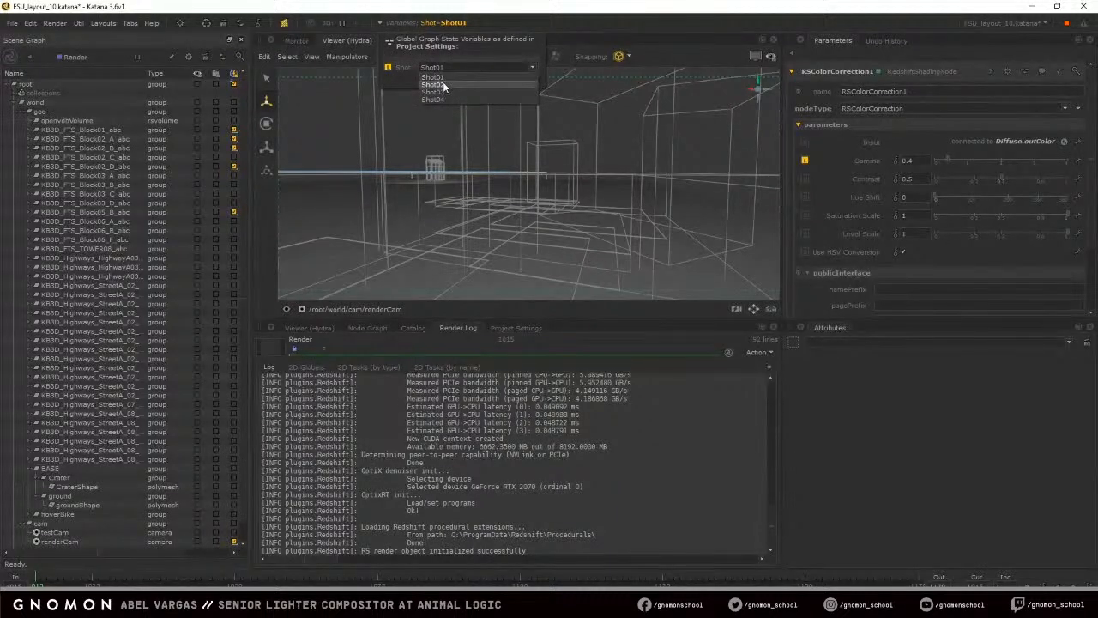
pyautogui.click(436, 85)
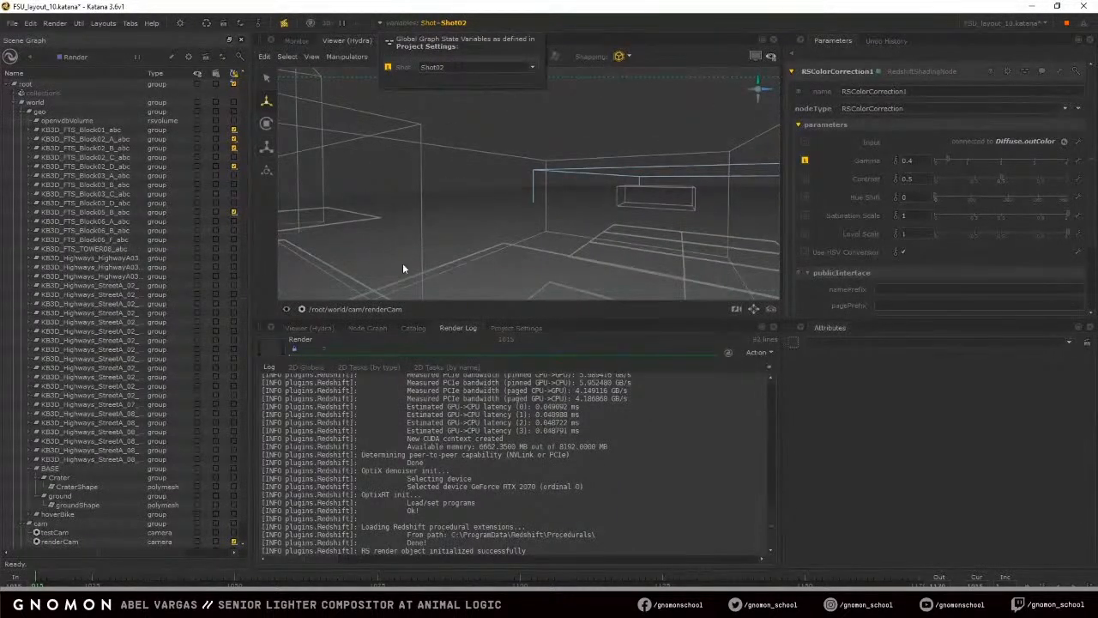
# Show the parameters of the VS_SHOT3 switch in the Shot Work group, expand its patterns, and check its variable name
pyautogui.click(413, 328)
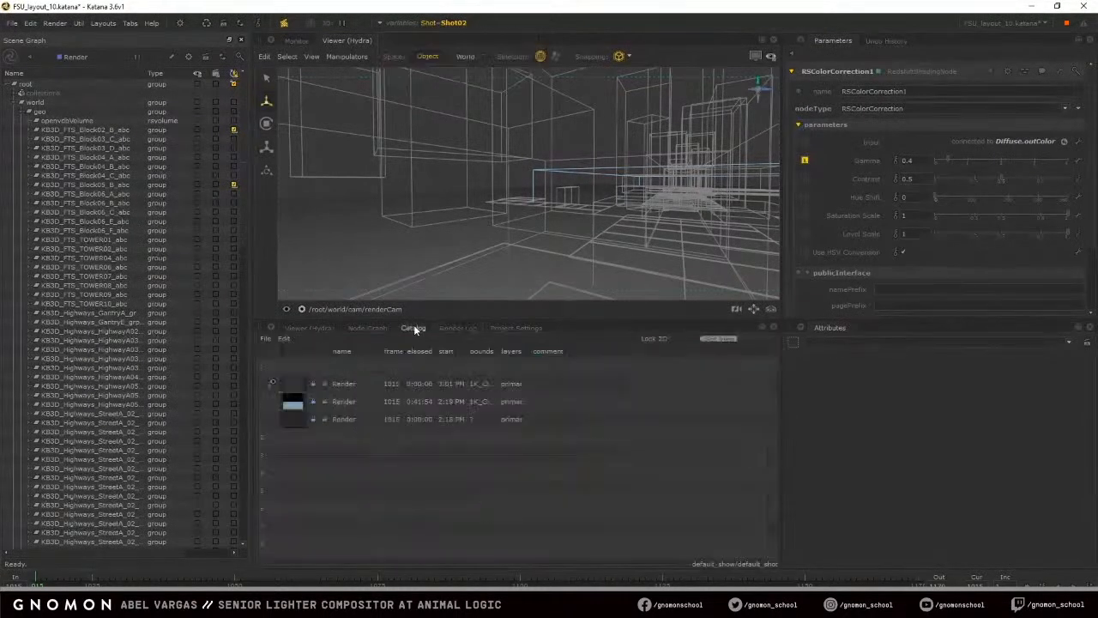
pyautogui.click(376, 328)
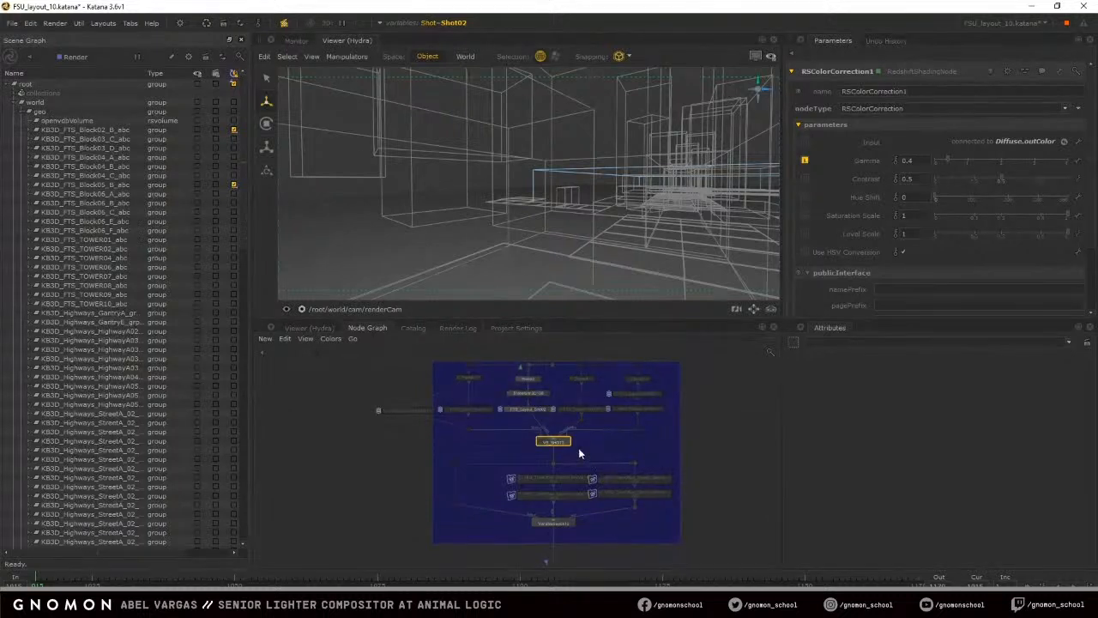
pyautogui.scroll(-3, 580, 444)
pyautogui.scroll(6, 579, 444)
pyautogui.moveTo(521, 444); pyautogui.dragTo(531, 464, button='middle')
pyautogui.scroll(-3, 439, 487)
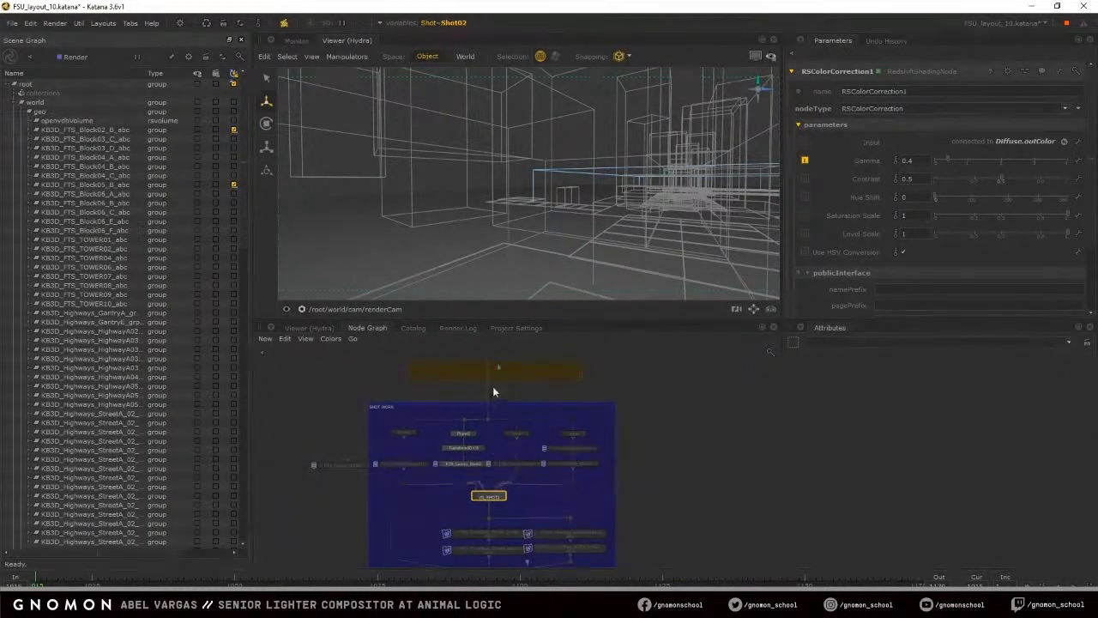
pyautogui.scroll(3, 479, 485)
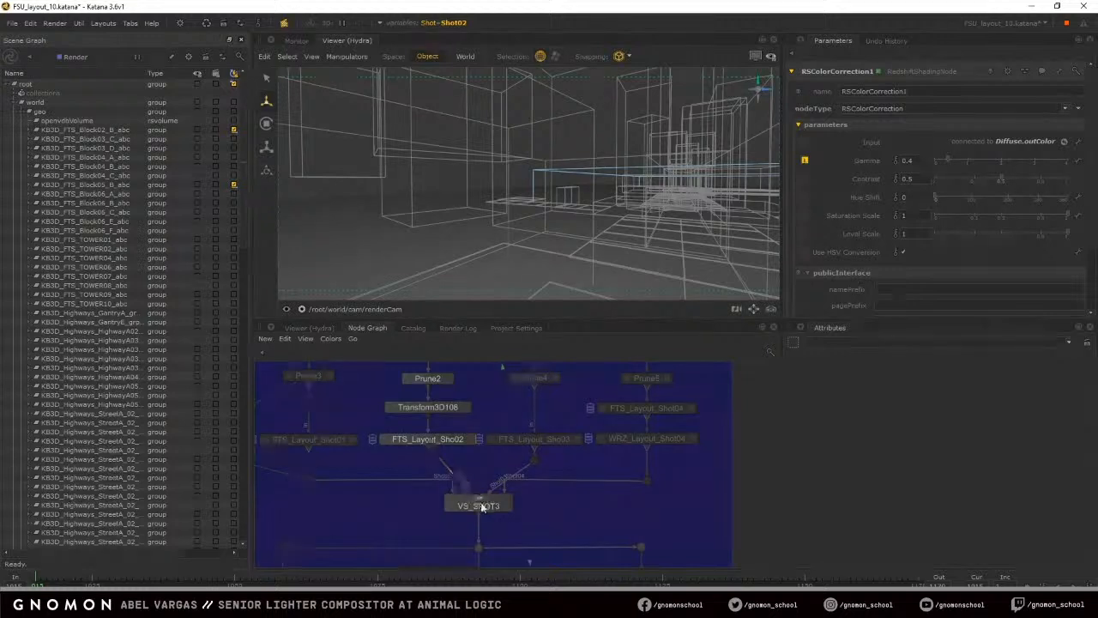
pyautogui.doubleClick(495, 507)
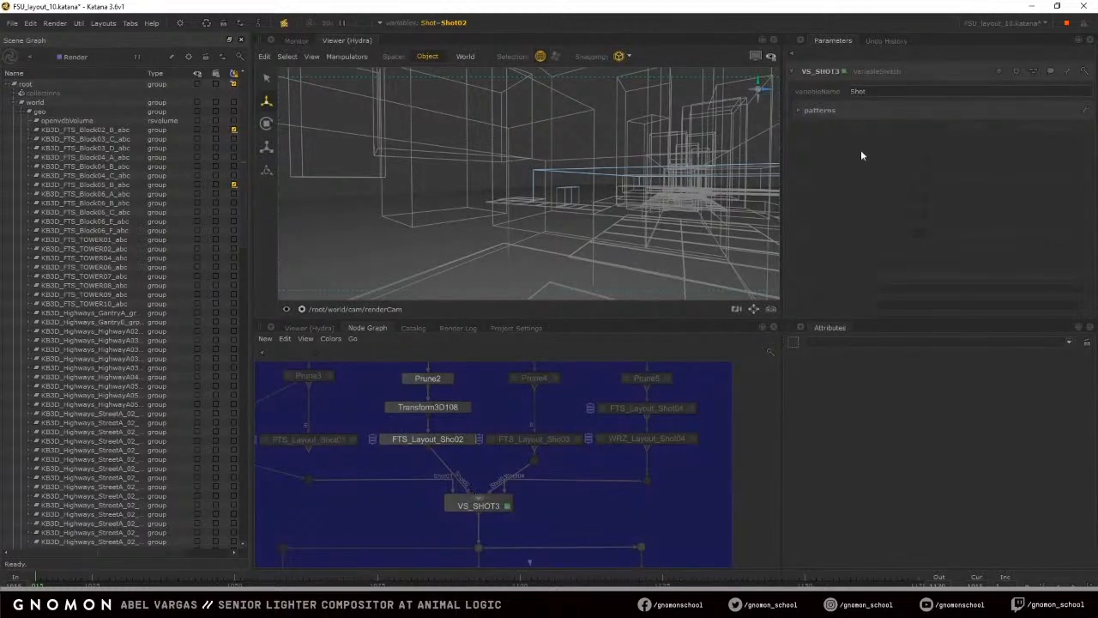
pyautogui.click(798, 109)
pyautogui.doubleClick(857, 91)
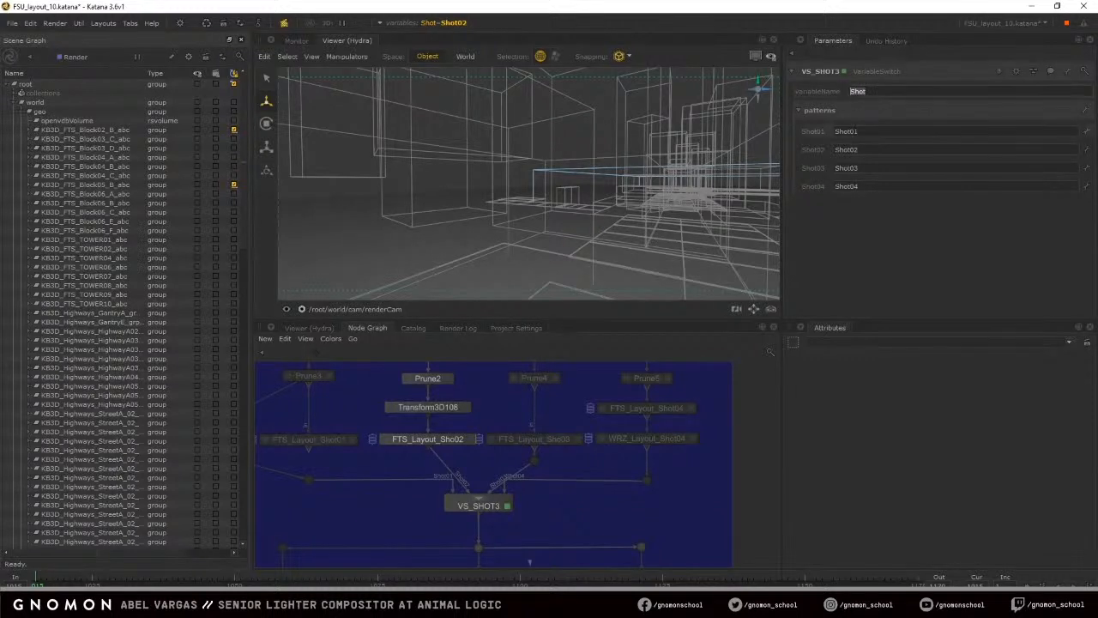
# Examine the Shot01 to Shot04 patterns of VS_SHOT3 and the layout branches feeding it in the Shot Work group
pyautogui.doubleClick(848, 131)
pyautogui.moveTo(873, 154); pyautogui.dragTo(815, 185)
pyautogui.click(593, 492)
pyautogui.click(446, 503)
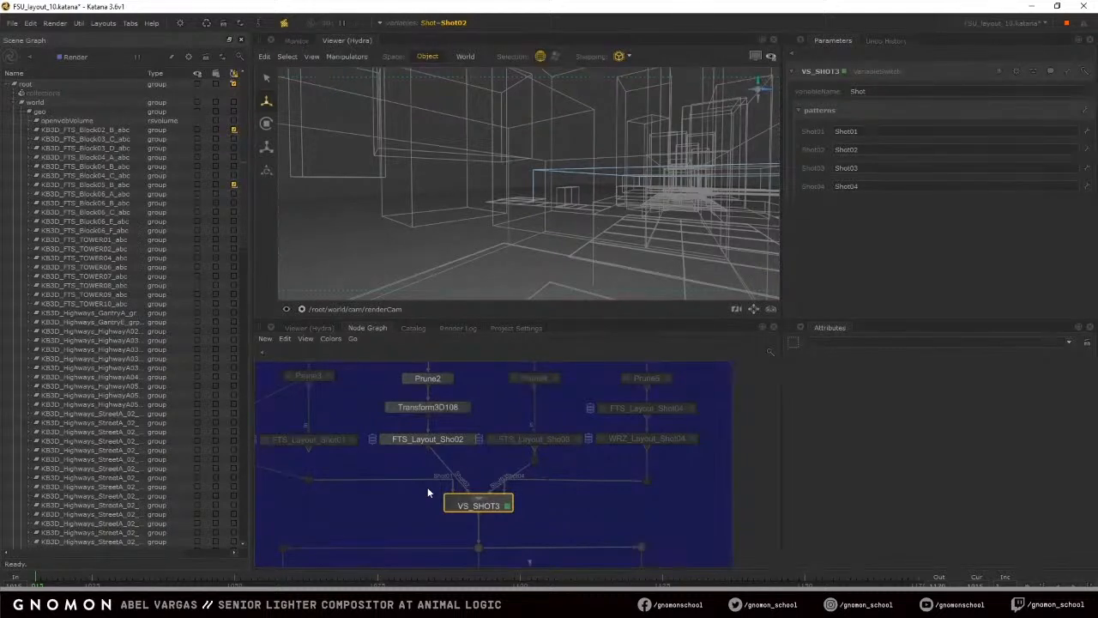
pyautogui.moveTo(535, 461)
pyautogui.mouseDown()
pyautogui.moveTo(535, 452)
pyautogui.moveTo(557, 456)
pyautogui.moveTo(538, 462)
pyautogui.mouseUp()
pyautogui.click(512, 455)
pyautogui.moveTo(549, 527); pyautogui.dragTo(412, 472)
pyautogui.scroll(-3, 422, 507)
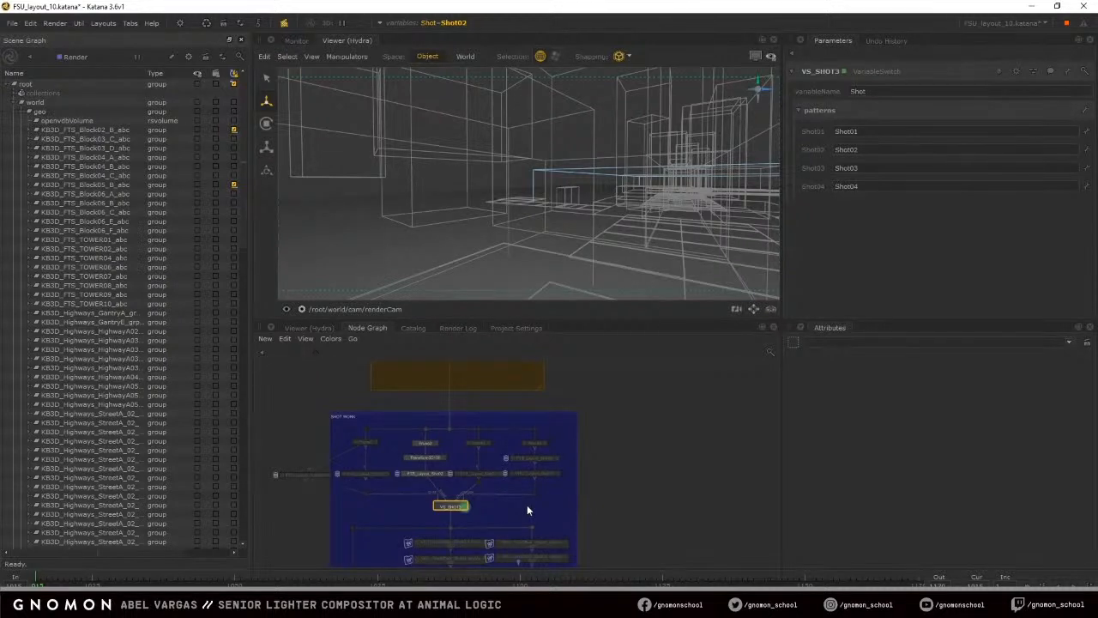
pyautogui.moveTo(434, 511); pyautogui.dragTo(472, 480, button='middle')
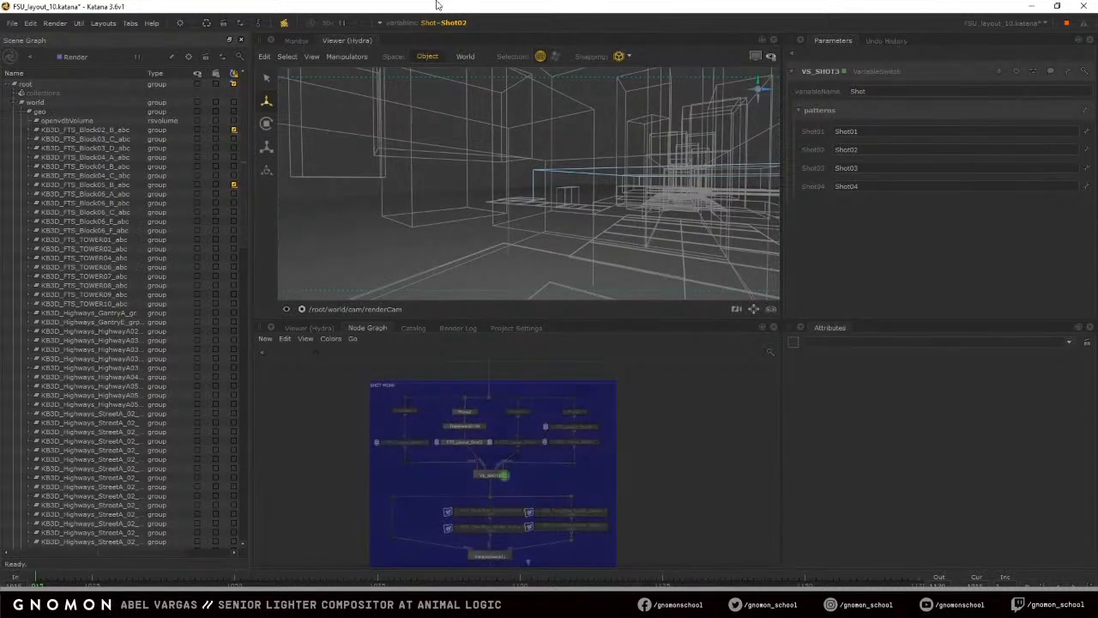
# Check the available values of the global Shot graph state variable
pyautogui.click(398, 22)
pyautogui.click(532, 67)
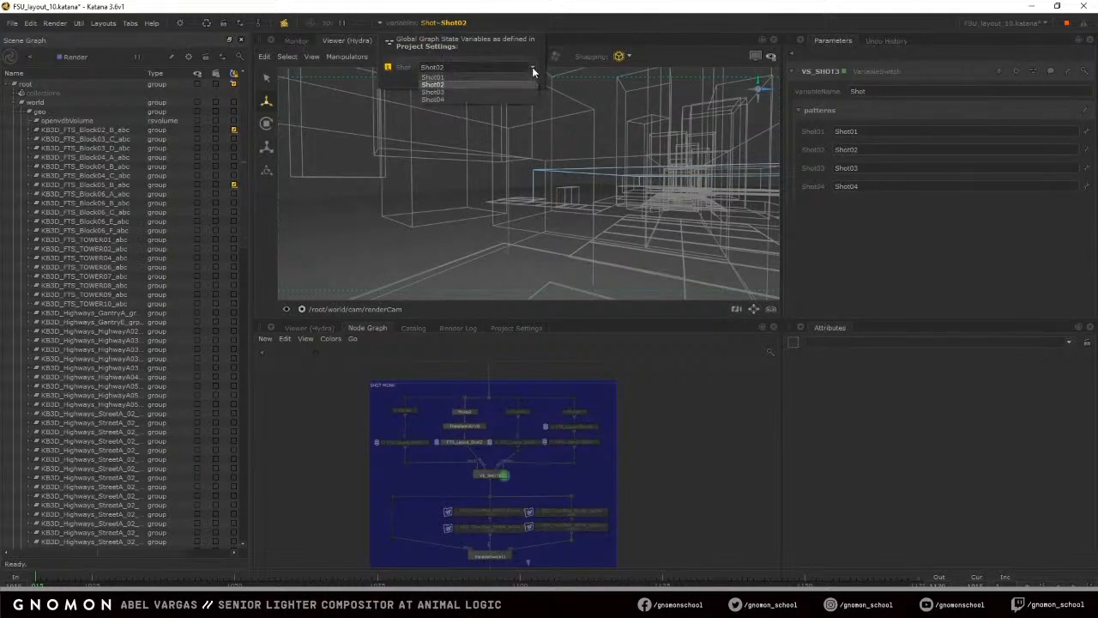
pyautogui.click(532, 67)
pyautogui.click(391, 396)
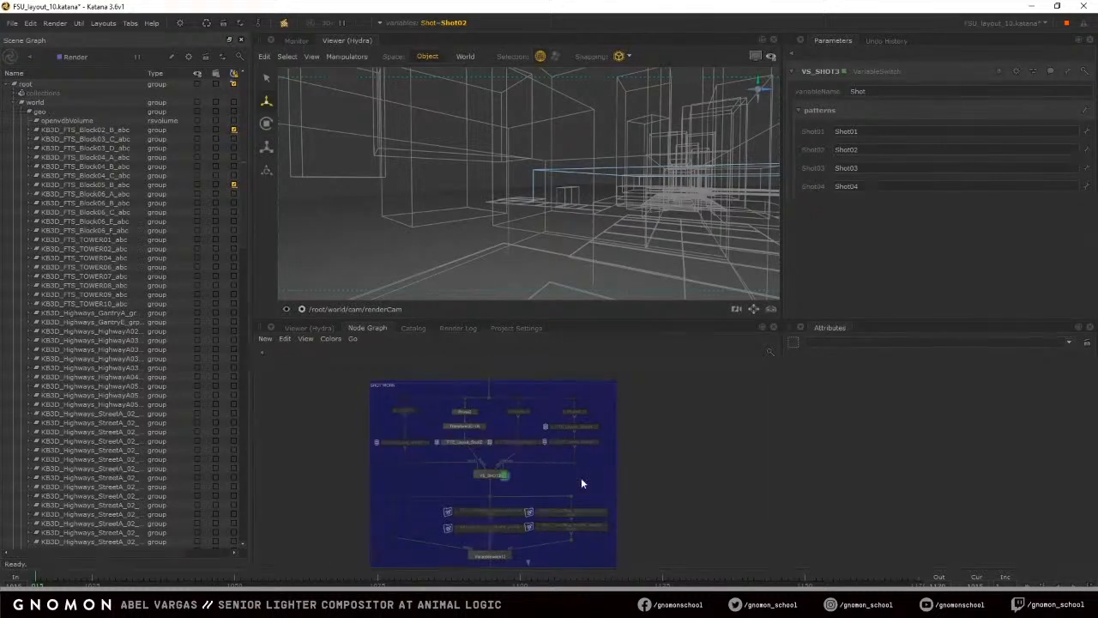
# Examine the VS_SHOT3 switch and the branches running down to VariableSwitch12 in the Shot Work group
pyautogui.moveTo(613, 485); pyautogui.dragTo(628, 461, button='middle')
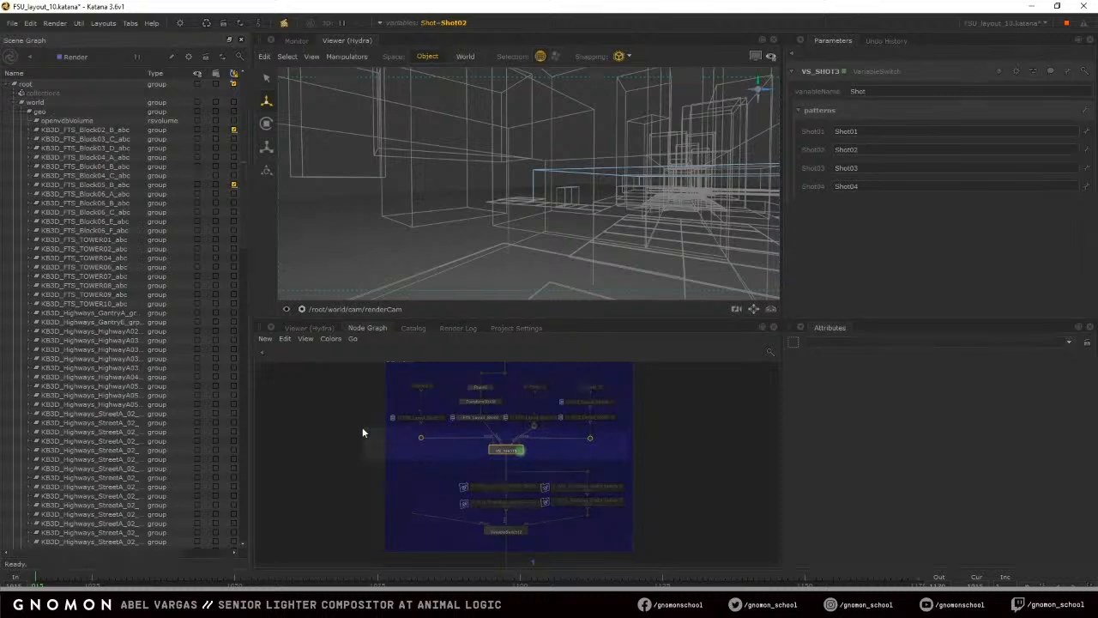
pyautogui.moveTo(386, 456); pyautogui.dragTo(661, 421)
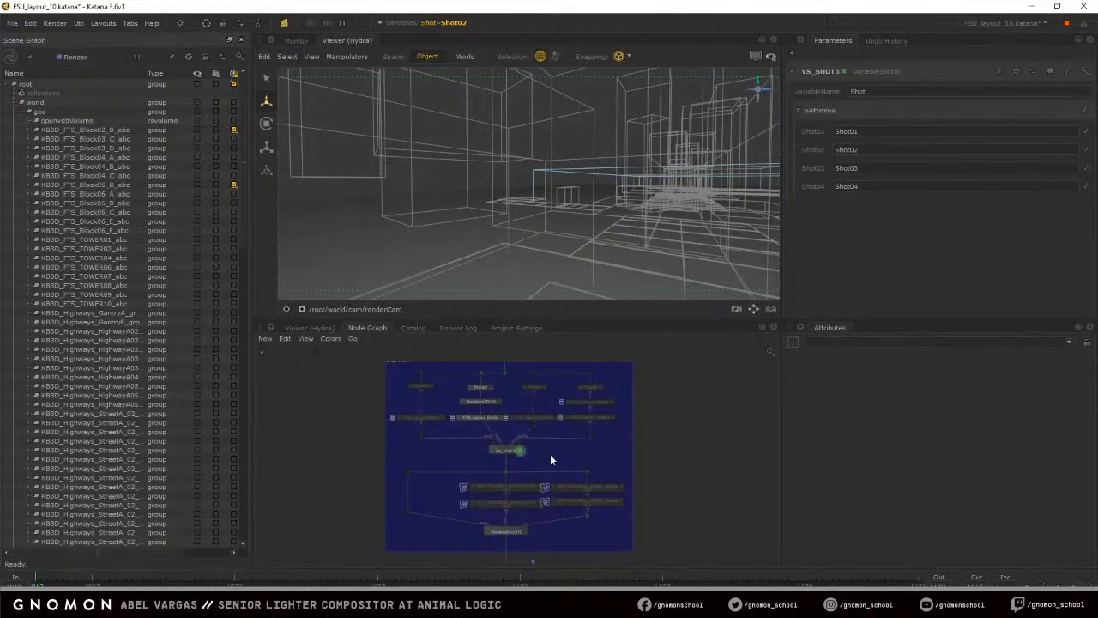
pyautogui.moveTo(550, 454); pyautogui.dragTo(554, 470)
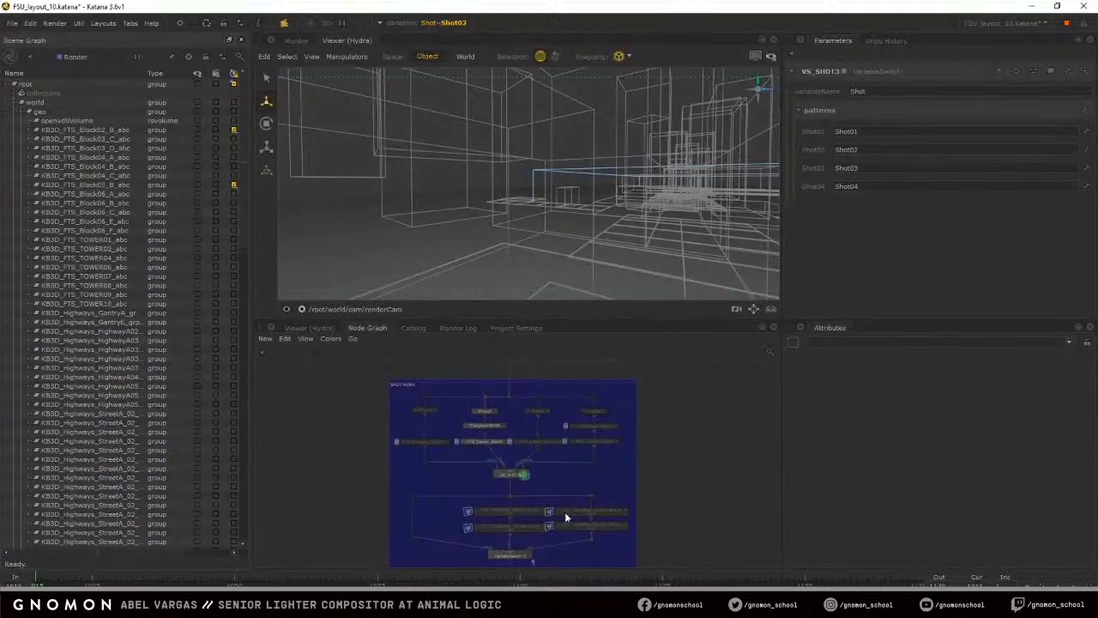
pyautogui.moveTo(550, 527); pyautogui.dragTo(538, 462, button='middle')
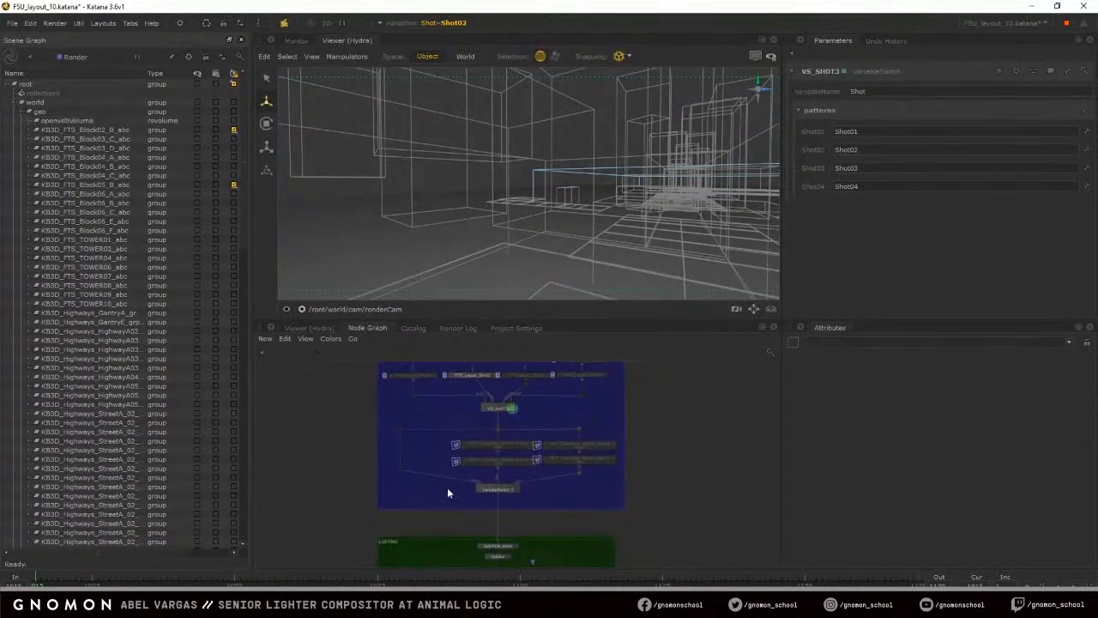
pyautogui.scroll(3, 447, 488)
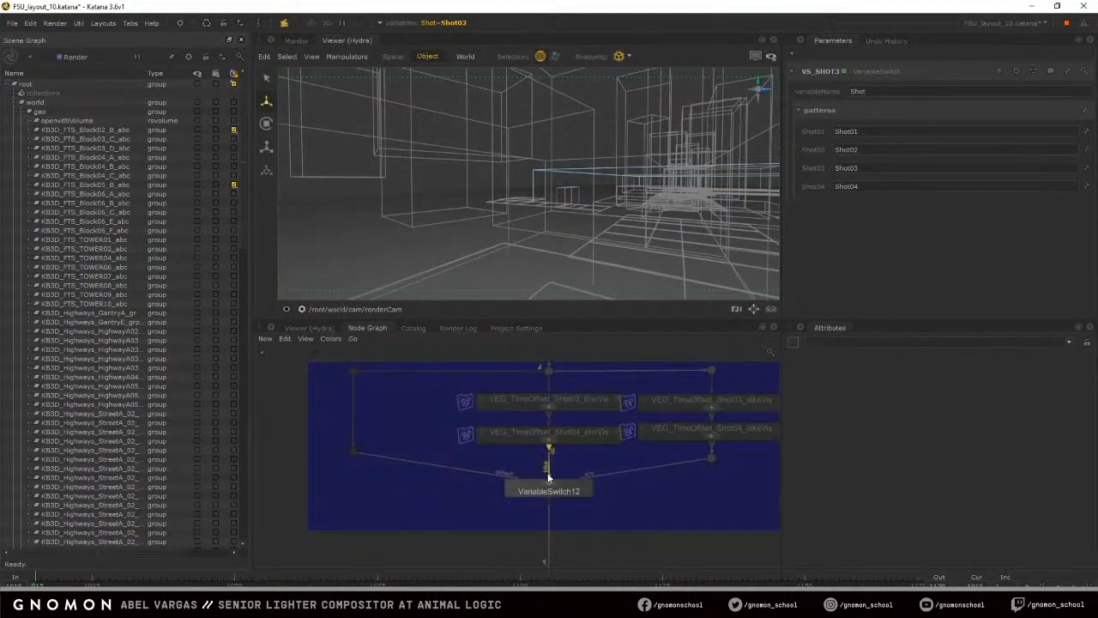
# Show the parameters of the VS_bike node in the render settings group and check its variable name and value
pyautogui.scroll(-5, 626, 503)
pyautogui.moveTo(626, 503); pyautogui.dragTo(604, 381, button='middle')
pyautogui.scroll(3, 621, 444)
pyautogui.scroll(3, 621, 444)
pyautogui.moveTo(630, 434); pyautogui.dragTo(496, 350, button='middle')
pyautogui.scroll(-2, 456, 501)
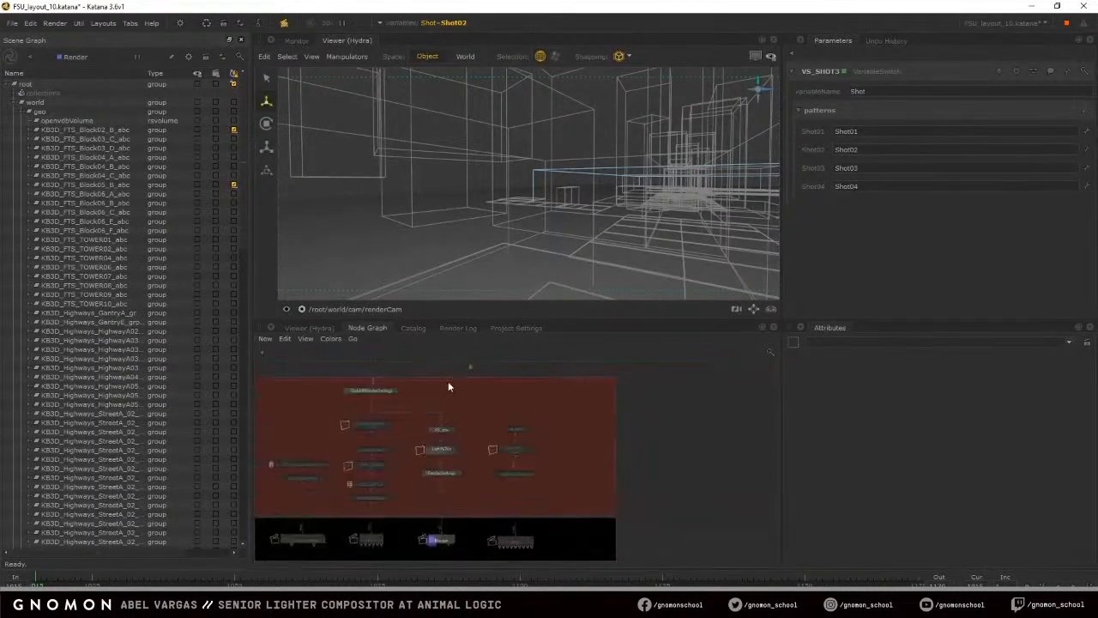
pyautogui.scroll(4, 465, 438)
pyautogui.click(694, 441)
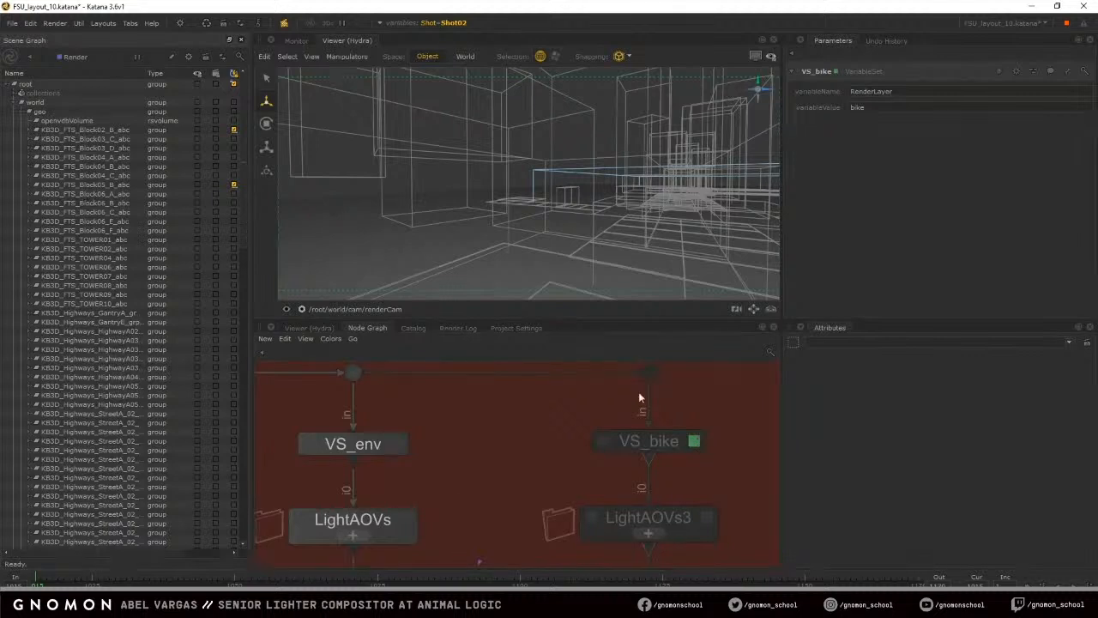
pyautogui.moveTo(893, 91); pyautogui.dragTo(789, 81)
# Show the parameters of the VS_env node beside VS_bike
pyautogui.click(399, 443)
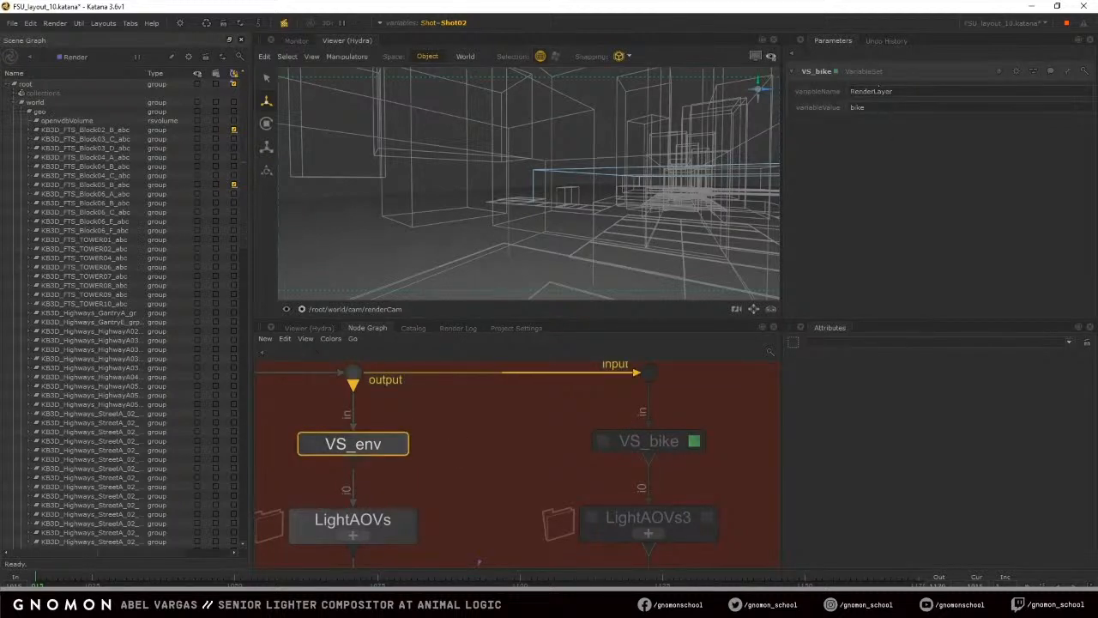
pyautogui.click(397, 452)
pyautogui.click(449, 454)
# Show the parameters of VariableSwitch12 in the Shot Work group and check its variable name and its bike and env patterns
pyautogui.scroll(-3, 448, 456)
pyautogui.scroll(-5, 489, 390)
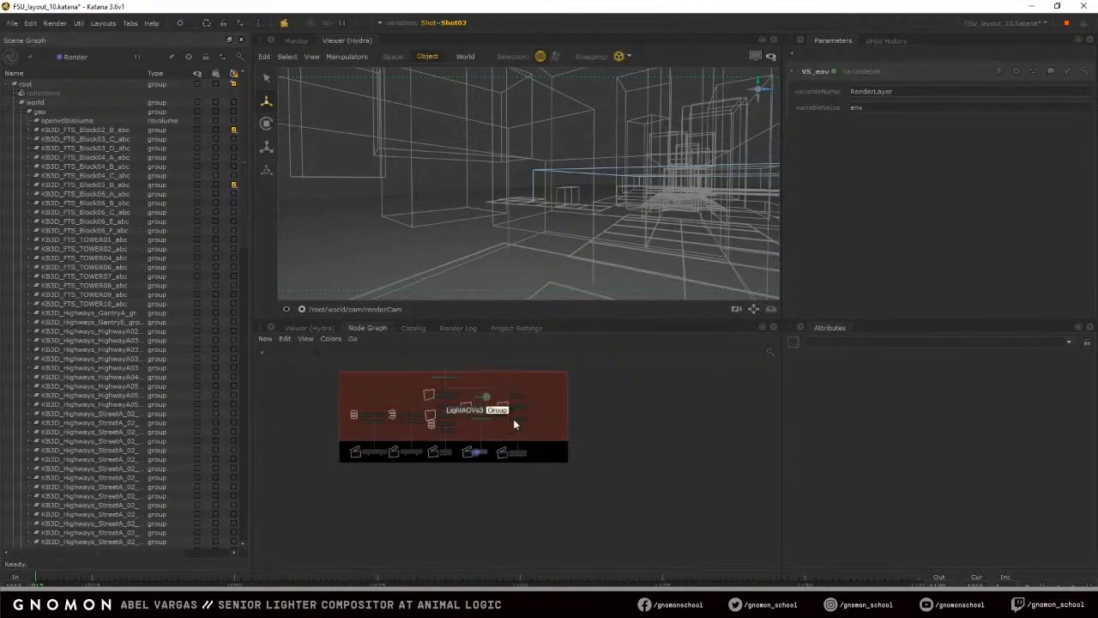
pyautogui.scroll(3, 527, 400)
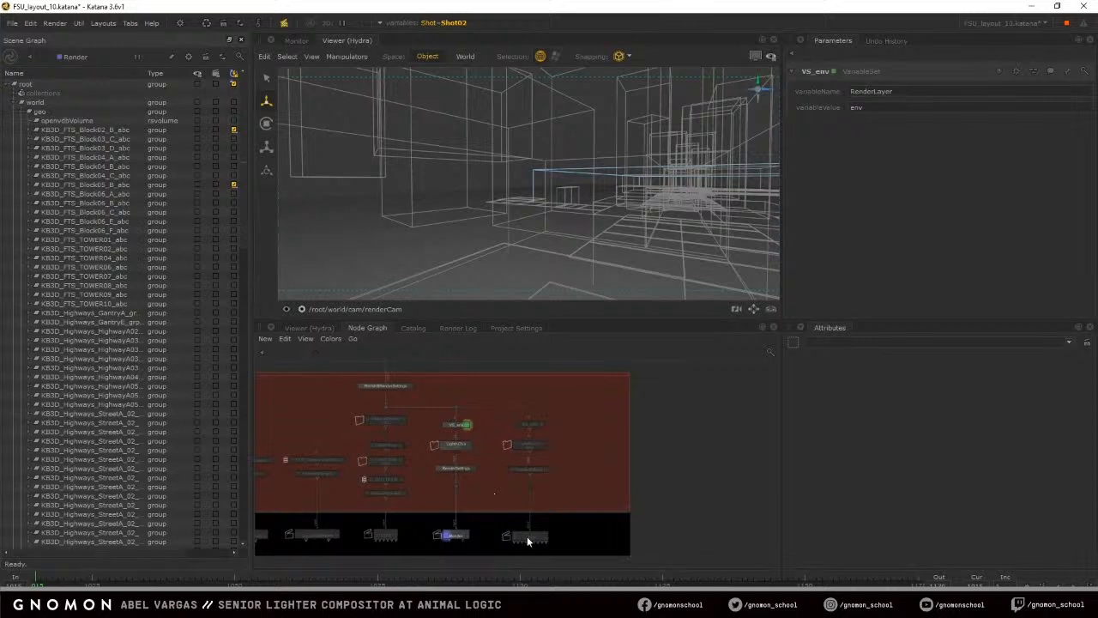
pyautogui.moveTo(432, 410); pyautogui.dragTo(471, 480, button='middle')
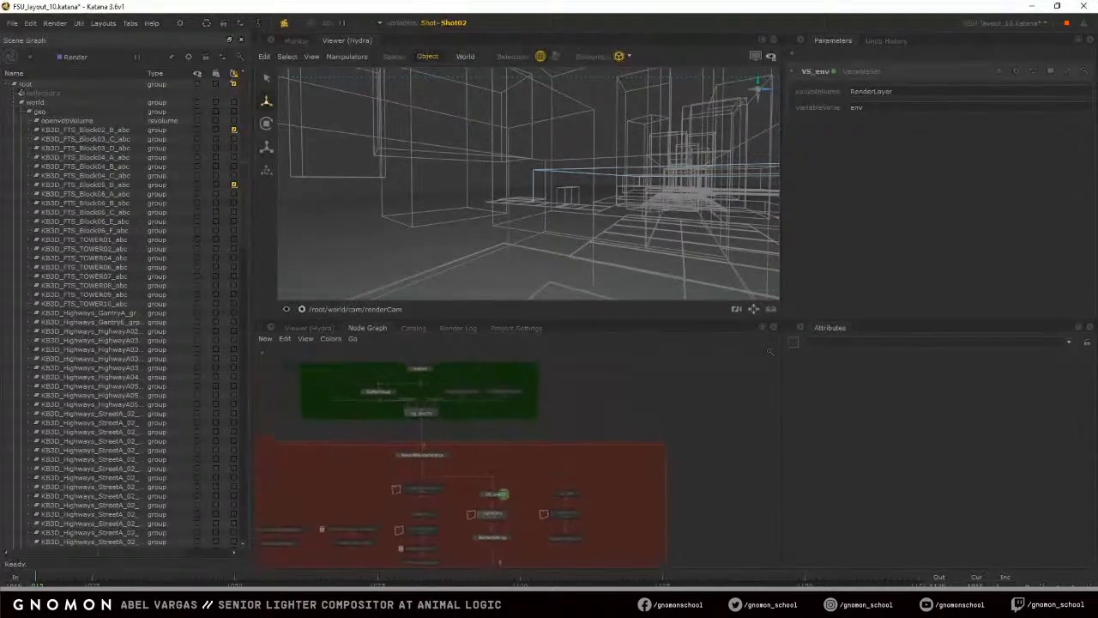
pyautogui.moveTo(441, 429); pyautogui.dragTo(509, 561, button='middle')
pyautogui.scroll(3, 493, 446)
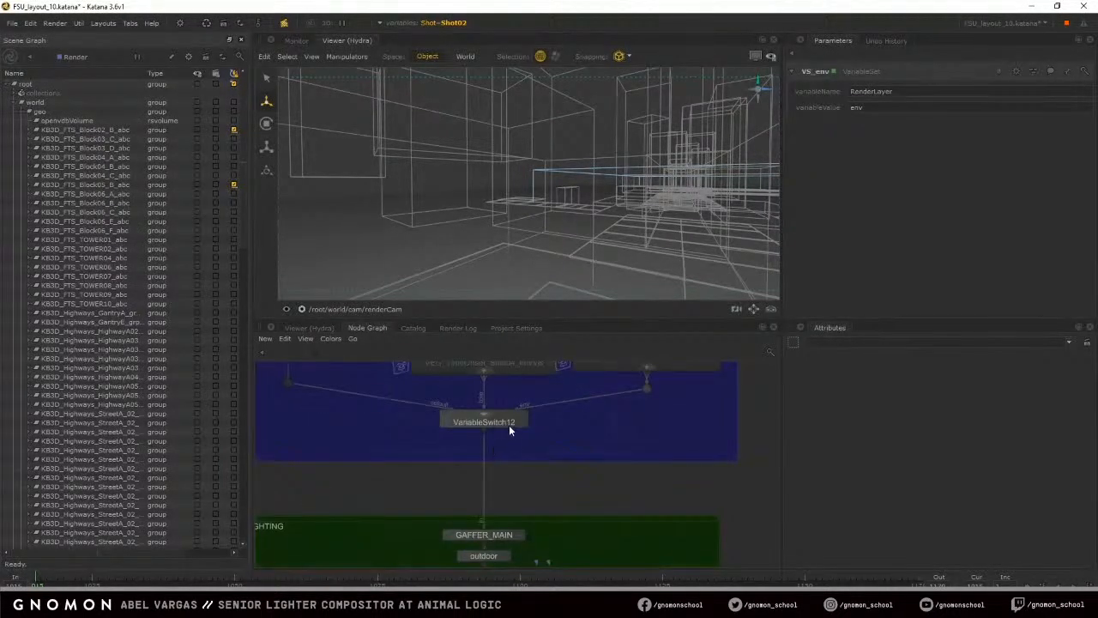
pyautogui.click(520, 422)
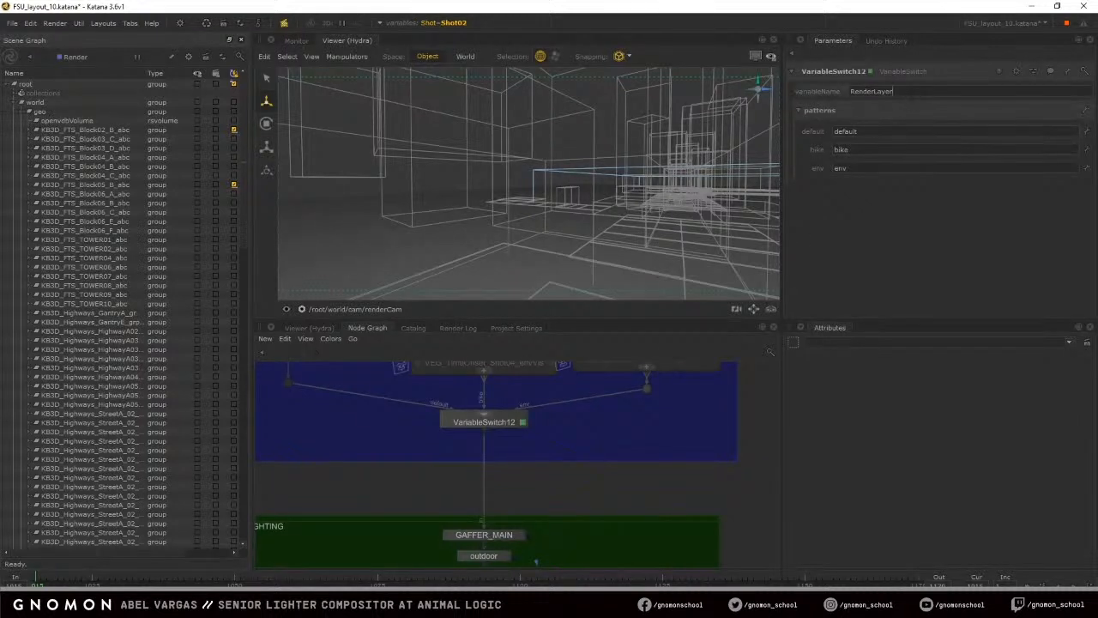
pyautogui.doubleClick(871, 91)
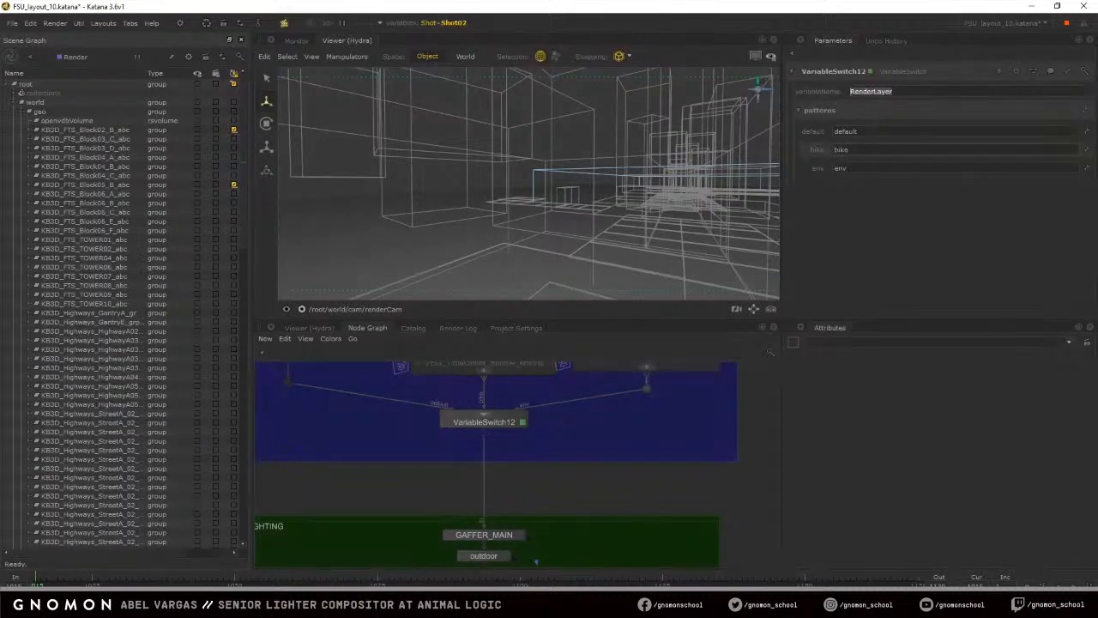
pyautogui.doubleClick(842, 150)
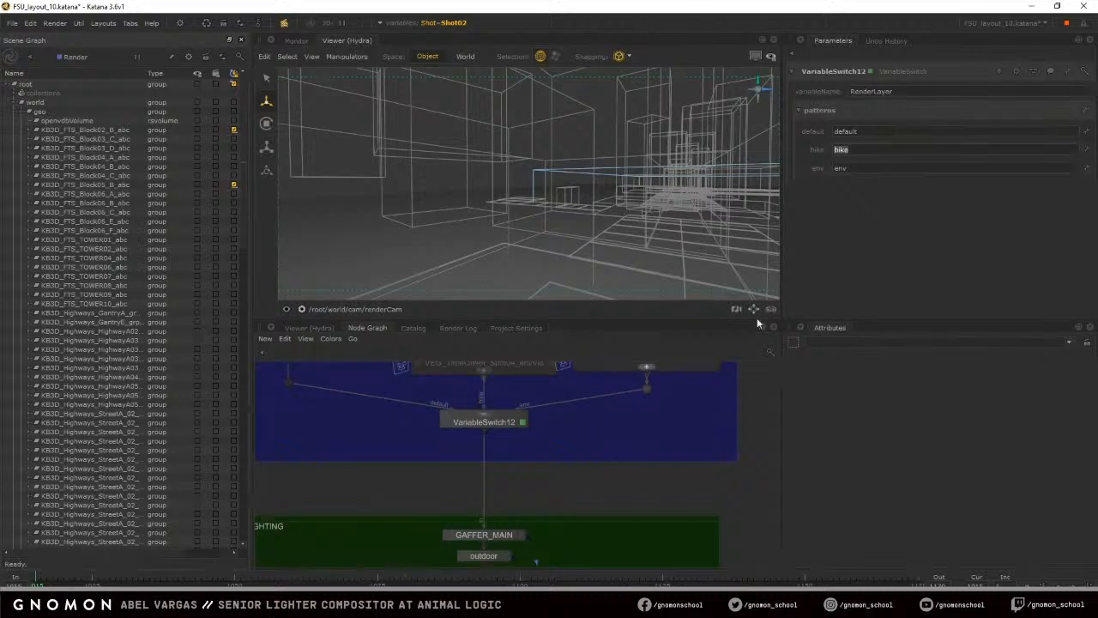
pyautogui.doubleClick(840, 168)
# Switch the Shot graph state variable to Shot03
pyautogui.scroll(-3, 649, 424)
pyautogui.scroll(-1, 623, 479)
pyautogui.scroll(3, 551, 426)
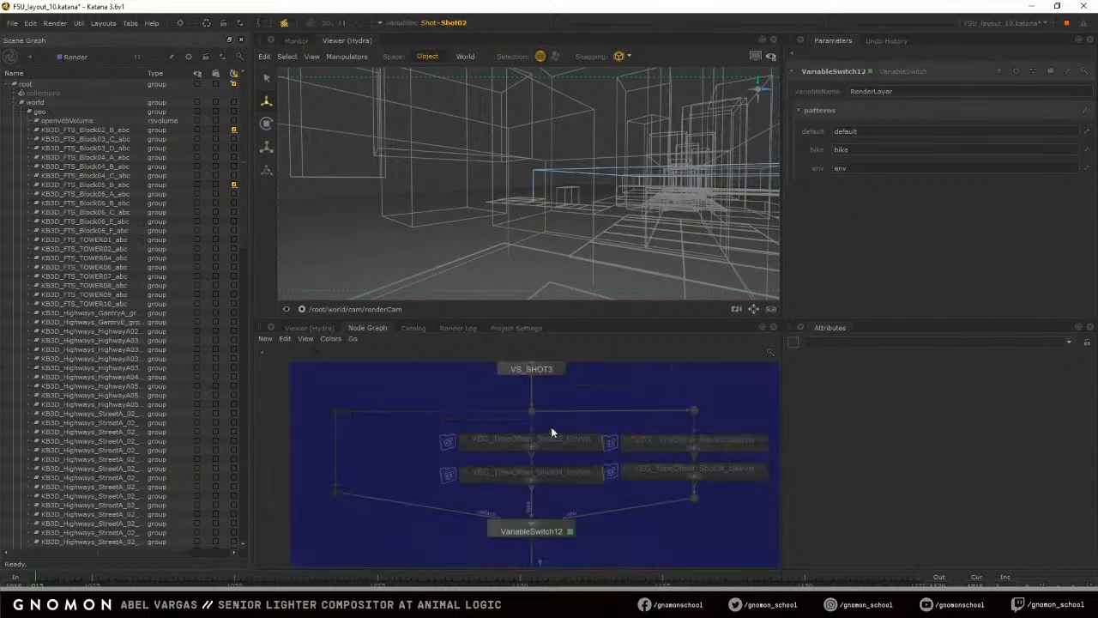
pyautogui.scroll(-3, 577, 413)
pyautogui.moveTo(590, 387); pyautogui.dragTo(614, 446, button='middle')
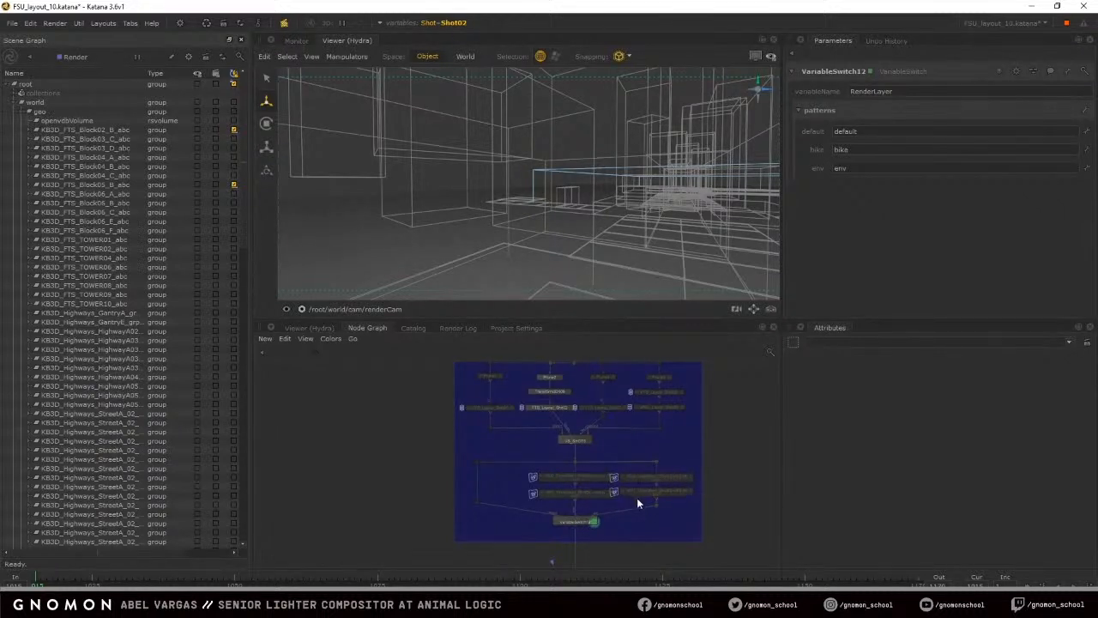
pyautogui.scroll(3, 676, 478)
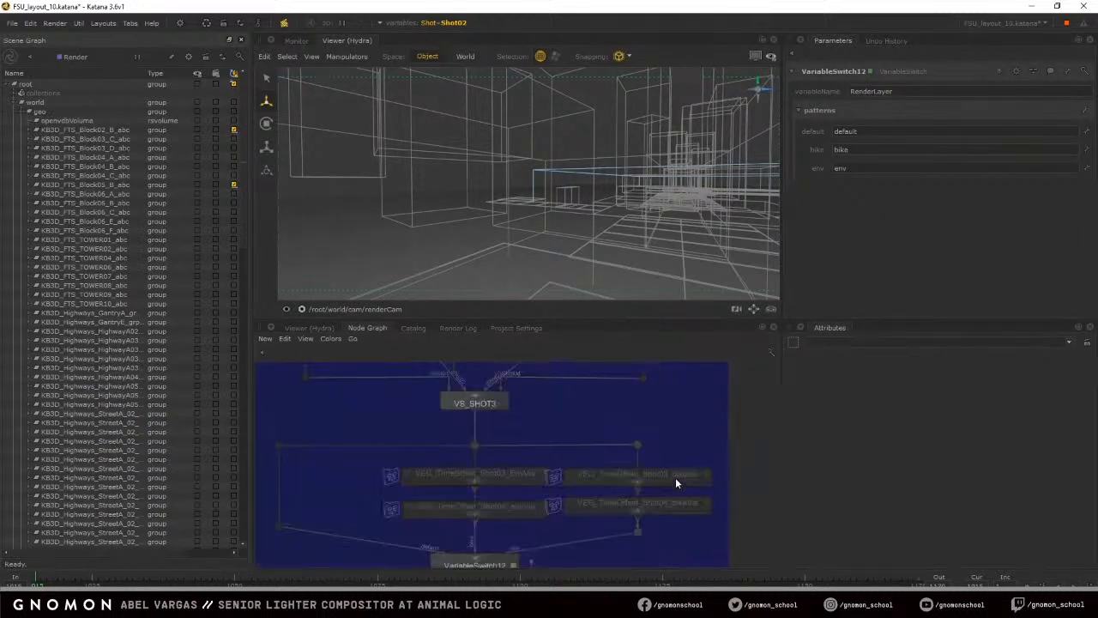
pyautogui.click(389, 26)
pyautogui.click(433, 67)
pyautogui.click(436, 89)
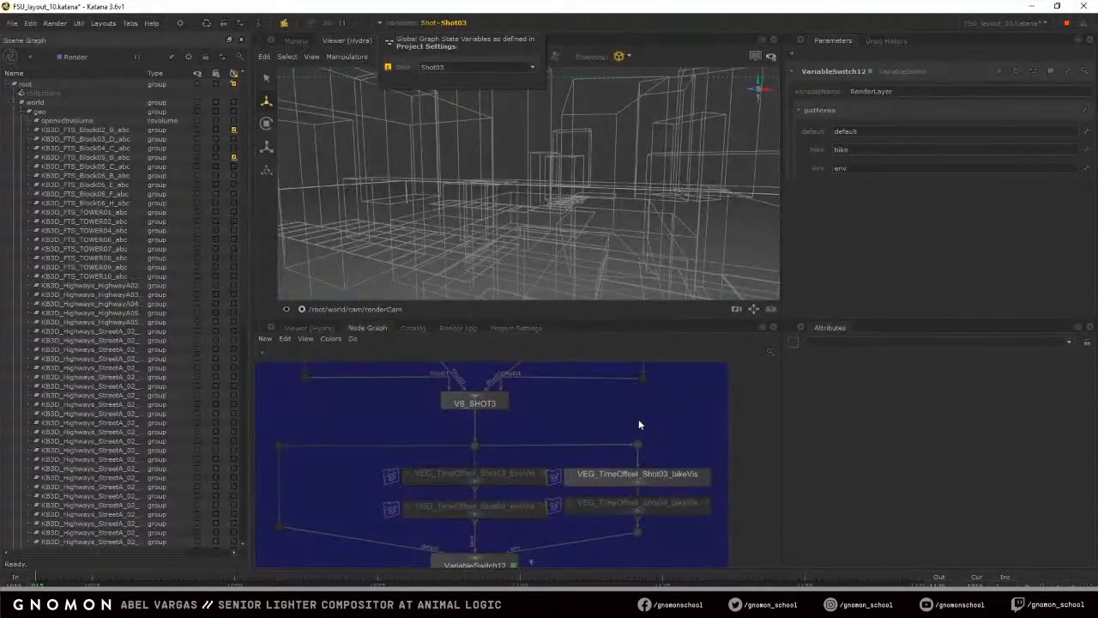
# Disable the VEG_TimeOffset_Shot03_bikeVis node above VariableSwitch12 and enable it again
pyautogui.moveTo(552, 453); pyautogui.dragTo(564, 436, button='middle')
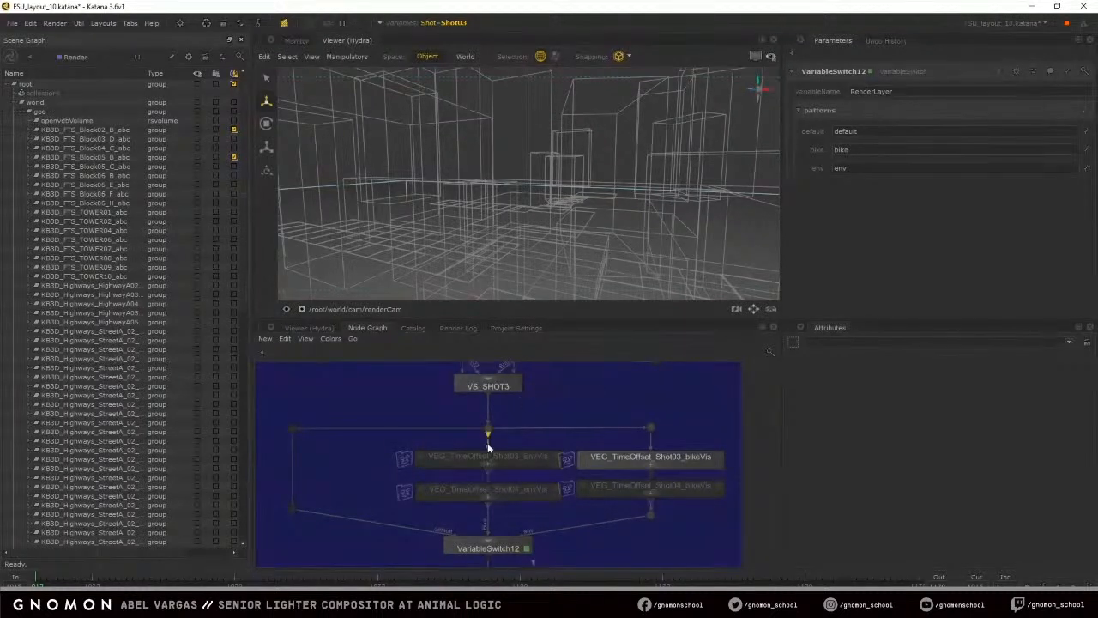
pyautogui.click(650, 456)
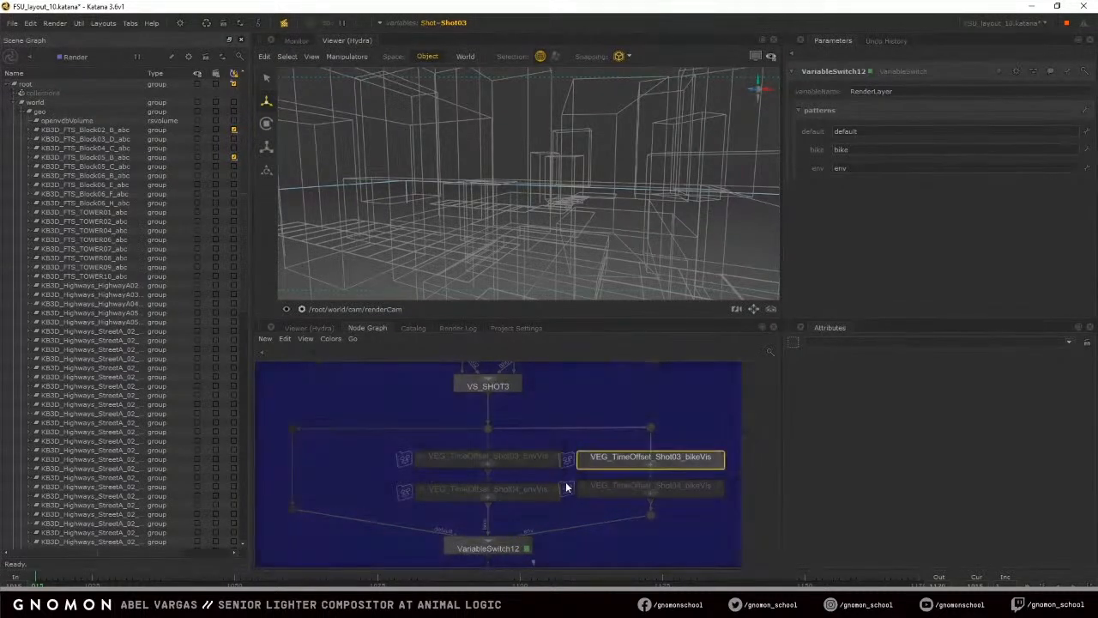
pyautogui.scroll(-4, 555, 472)
pyautogui.moveTo(556, 472); pyautogui.dragTo(554, 296, button='middle')
pyautogui.moveTo(596, 542); pyautogui.dragTo(607, 488, button='middle')
pyautogui.moveTo(596, 384); pyautogui.dragTo(500, 505, button='middle')
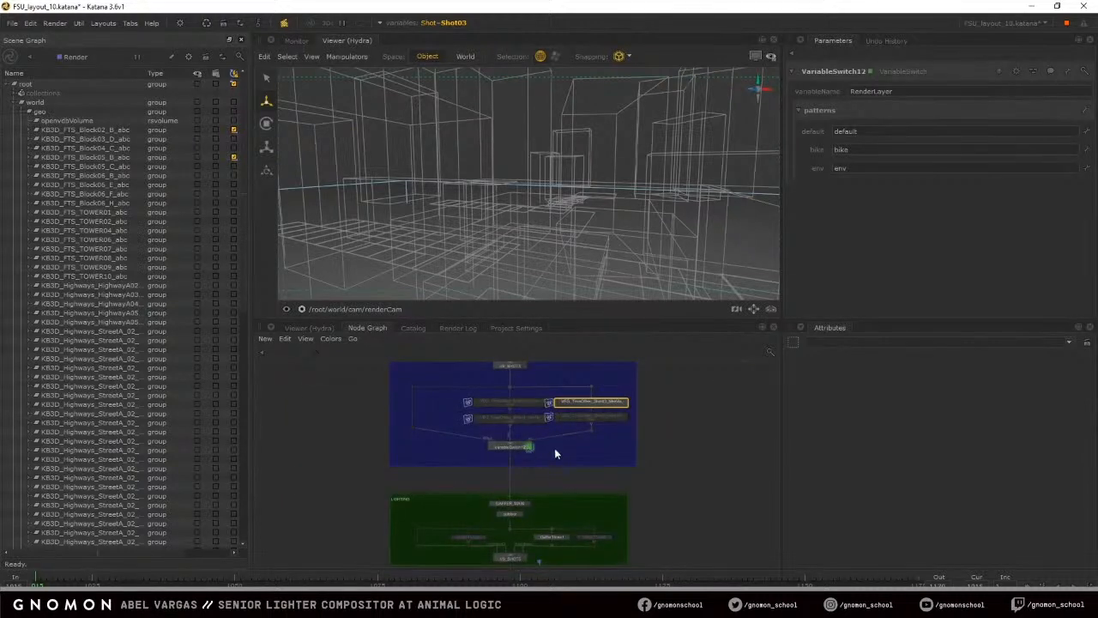
pyautogui.scroll(4, 554, 449)
pyautogui.moveTo(555, 449); pyautogui.dragTo(534, 553, button='middle')
pyautogui.moveTo(604, 471); pyautogui.dragTo(563, 452, button='middle')
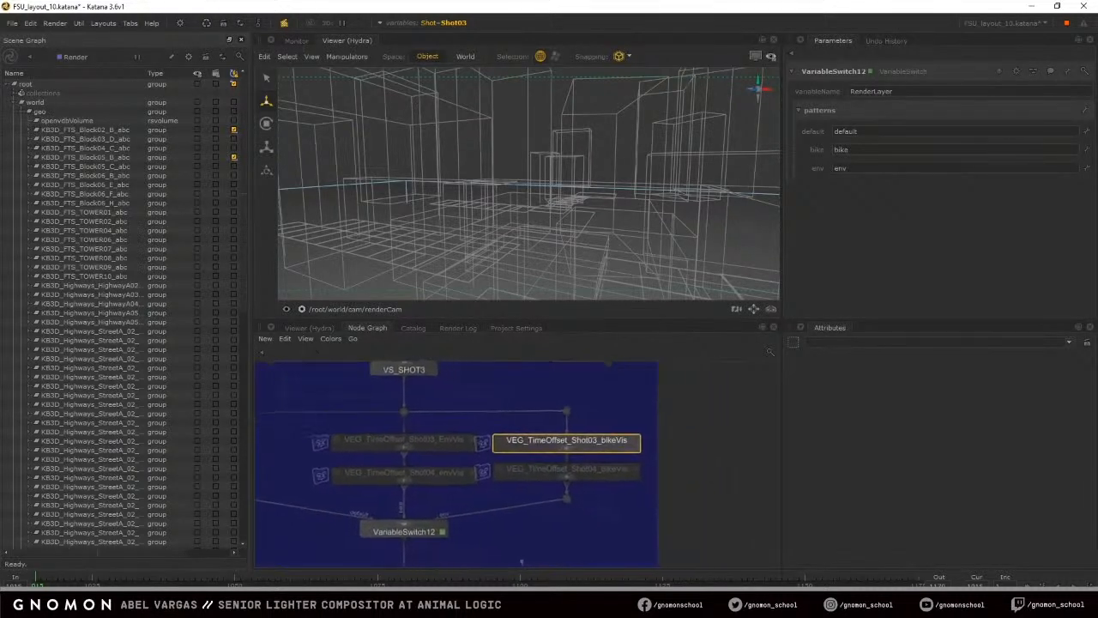
pyautogui.press('d')
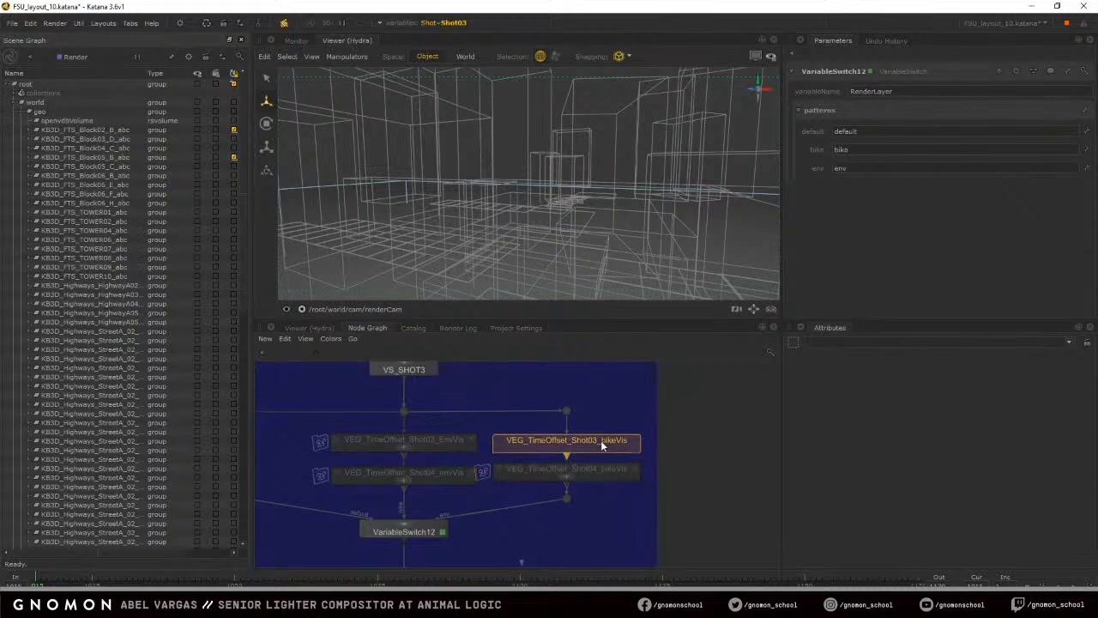
pyautogui.press('d')
# Show the parameters of VEG_TimeOffset_Shot03_bikeVis and check its shot pattern
pyautogui.moveTo(429, 391); pyautogui.dragTo(443, 420, button='middle')
pyautogui.moveTo(486, 435); pyautogui.dragTo(356, 374)
pyautogui.click(498, 406)
pyautogui.moveTo(598, 476); pyautogui.dragTo(584, 459, button='middle')
pyautogui.click(635, 453)
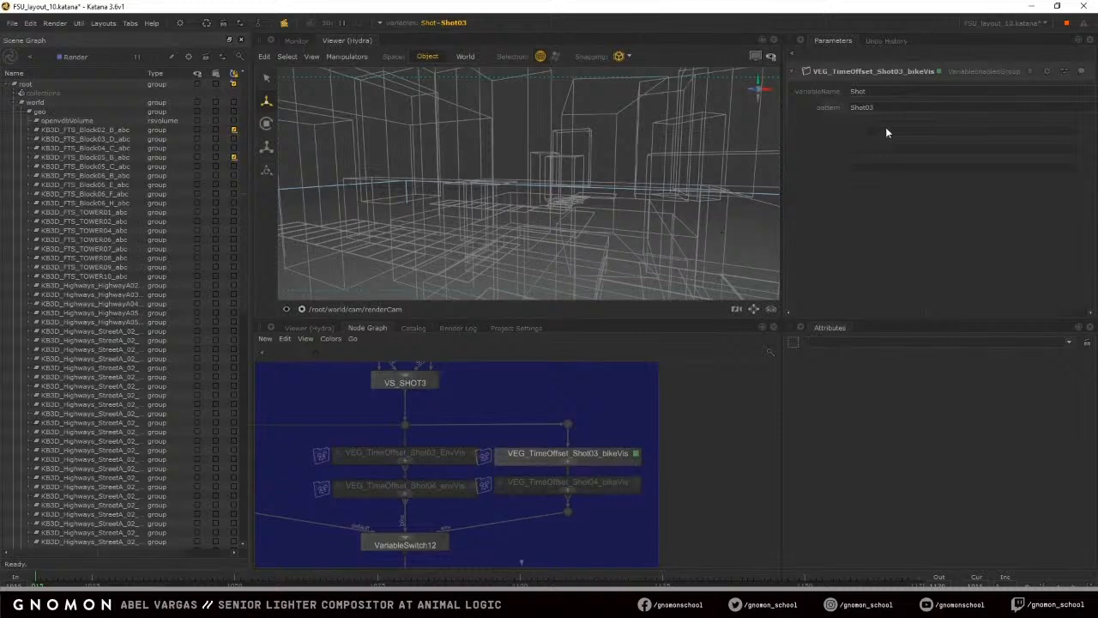
pyautogui.moveTo(874, 107); pyautogui.dragTo(847, 108)
# Show the parameters of VEG_TimeOffset_Shot04_bikeVis and check its variable name and pattern
pyautogui.click(599, 485)
pyautogui.click(635, 484)
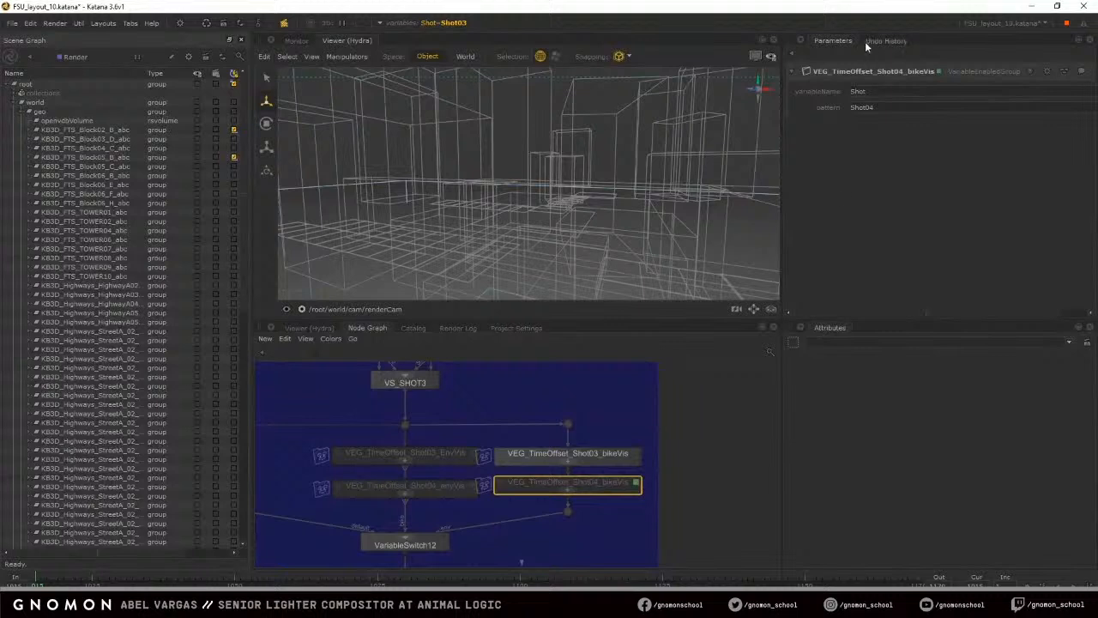
pyautogui.click(622, 516)
pyautogui.moveTo(659, 506); pyautogui.dragTo(564, 496)
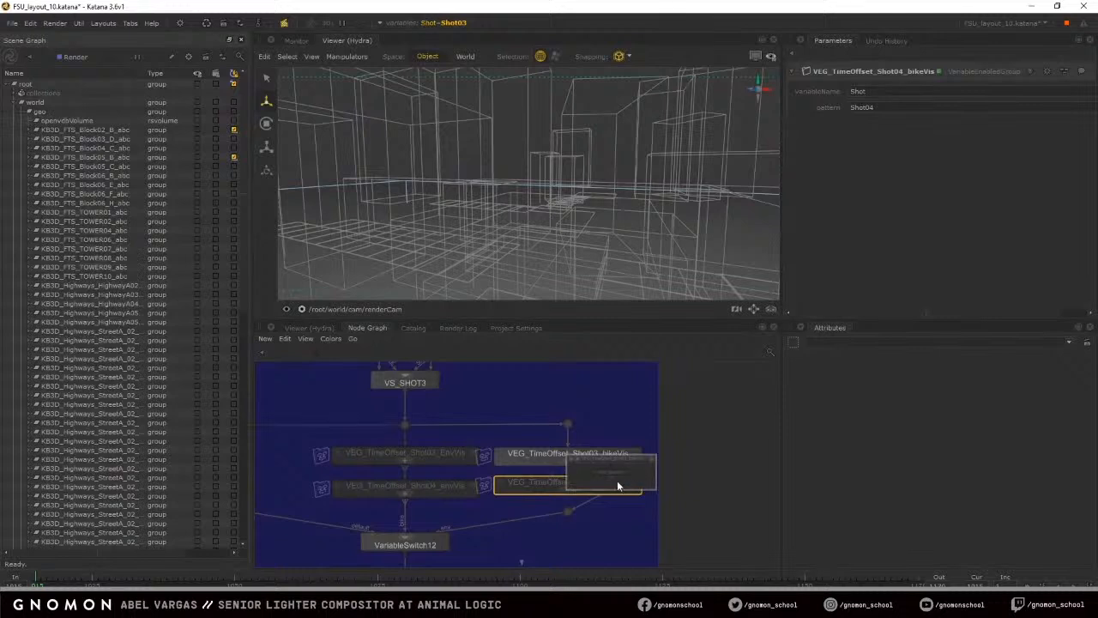
pyautogui.click(600, 510)
# Return to the parameters of VEG_TimeOffset_Shot03_bikeVis and review its place among the Shot Work branches
pyautogui.click(597, 461)
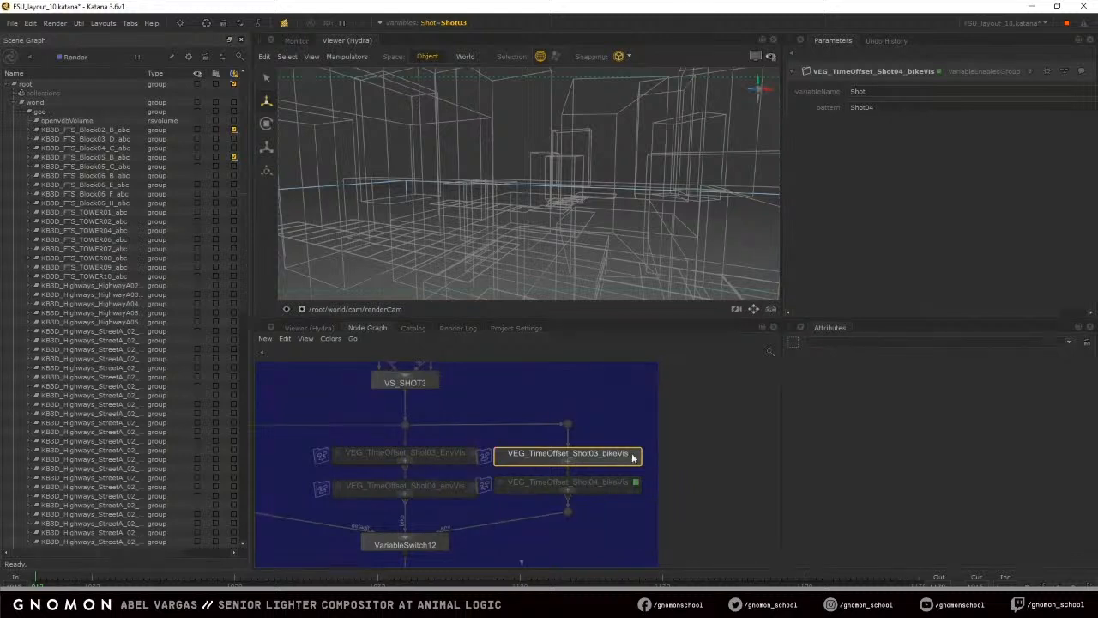
pyautogui.click(636, 456)
pyautogui.scroll(-3, 575, 429)
pyautogui.scroll(3, 541, 494)
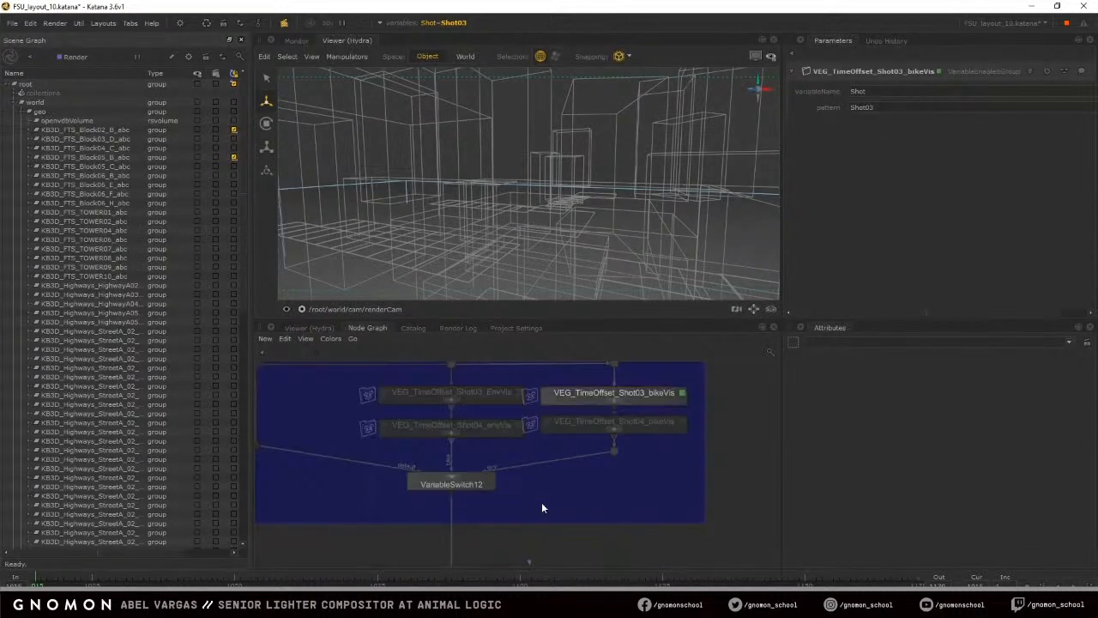
pyautogui.scroll(-3, 523, 484)
pyautogui.moveTo(521, 480); pyautogui.dragTo(544, 531, button='middle')
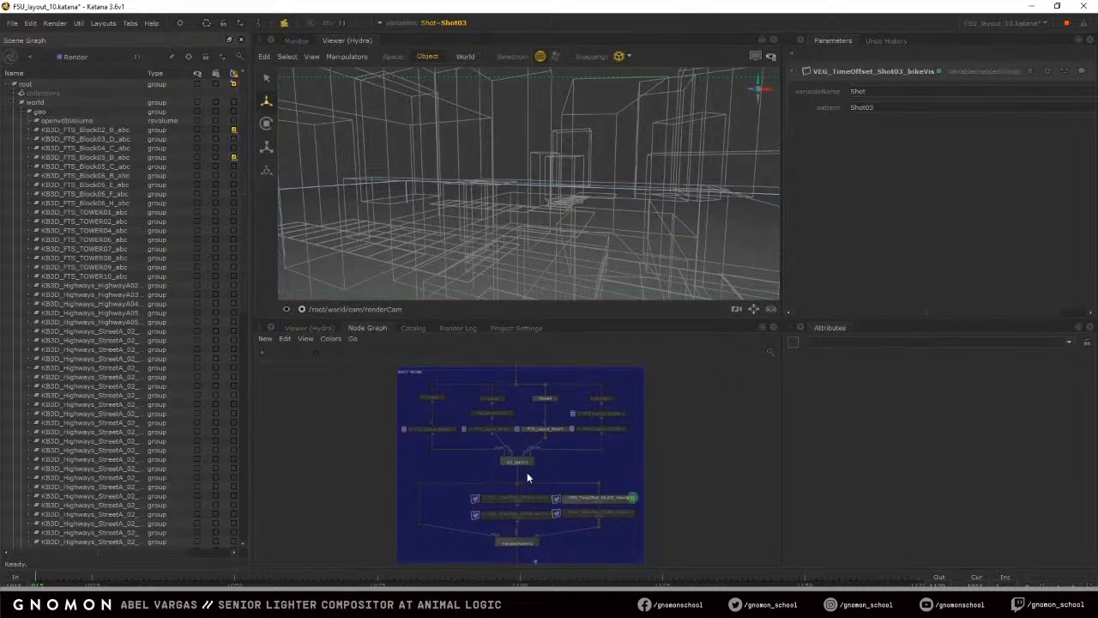
# Compare the VS_SHOT3 switch in the Shot Work group with the shot switch and its branches in the Lighting group
pyautogui.click(506, 461)
pyautogui.moveTo(560, 551); pyautogui.dragTo(557, 398, button='middle')
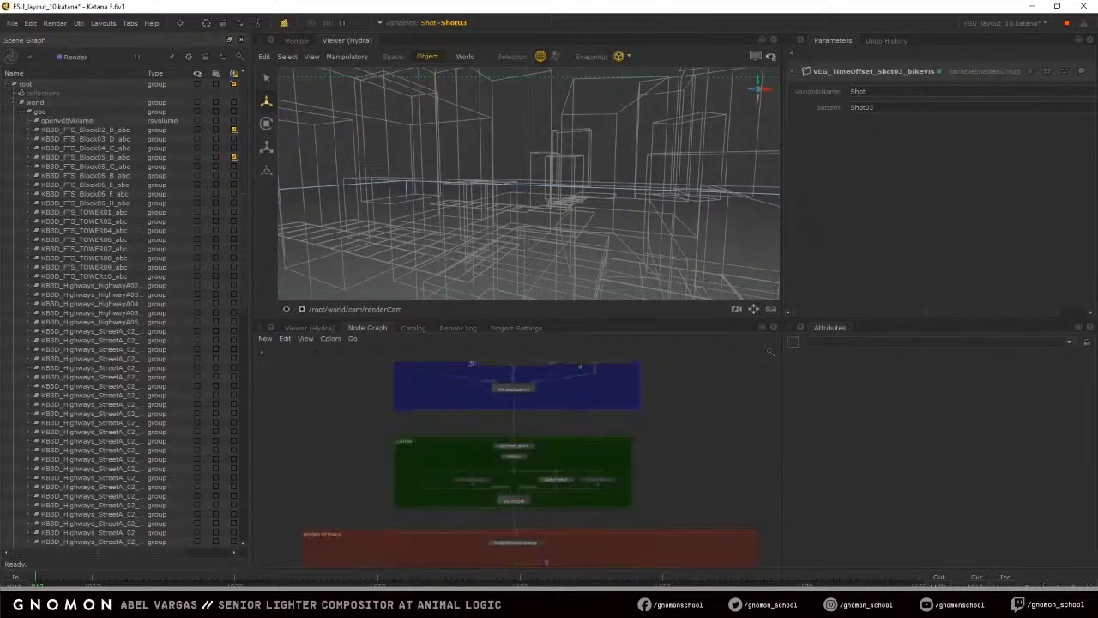
pyautogui.click(505, 500)
pyautogui.moveTo(439, 474); pyautogui.dragTo(547, 485)
# Select the four Prune nodes at the head of the shot layout branches feeding VS_SHOT3
pyautogui.moveTo(635, 480); pyautogui.dragTo(641, 592, button='middle')
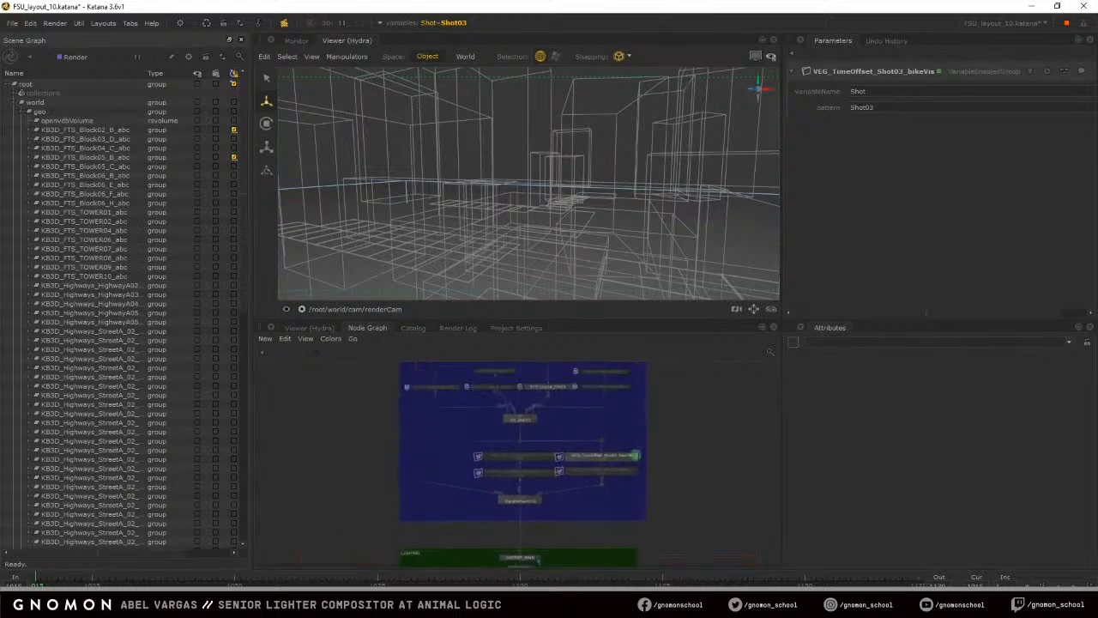
pyautogui.scroll(4, 577, 426)
pyautogui.moveTo(378, 407); pyautogui.dragTo(786, 416)
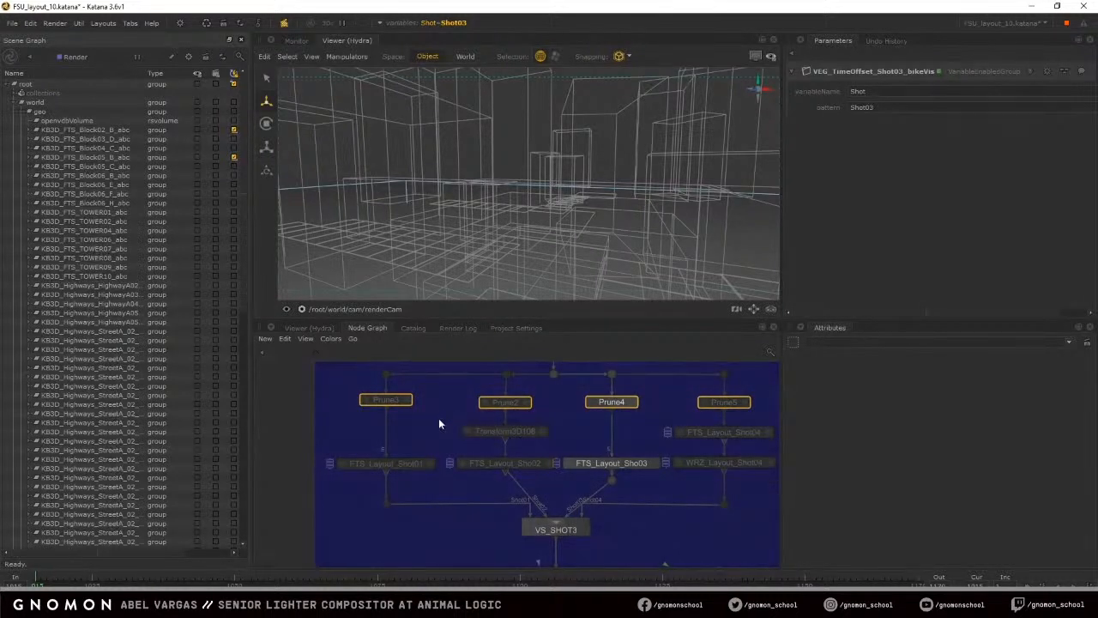
# Select the Transform3D106 node in the Shot02 layout branch and review the Shot Work group as a whole
pyautogui.click(505, 430)
pyautogui.moveTo(578, 443); pyautogui.dragTo(578, 443)
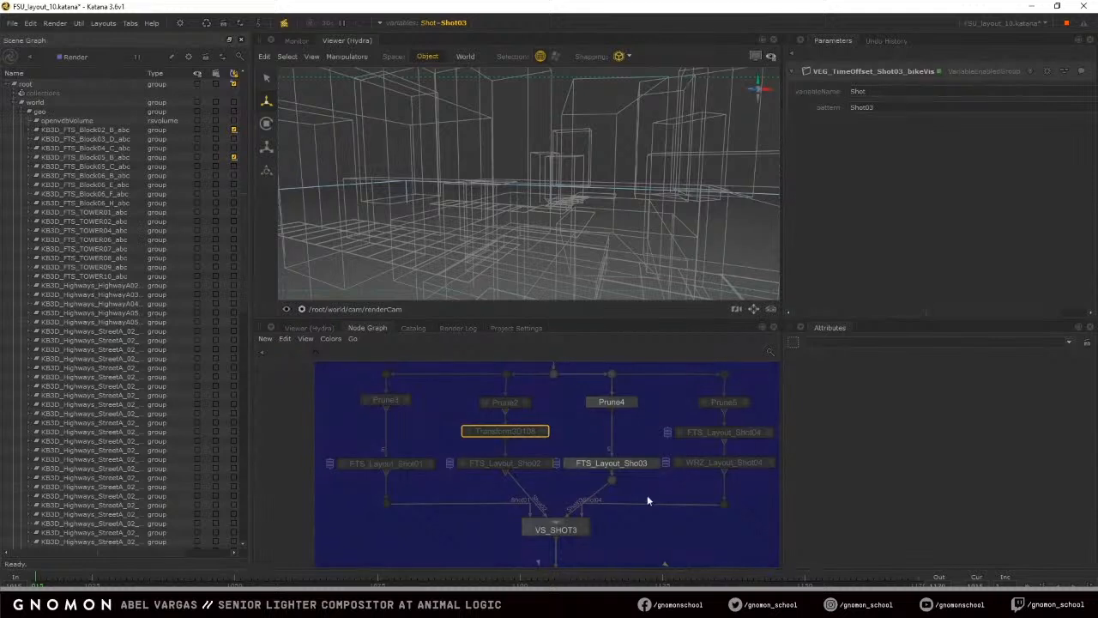
pyautogui.scroll(-5, 645, 496)
pyautogui.moveTo(668, 459); pyautogui.dragTo(660, 467, button='middle')
pyautogui.moveTo(710, 510); pyautogui.dragTo(623, 510, button='middle')
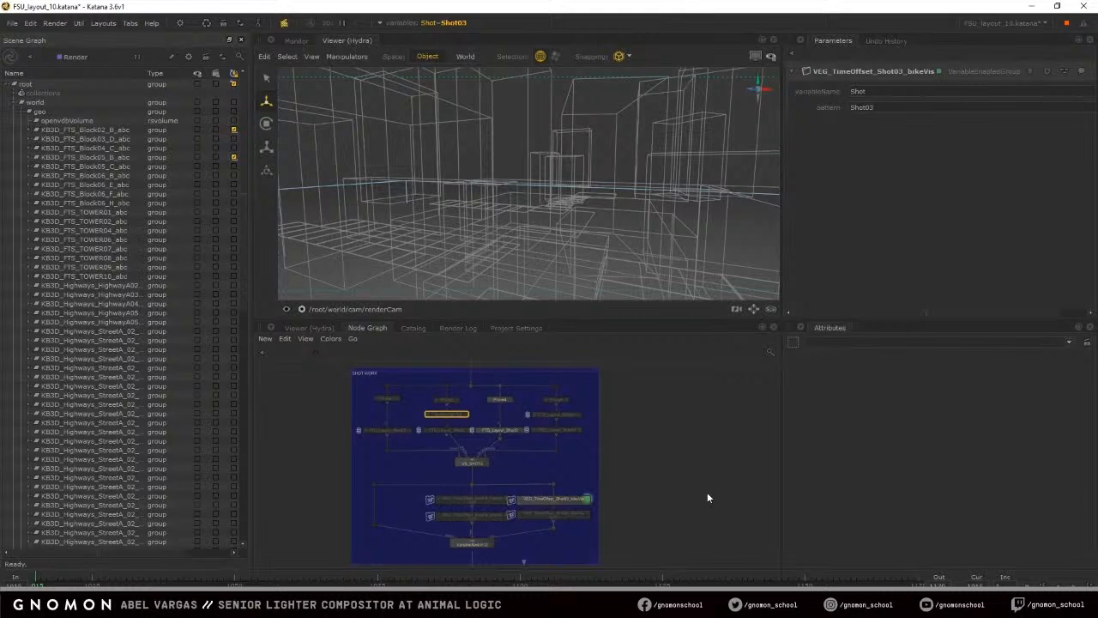
# Show the parameters of the AlembicIn_hoverBike node above the VEG_TimeOffset groups
pyautogui.scroll(-3, 695, 494)
pyautogui.scroll(3, 695, 494)
pyautogui.scroll(-3, 662, 499)
pyautogui.moveTo(662, 495); pyautogui.dragTo(658, 551, button='middle')
pyautogui.moveTo(635, 451); pyautogui.dragTo(645, 515, button='middle')
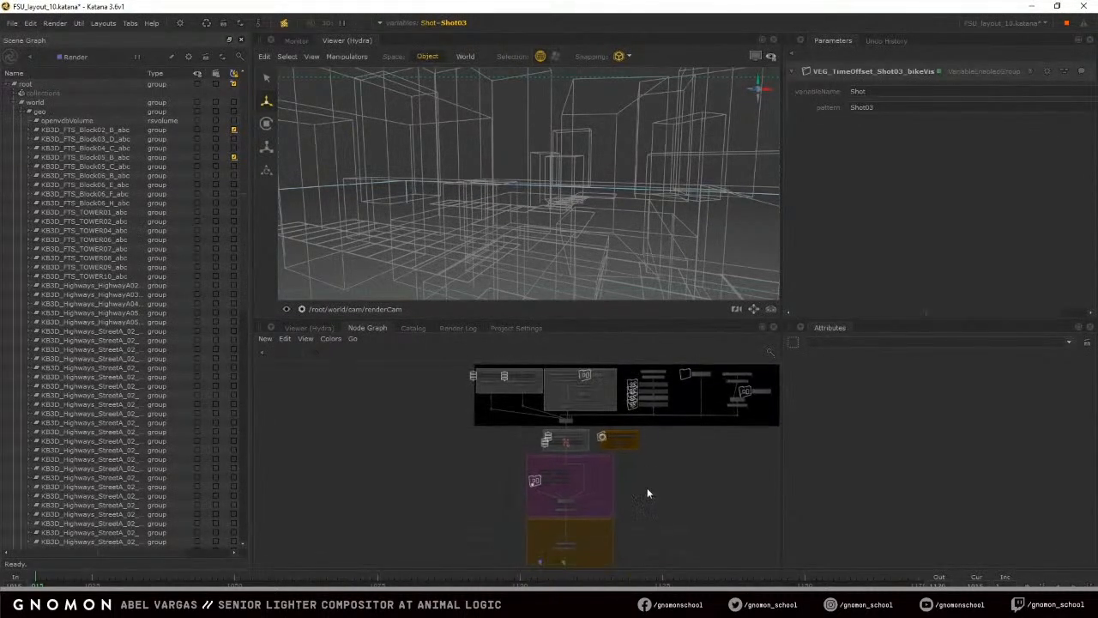
pyautogui.scroll(5, 664, 373)
pyautogui.moveTo(695, 410); pyautogui.dragTo(603, 431, button='middle')
pyautogui.click(589, 414)
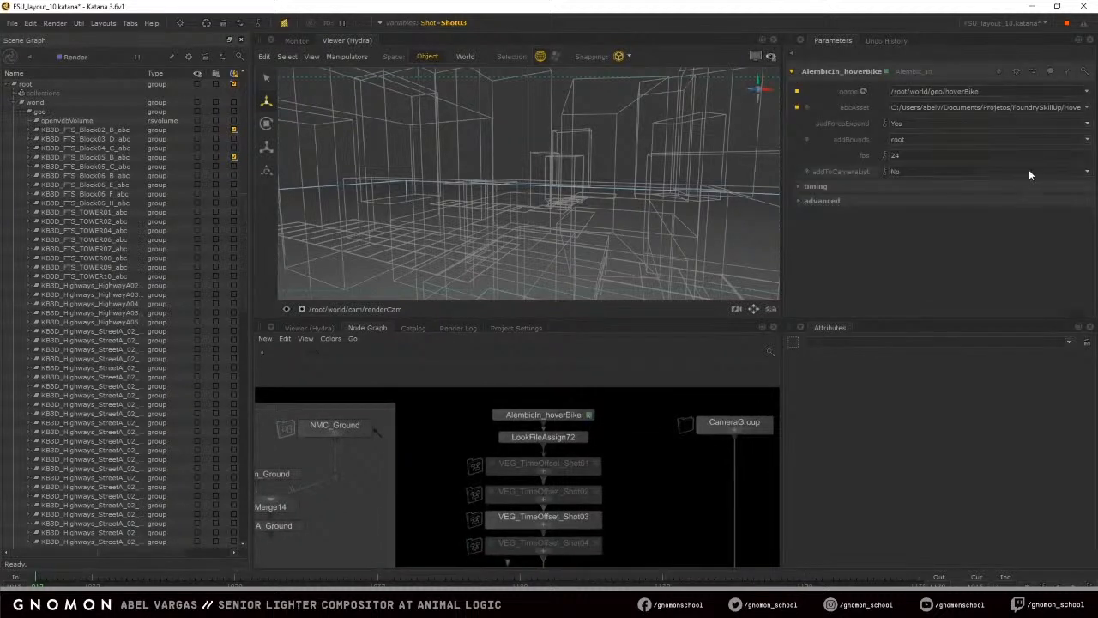
# Inspect the end of the hover bike's abcAsset path, marking the version number in the hoverBike03.abc file name
pyautogui.click(978, 108)
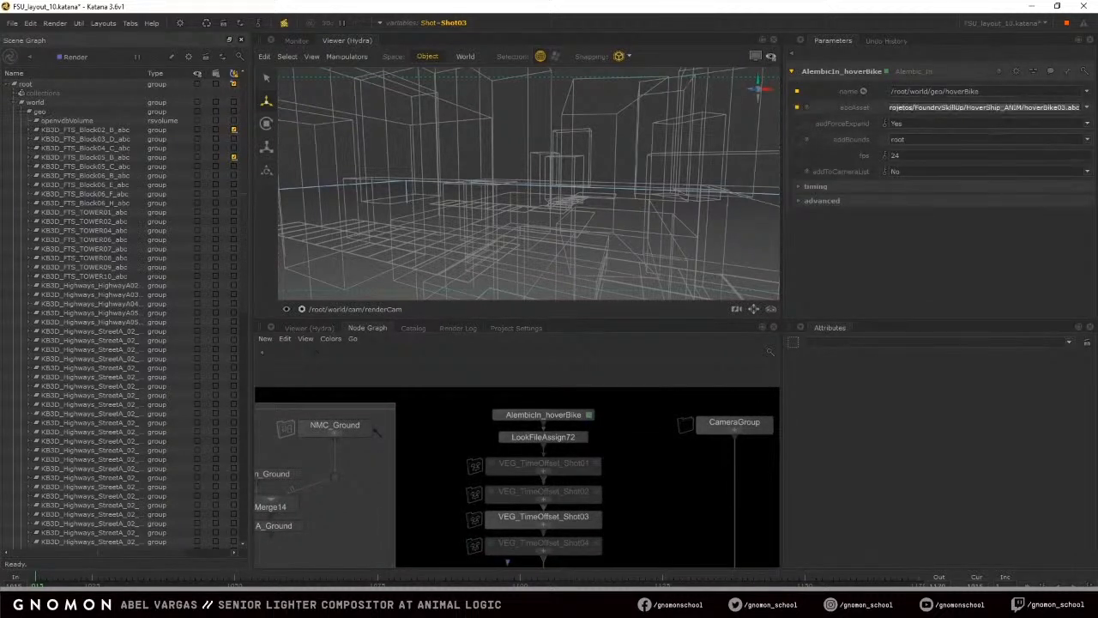
pyautogui.click(1063, 107)
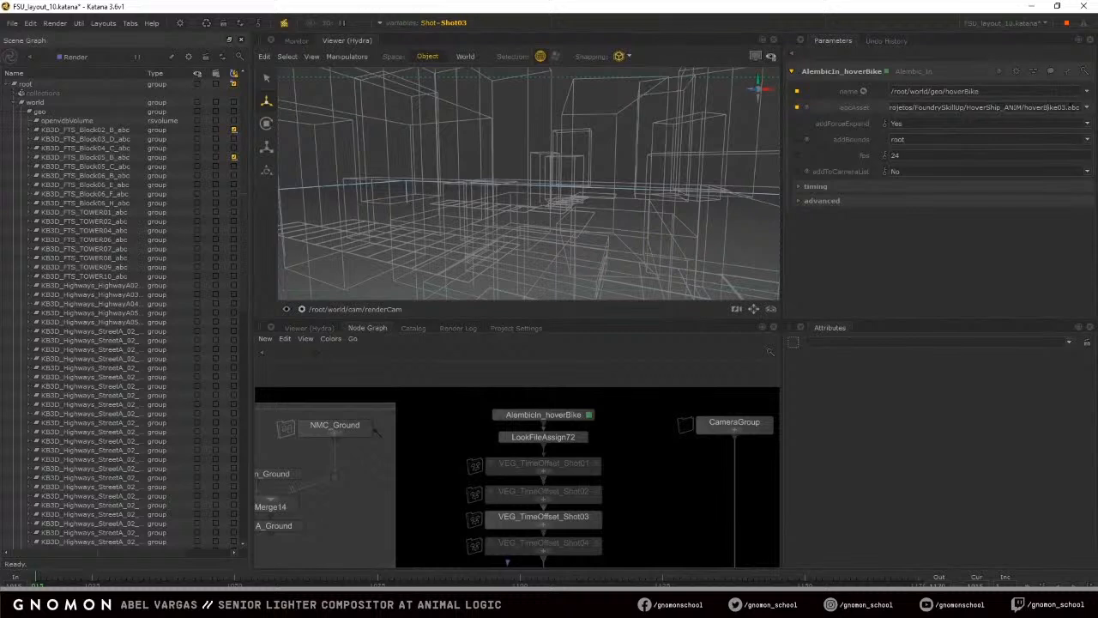
pyautogui.moveTo(1067, 107); pyautogui.dragTo(1055, 107)
pyautogui.click(642, 451)
# Review the coloured group sequence from the asset imports through Shot Work to the render outputs, and frame the entire node graph
pyautogui.scroll(-5, 644, 483)
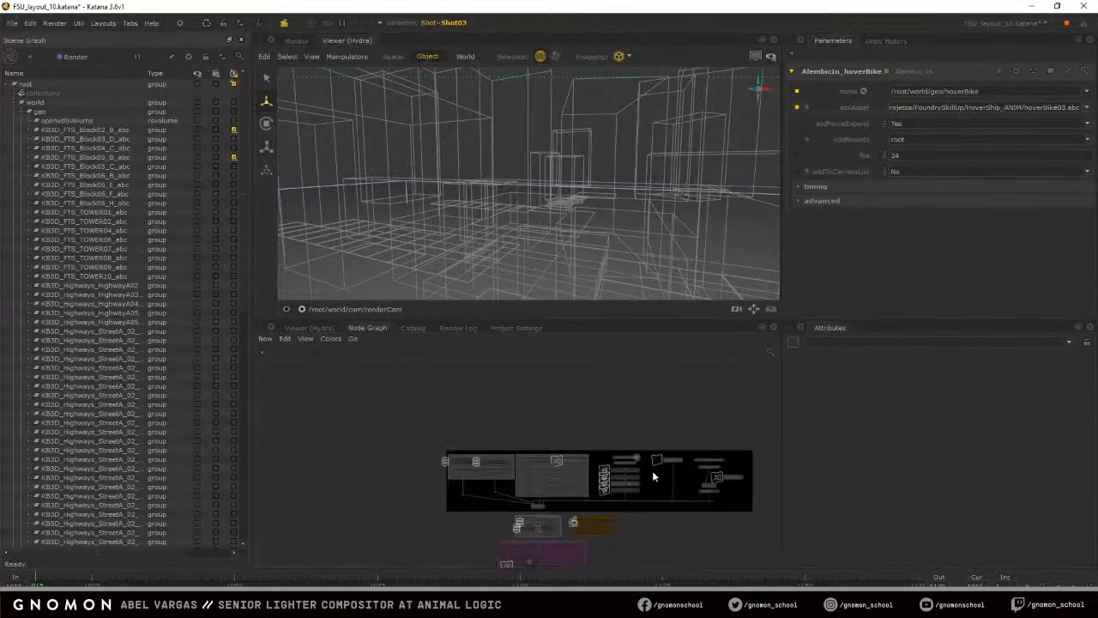
pyautogui.moveTo(677, 513); pyautogui.dragTo(692, 315, button='middle')
pyautogui.scroll(-3, 682, 439)
pyautogui.moveTo(680, 459); pyautogui.dragTo(642, 425, button='middle')
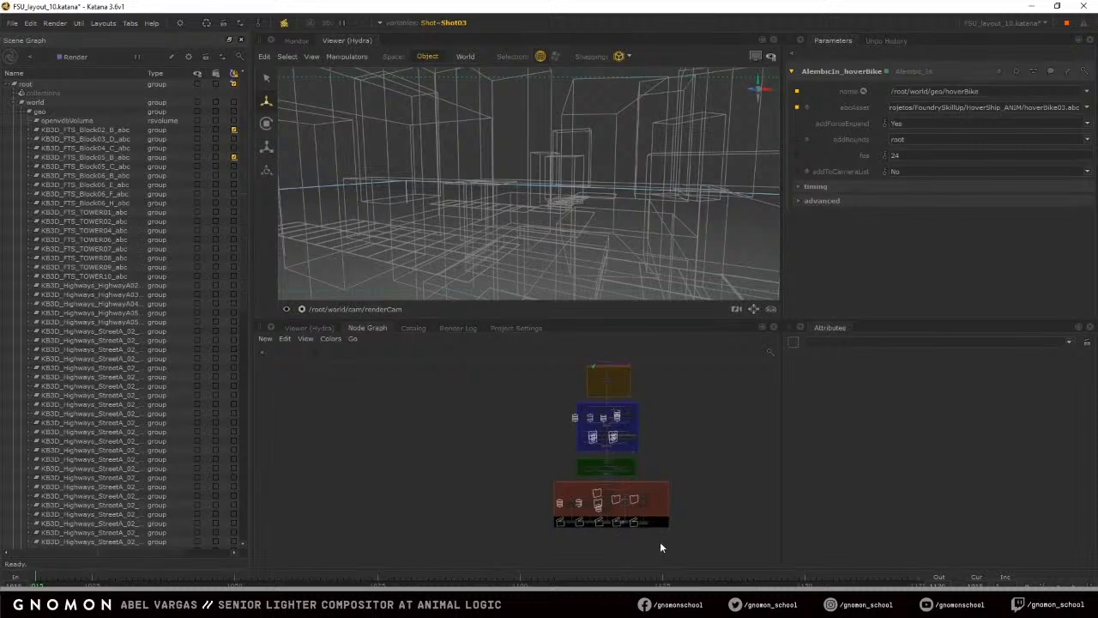
pyautogui.scroll(3, 649, 446)
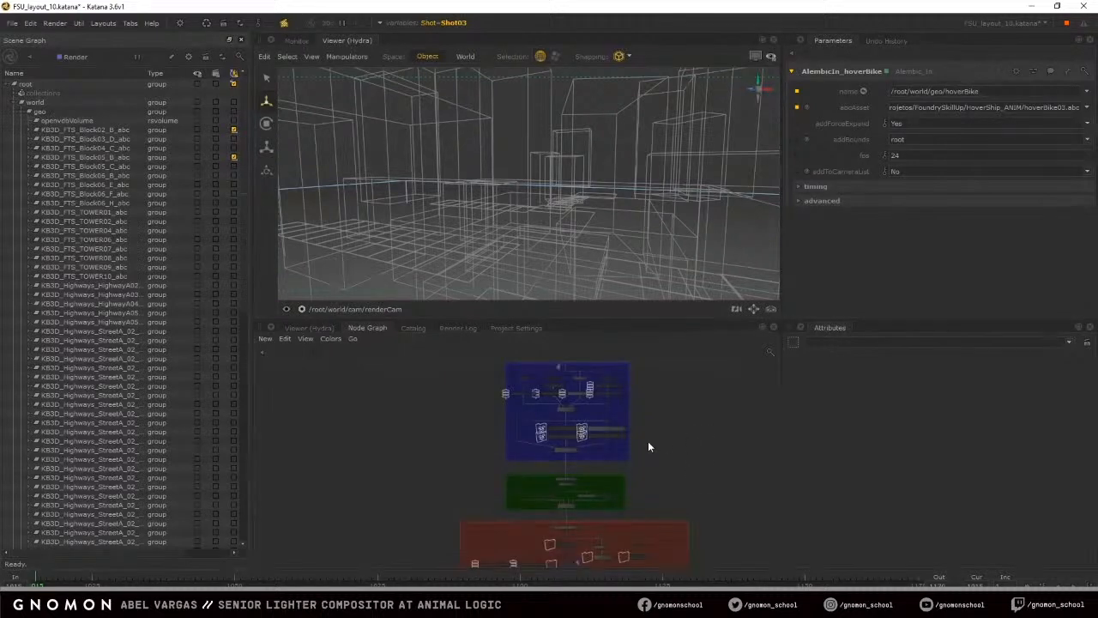
pyautogui.moveTo(645, 410); pyautogui.dragTo(662, 488, button='middle')
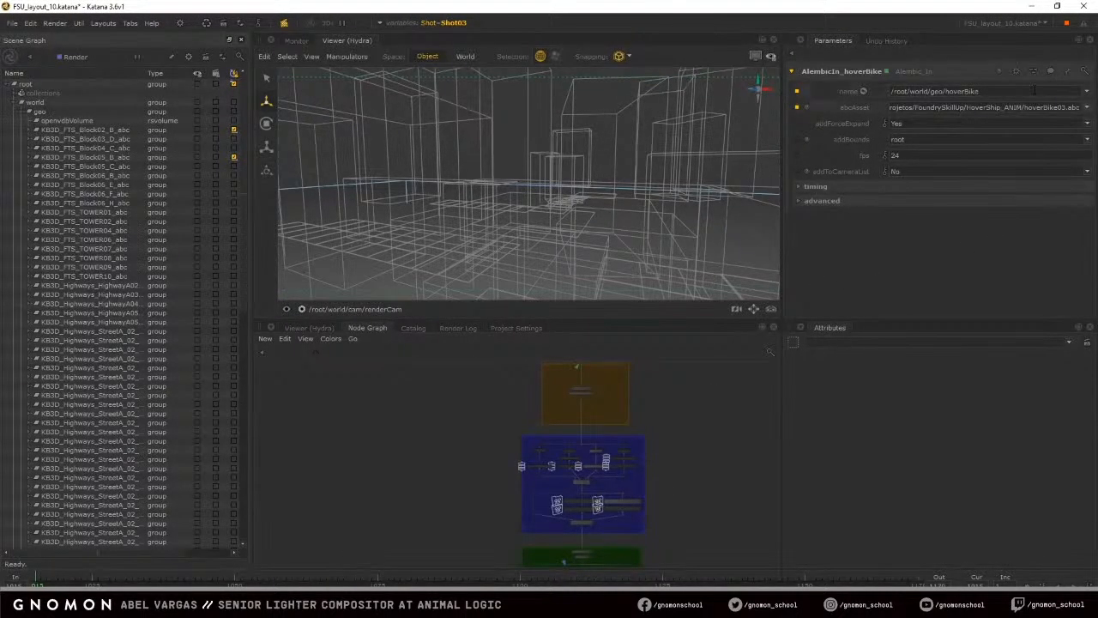
pyautogui.moveTo(644, 515); pyautogui.dragTo(643, 435, button='middle')
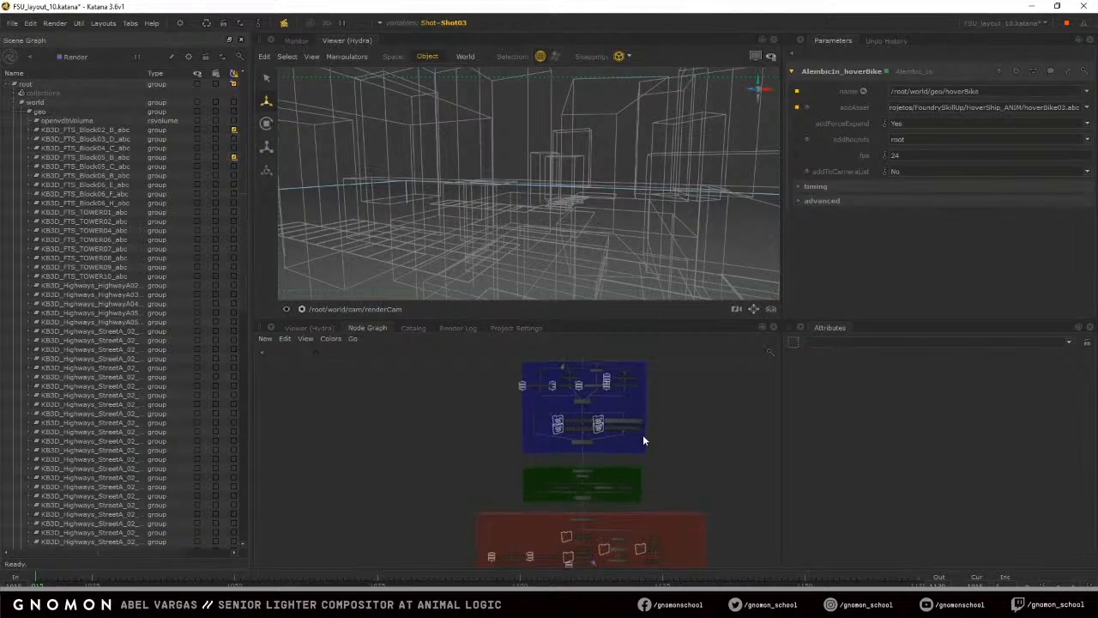
pyautogui.scroll(-3, 642, 434)
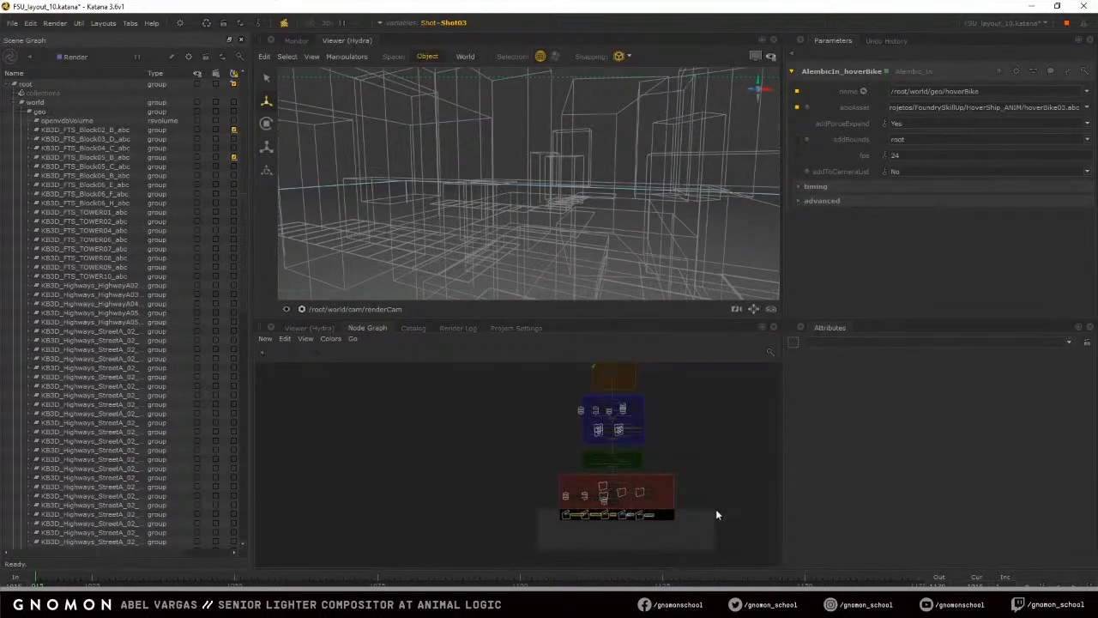
pyautogui.moveTo(679, 373); pyautogui.dragTo(625, 425, button='middle')
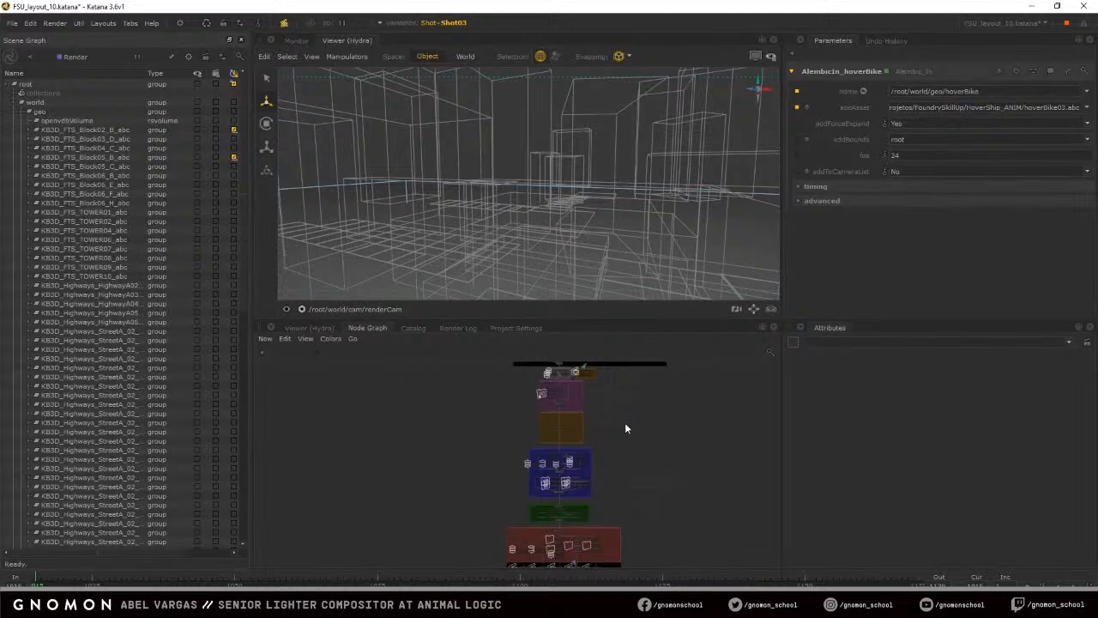
pyautogui.press('a')
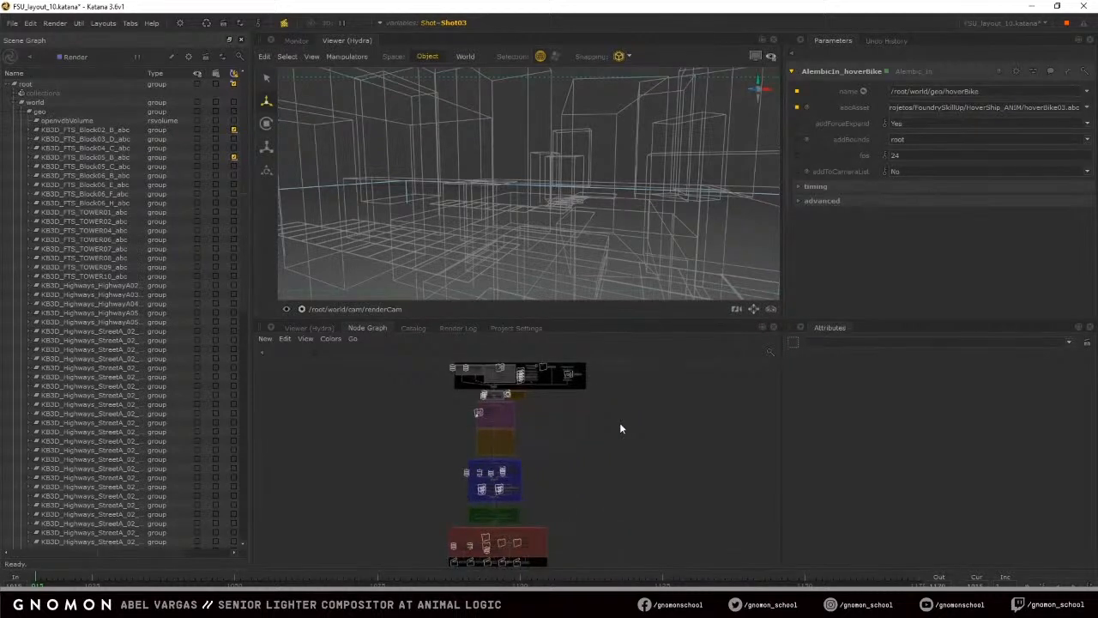